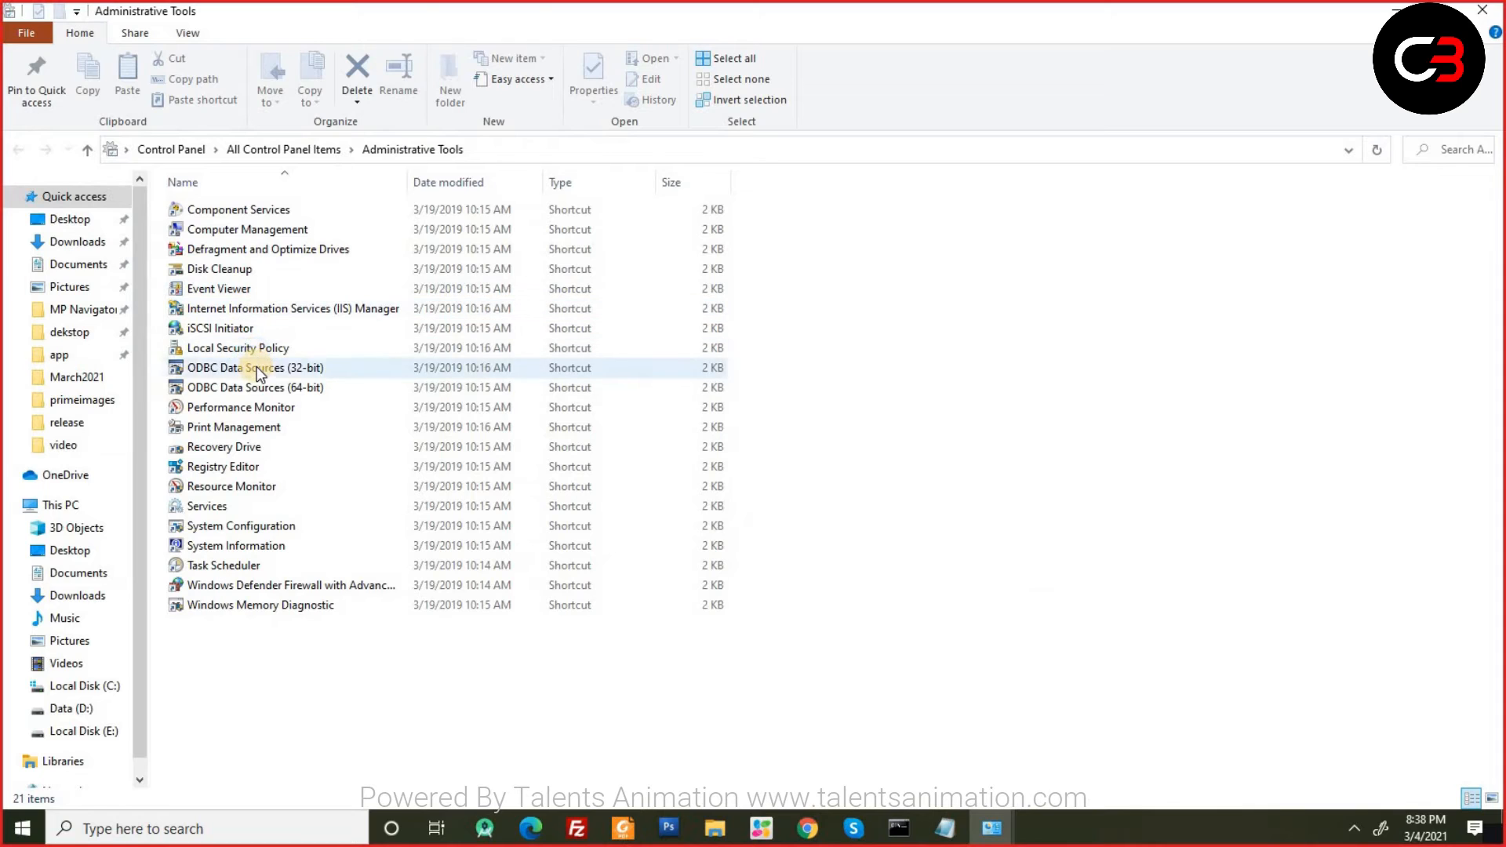
# Locate the 64-bit ODBC Data Sources tool and close the Administrative Tools window.
pyautogui.click(267, 387)
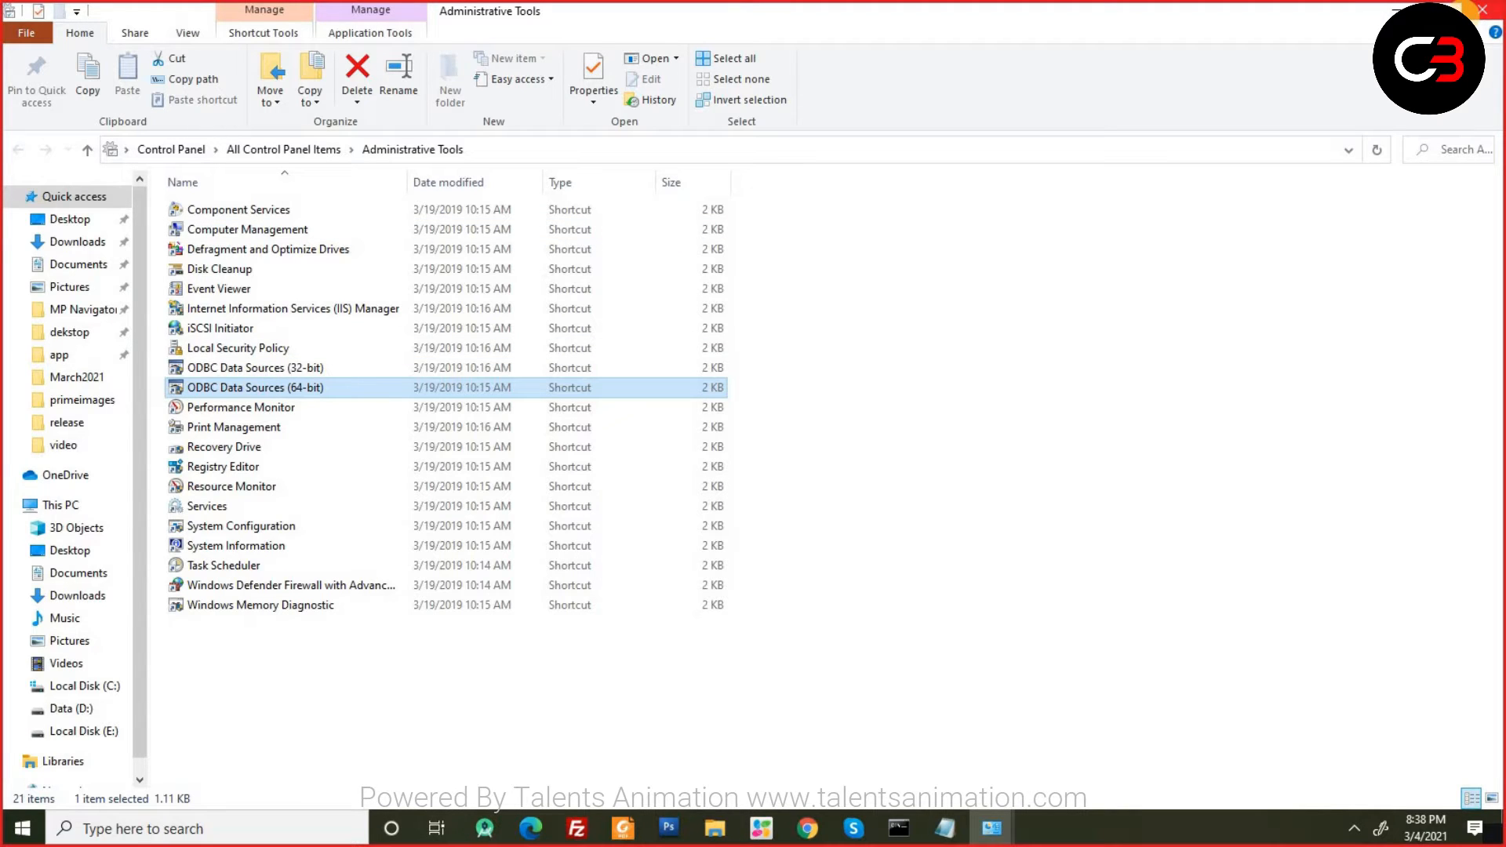
pyautogui.click(1482, 9)
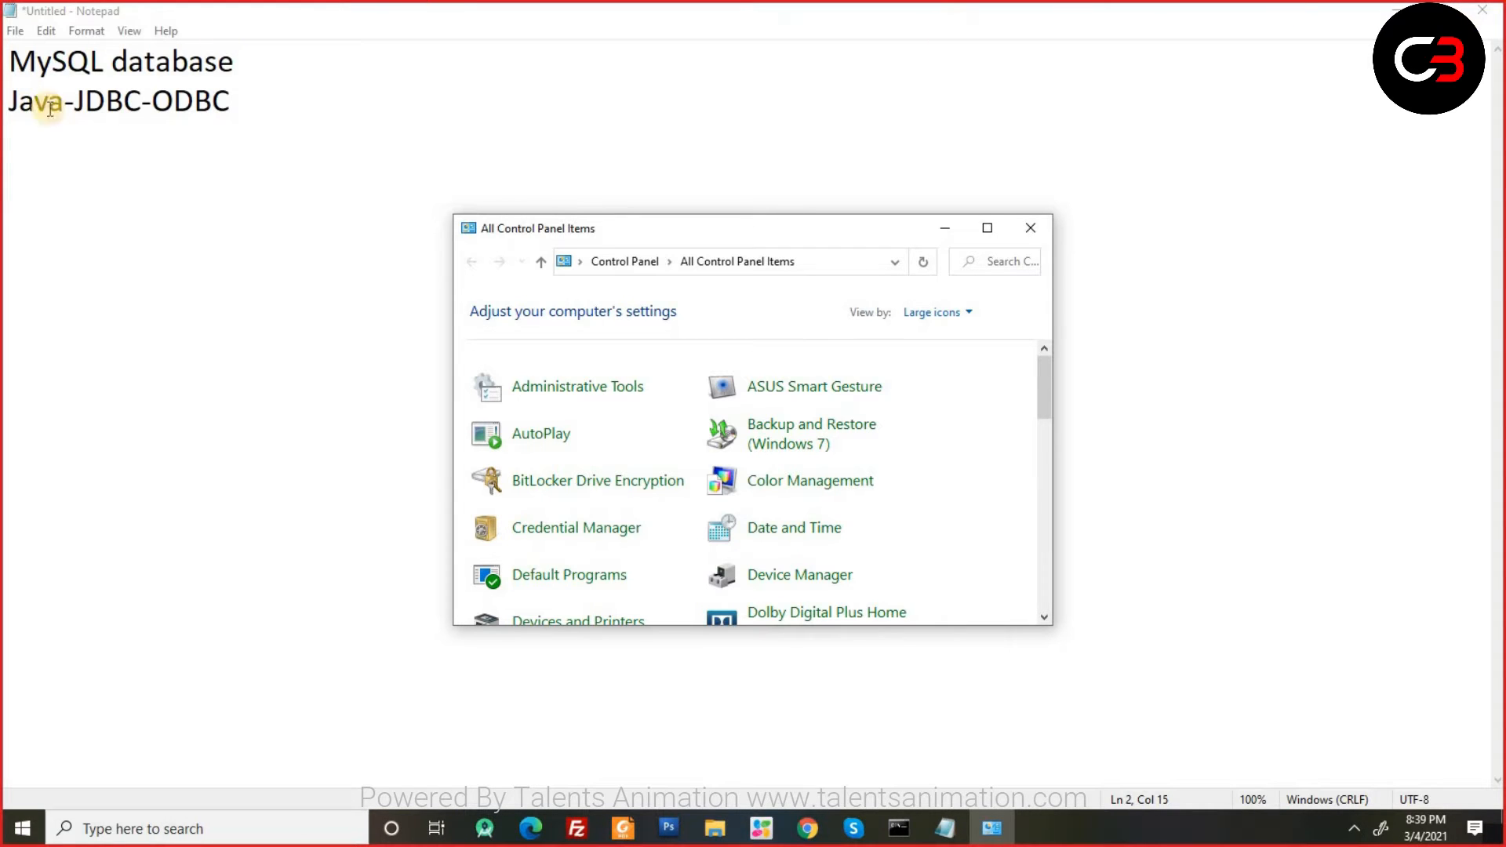
# In the Notepad note, delete "Java-" from the second line so it reads "JDBC-ODBC".
pyautogui.click(74, 101)
pyautogui.moveTo(27, 100); pyautogui.dragTo(4, 94)
pyautogui.press('BackSpace')
pyautogui.press('End')
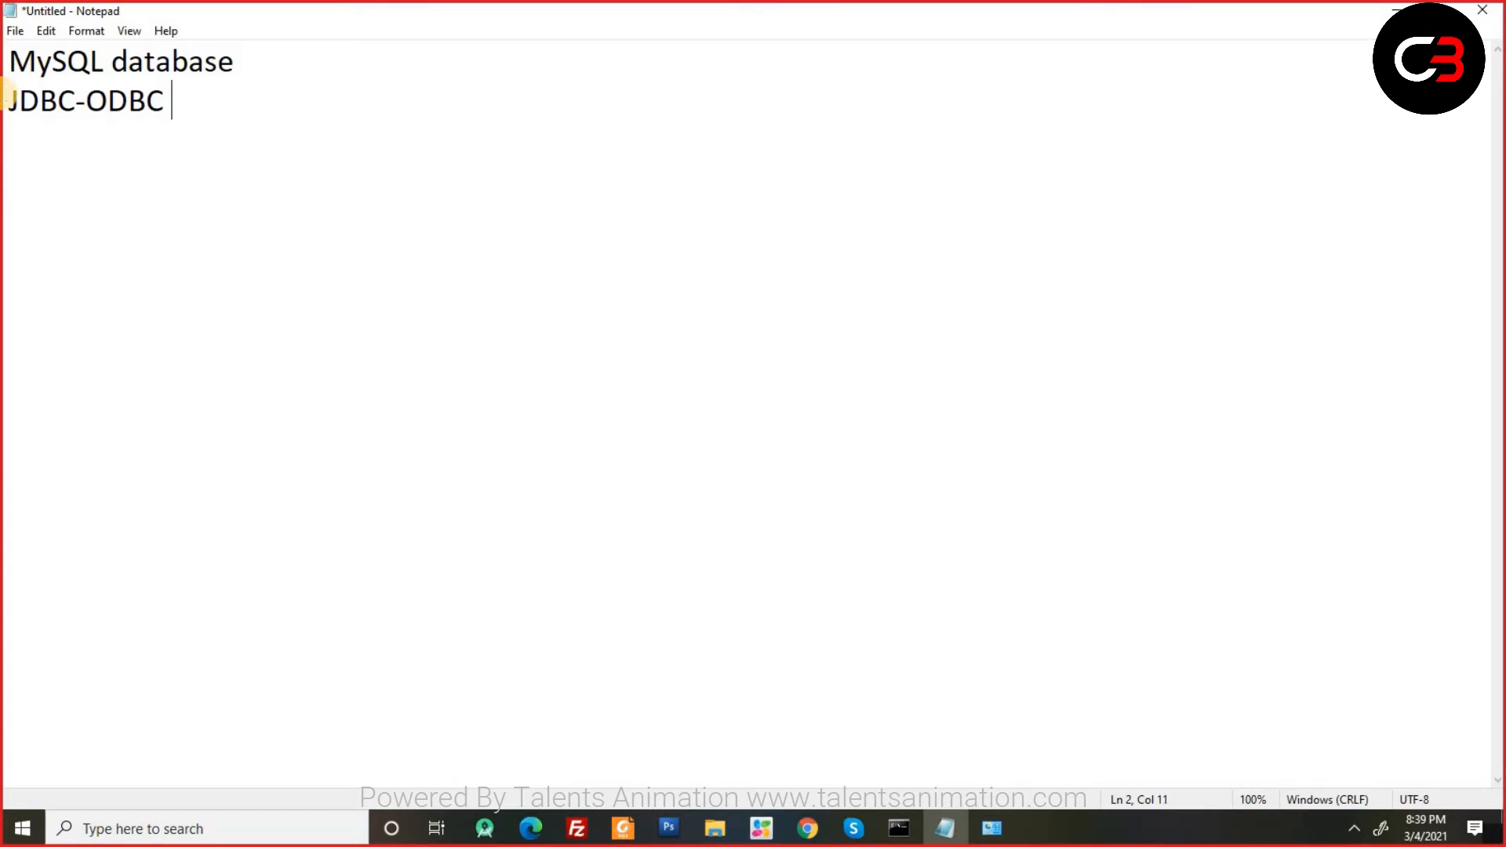
# Leave a blank line below "JDBC-ODBC" and add the heading "client Server arch.".
pyautogui.press('Return')
pyautogui.press('Return')
pyautogui.write('S')
pyautogui.press('BackSpace')
pyautogui.write('client ')
pyautogui.write('Server a')
pyautogui.write('rchic')
pyautogui.press('BackSpace')
pyautogui.press('BackSpace')
pyautogui.write('.')
# List "SQL SErver,Oracle, mysql" on the line below the client Server heading.
pyautogui.press('Return')
pyautogui.write('SQL SErve')
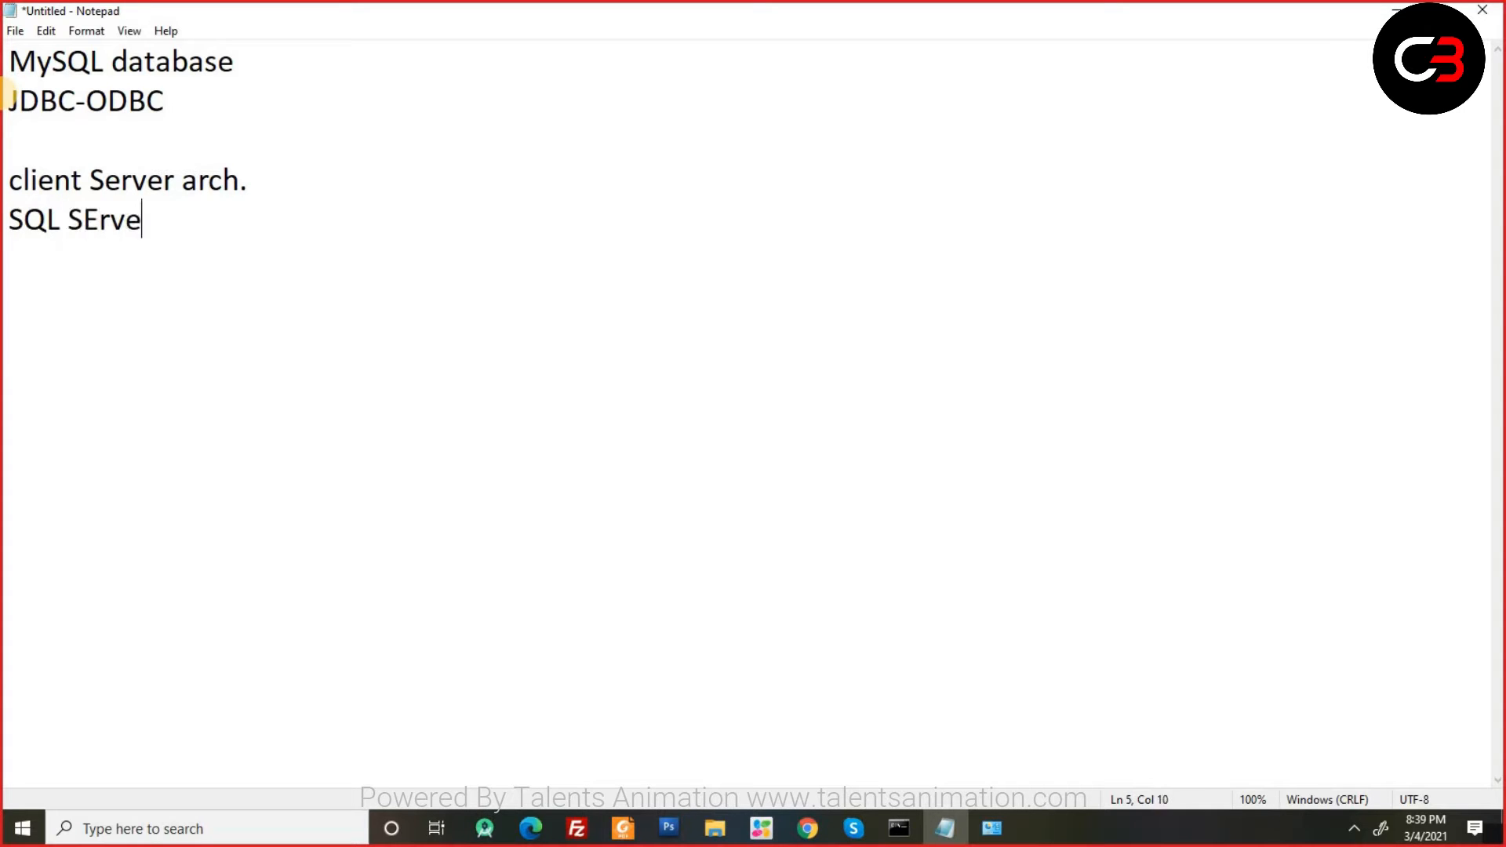
pyautogui.write('r,Oracle, ')
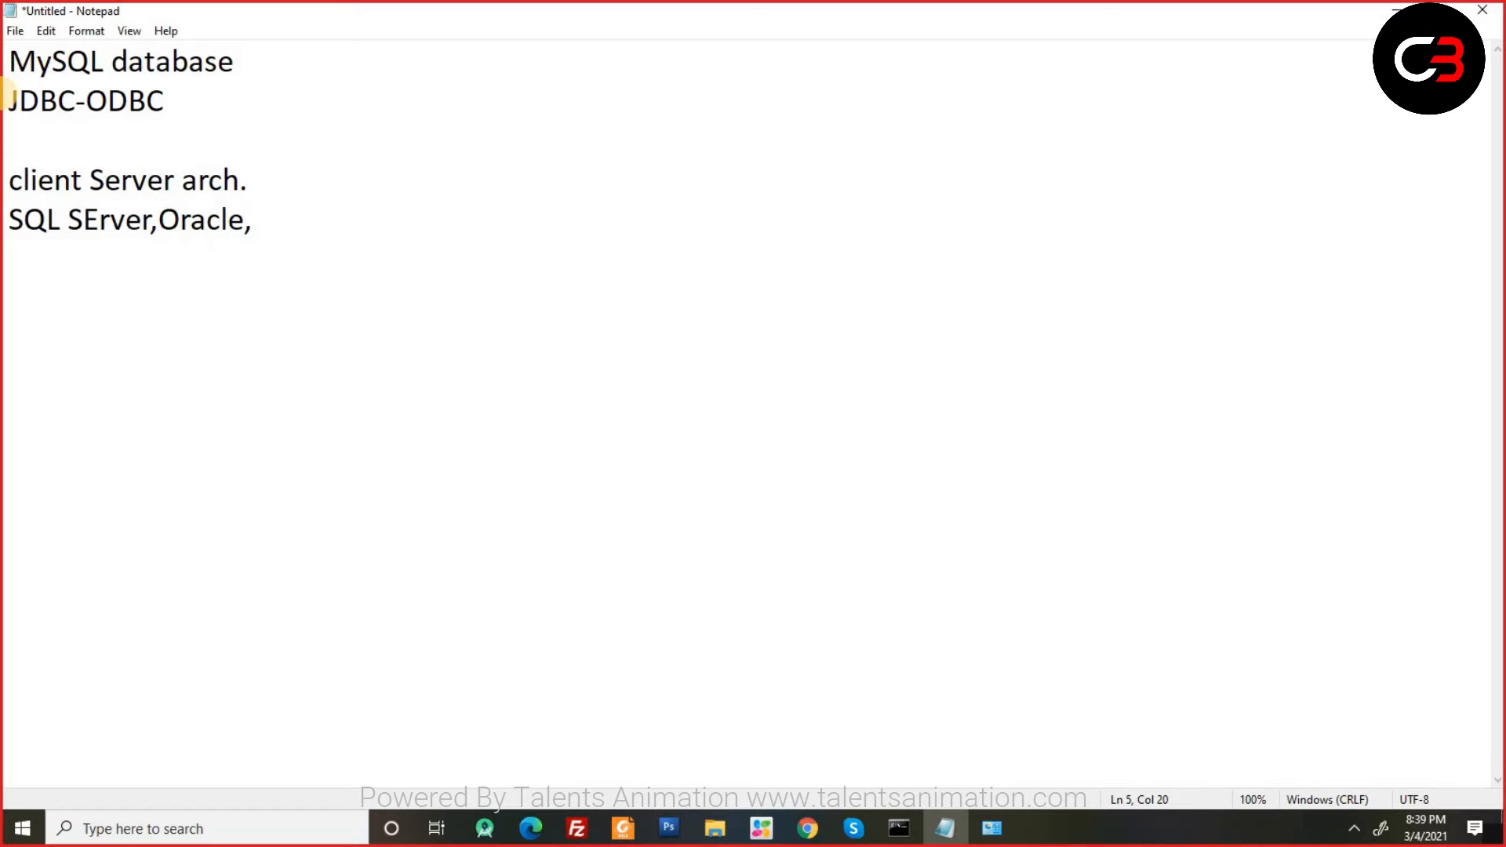
pyautogui.write('mysqL')
pyautogui.press('BackSpace')
pyautogui.write('l')
# Add the heading "Non-Server ODBC" with the line "Ms-Access, Ms-Excel," beneath it.
pyautogui.press('Return')
pyautogui.write('Non-Server')
pyautogui.press('Return')
pyautogui.write('Ms-Access, M-')
pyautogui.press('BackSpace')
pyautogui.write('s-A')
pyautogui.press('BackSpace')
pyautogui.write('Ece')
pyautogui.press('BackSpace')
pyautogui.press('BackSpace')
pyautogui.write('xcel,')
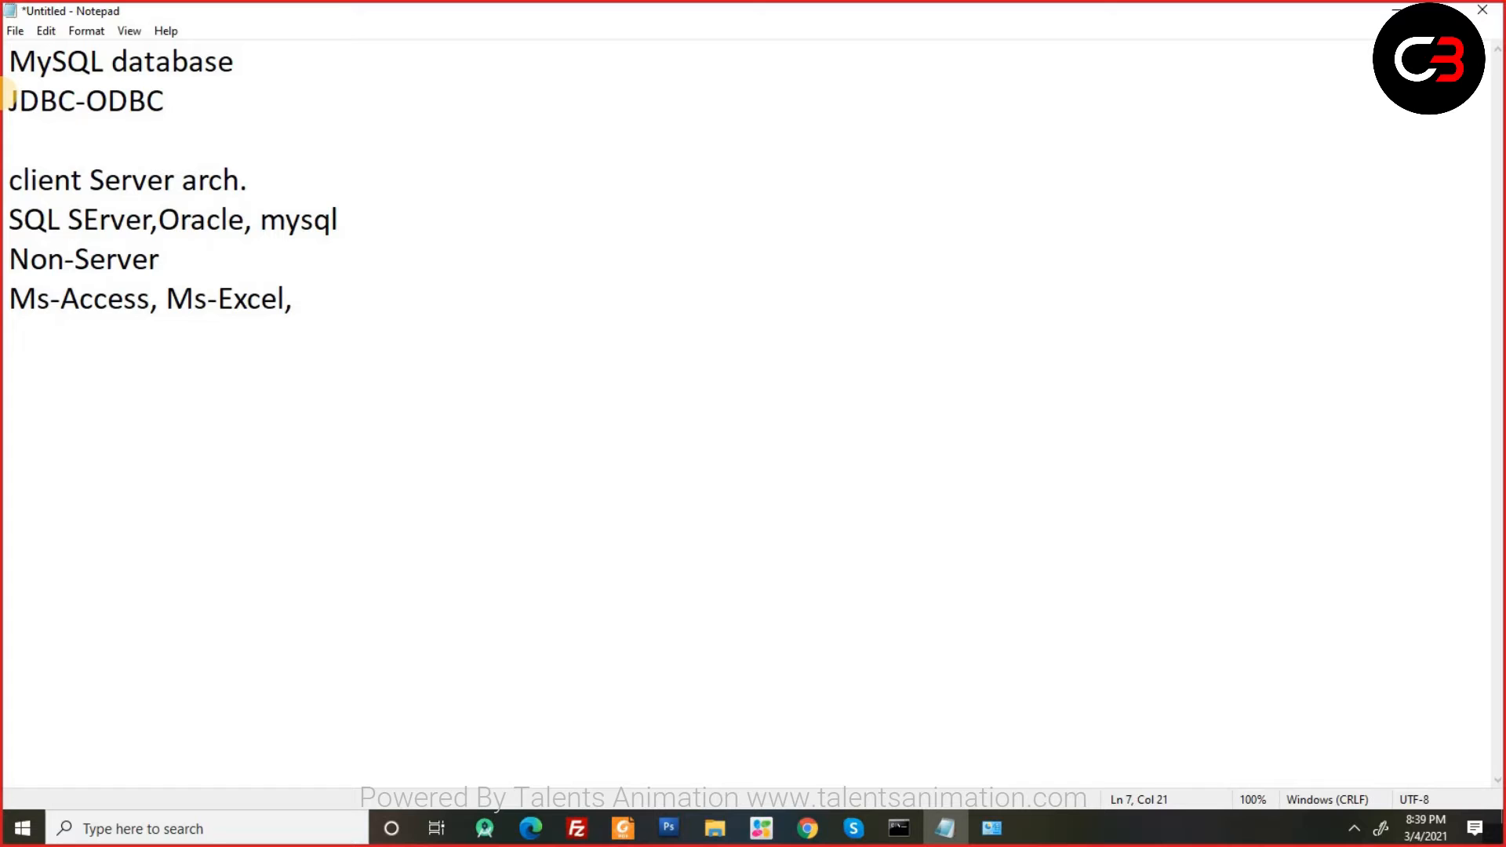
pyautogui.press('Up')
pyautogui.write('ODBC')
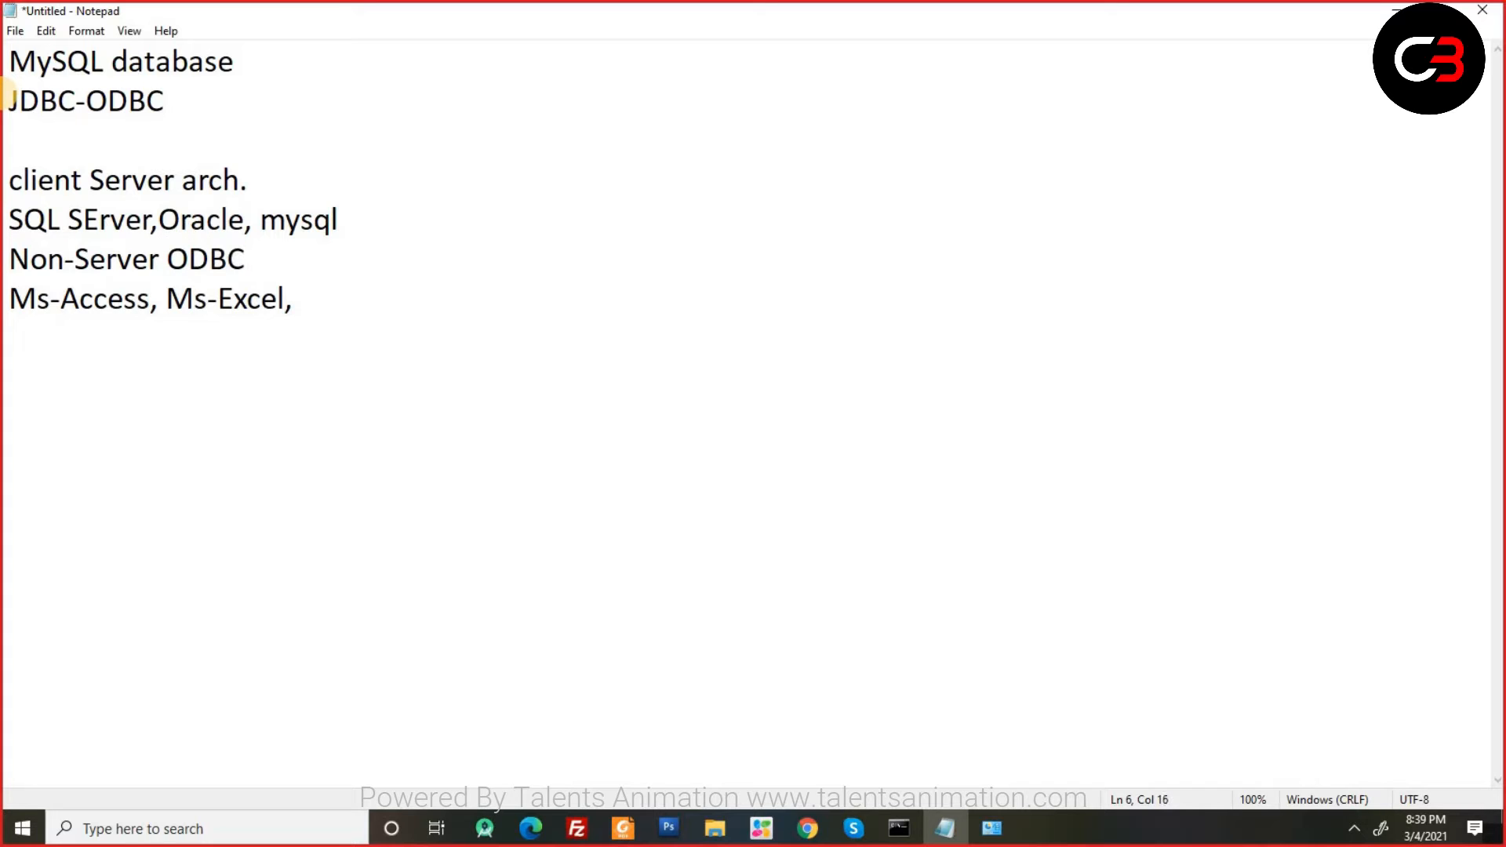
# Append "Java,.Net" to the "client Server arch." line.
pyautogui.press('Up')
pyautogui.press('Home')
pyautogui.hotkey('shift', 'End')
pyautogui.press('Up')
pyautogui.write('J')
pyautogui.press('BackSpace')
pyautogui.write('J')
pyautogui.press('BackSpace')
pyautogui.write('Java,.Net')
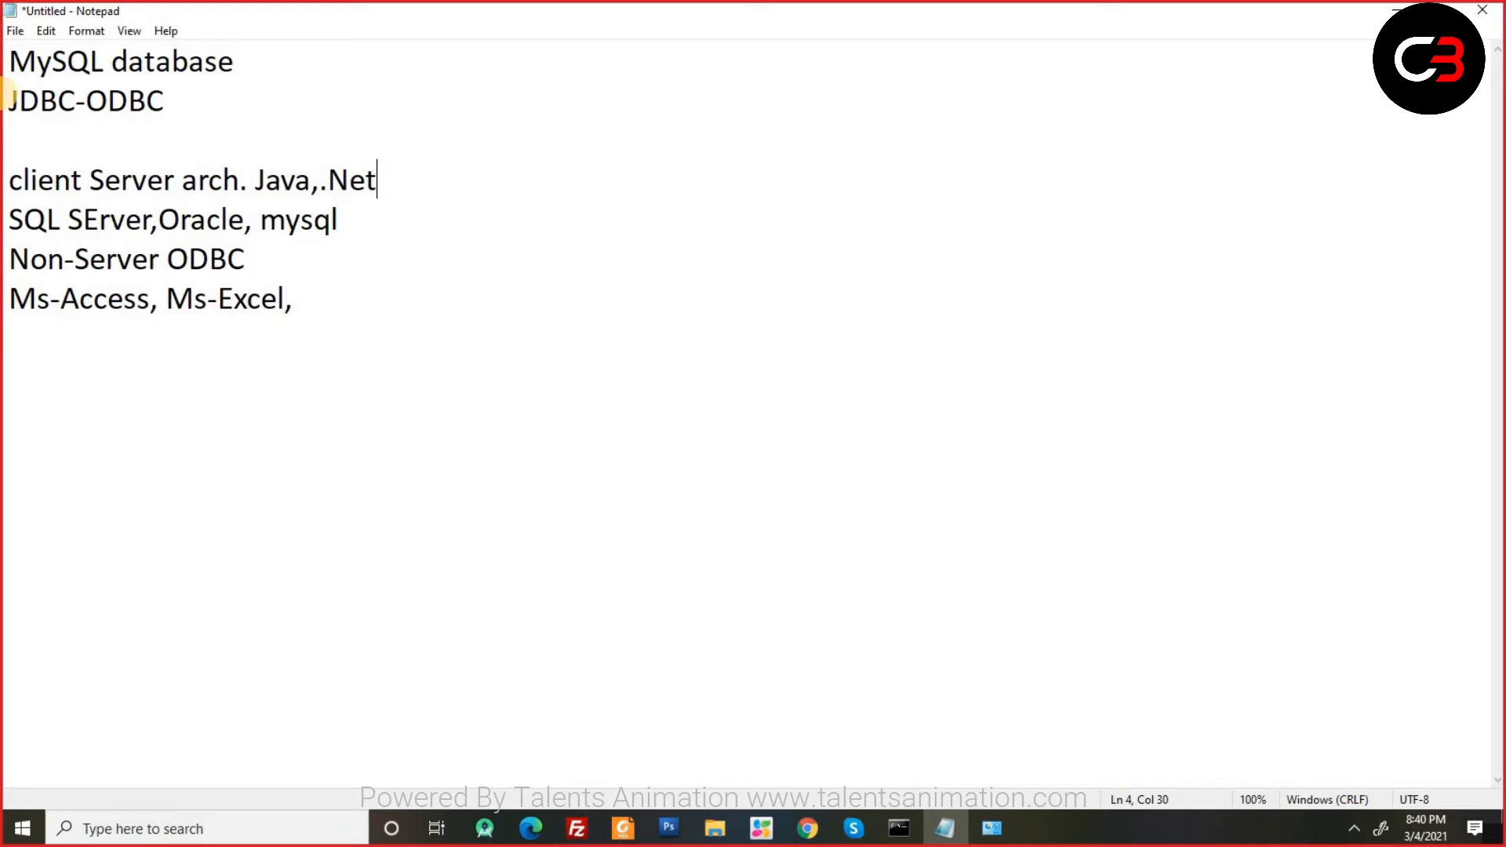
# Review which databases belong to client Server and Non-Server ODBC, highlighting the database names, ODBC, Java and .Net in turn.
pyautogui.press('Down')
pyautogui.hotkey('shift', 'Home')
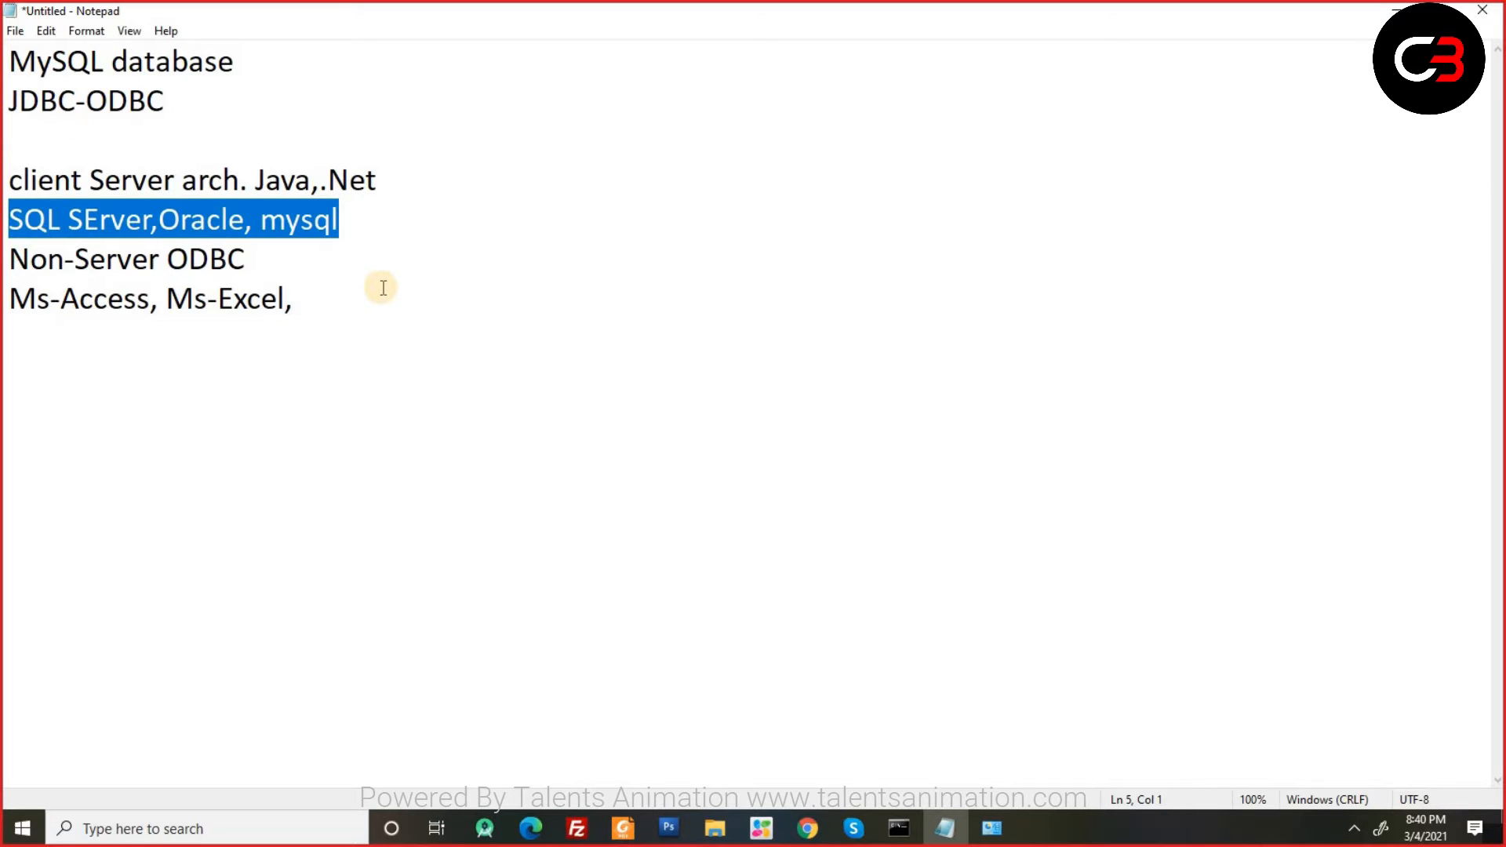
pyautogui.moveTo(328, 301); pyautogui.dragTo(3, 310)
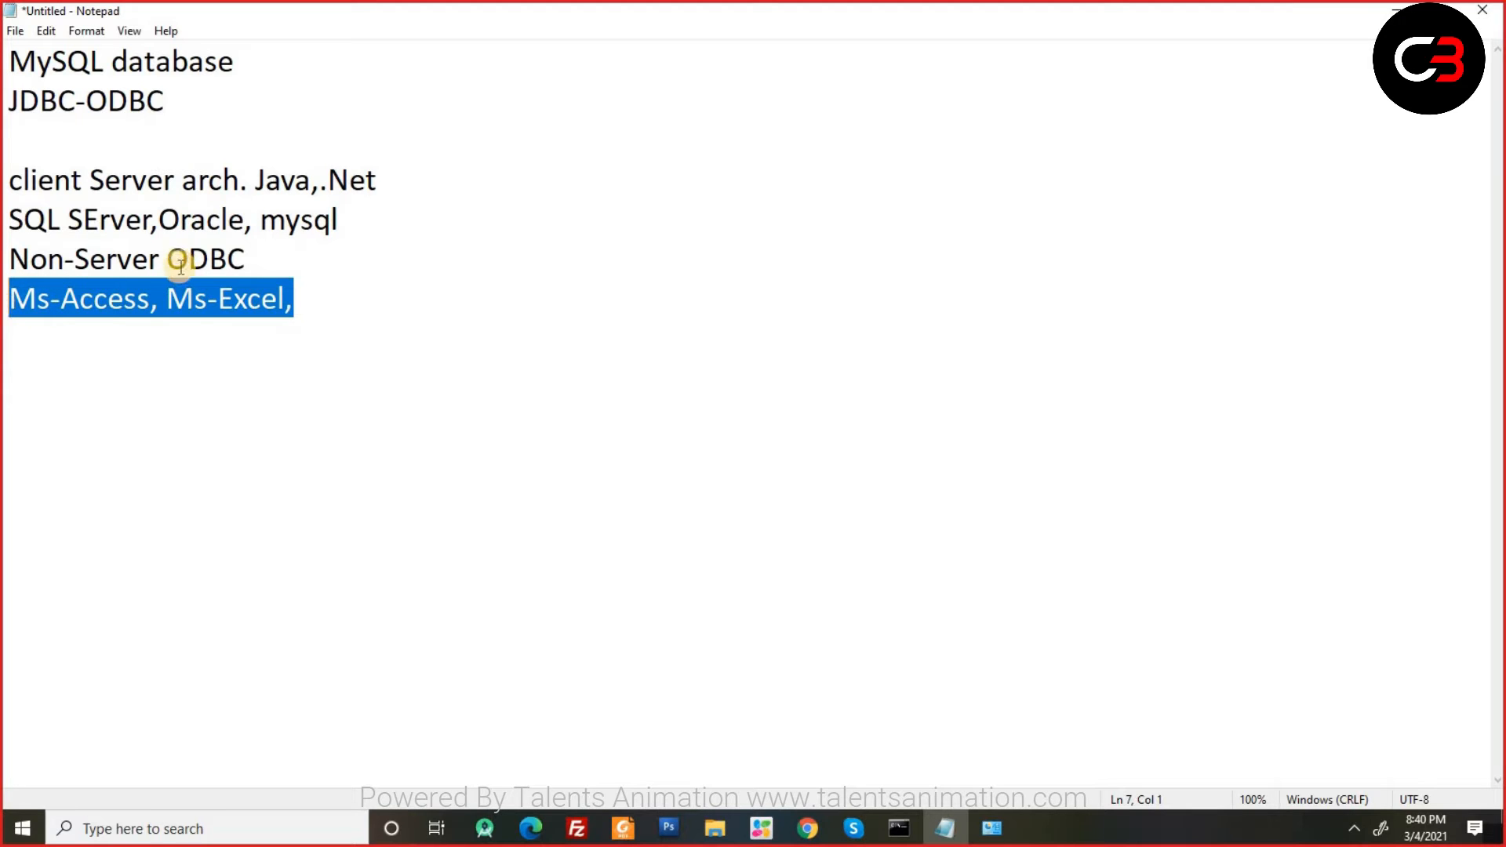
pyautogui.moveTo(170, 257); pyautogui.dragTo(243, 262)
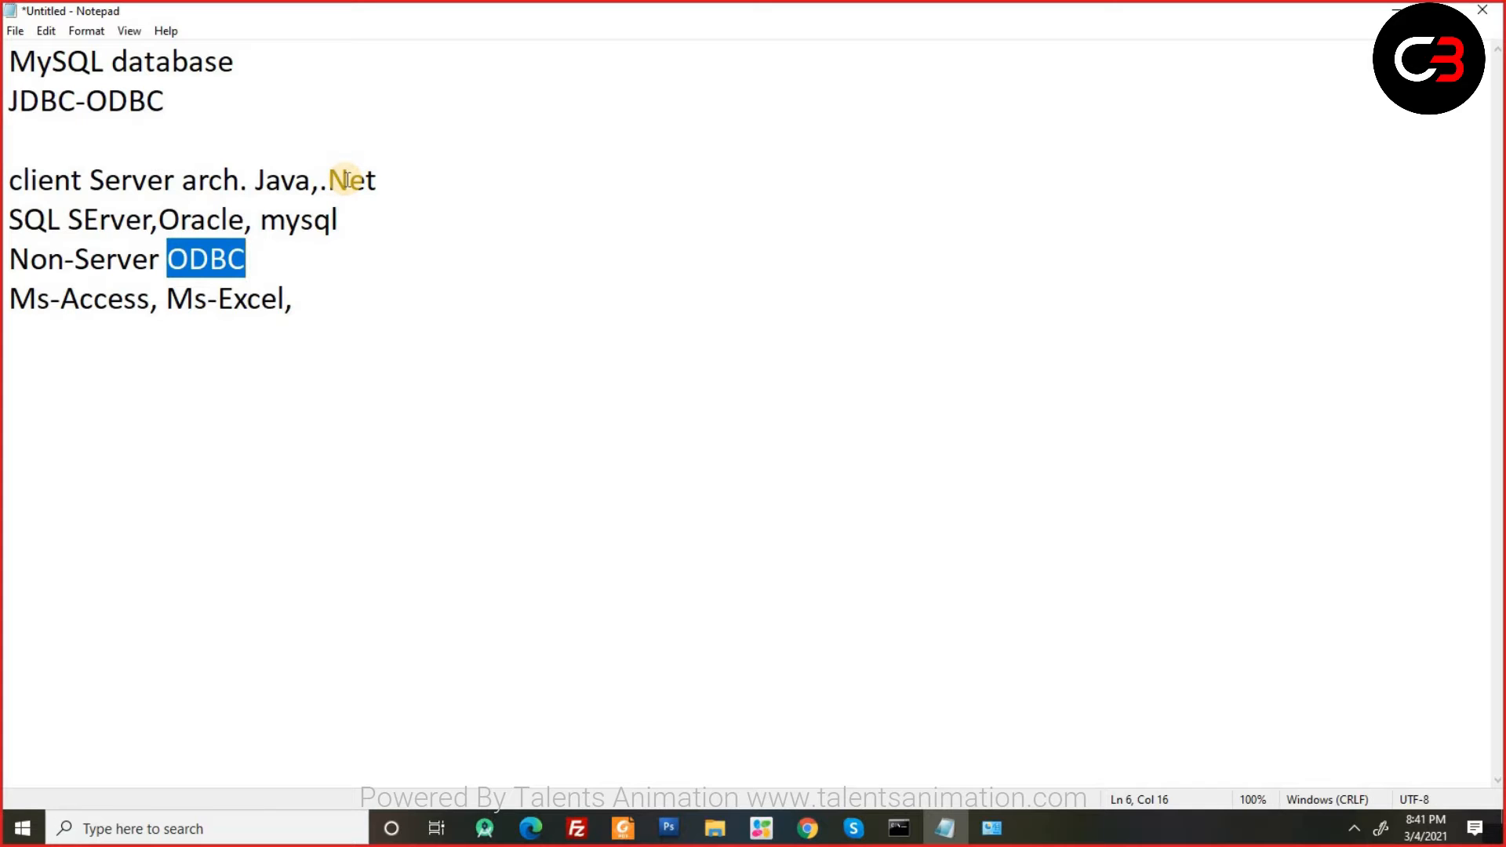
pyautogui.moveTo(319, 180); pyautogui.dragTo(377, 187)
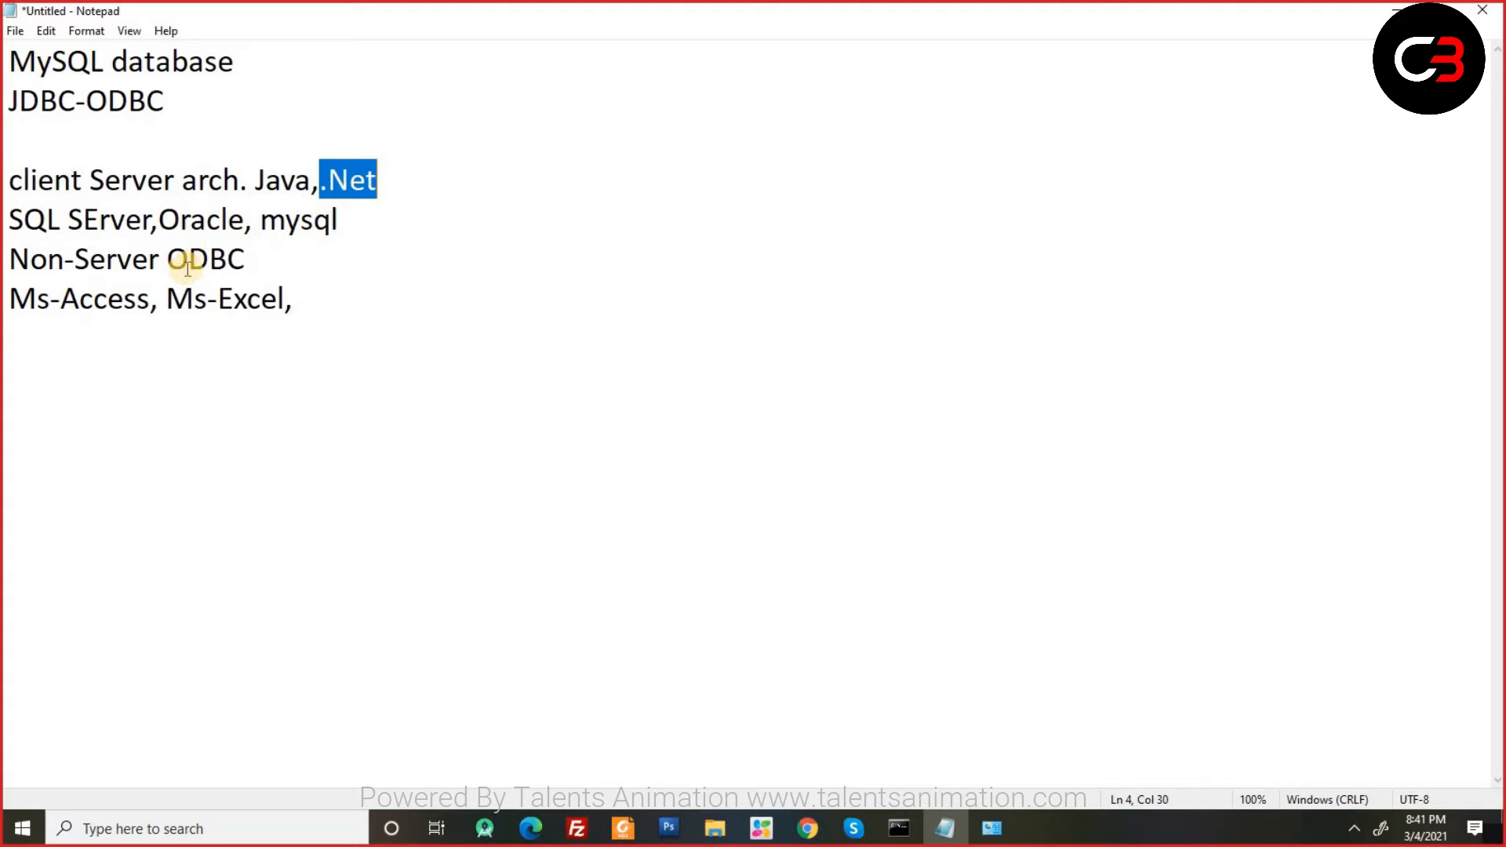
pyautogui.moveTo(163, 259); pyautogui.dragTo(257, 249)
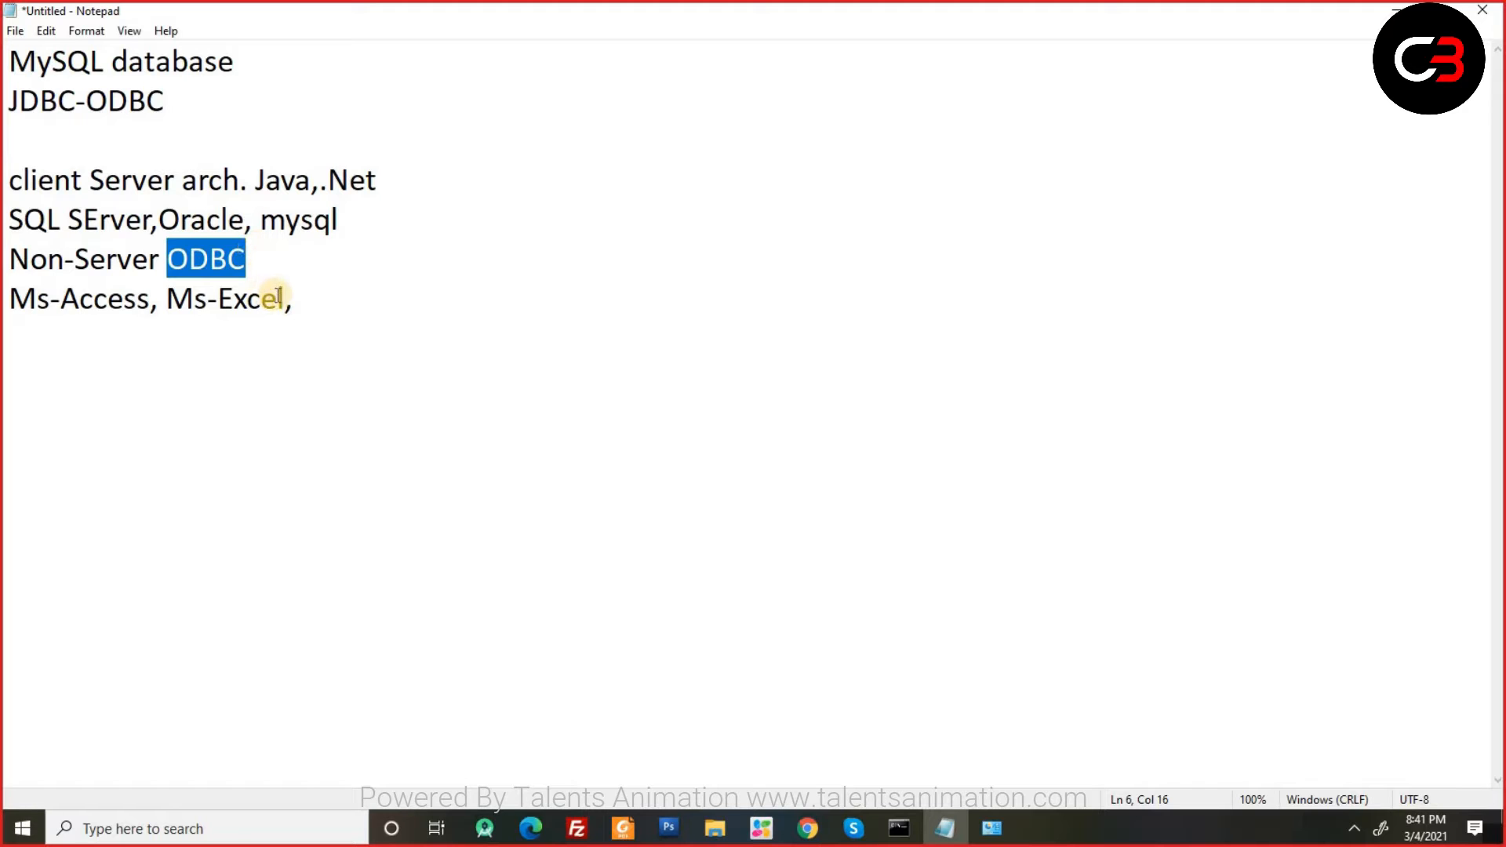
pyautogui.moveTo(151, 298); pyautogui.dragTo(10, 279)
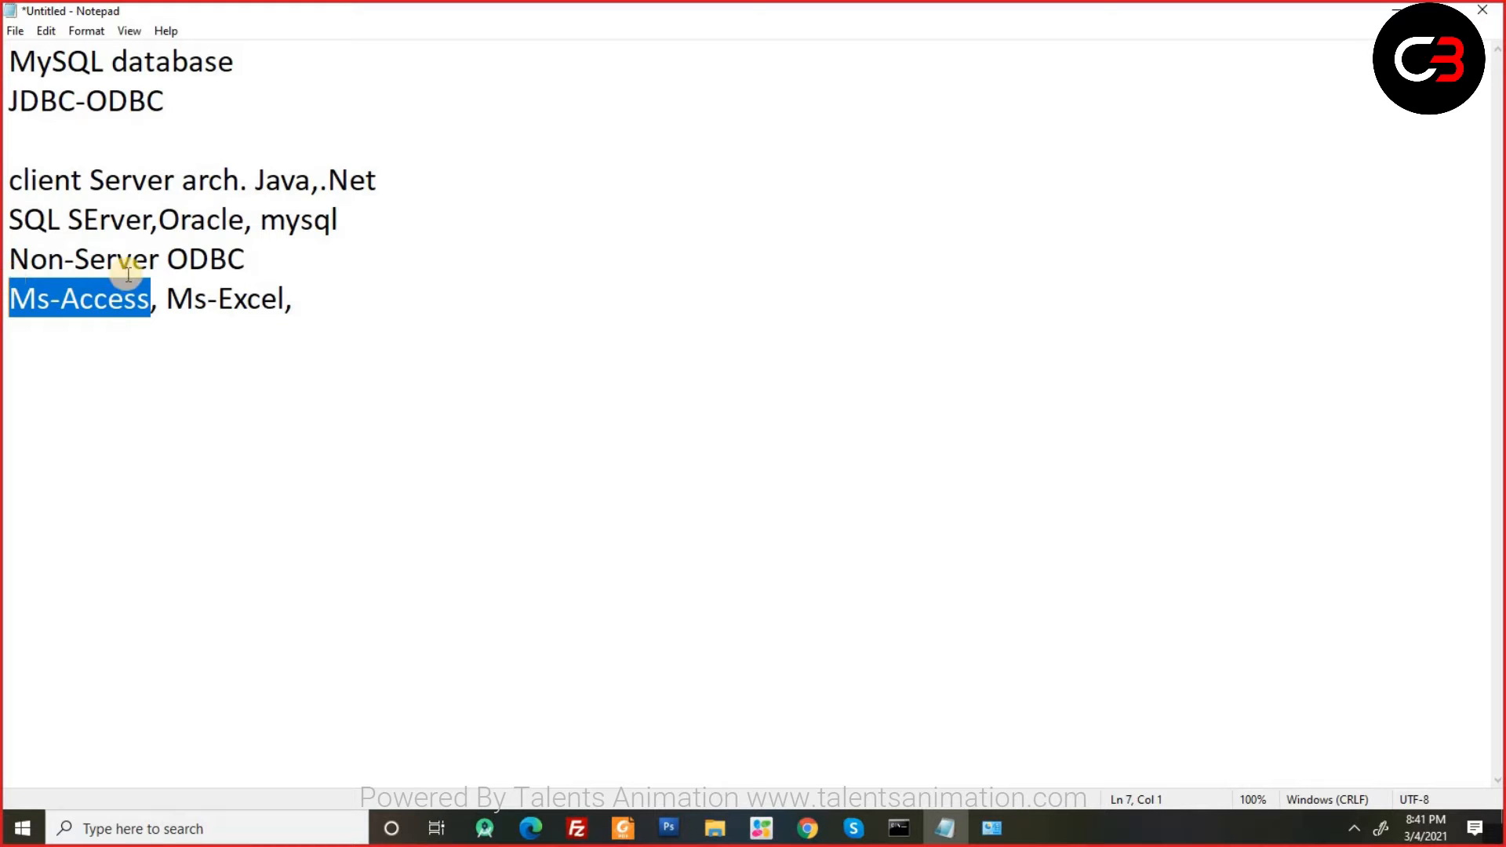
pyautogui.click(9, 220)
pyautogui.moveTo(128, 229); pyautogui.dragTo(356, 220)
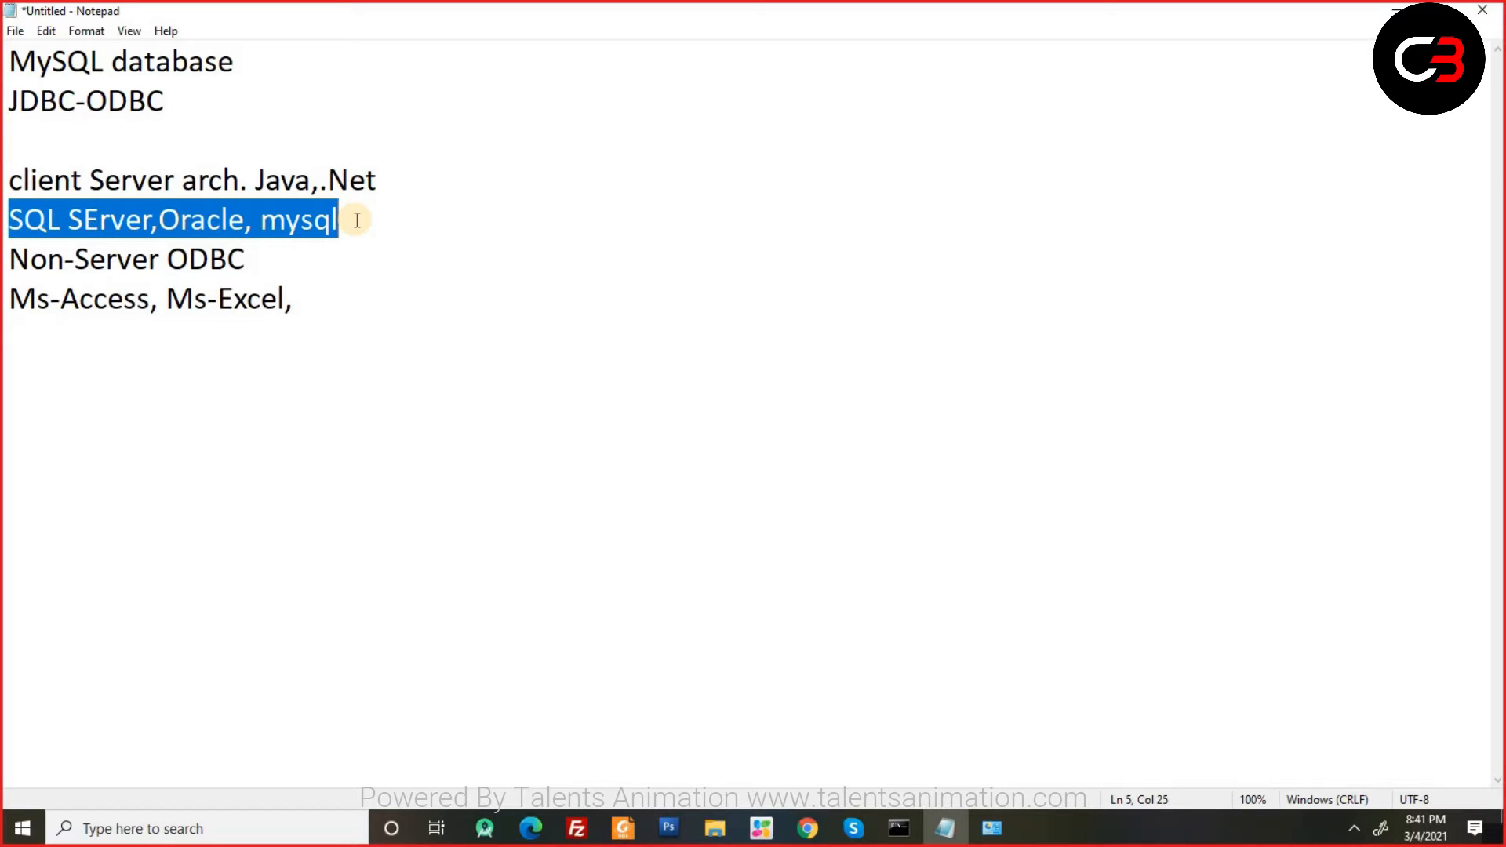
pyautogui.moveTo(342, 221); pyautogui.dragTo(261, 219)
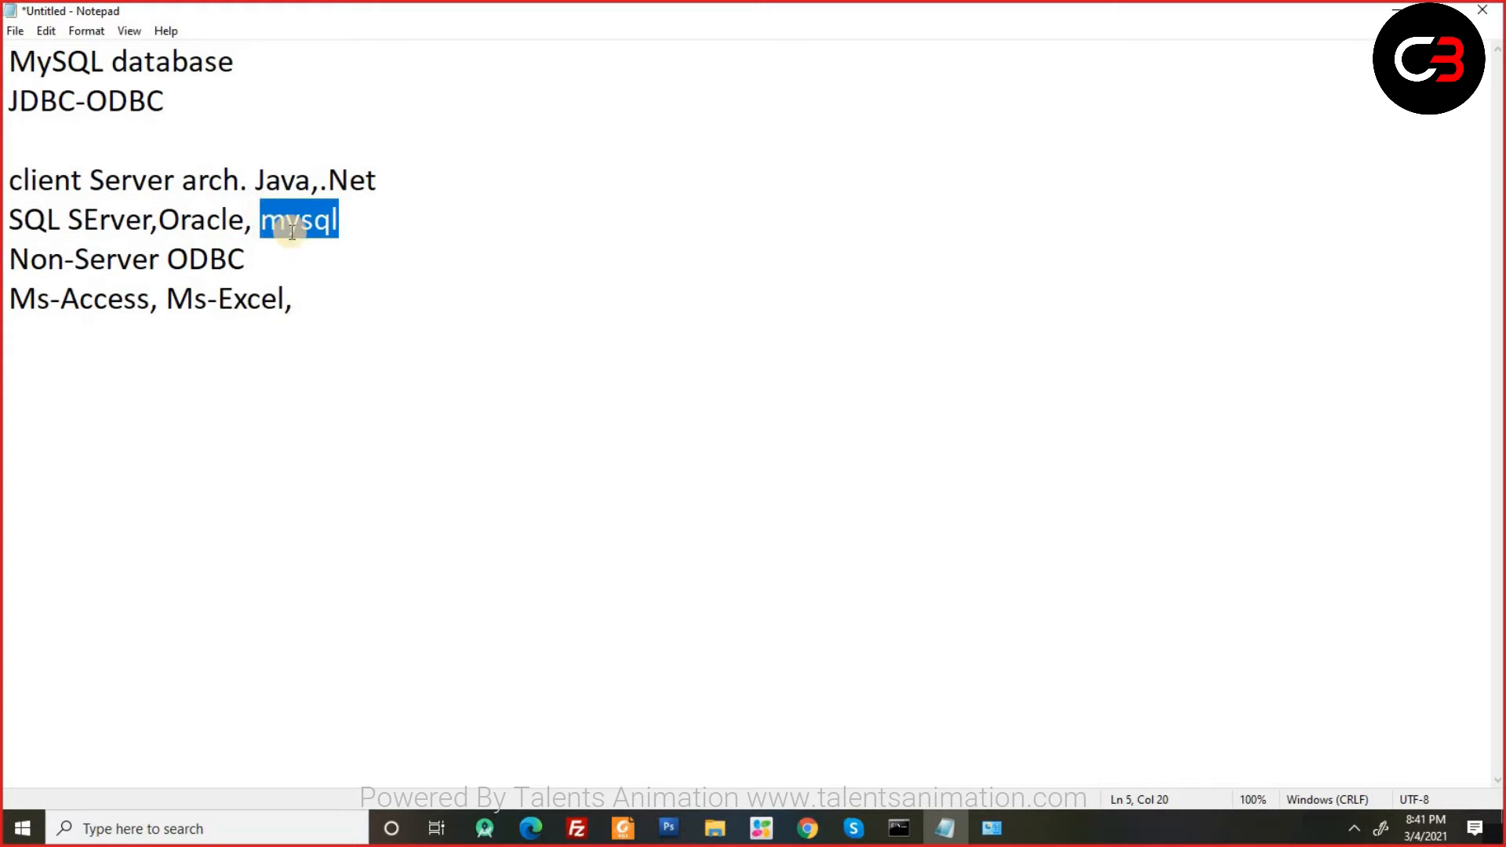
pyautogui.moveTo(167, 261); pyautogui.dragTo(246, 259)
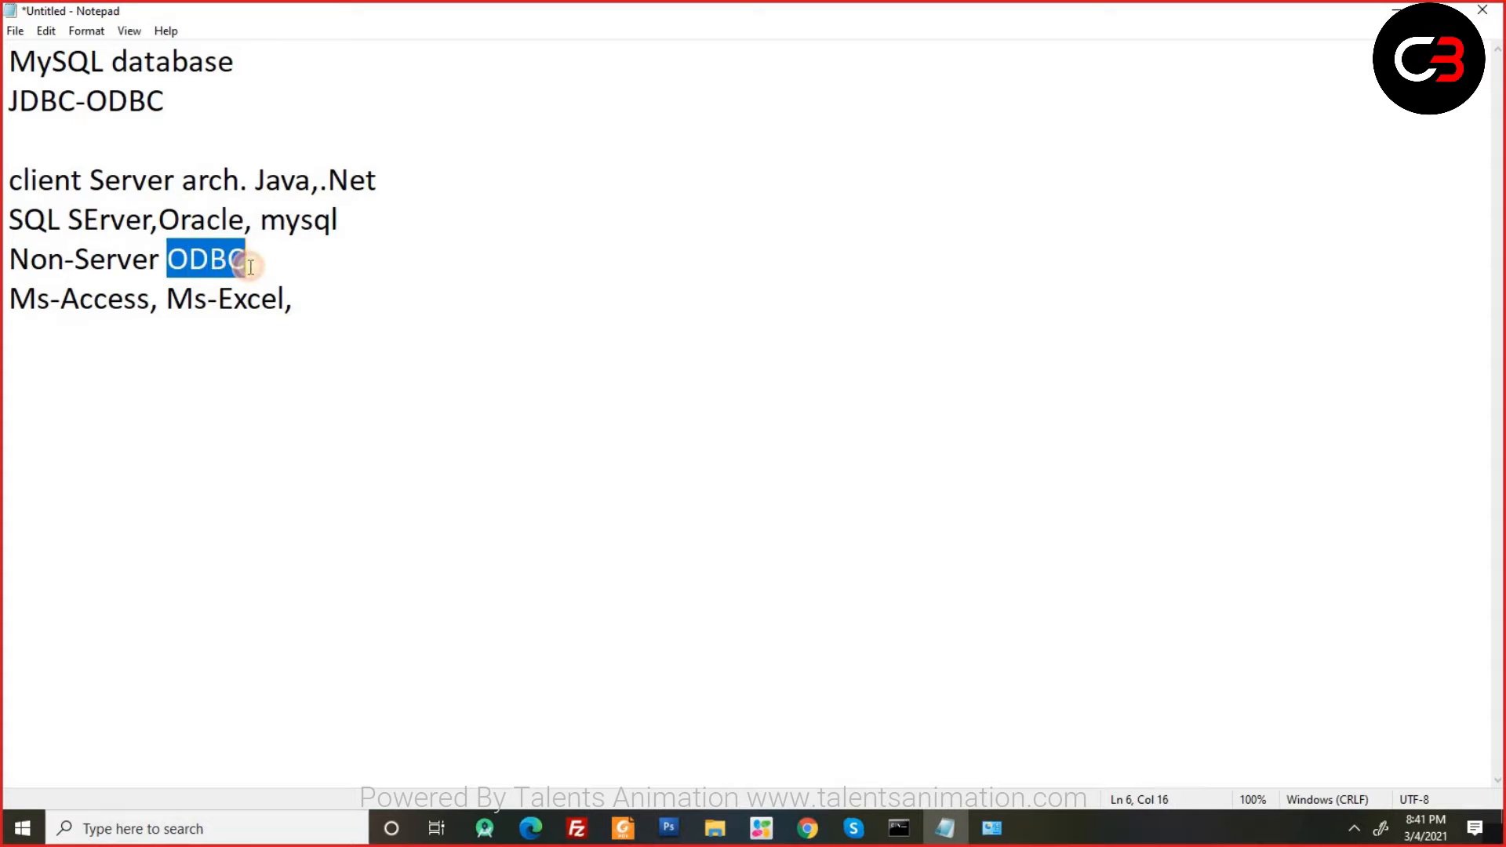
pyautogui.click(270, 180)
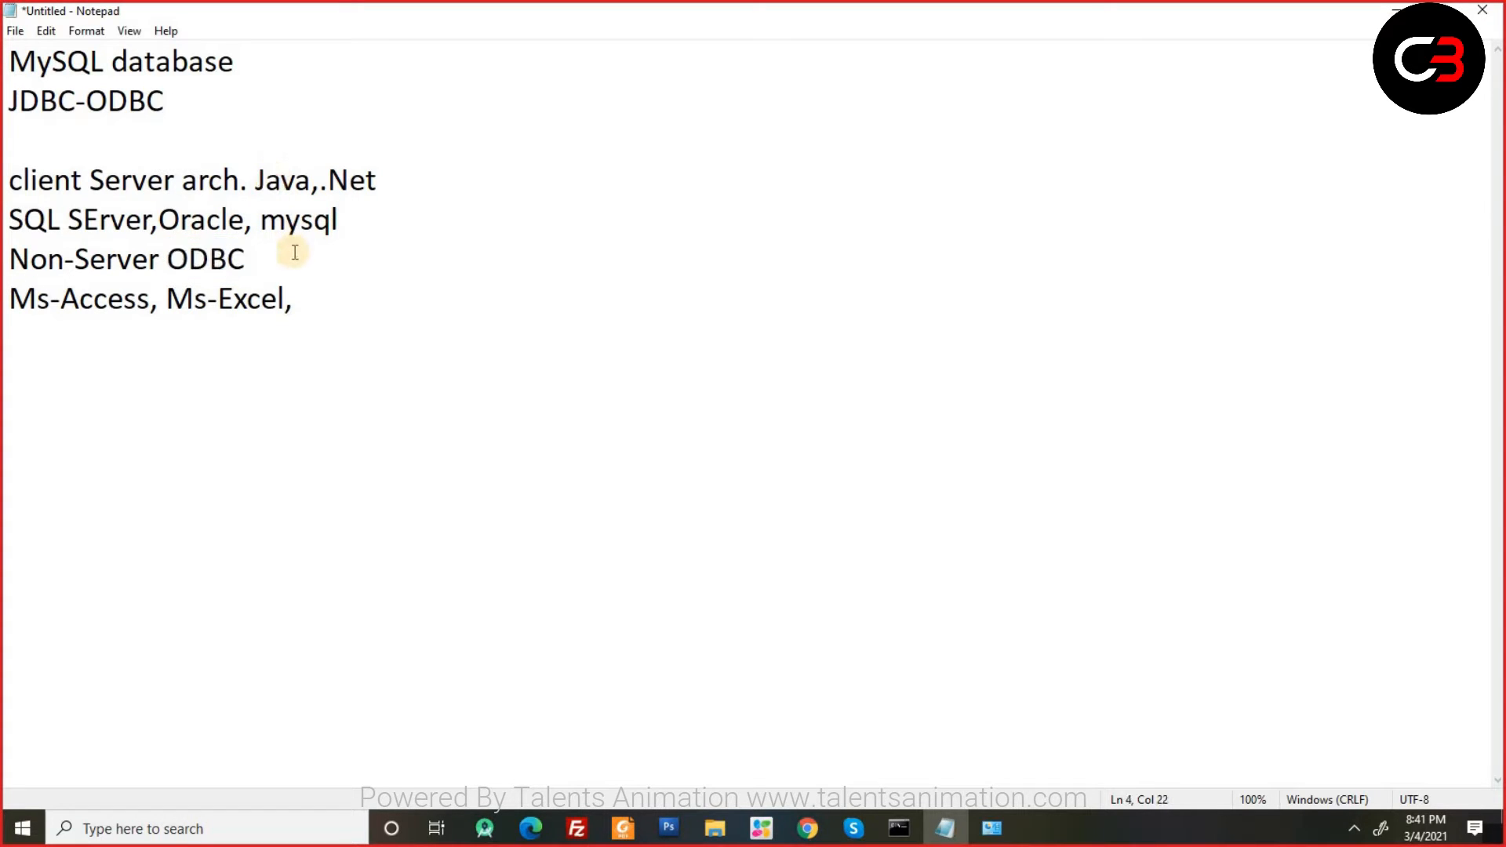
pyautogui.moveTo(243, 259); pyautogui.dragTo(166, 251)
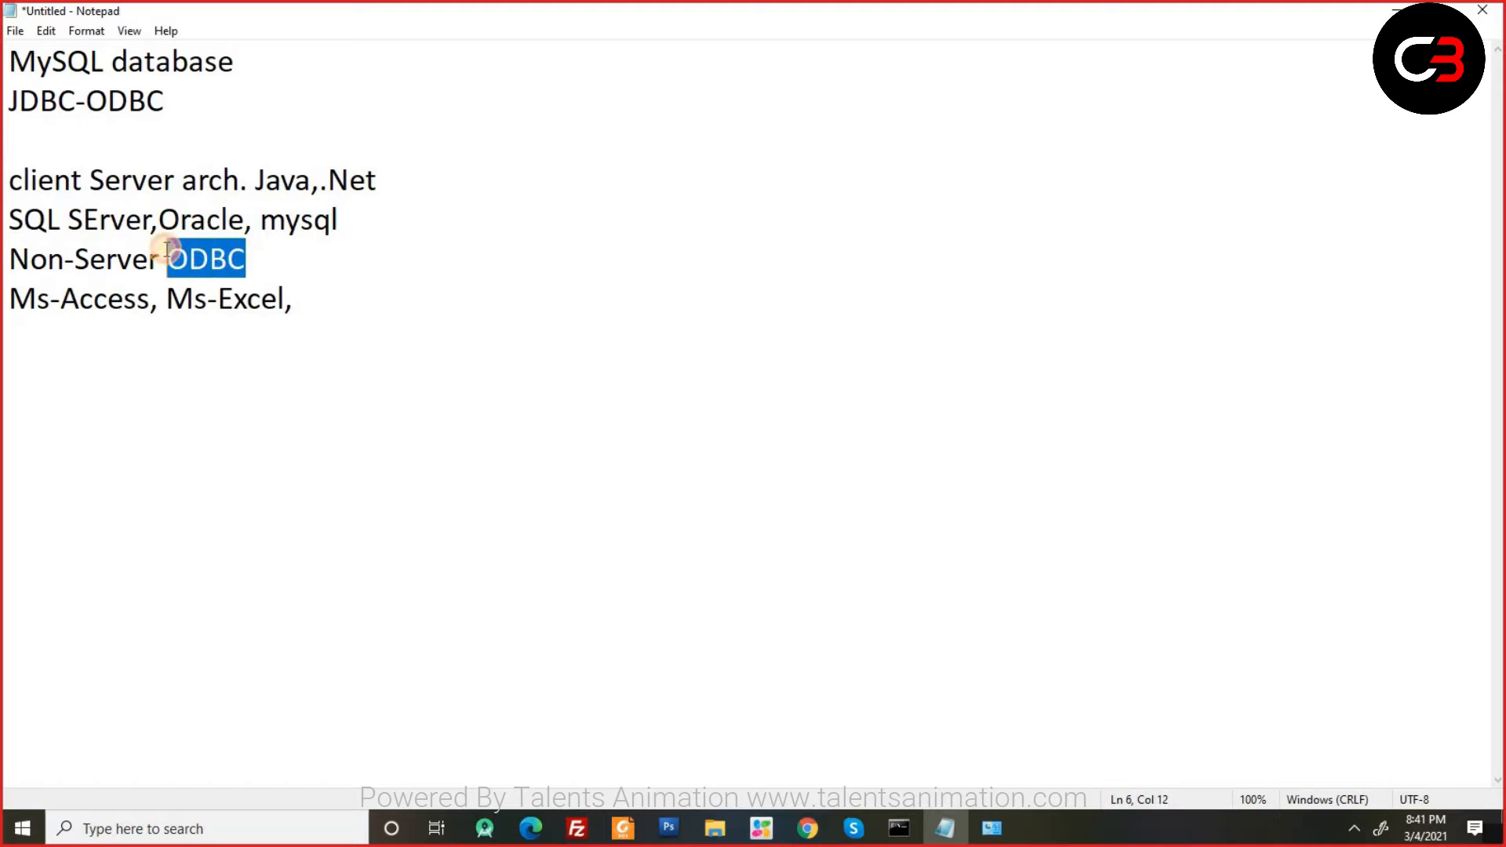
pyautogui.moveTo(339, 219); pyautogui.dragTo(316, 222)
pyautogui.click(264, 181)
pyautogui.doubleClick(259, 181)
pyautogui.click(261, 181)
pyautogui.moveTo(261, 180); pyautogui.dragTo(306, 185)
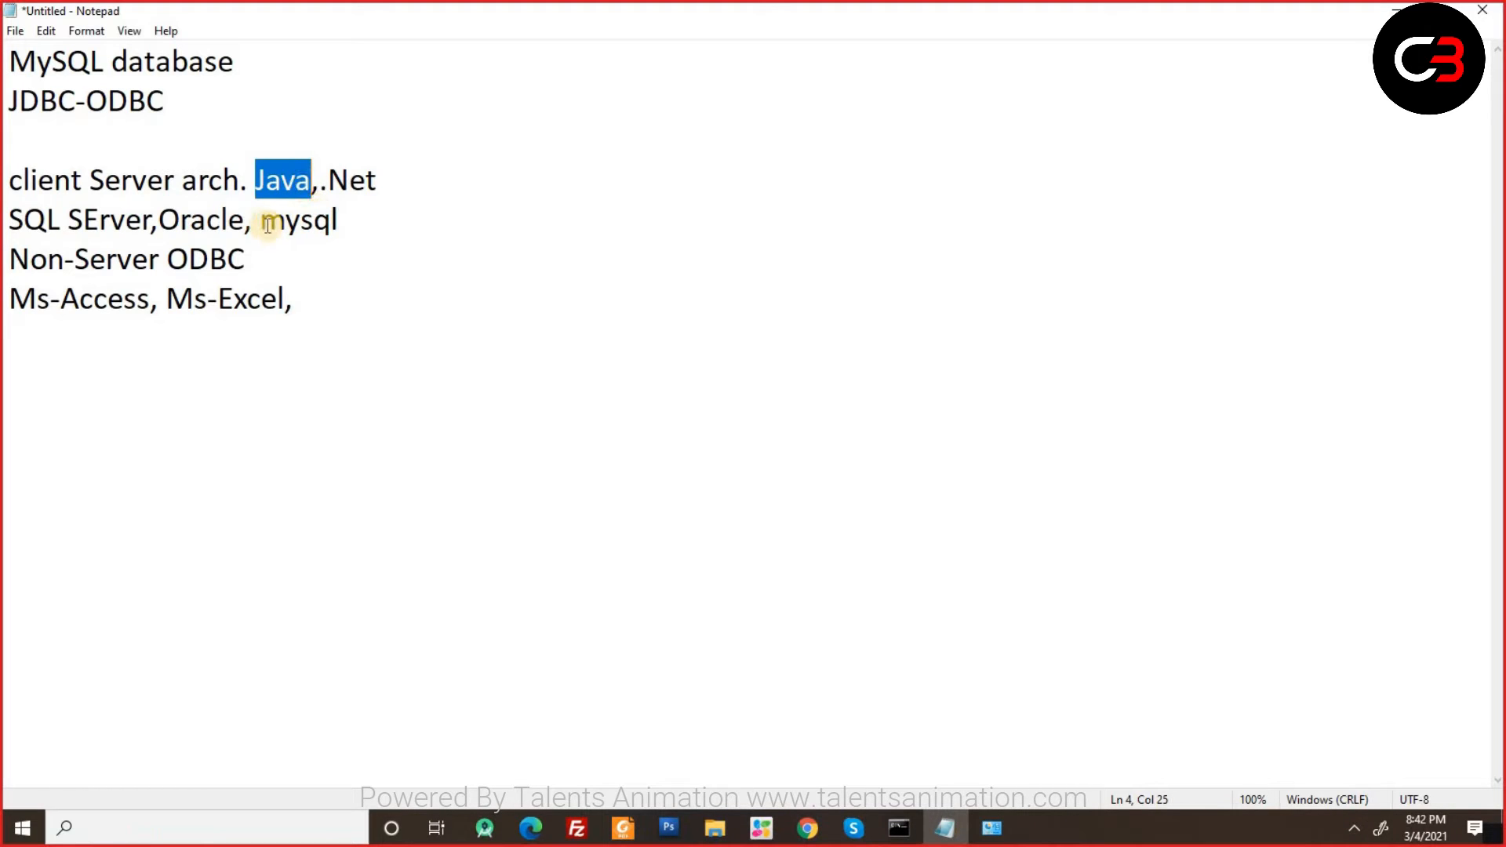
pyautogui.moveTo(263, 220); pyautogui.dragTo(252, 164)
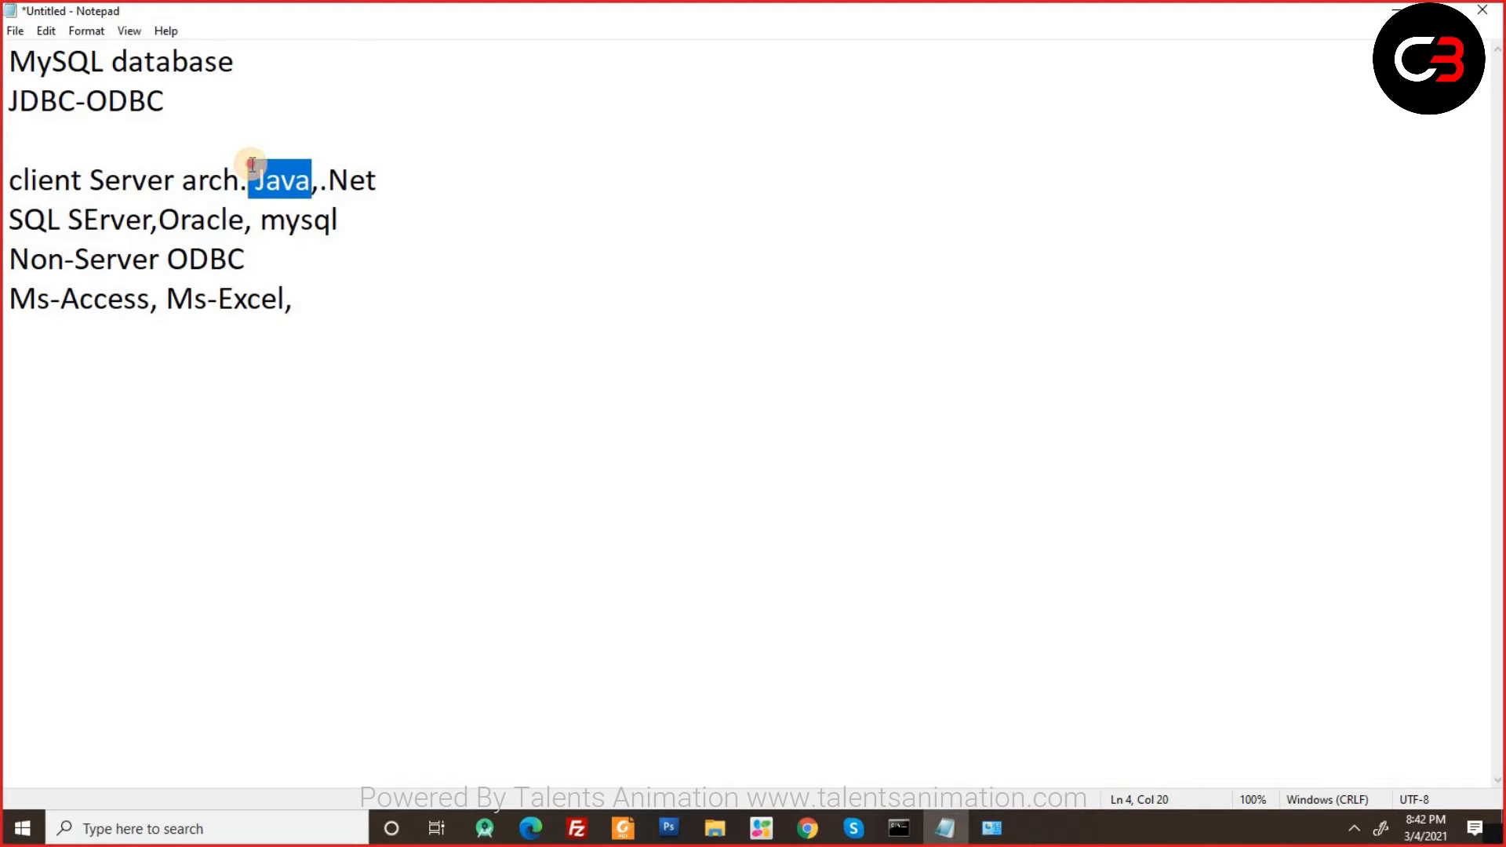
pyautogui.moveTo(160, 219); pyautogui.dragTo(246, 219)
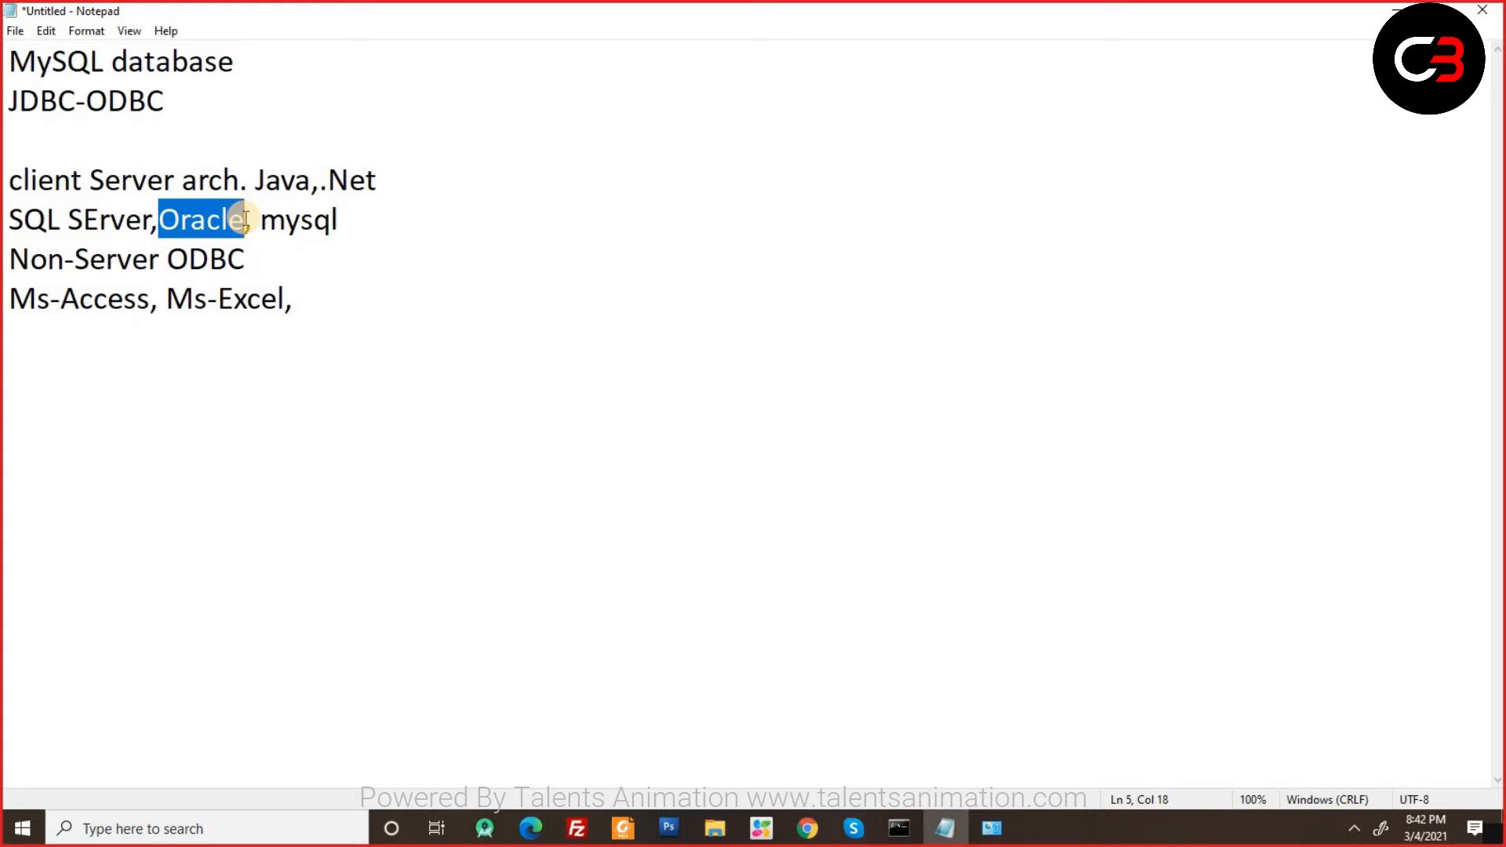
pyautogui.moveTo(256, 180); pyautogui.dragTo(235, 208)
pyautogui.click(245, 215)
pyautogui.click(246, 215)
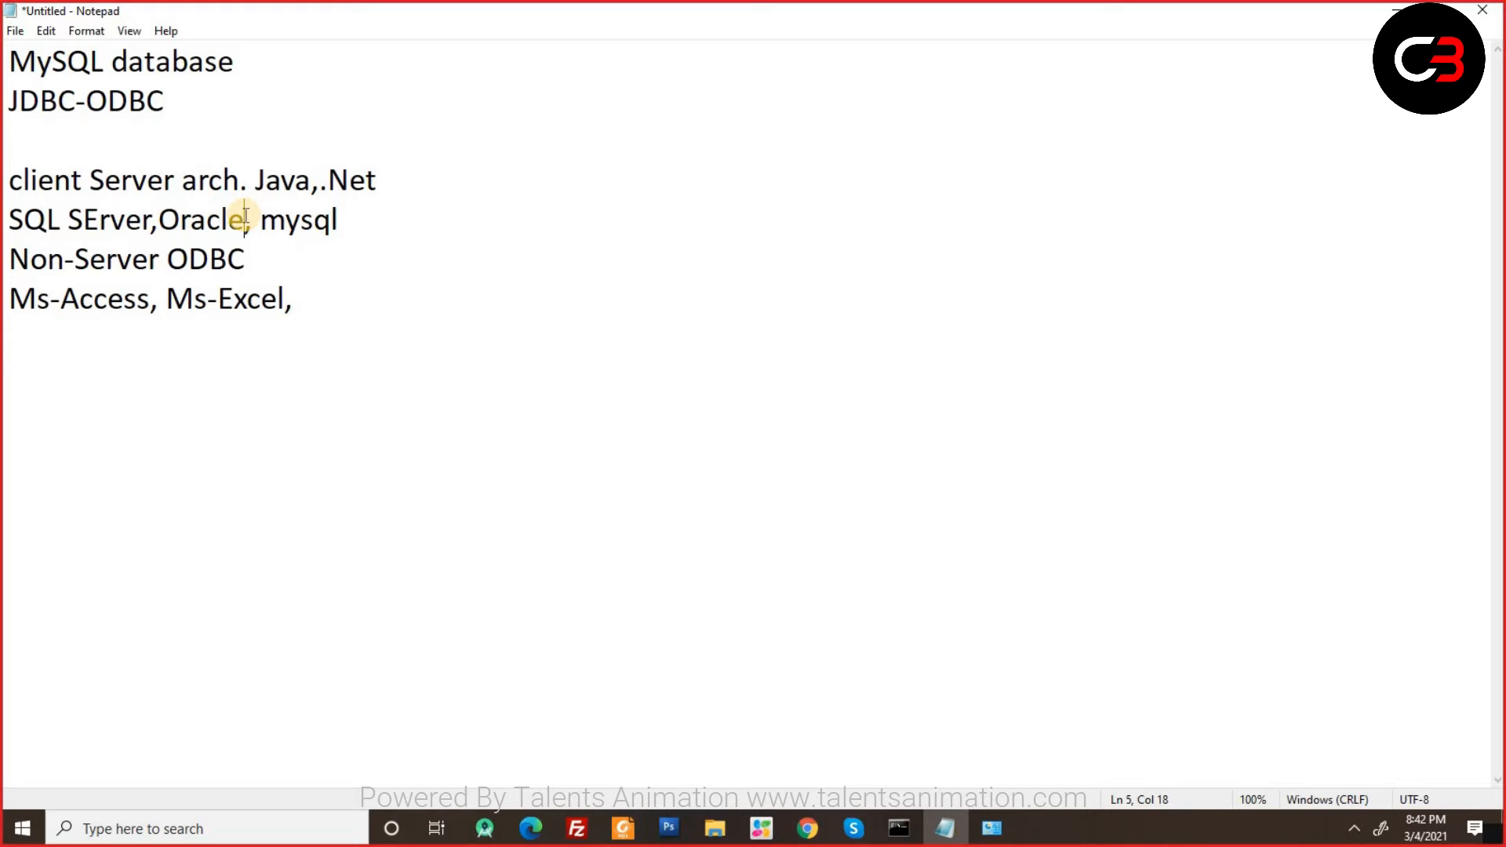
# Replace the whole note with the line "mysql server ---command prompt".
pyautogui.click(313, 305)
pyautogui.moveTo(303, 302); pyautogui.dragTo(3, 52)
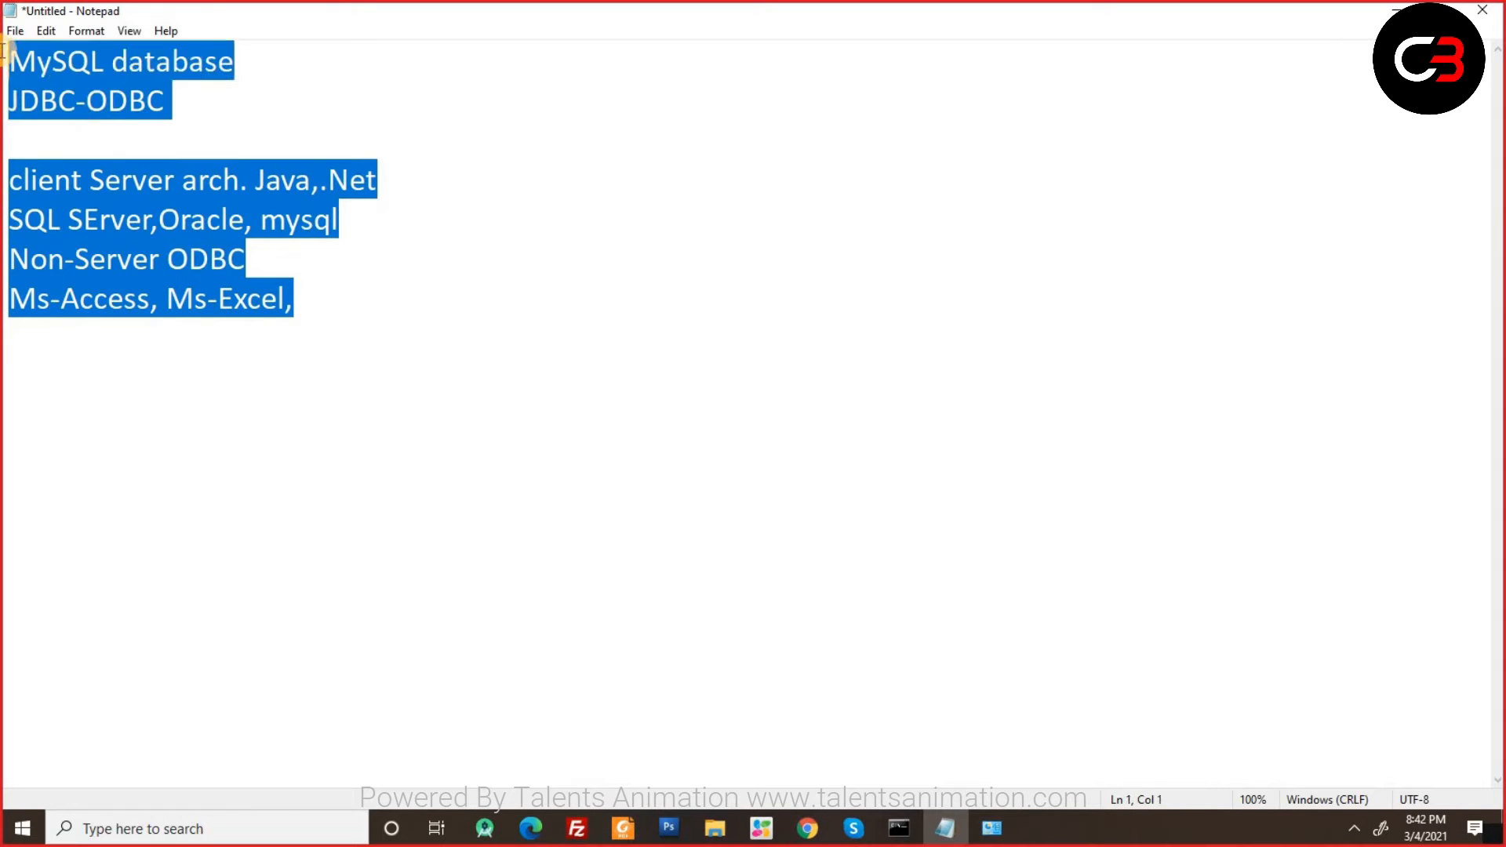
pyautogui.write('mysql ')
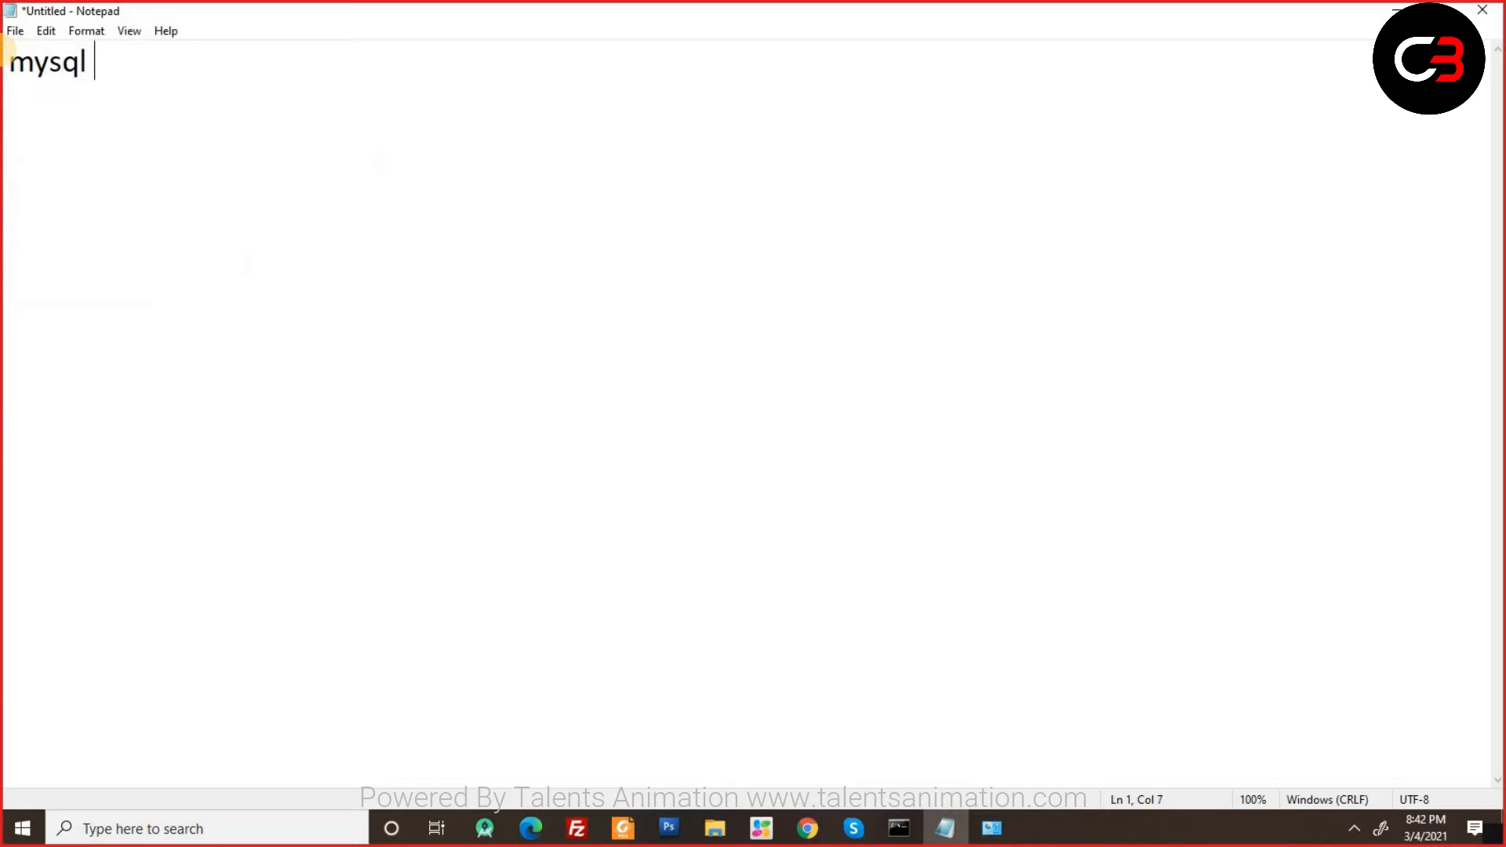
pyautogui.write('server ---')
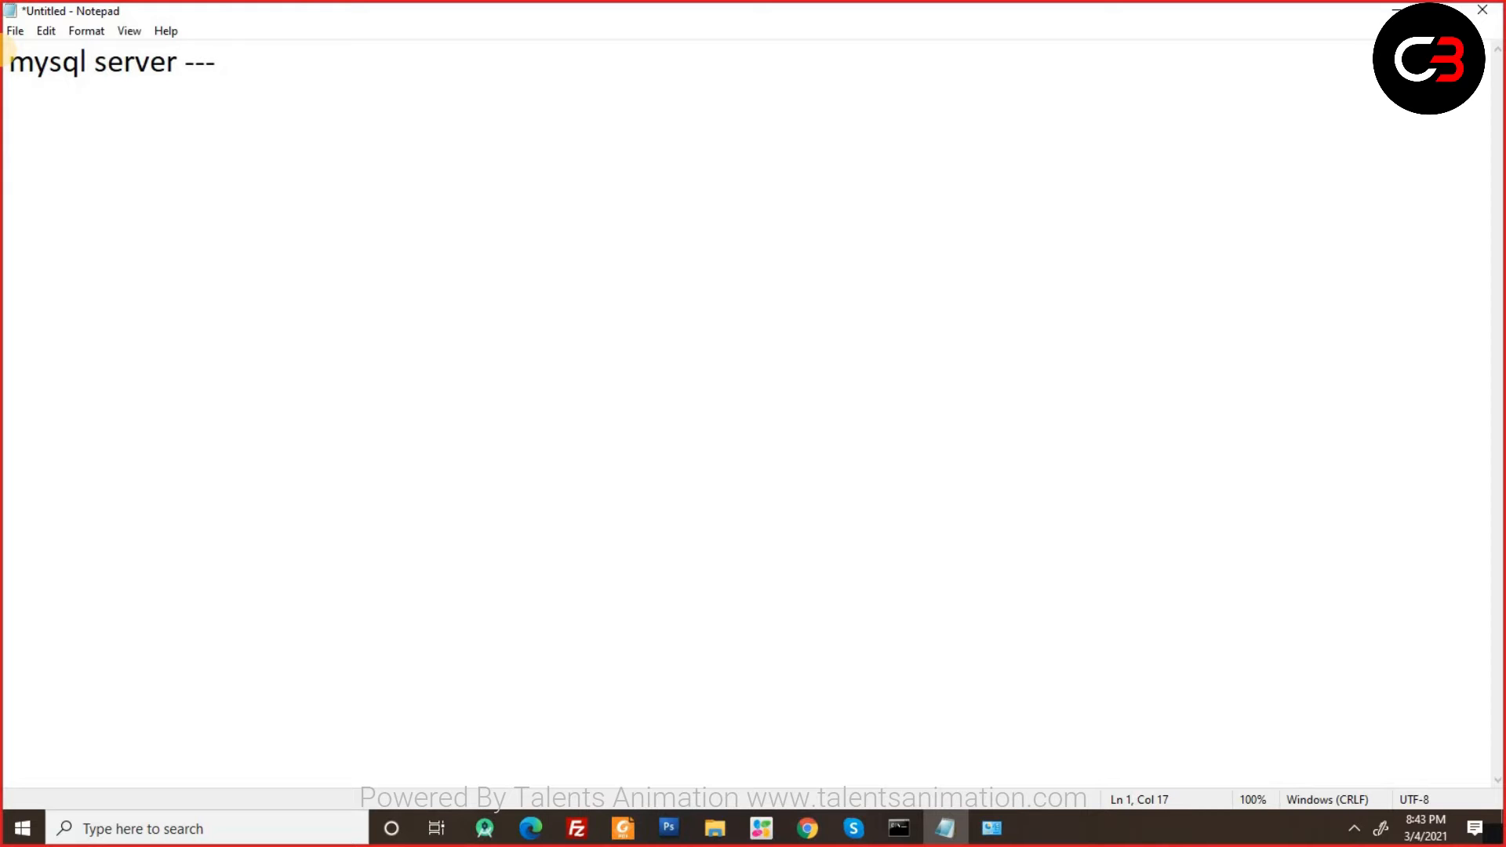
pyautogui.write('comman')
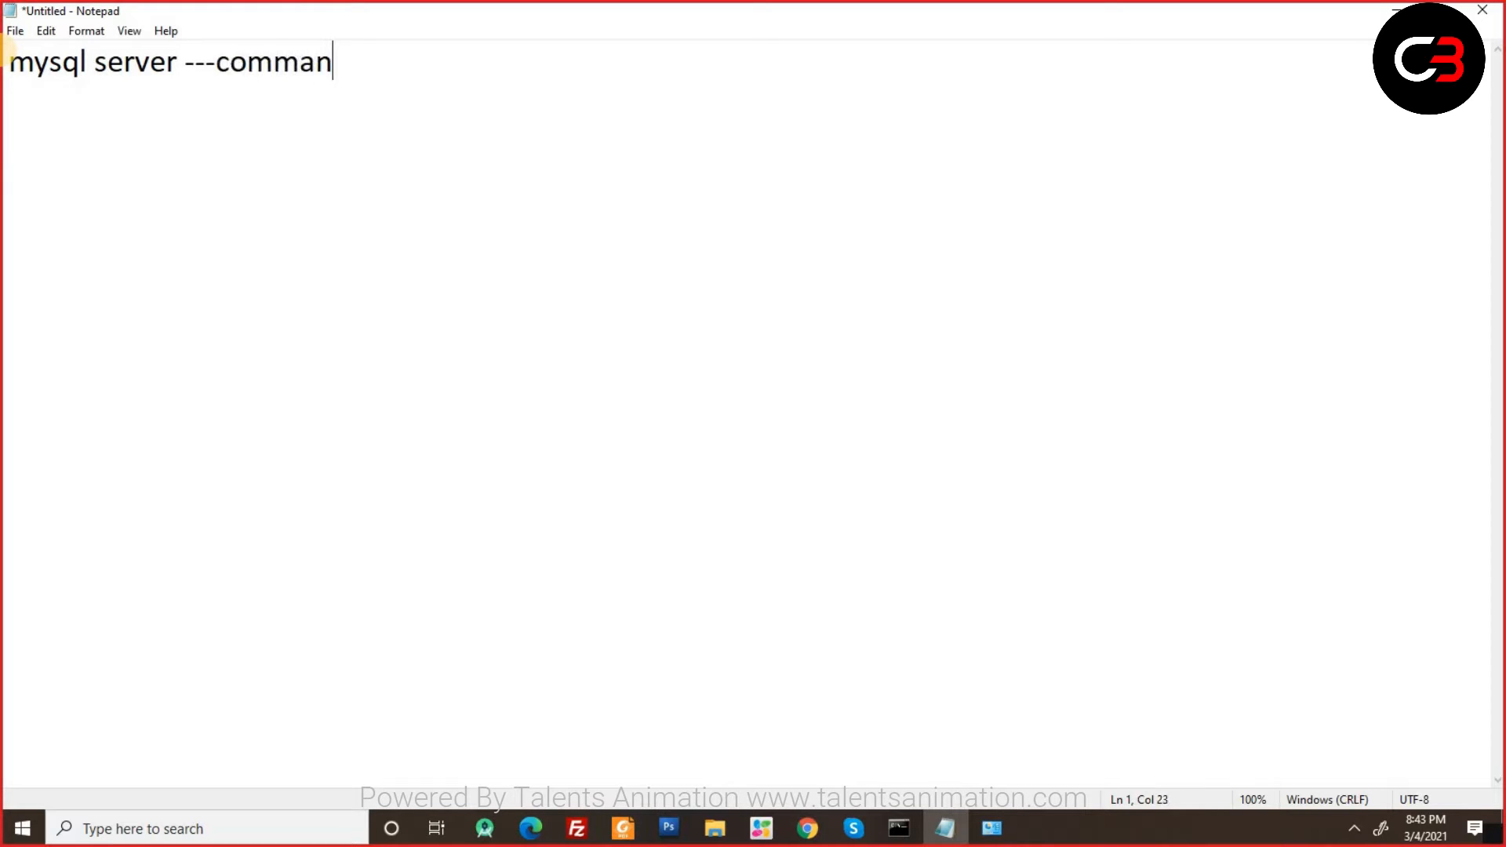
pyautogui.write('d prompy')
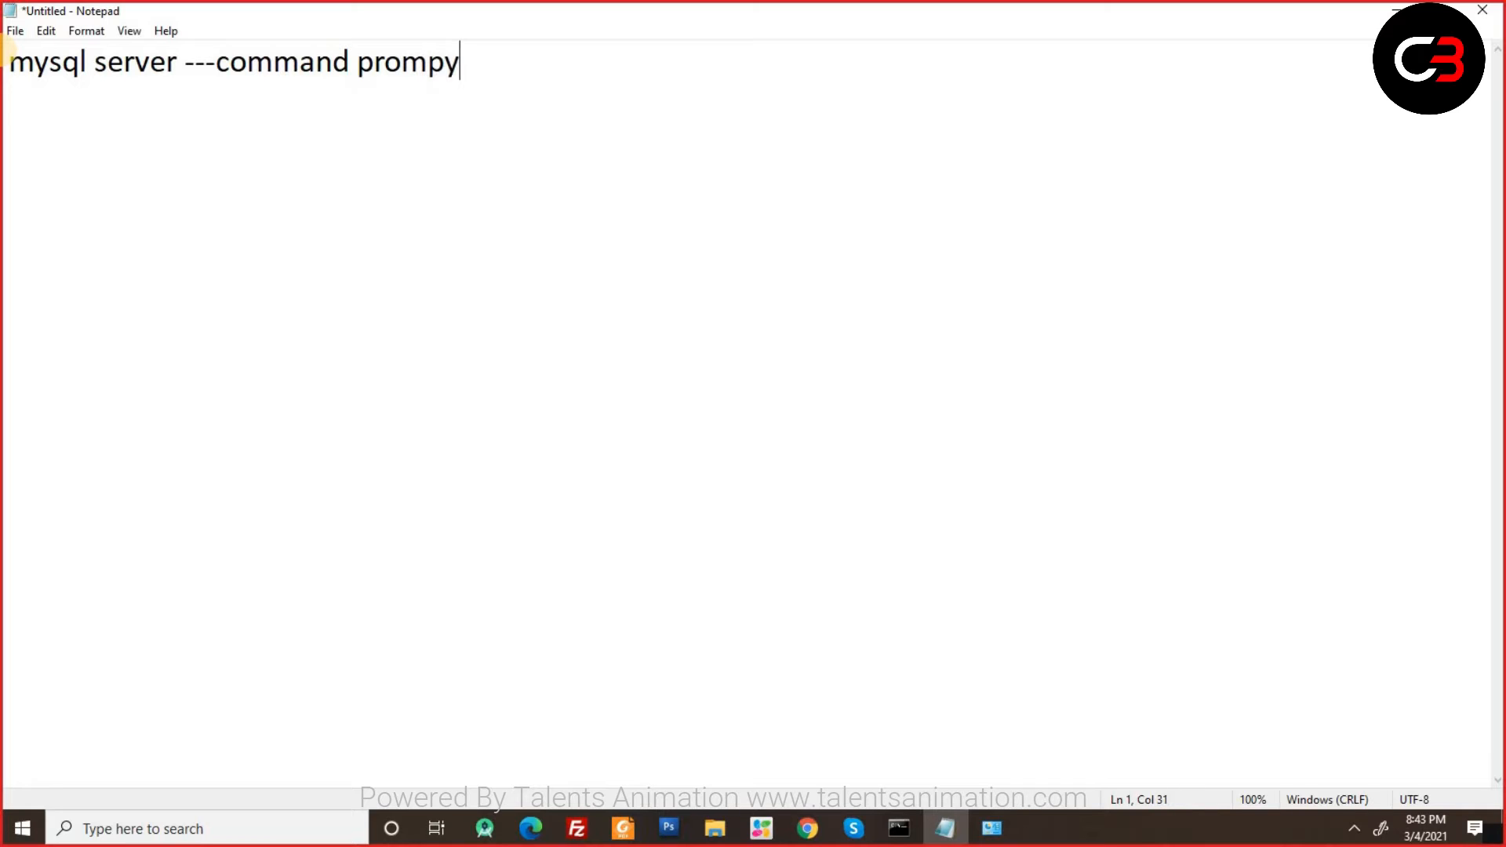
pyautogui.press('BackSpace')
pyautogui.write('t')
# Add a second line reading "xamp--X=eXtended".
pyautogui.press('Return')
pyautogui.write('xamm')
pyautogui.press('BackSpace')
pyautogui.write('p--')
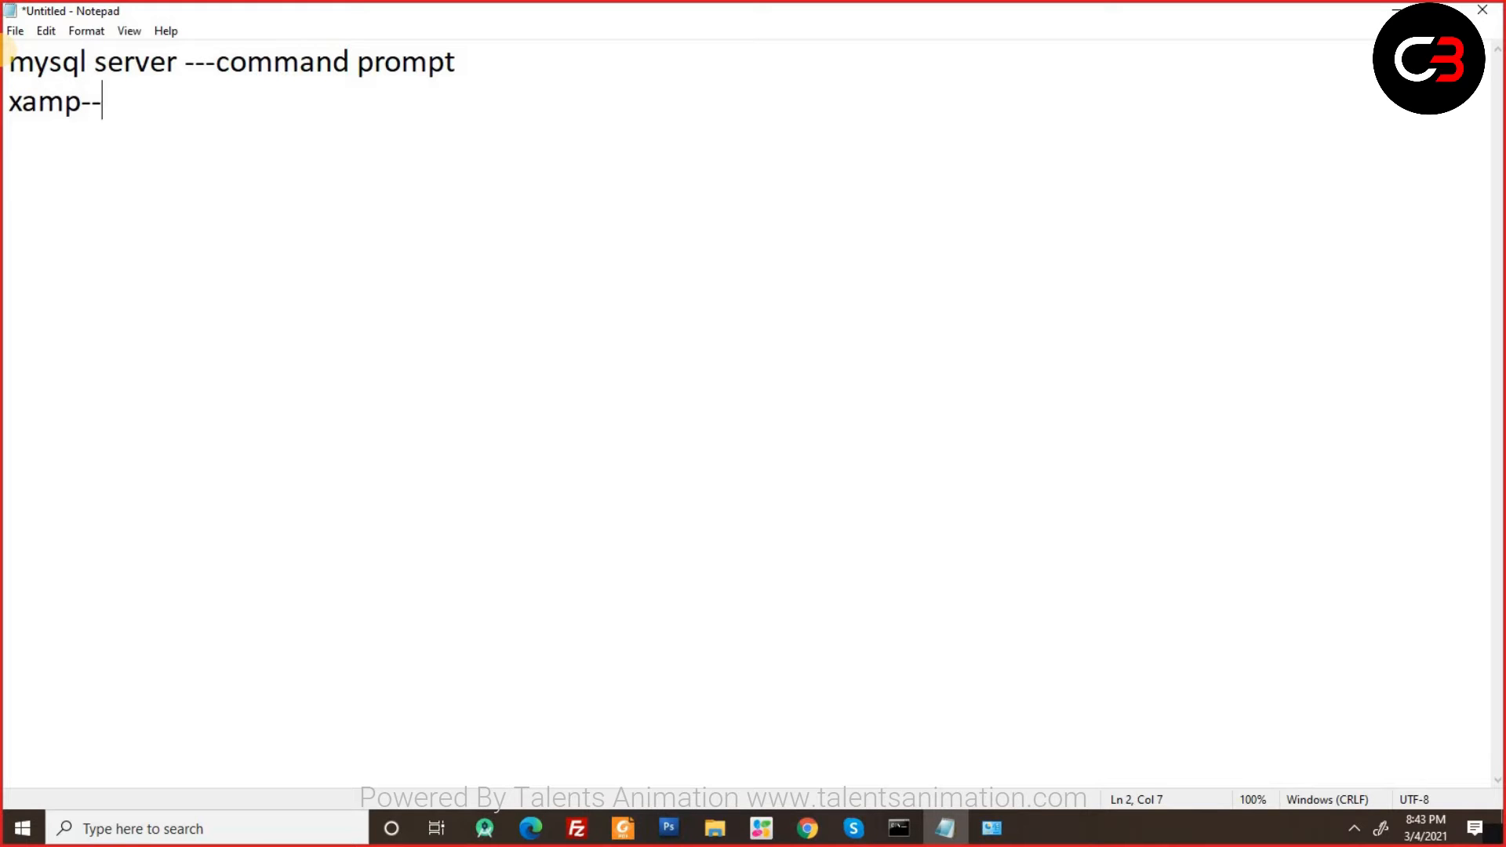
pyautogui.write('X=Ex')
pyautogui.press('BackSpace')
pyautogui.press('BackSpace')
pyautogui.write('eXtended')
# Spell out the remaining xamp letters on separate lines: "a-apache", "m-mysql" and "p=php".
pyautogui.press('Return')
pyautogui.write('a-apache')
pyautogui.press('Return')
pyautogui.write('m')
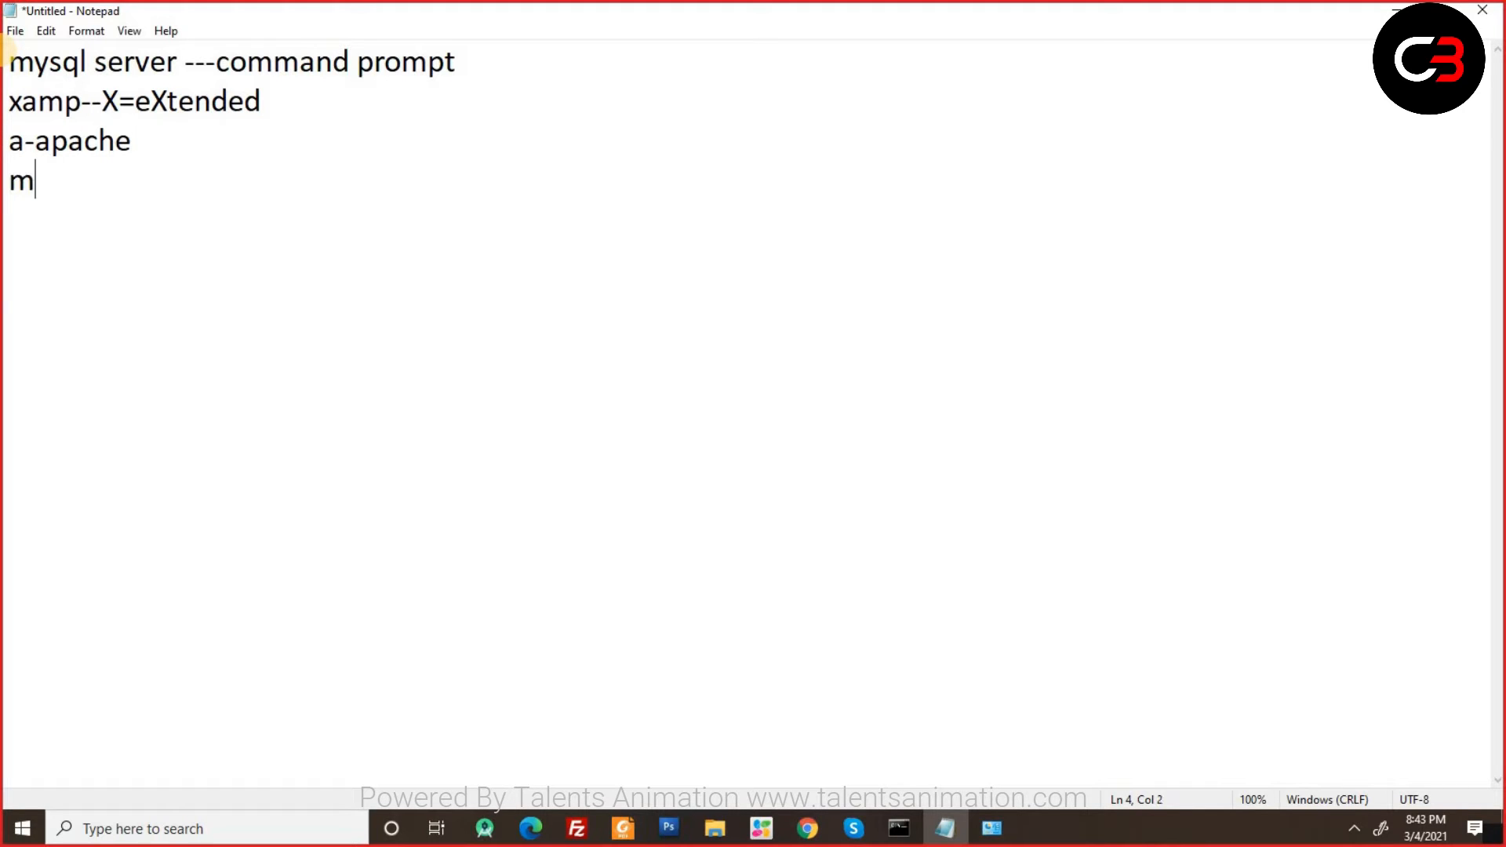
pyautogui.write('-mysql')
pyautogui.press('Return')
pyautogui.write('p=php')
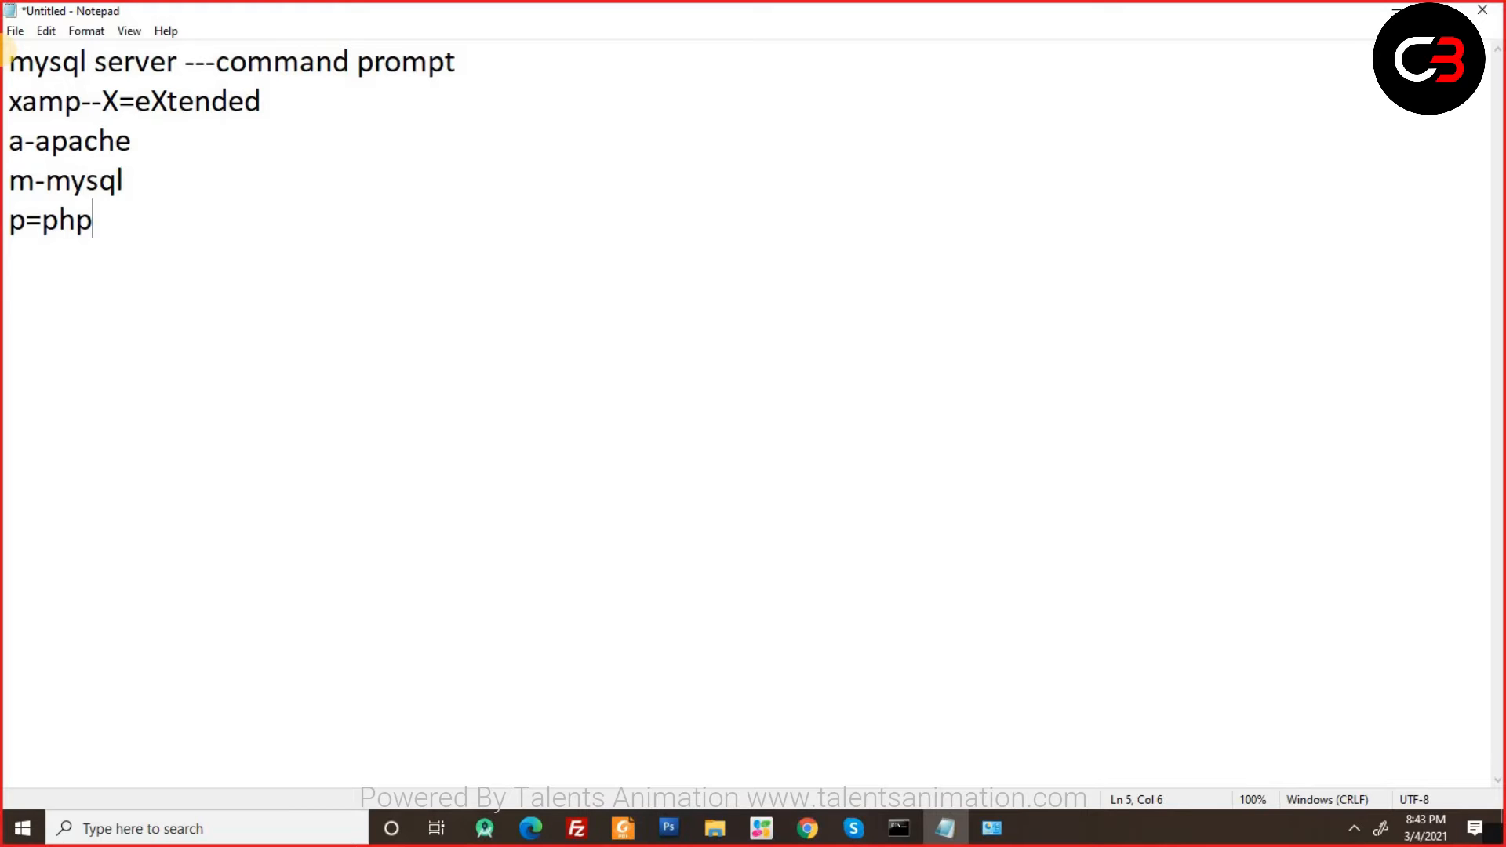
# Add "Wamp" and "Lamp" on separate lines below the php entry.
pyautogui.press('Return')
pyautogui.write('Wamp')
pyautogui.press('Return')
pyautogui.write('Lamp')
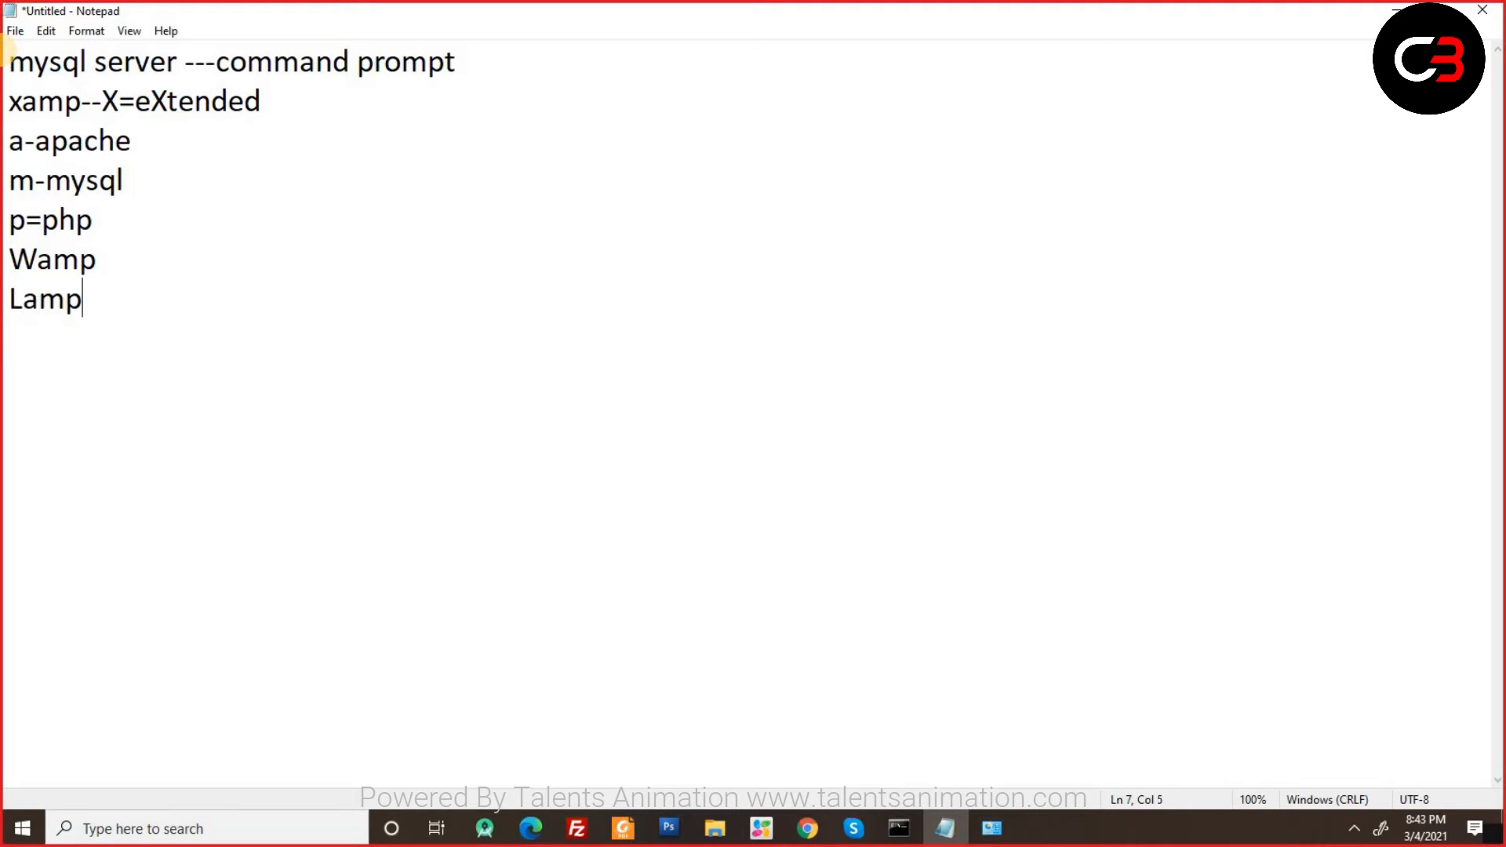
# Compare the xamp, Wamp and Lamp entries, highlighting the initial letters of Wamp and Lamp and then the Wamp line.
pyautogui.press('Up')
pyautogui.press('Left')
pyautogui.press('Left')
pyautogui.hotkey('shift', 'Left')
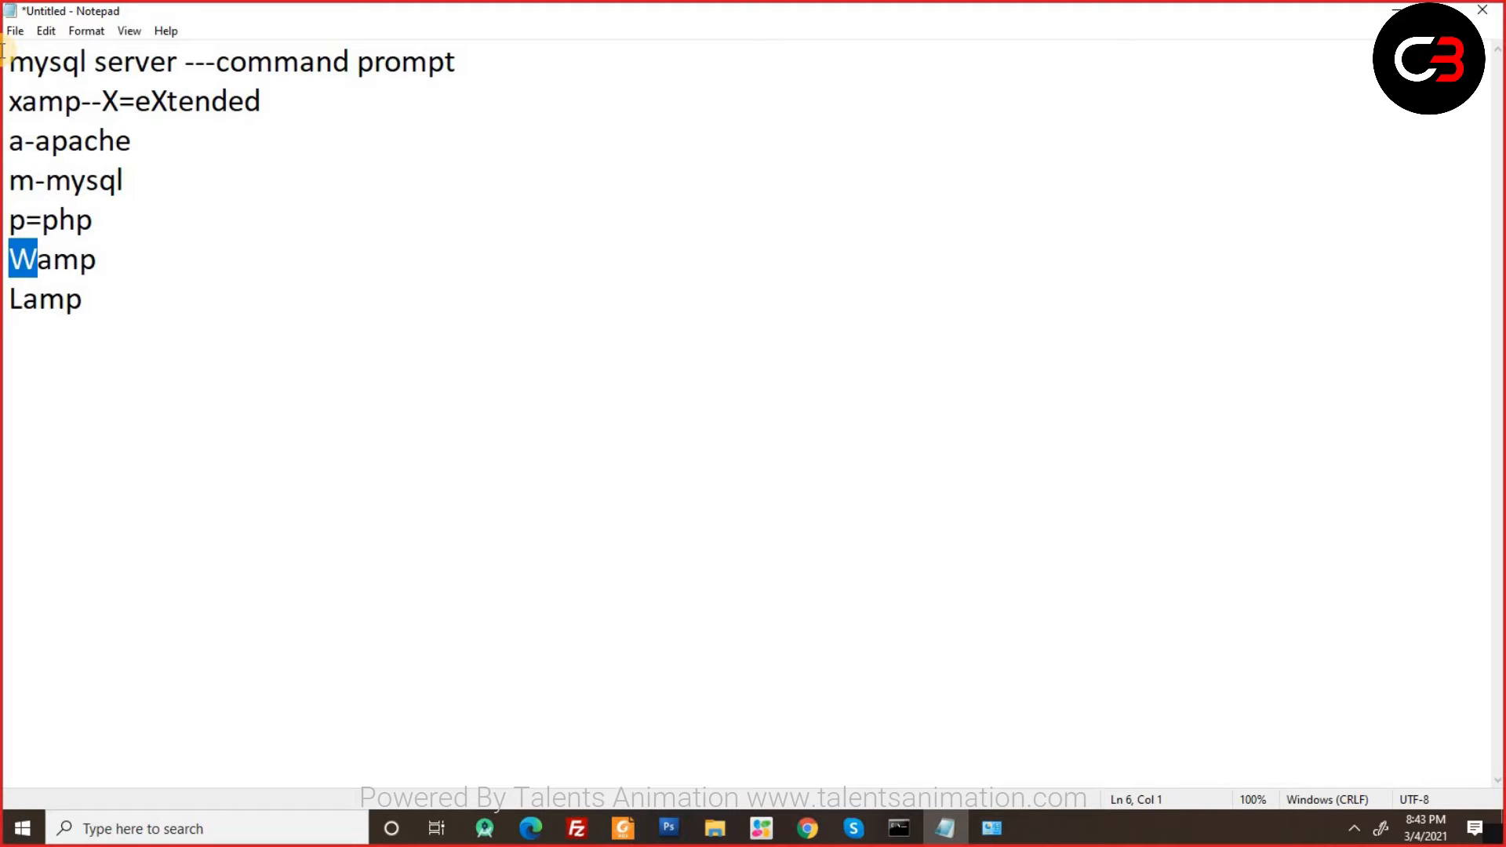
pyautogui.press('Down')
pyautogui.hotkey('shift', 'Right')
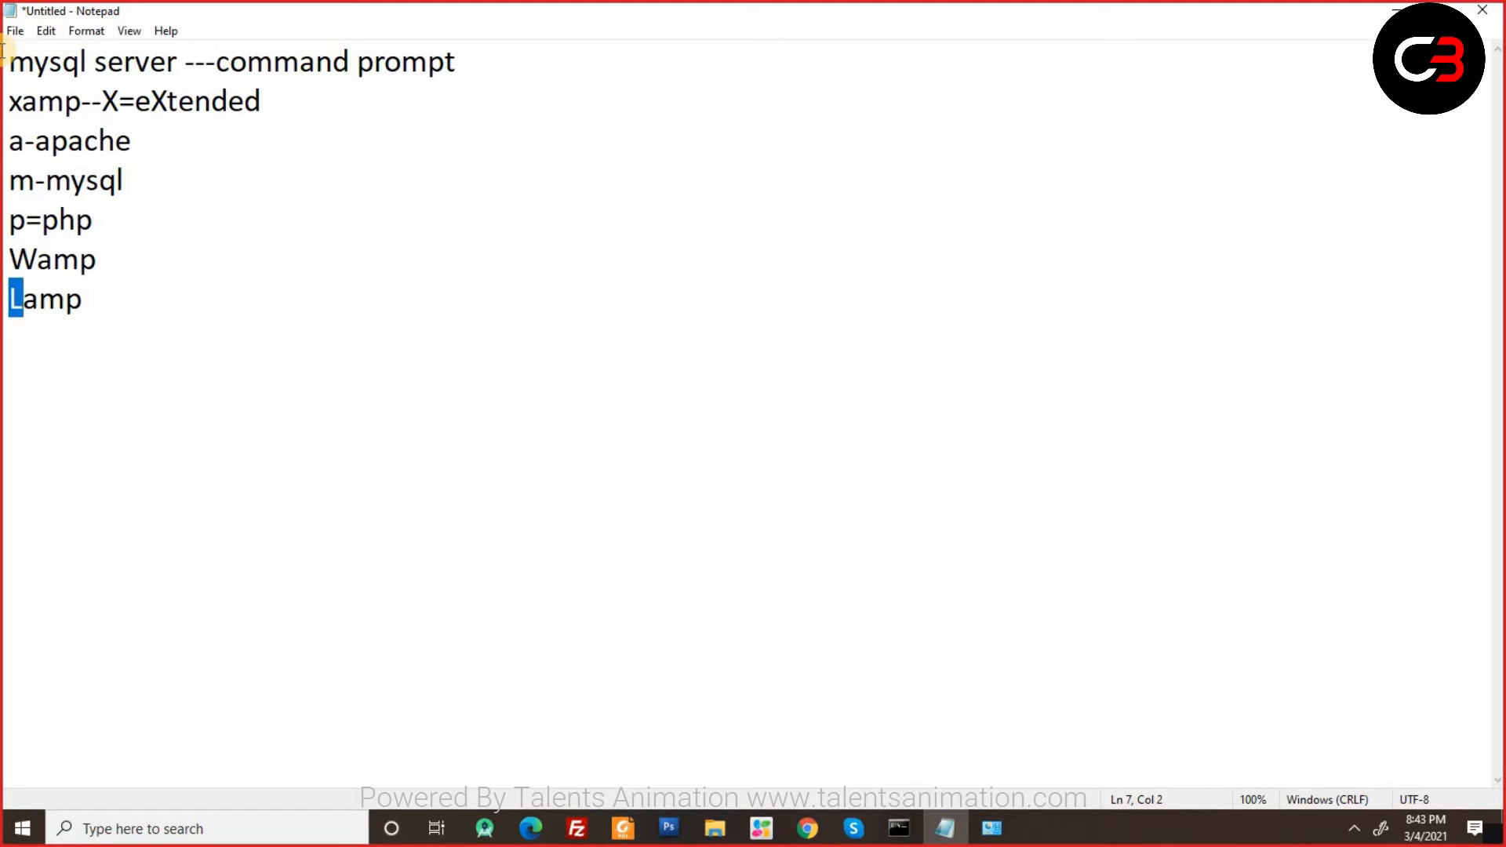
pyautogui.press('Up')
pyautogui.press('Up')
pyautogui.press('End')
pyautogui.press('Up')
pyautogui.press('Up')
pyautogui.press('Up')
pyautogui.hotkey('shift', 'Right')
pyautogui.hotkey('shift', 'Down')
pyautogui.hotkey('shift', 'Down')
pyautogui.press('Down')
pyautogui.press('Down')
pyautogui.press('Home')
pyautogui.press('Down')
pyautogui.press('Up')
pyautogui.hotkey('shift', 'End')
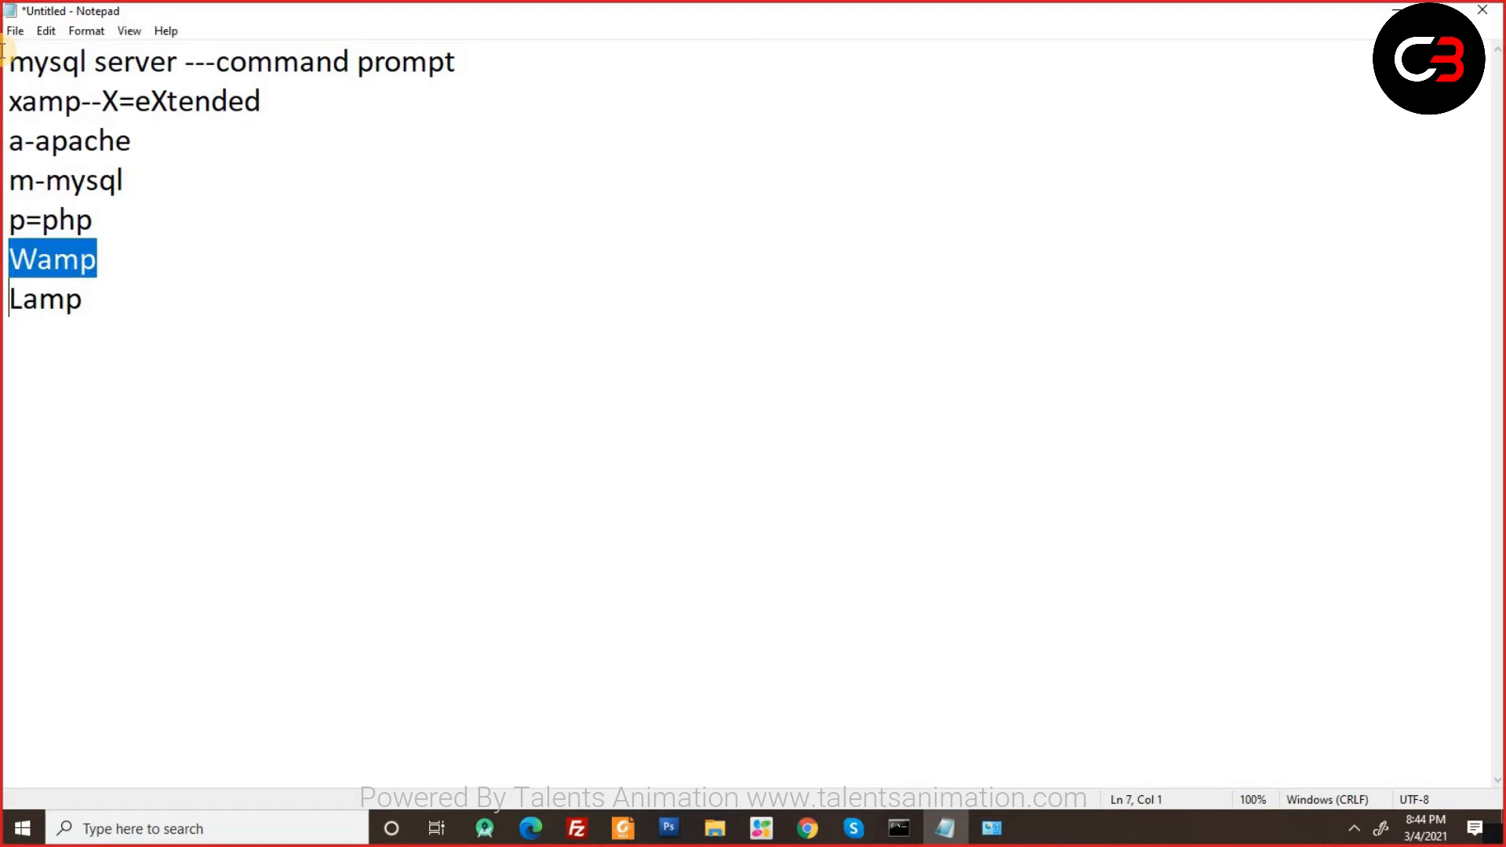
# Delete the Wamp and Lamp lines and highlight the words "mysql" and "php" in the remaining xamp entries.
pyautogui.hotkey('shift', 'Down')
pyautogui.press('BackSpace')
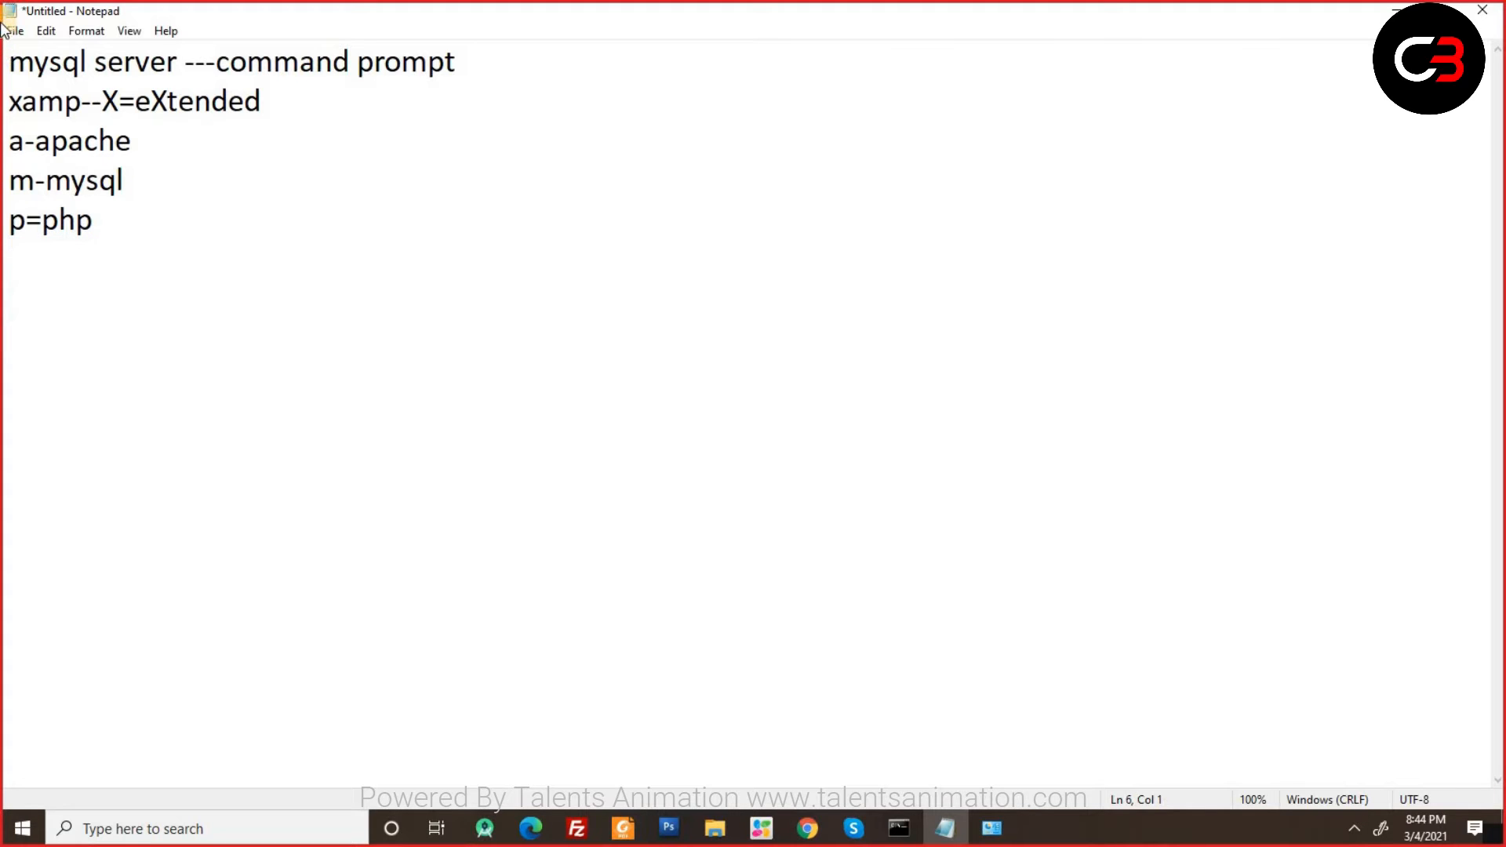
pyautogui.click(36, 180)
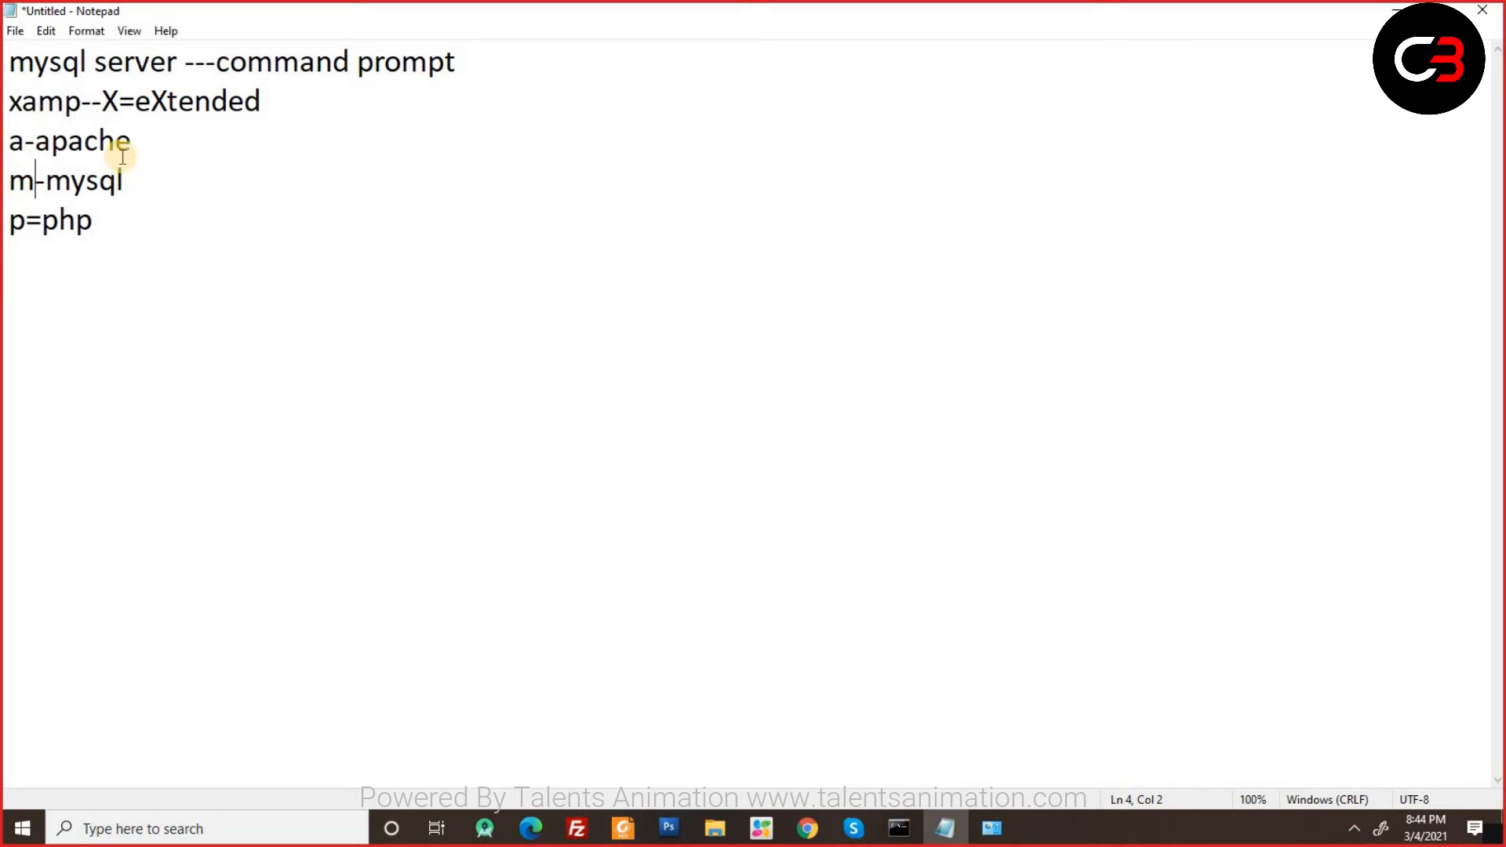
pyautogui.moveTo(44, 182); pyautogui.dragTo(125, 185)
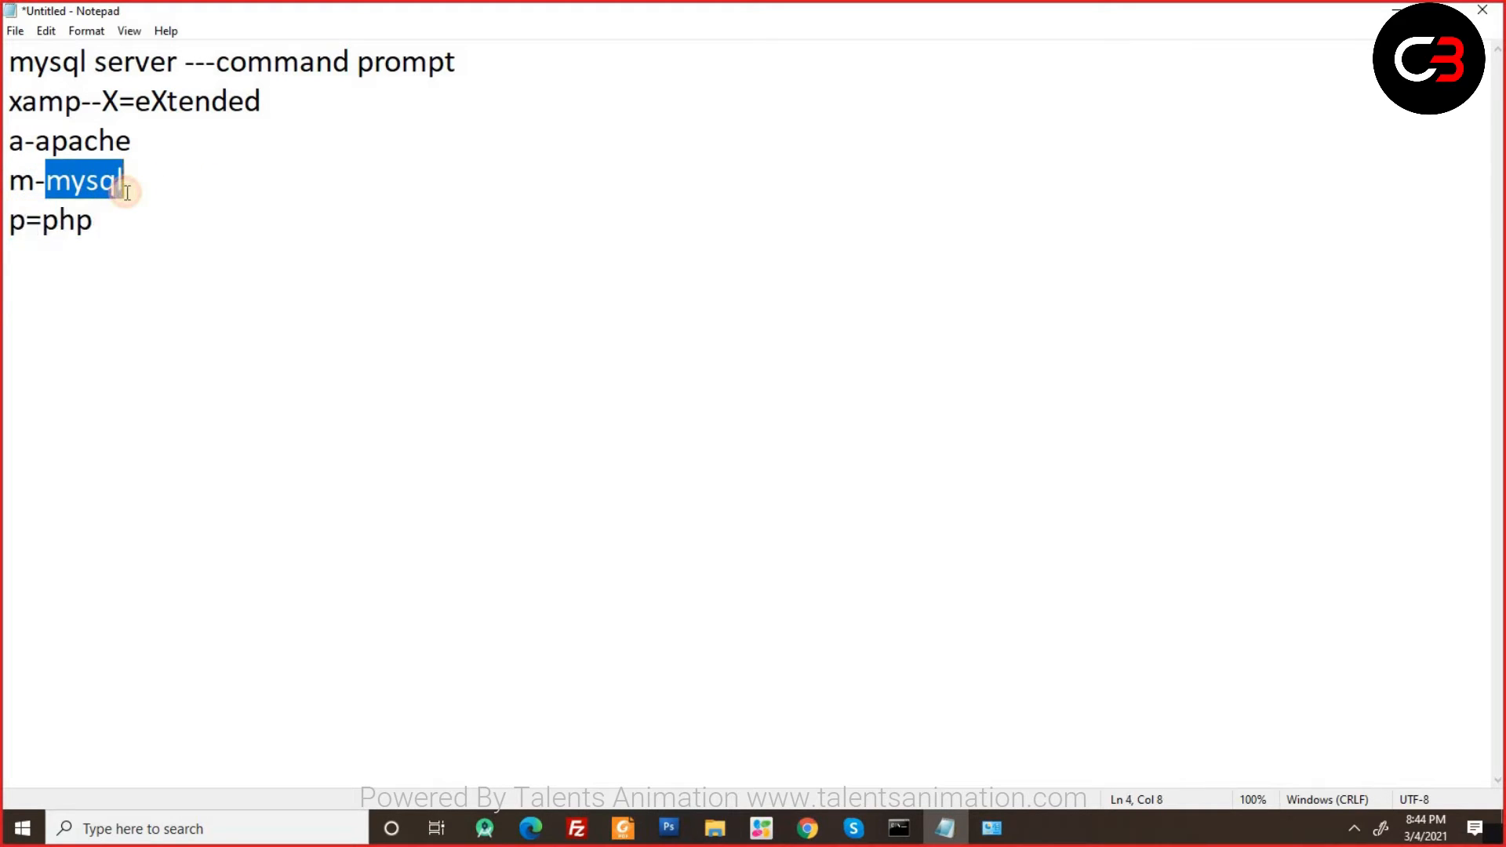
pyautogui.moveTo(44, 222); pyautogui.dragTo(110, 225)
# Add a "phpmyadmin" line below the php entry.
pyautogui.click(111, 226)
pyautogui.press('Return')
pyautogui.write('Pphpmyadmin')
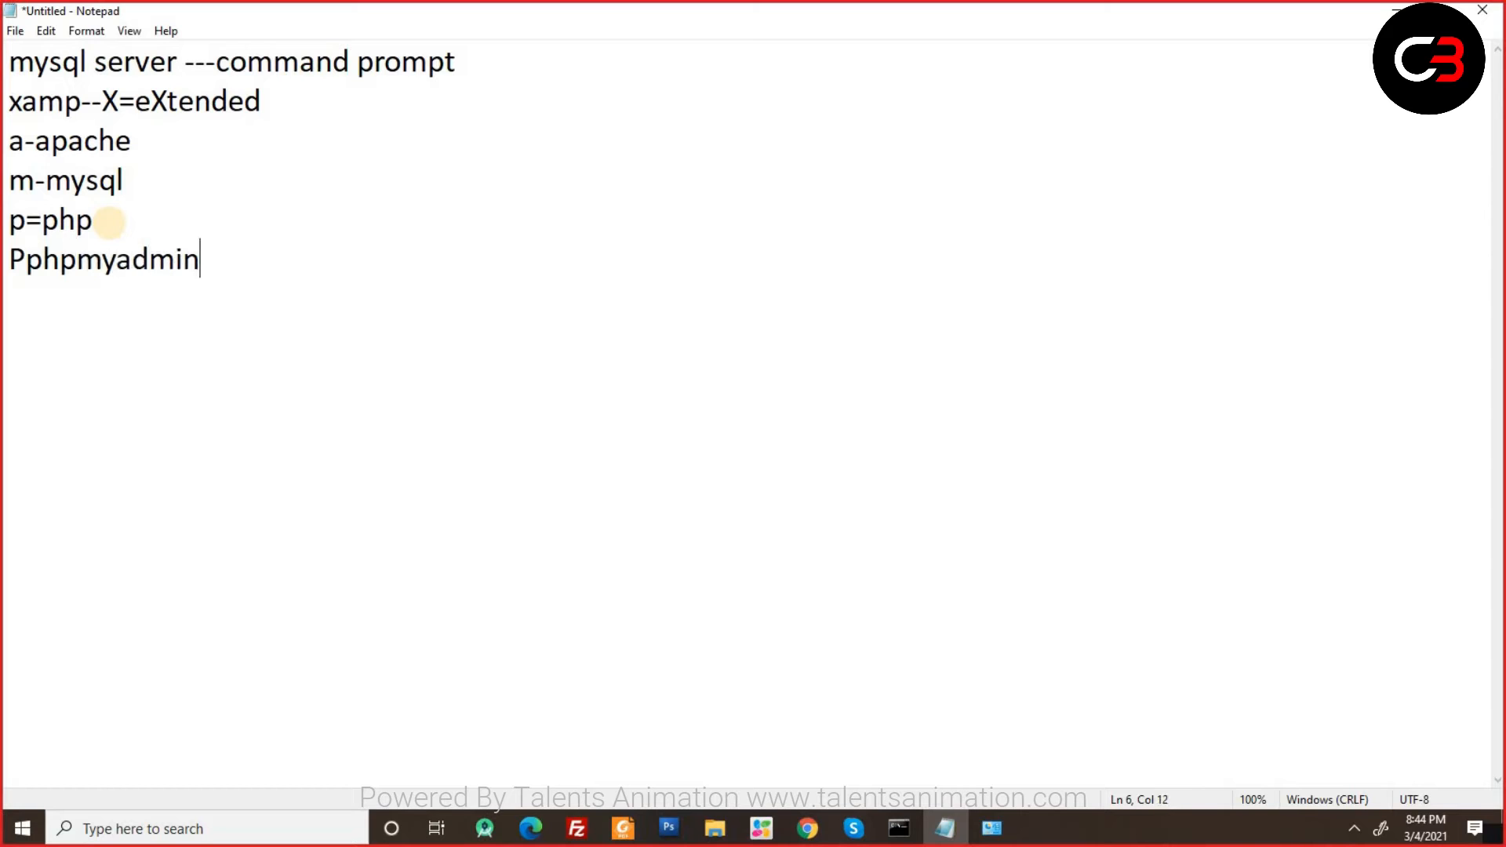
pyautogui.press('Home')
pyautogui.press('Delete')
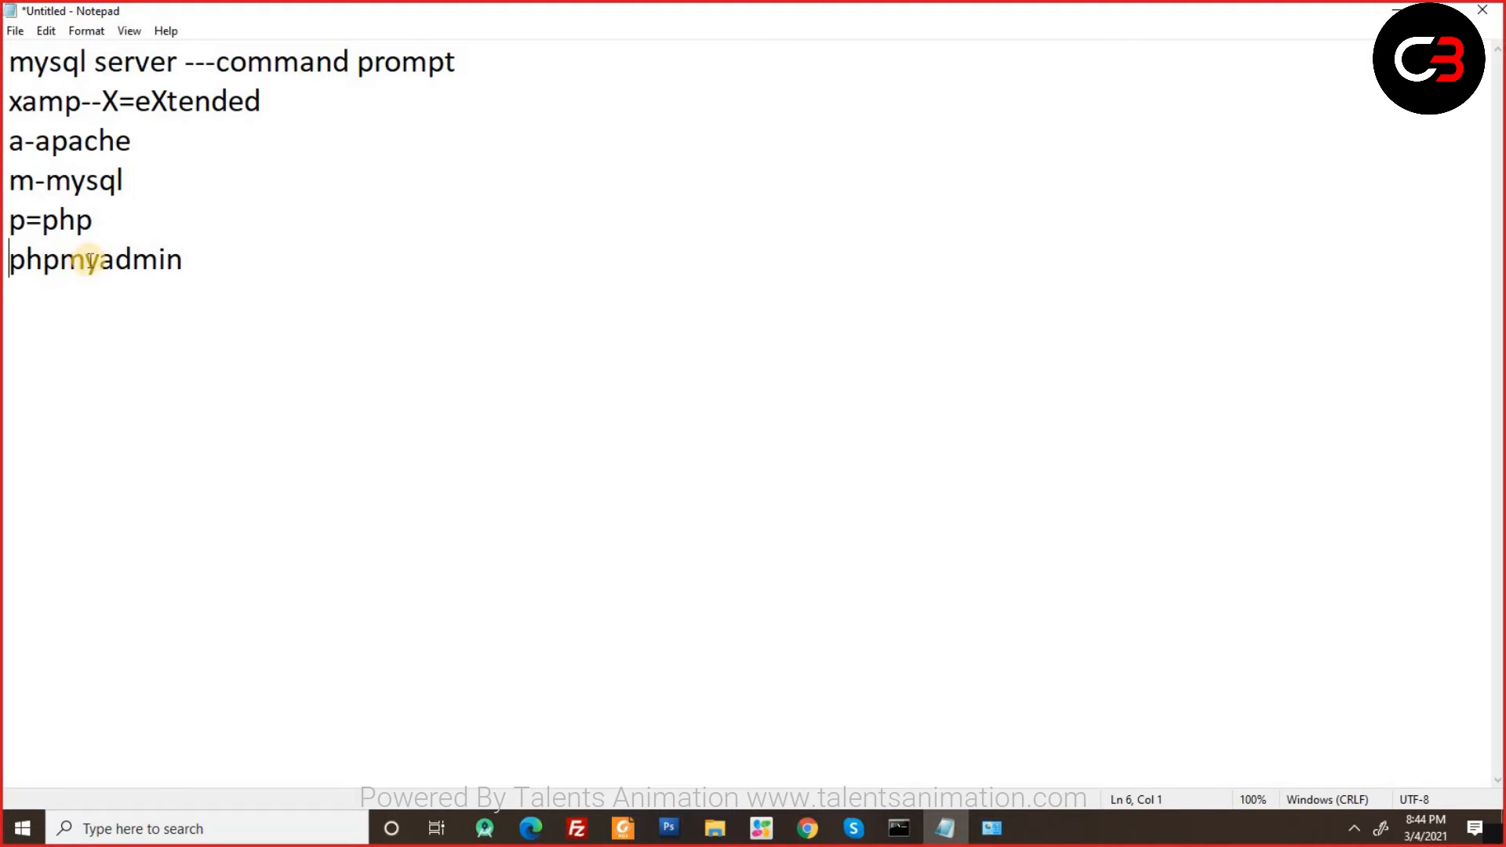
# Examine the parts of the word phpmyadmin by highlighting "php", "my" and "admin" one after another.
pyautogui.moveTo(98, 262); pyautogui.dragTo(62, 263)
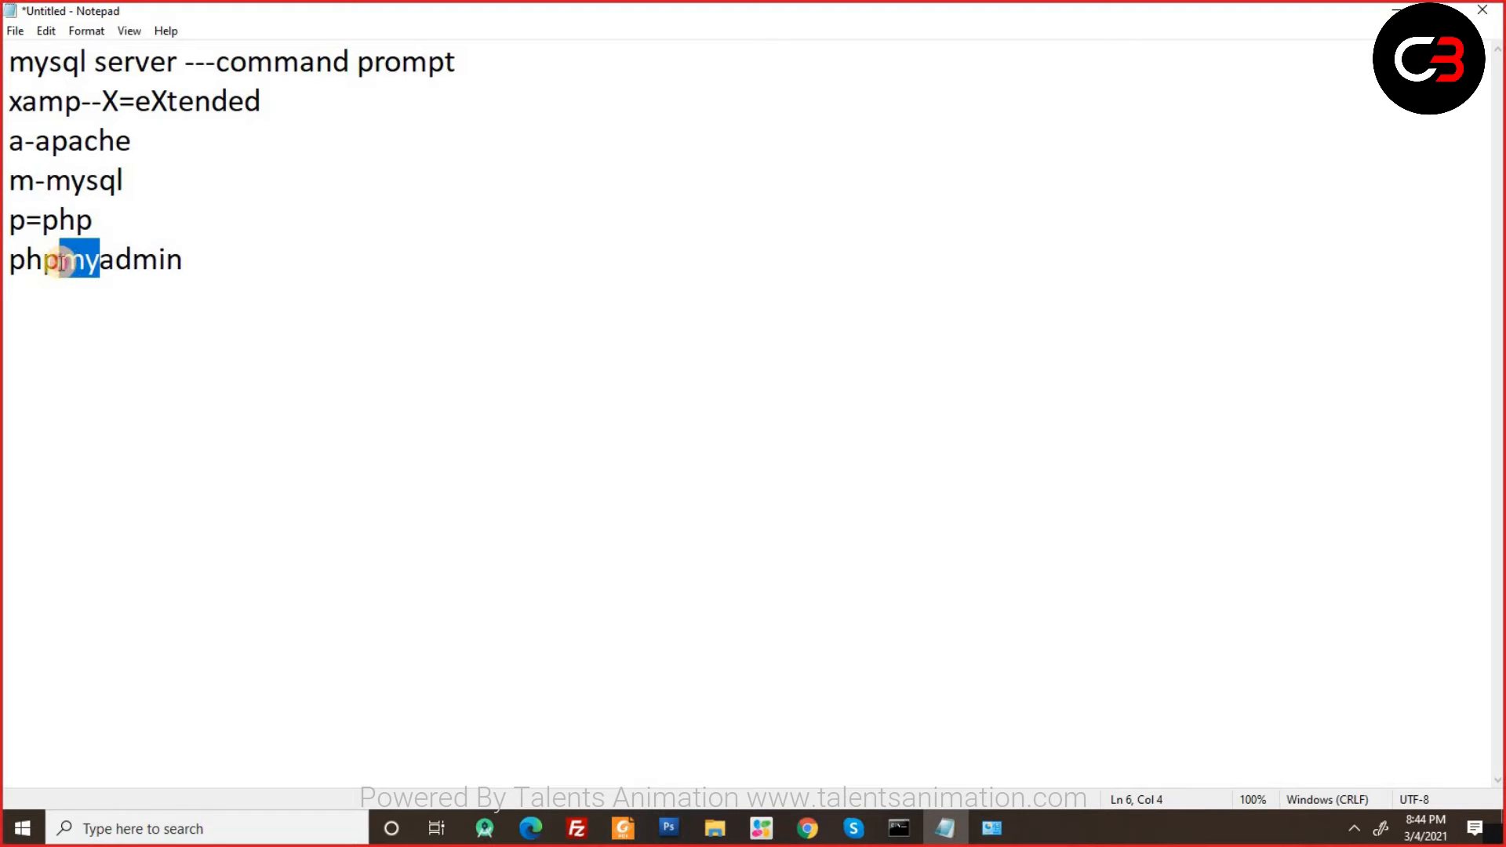
pyautogui.doubleClick(62, 262)
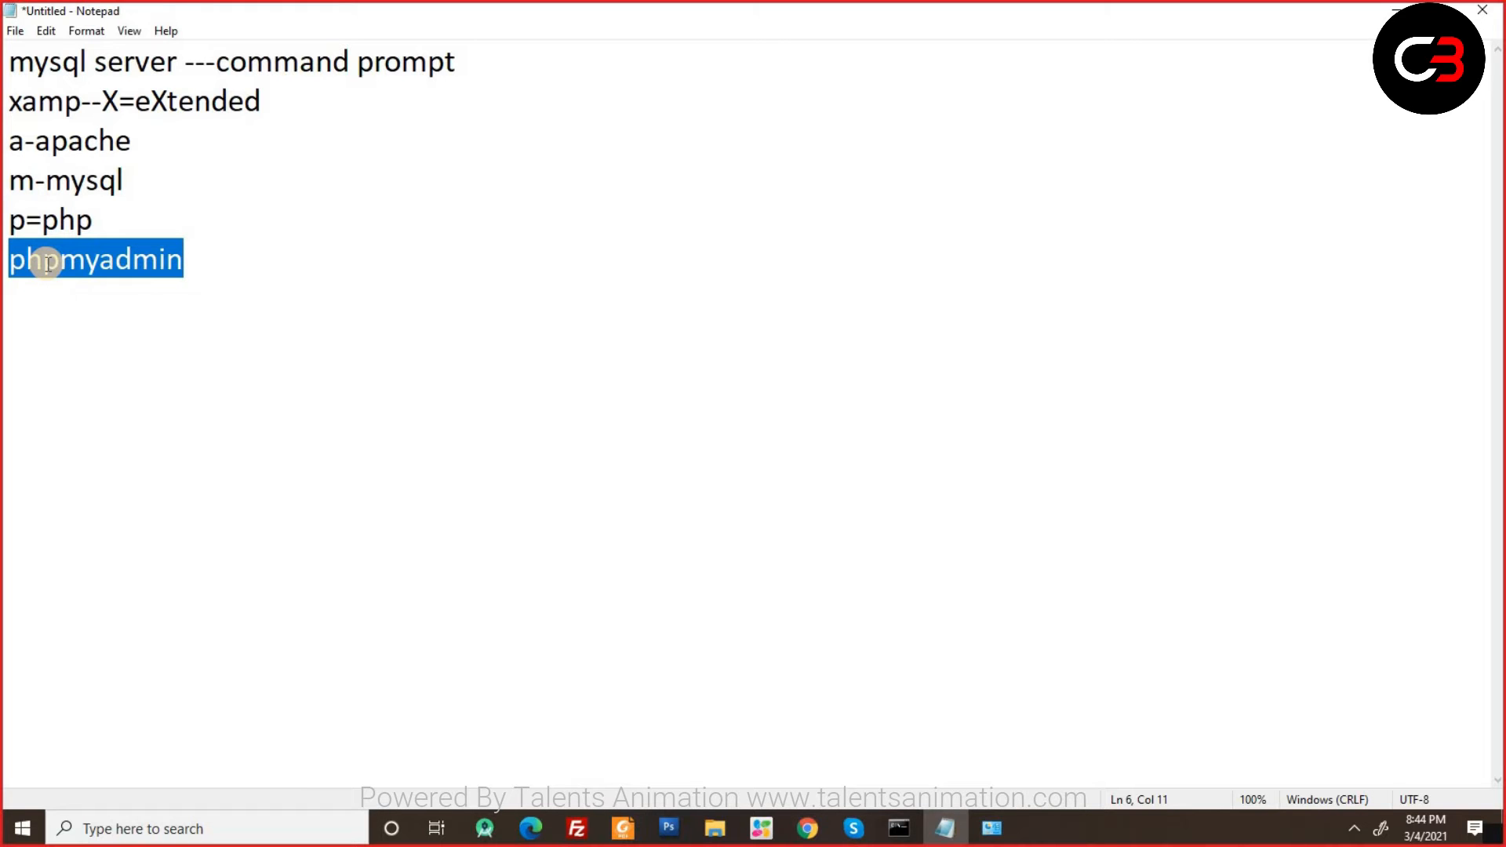
pyautogui.moveTo(55, 261); pyautogui.dragTo(9, 261)
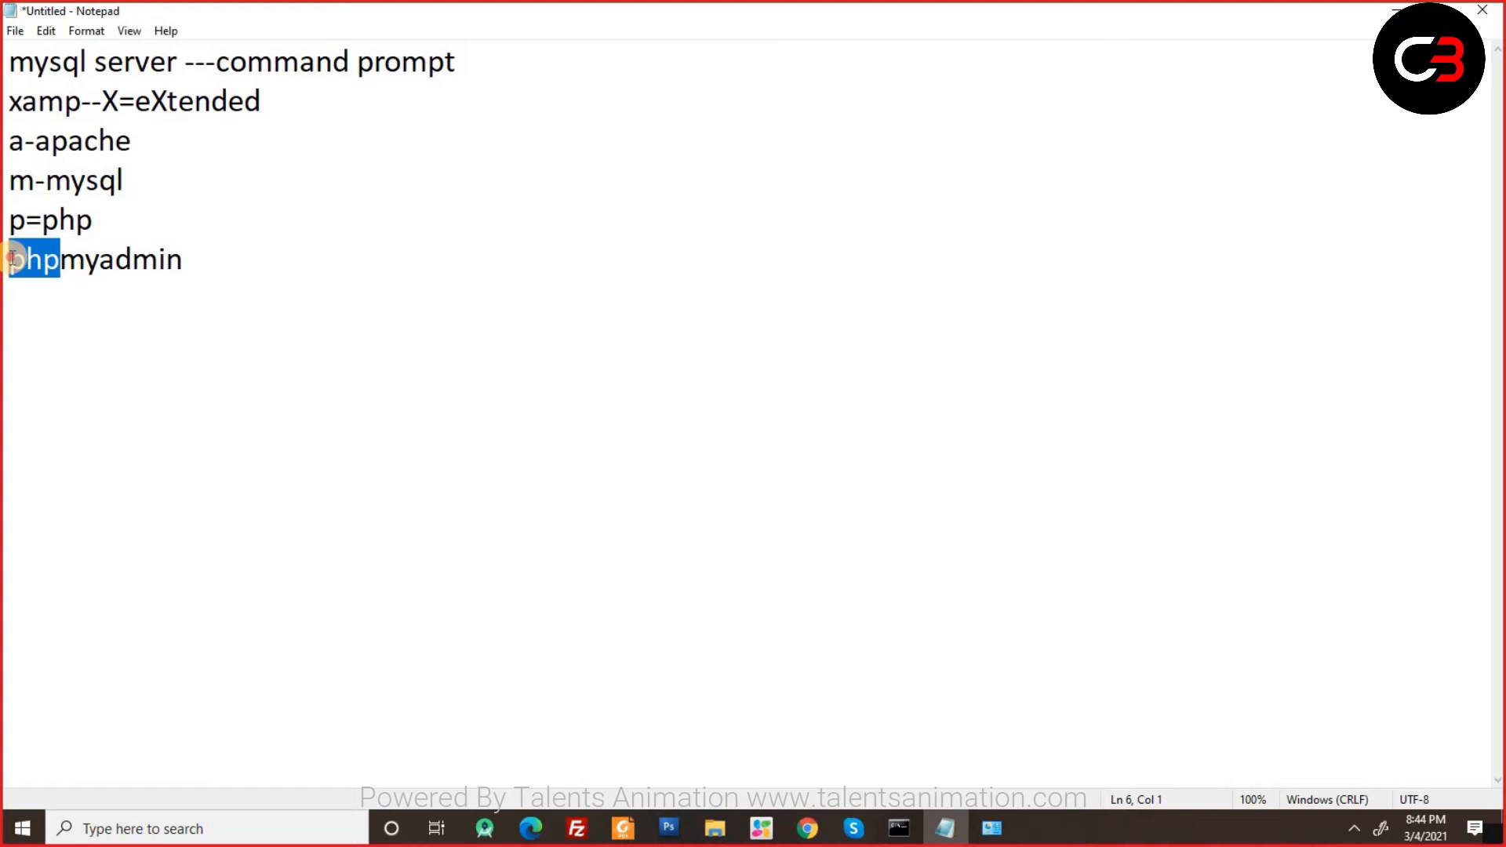
pyautogui.click(53, 261)
pyautogui.keyDown('shift'); pyautogui.click(91, 261); pyautogui.keyUp('shift')
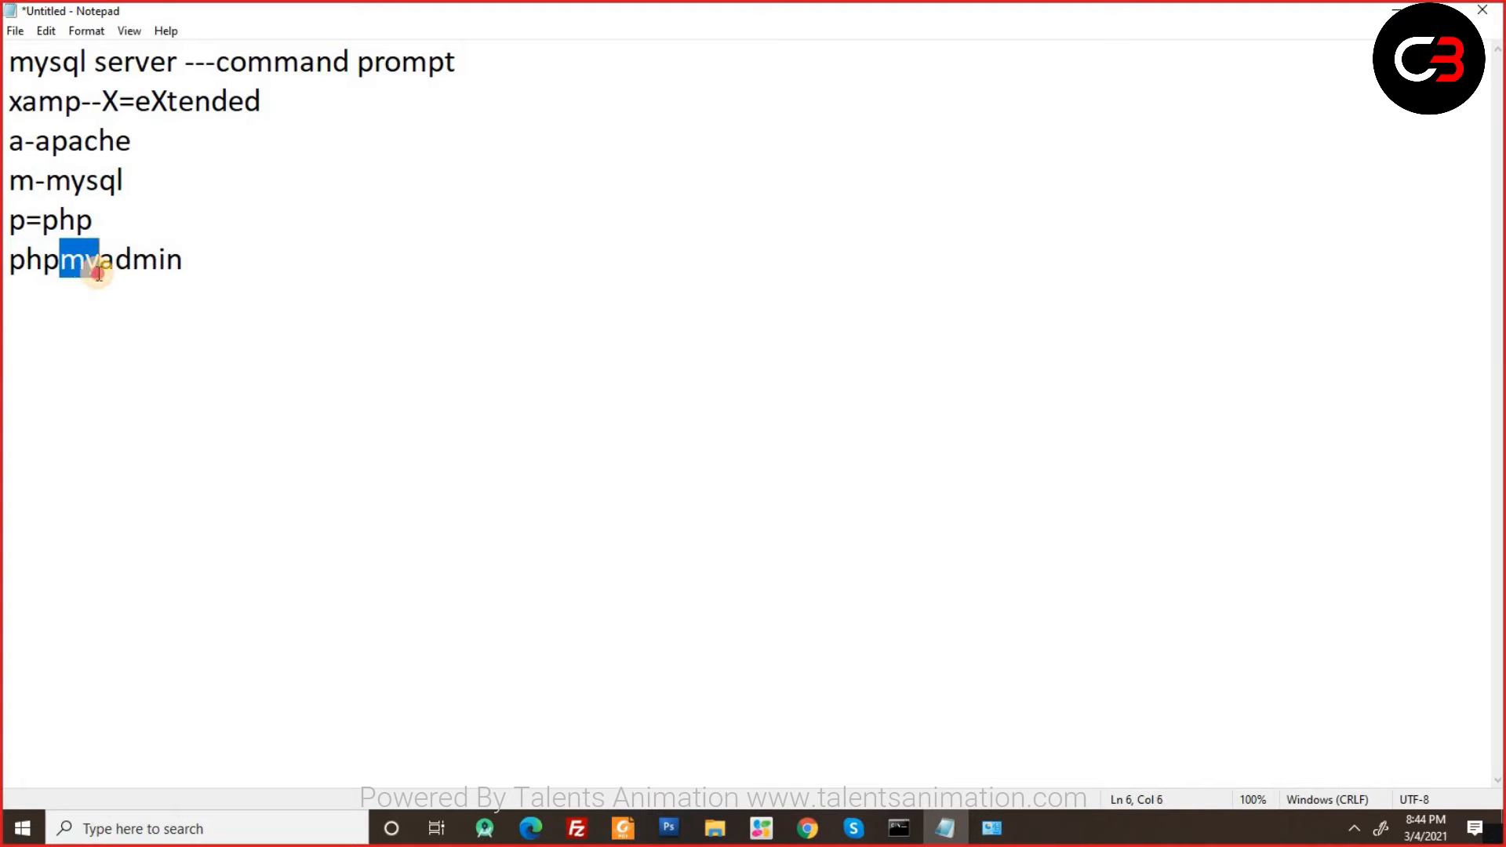
pyautogui.click(98, 264)
pyautogui.keyDown('shift'); pyautogui.click(185, 262); pyautogui.keyUp('shift')
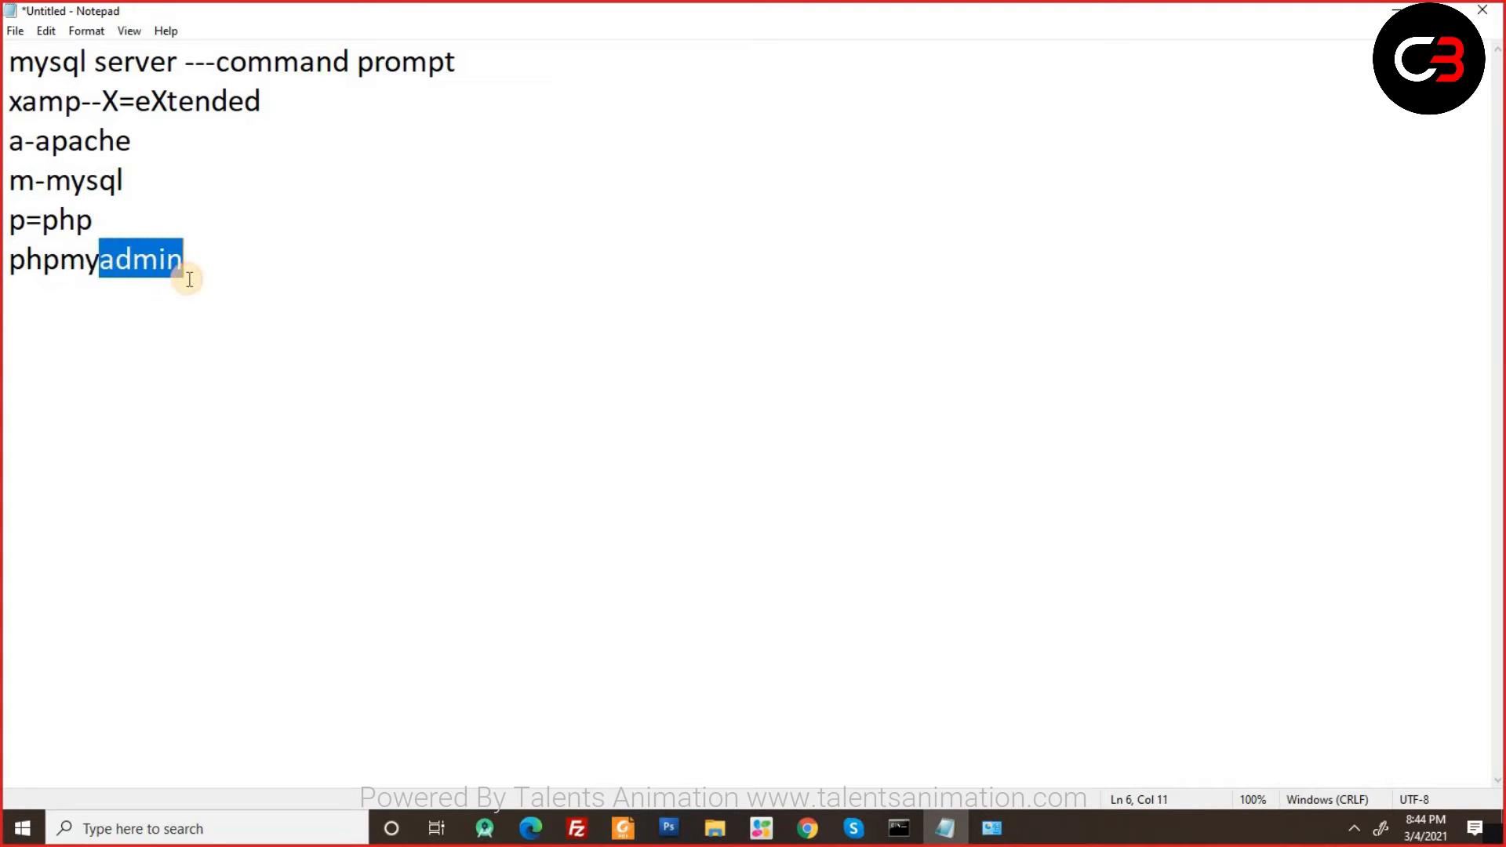
# Append " -GUI" to the phpmyadmin line.
pyautogui.click(193, 266)
pyautogui.write('-')
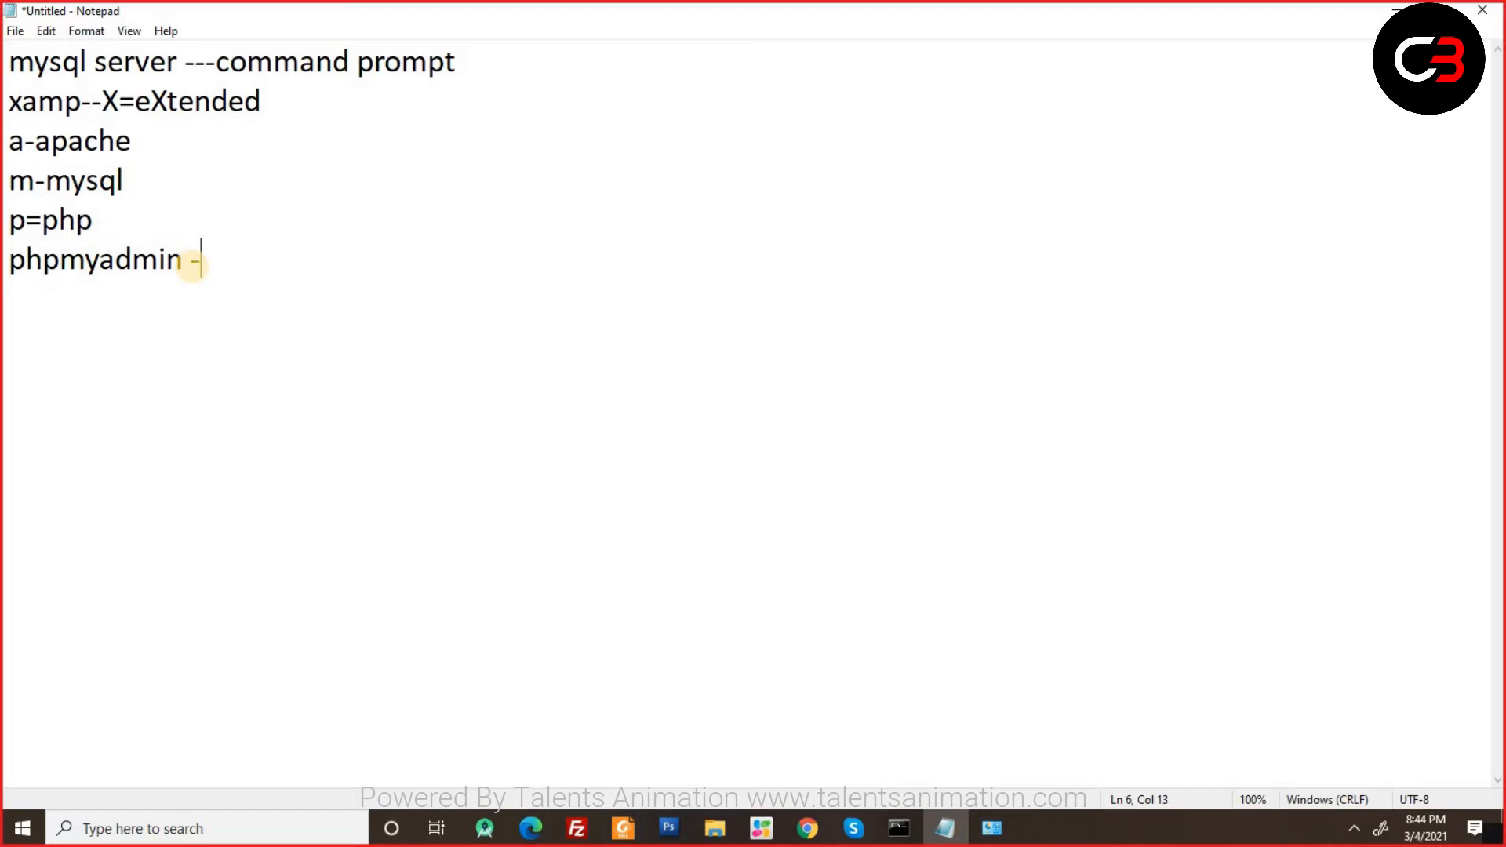
pyautogui.write('GUI')
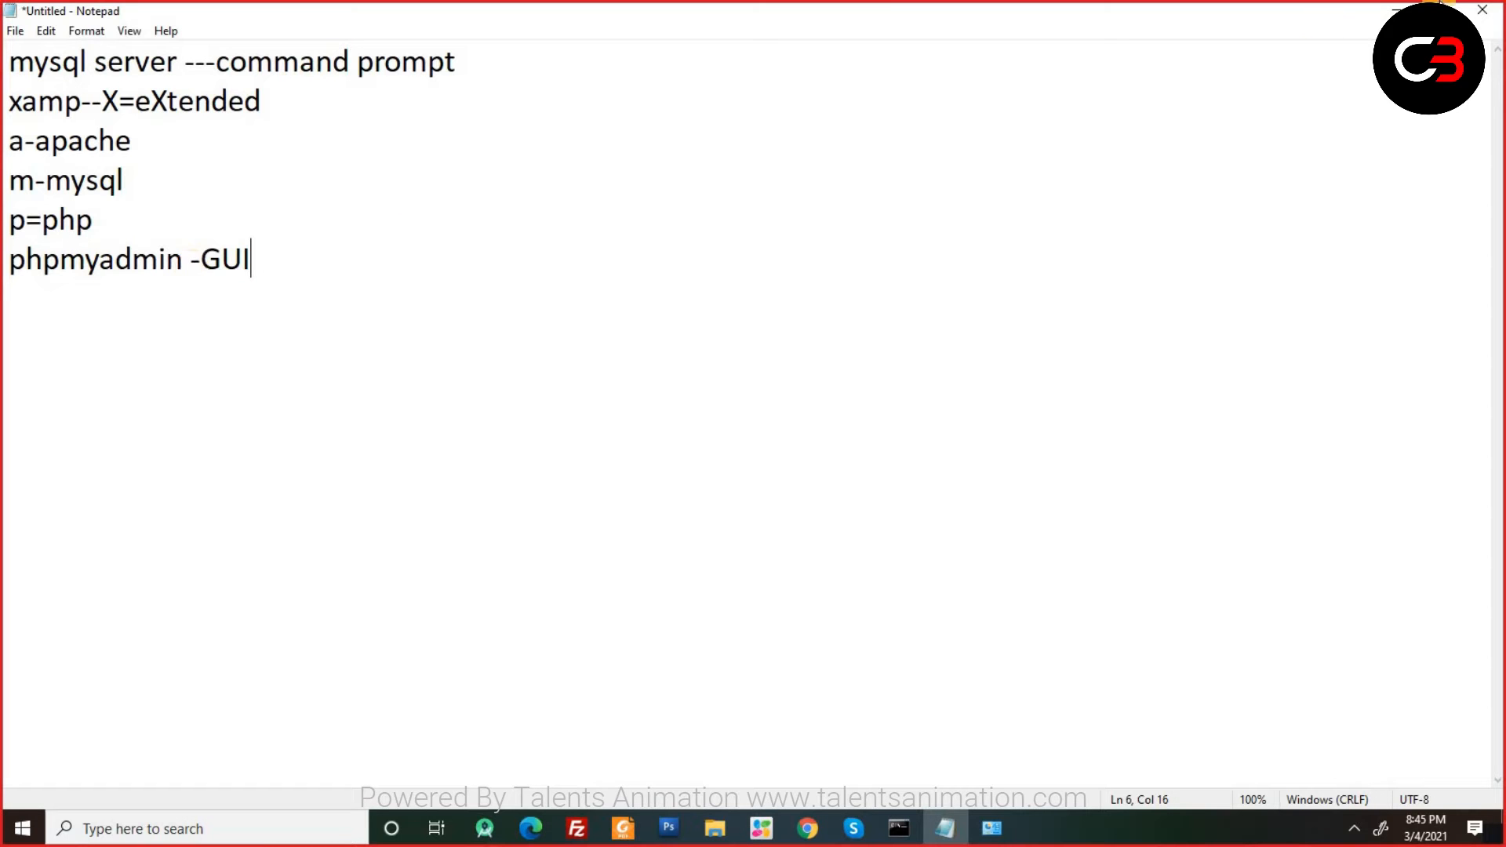
# Close the notes without saving and close the All Control Panel Items window.
pyautogui.click(1479, 15)
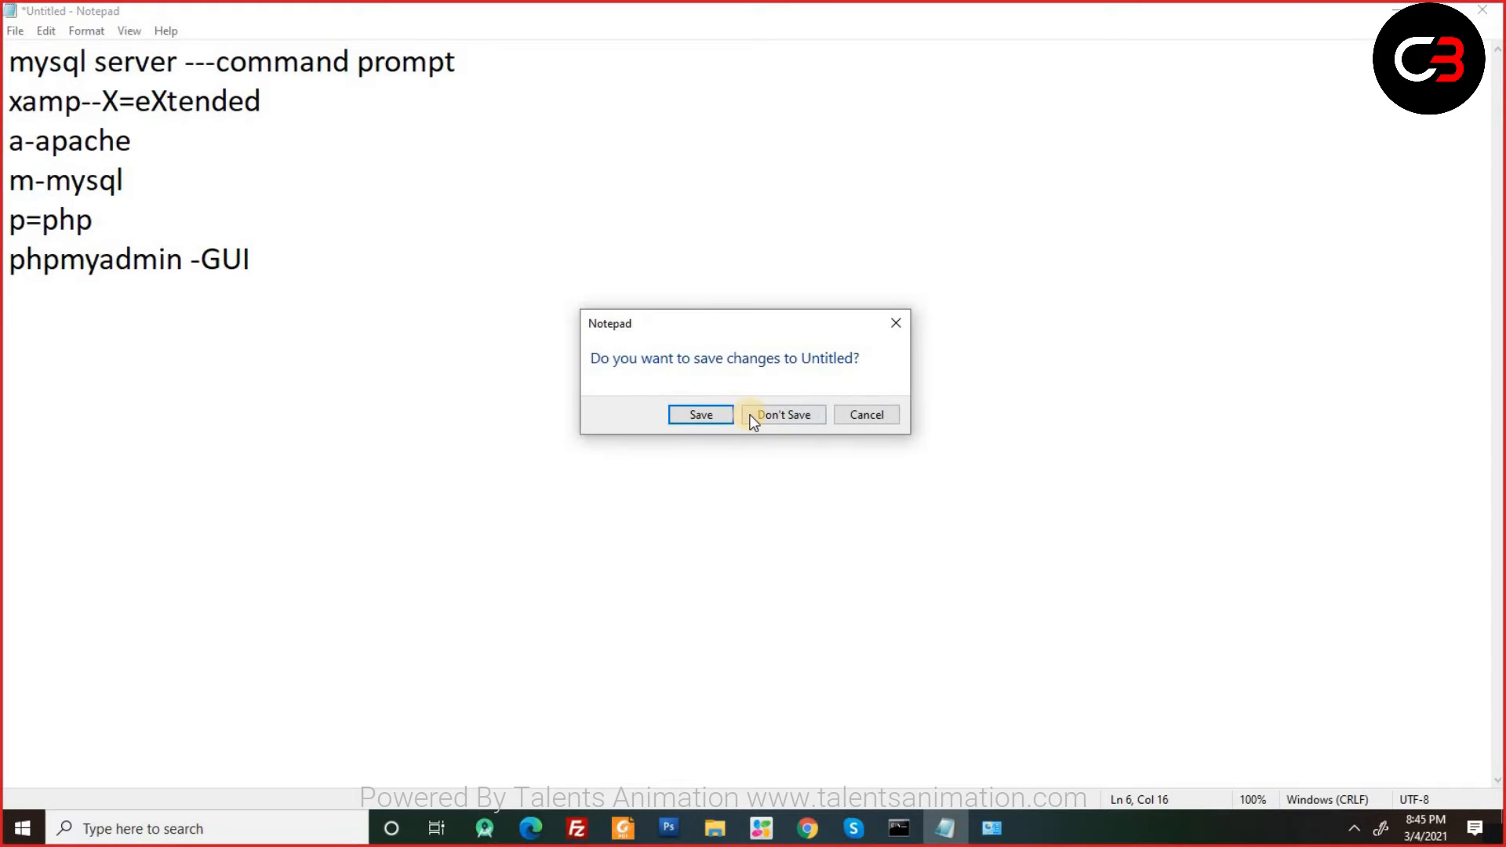
pyautogui.click(775, 411)
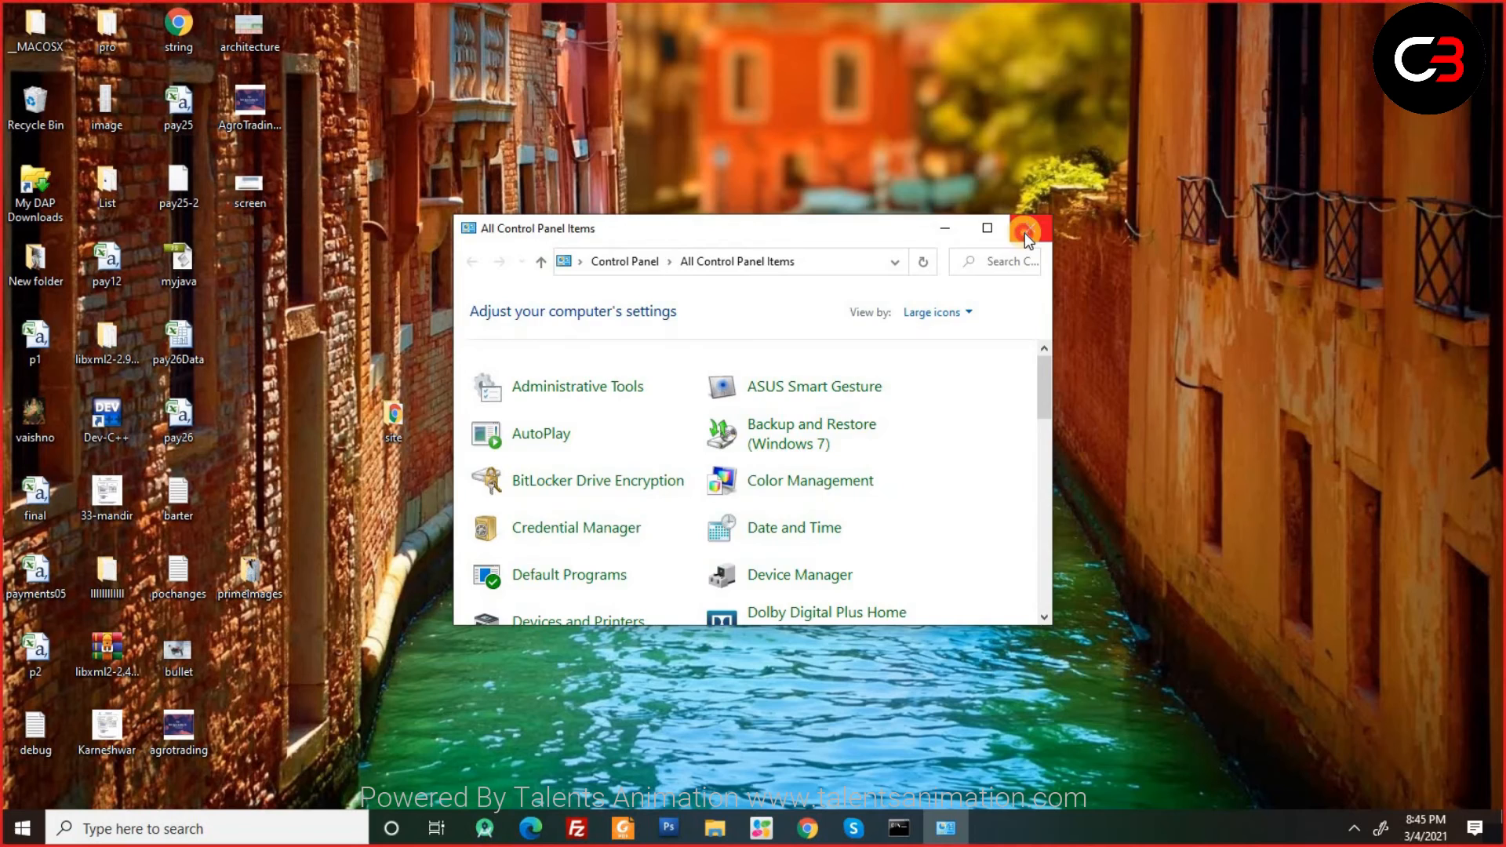
pyautogui.click(1028, 229)
# Find and launch XAMPP from the system search and bring up its control panel.
pyautogui.click(1352, 829)
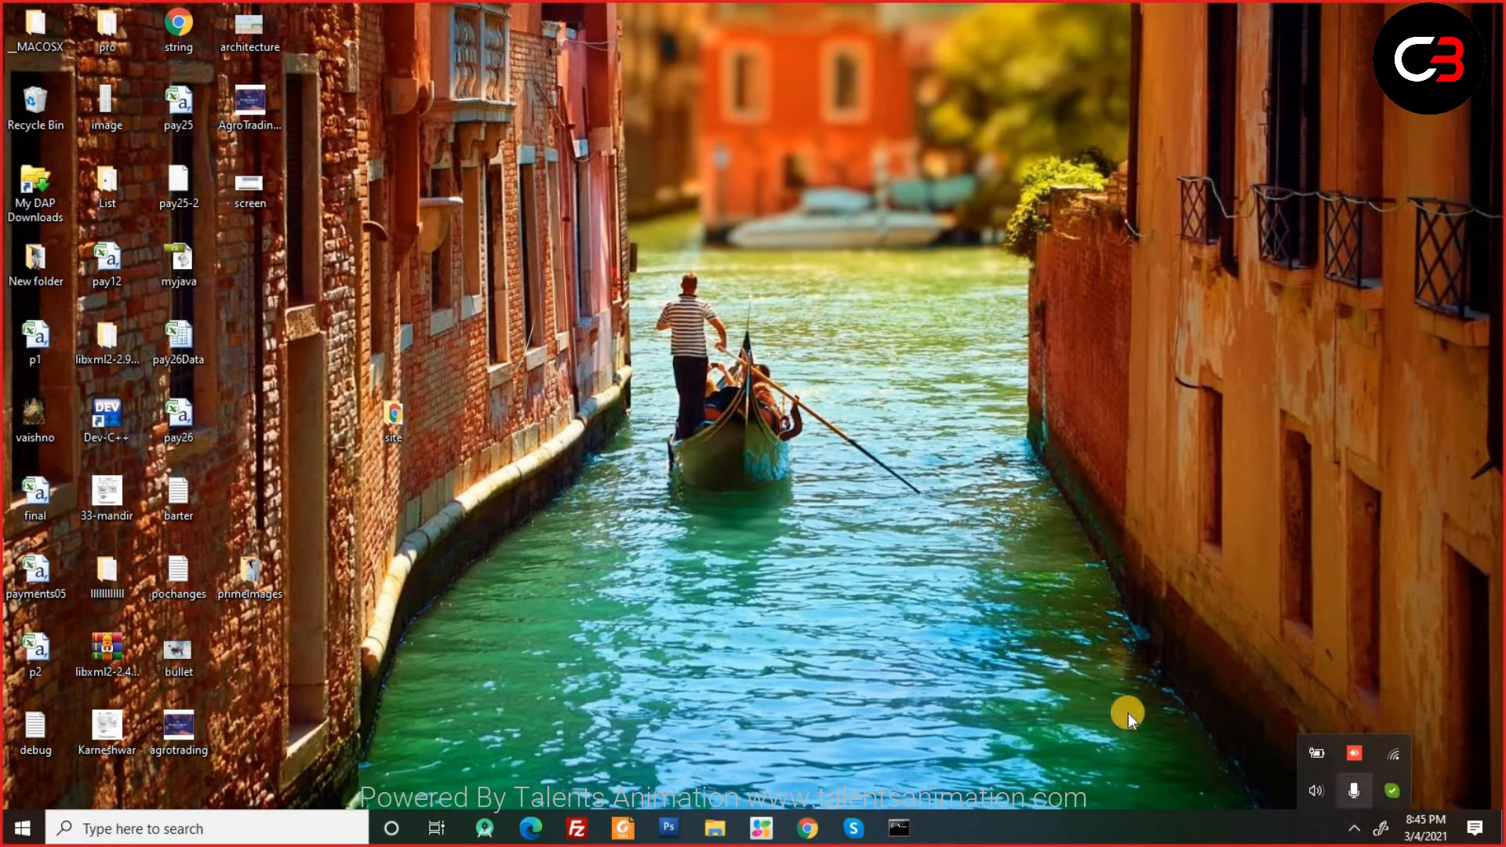
pyautogui.click(951, 642)
pyautogui.press('super')
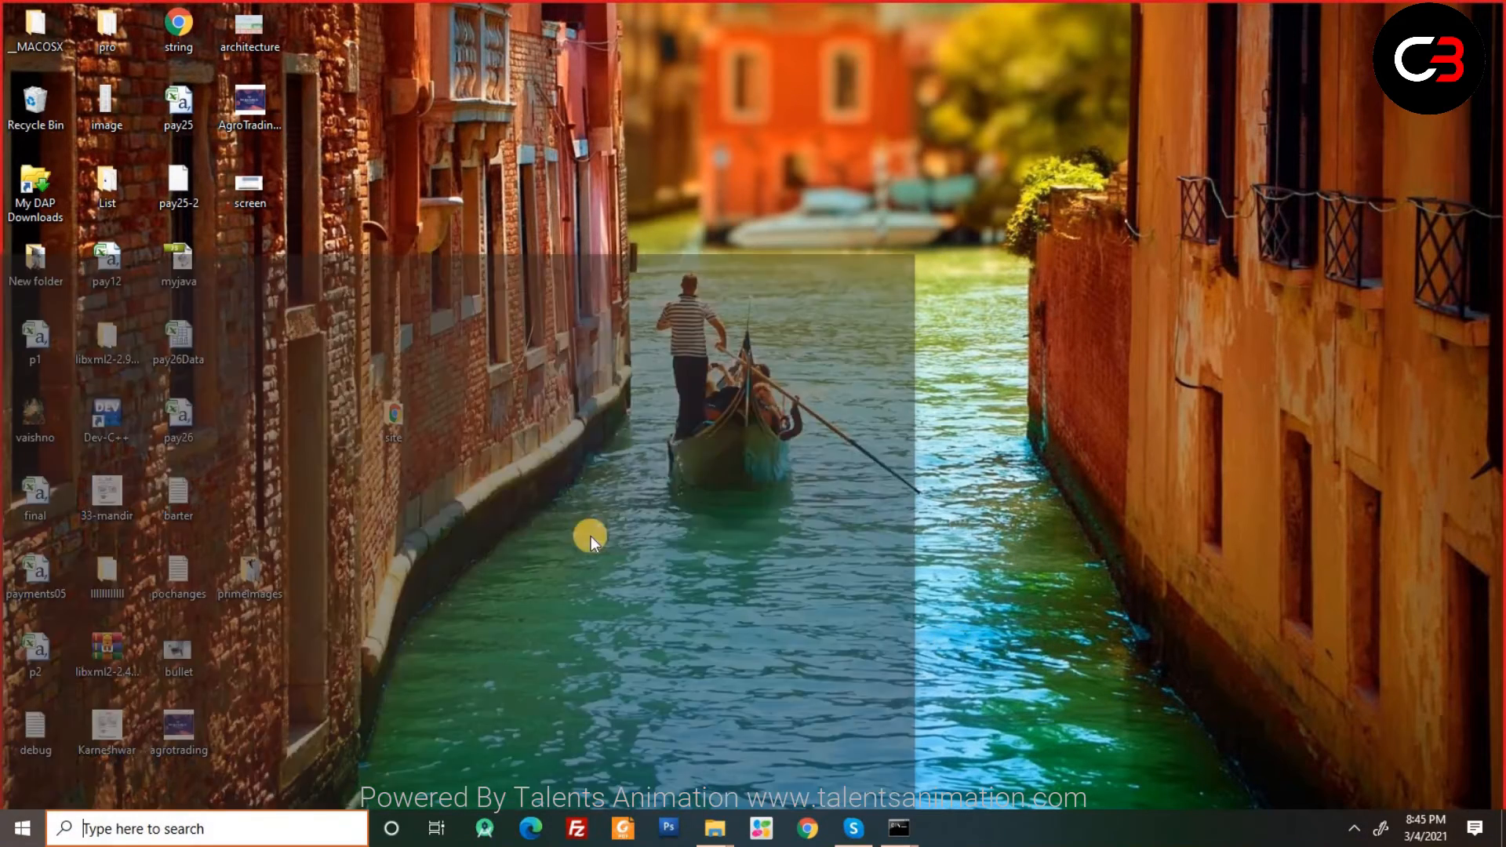
pyautogui.write('xampp')
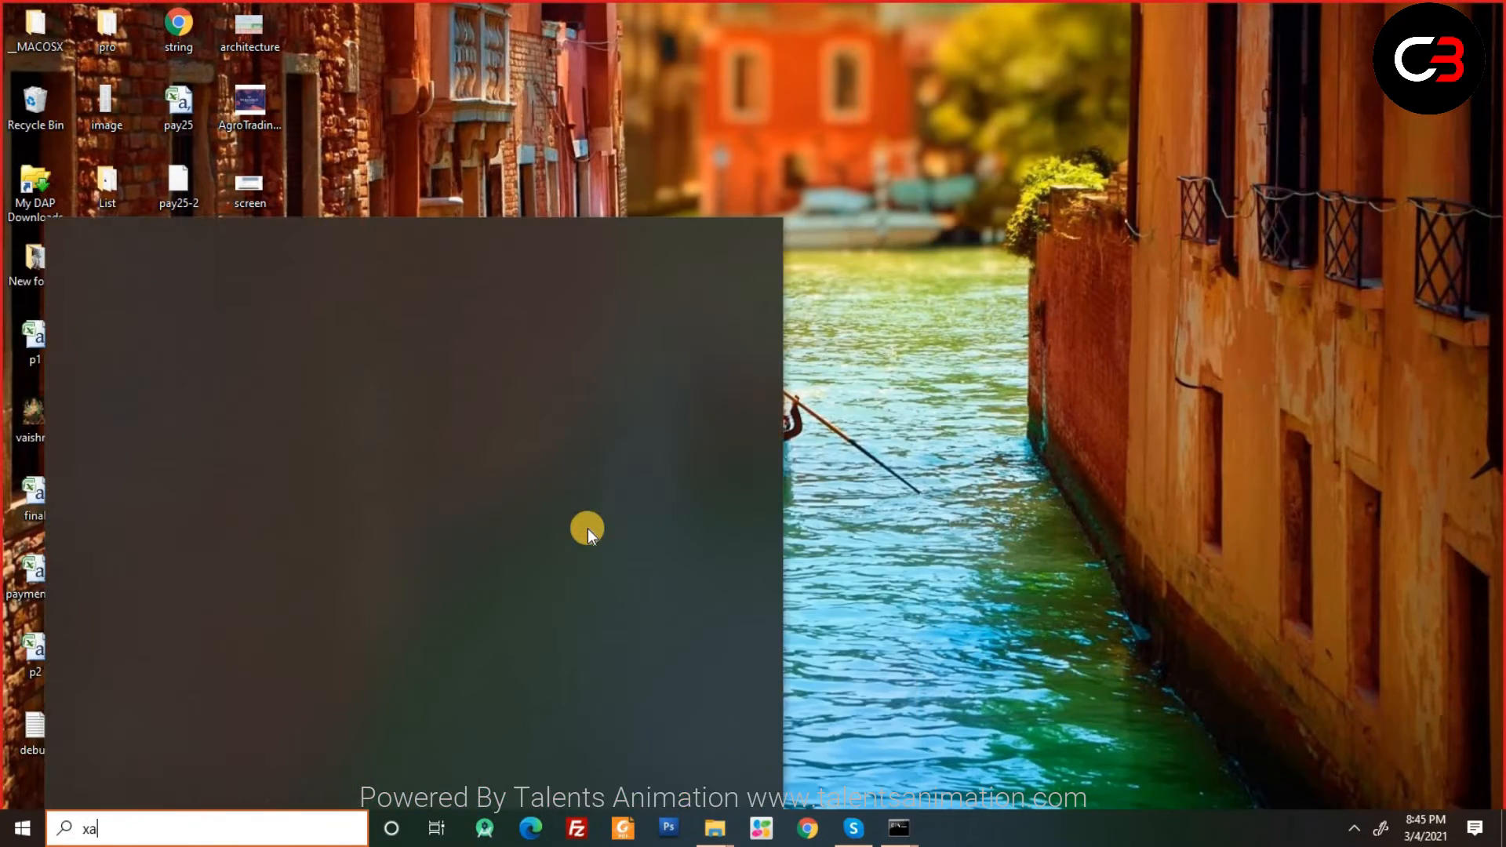
pyautogui.press('Return')
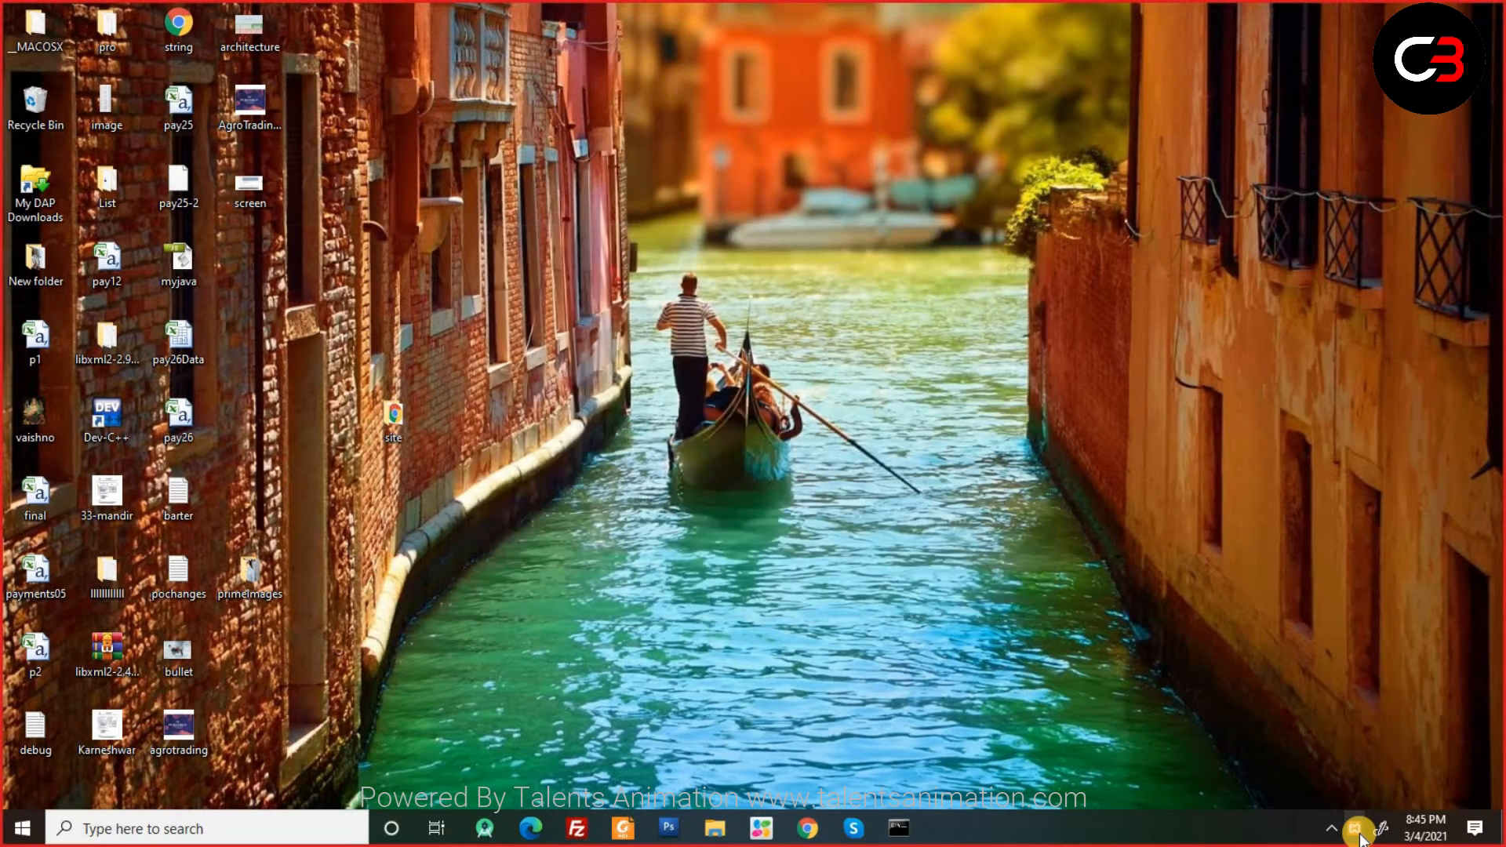
pyautogui.click(1354, 829)
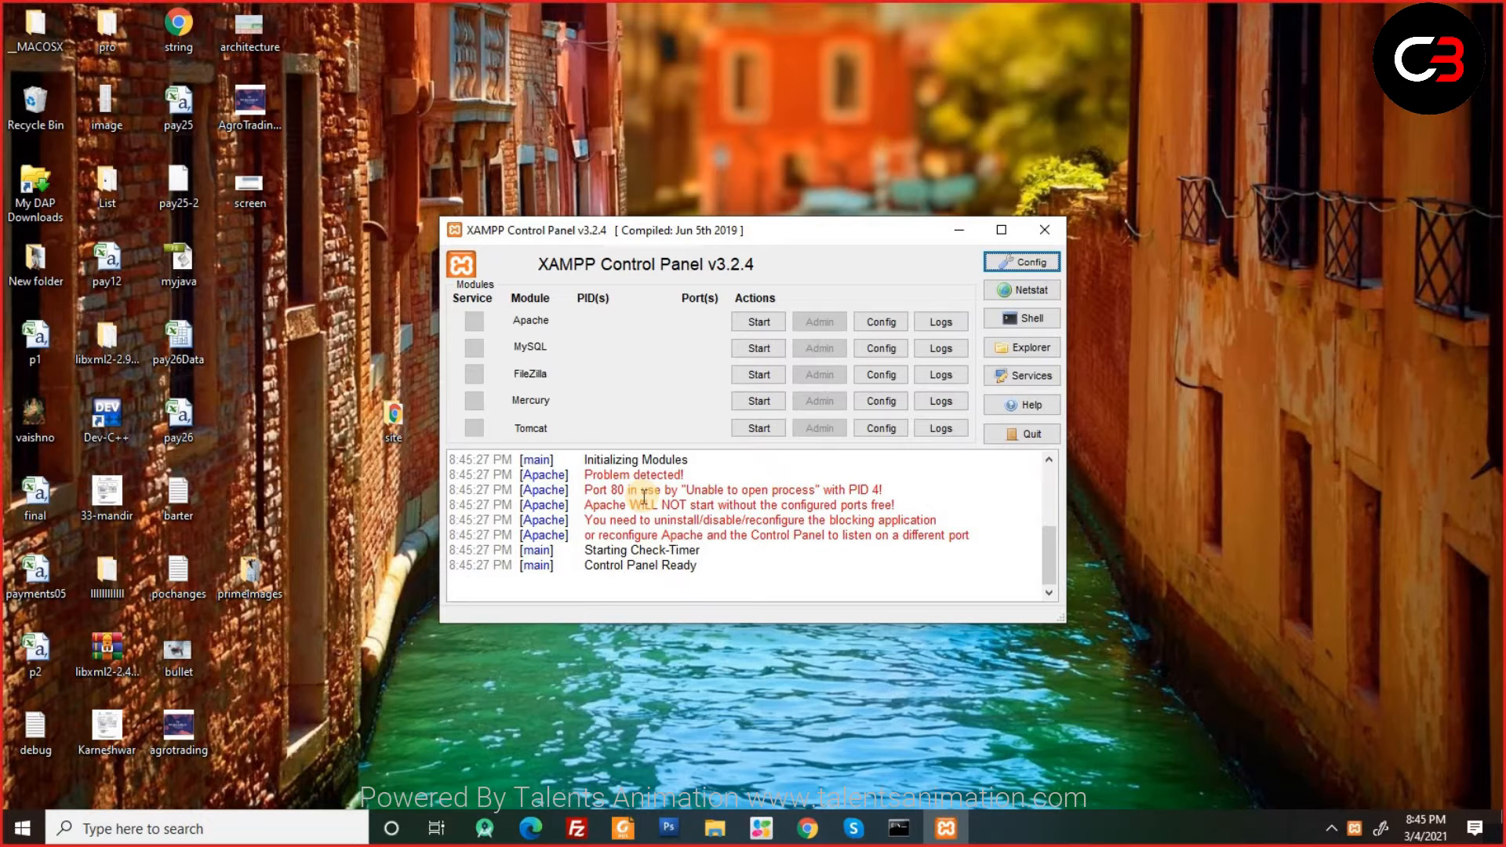
pyautogui.press('super+r')
pyautogui.write('in')
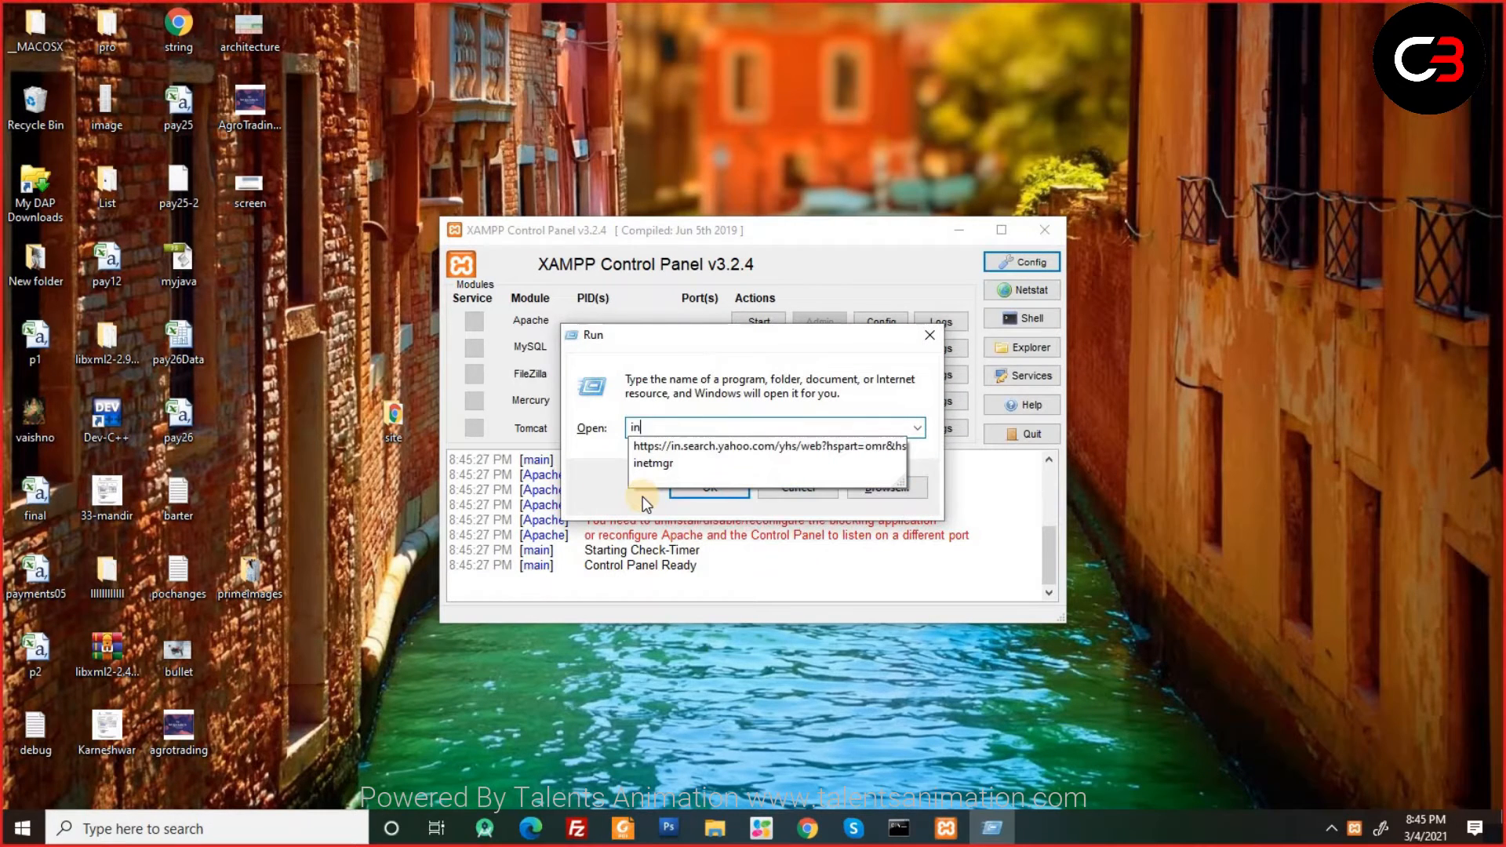
pyautogui.press('Down')
pyautogui.press('Down')
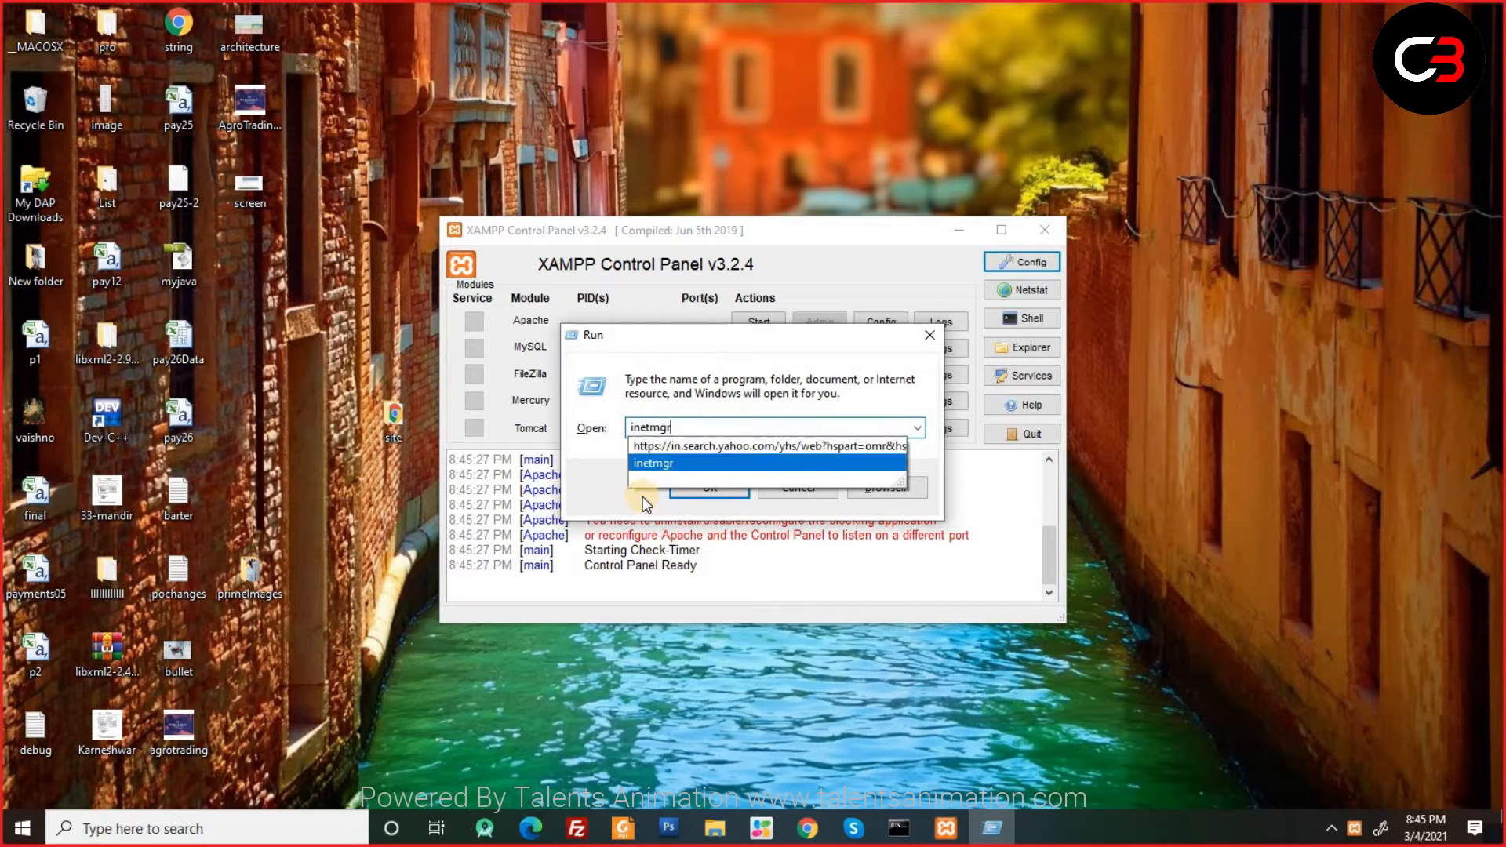
pyautogui.press('Escape')
pyautogui.click(762, 487)
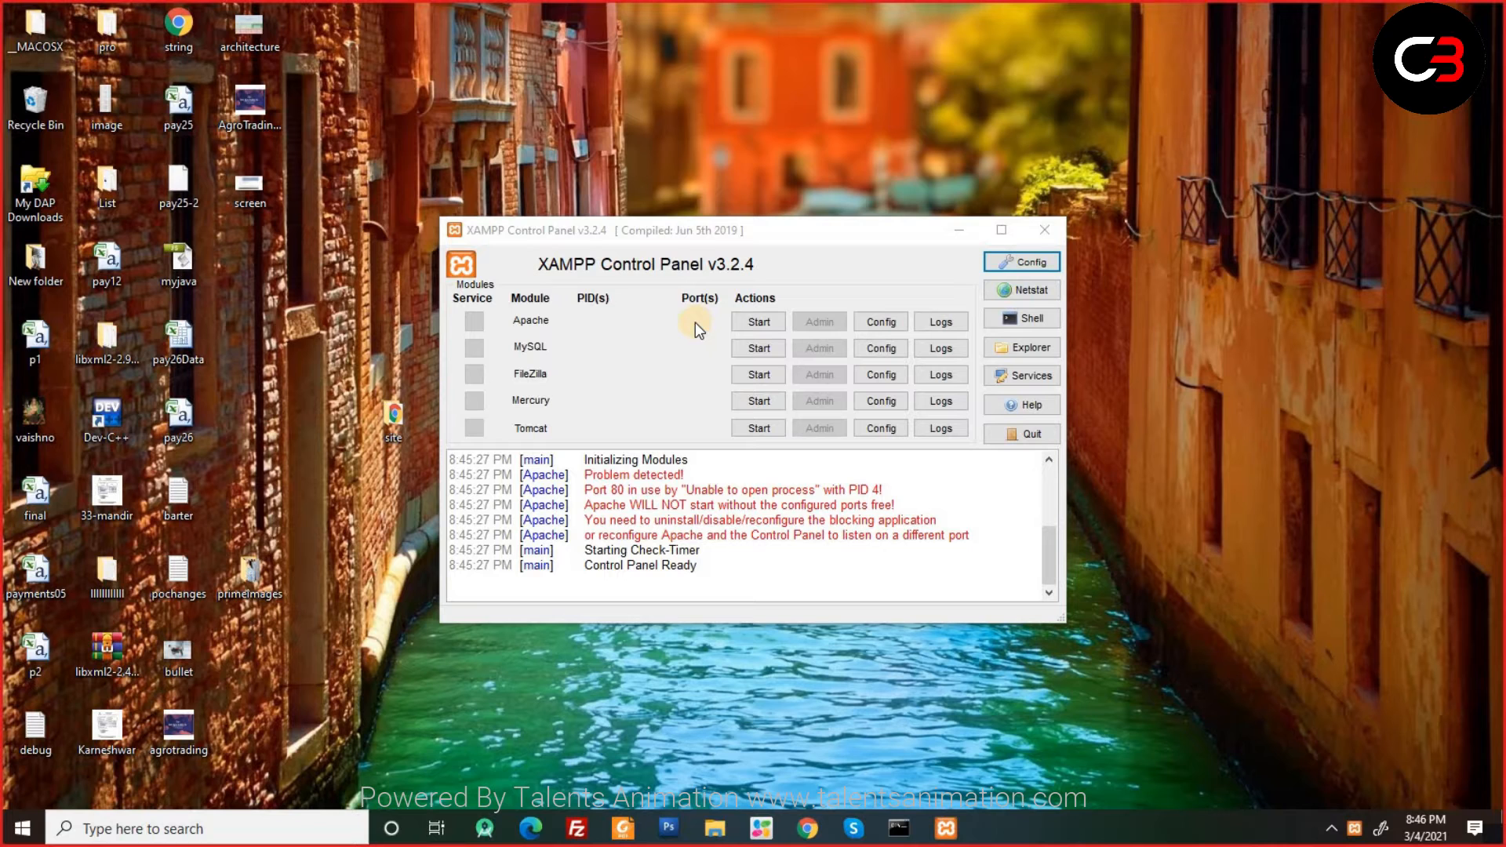
# Open a new Notepad document and write "80-http" and "443-https" on separate lines.
pyautogui.press('super+r')
pyautogui.write('notepad')
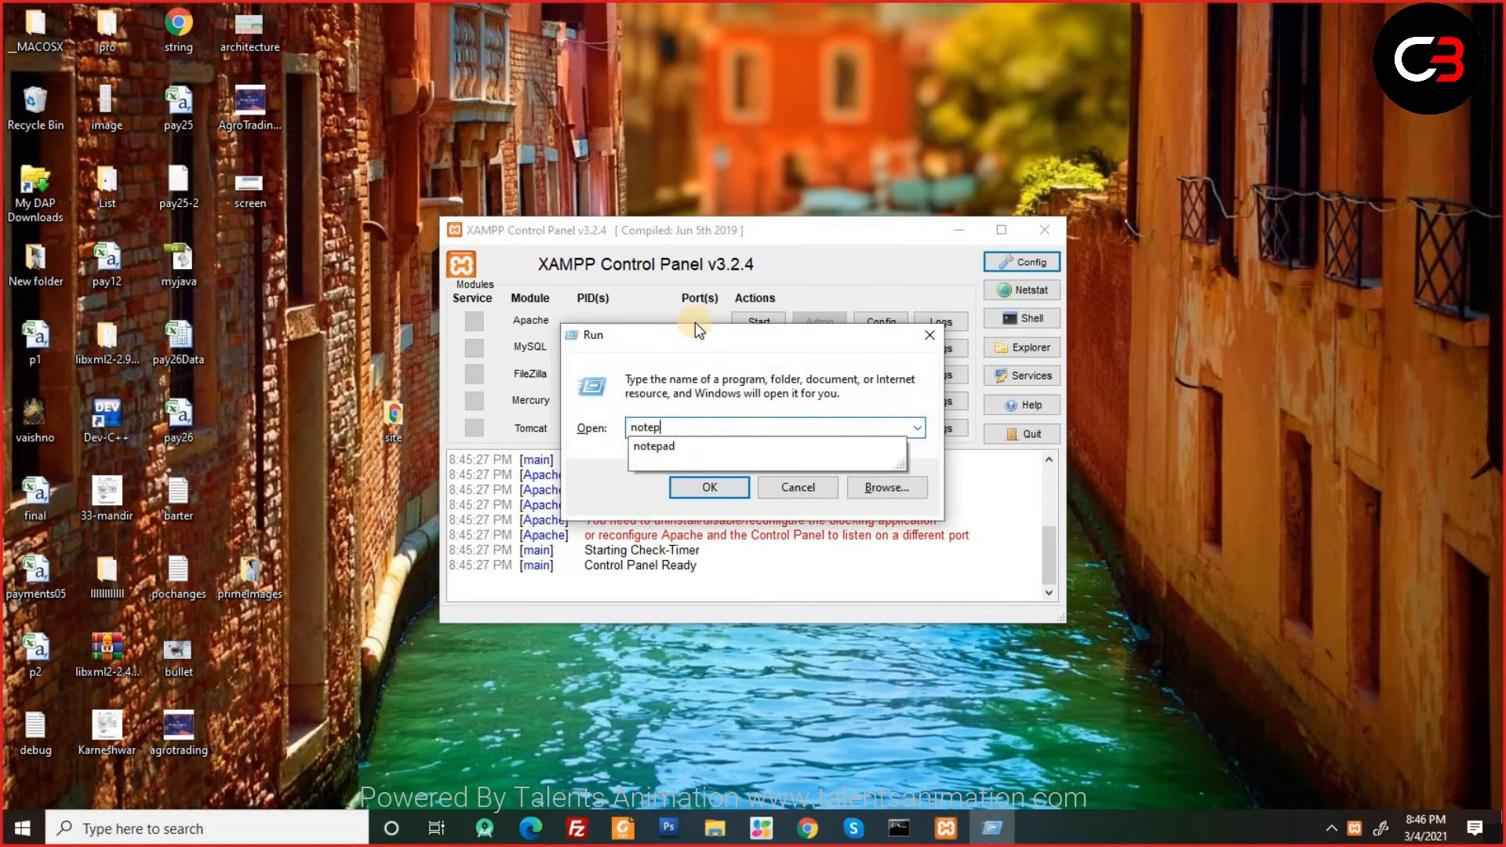
pyautogui.press('Return')
pyautogui.write('80-')
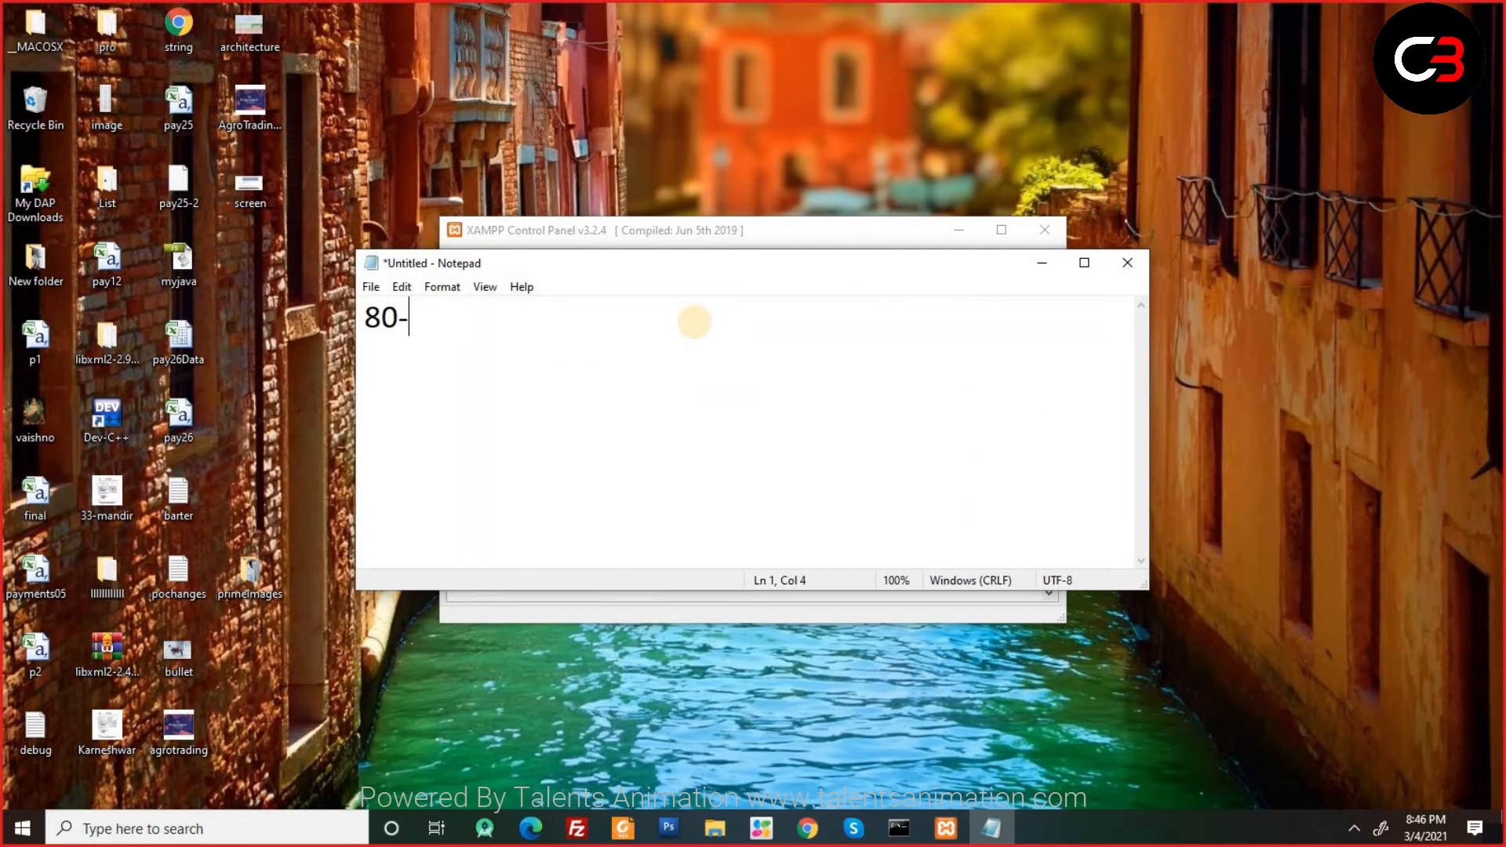
pyautogui.write('http')
pyautogui.press('Return')
pyautogui.write('44')
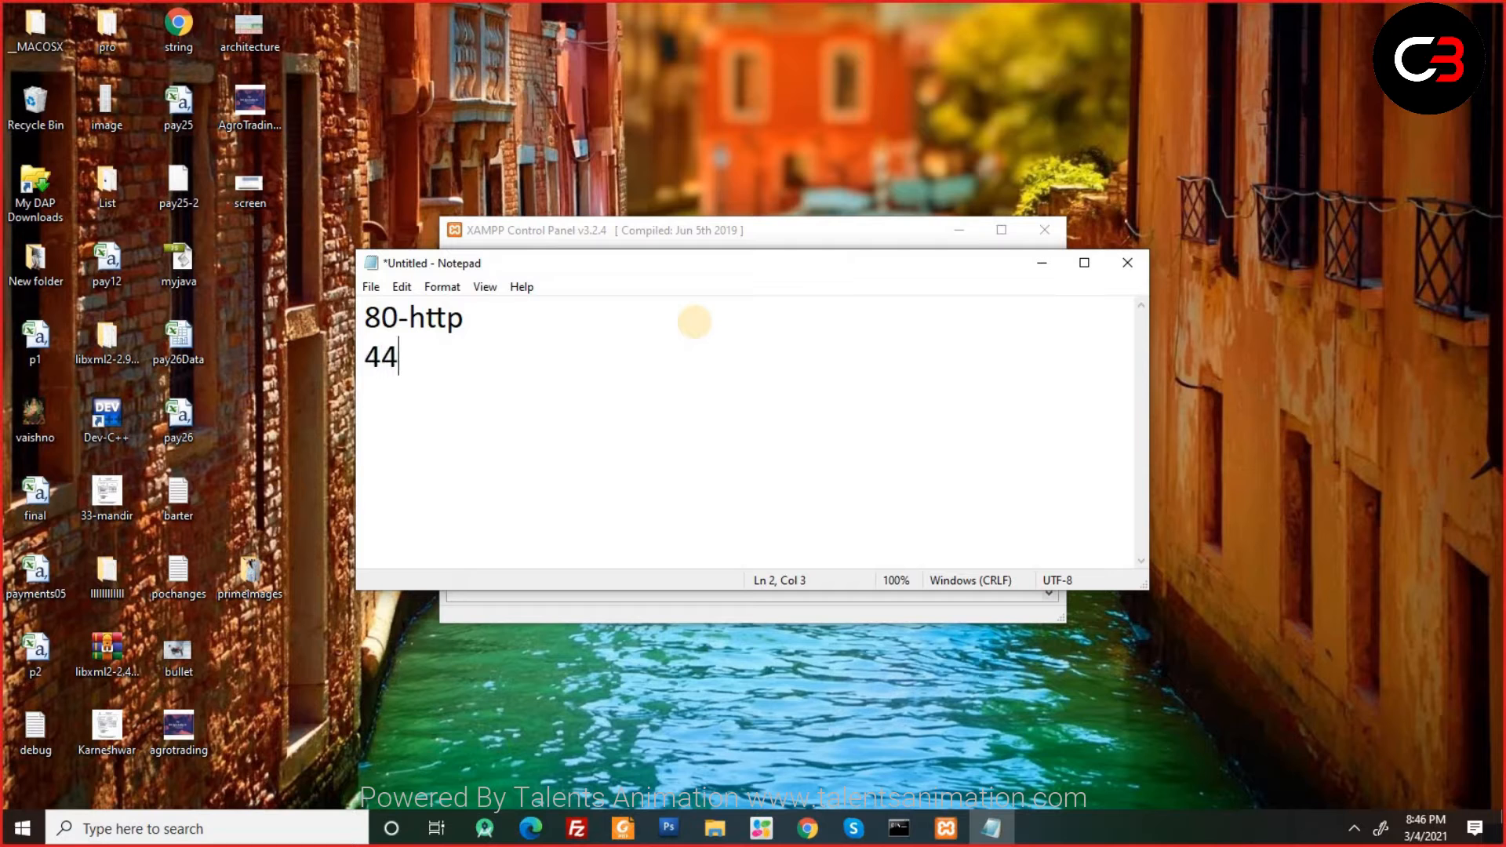
pyautogui.write('3-https')
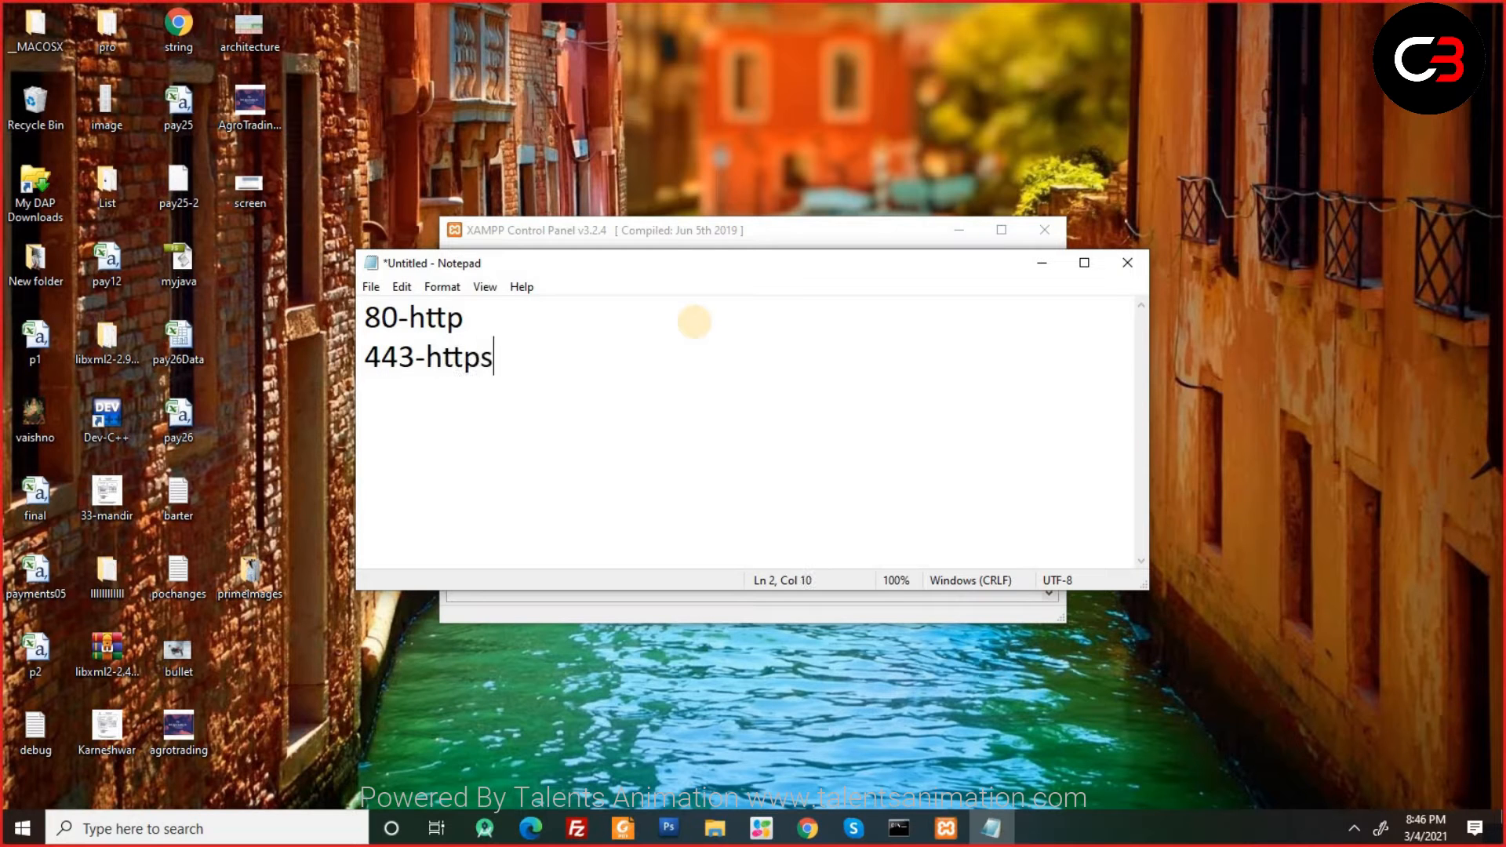
# Switch back to the XAMPP Control Panel and highlight the Apache port 80 messages in the log.
pyautogui.hotkey('alt', 'Tab')
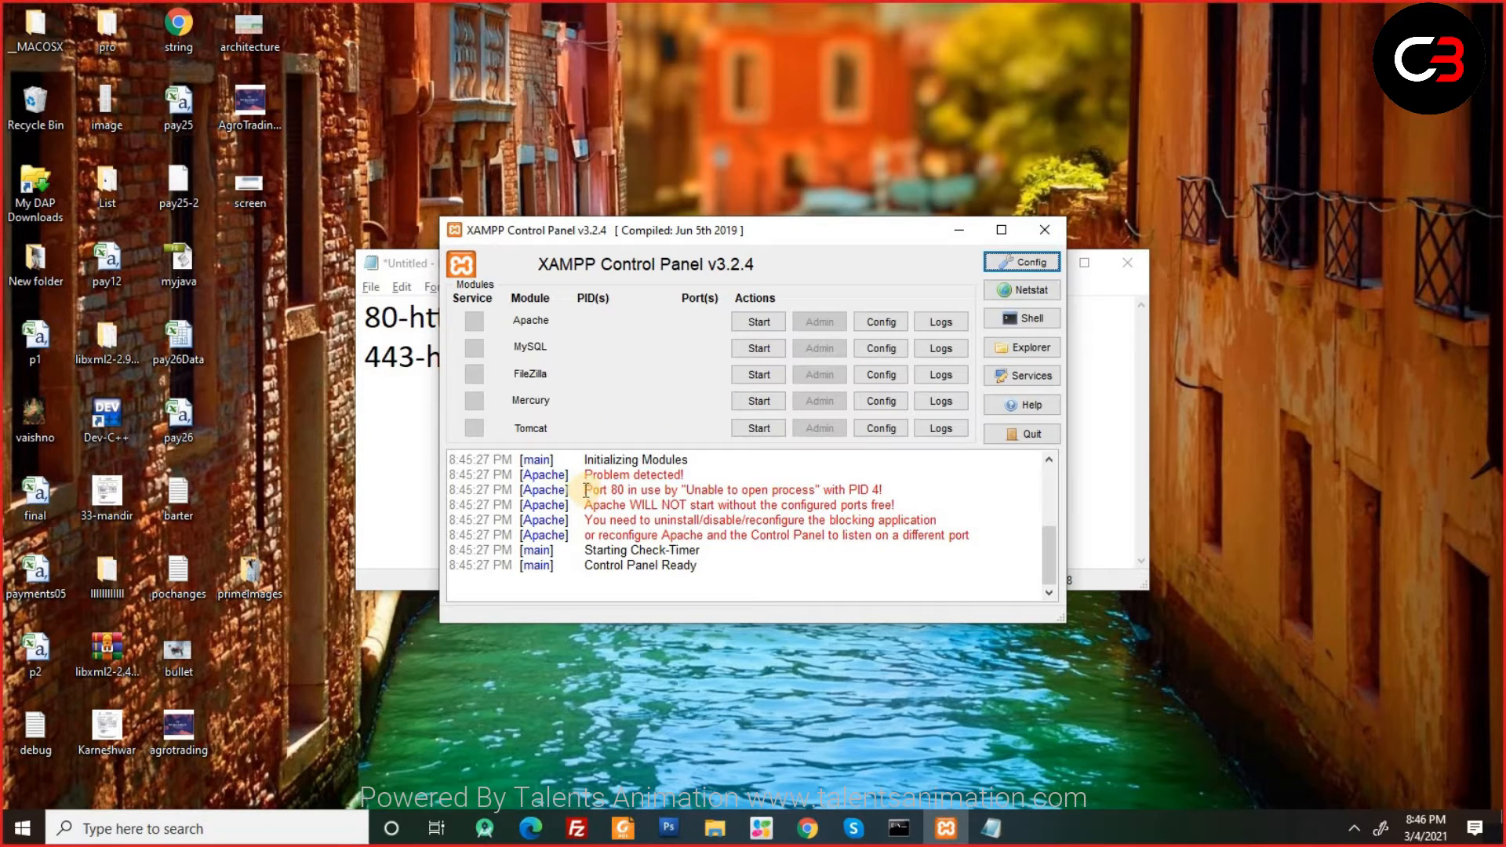
pyautogui.moveTo(582, 491); pyautogui.dragTo(734, 547)
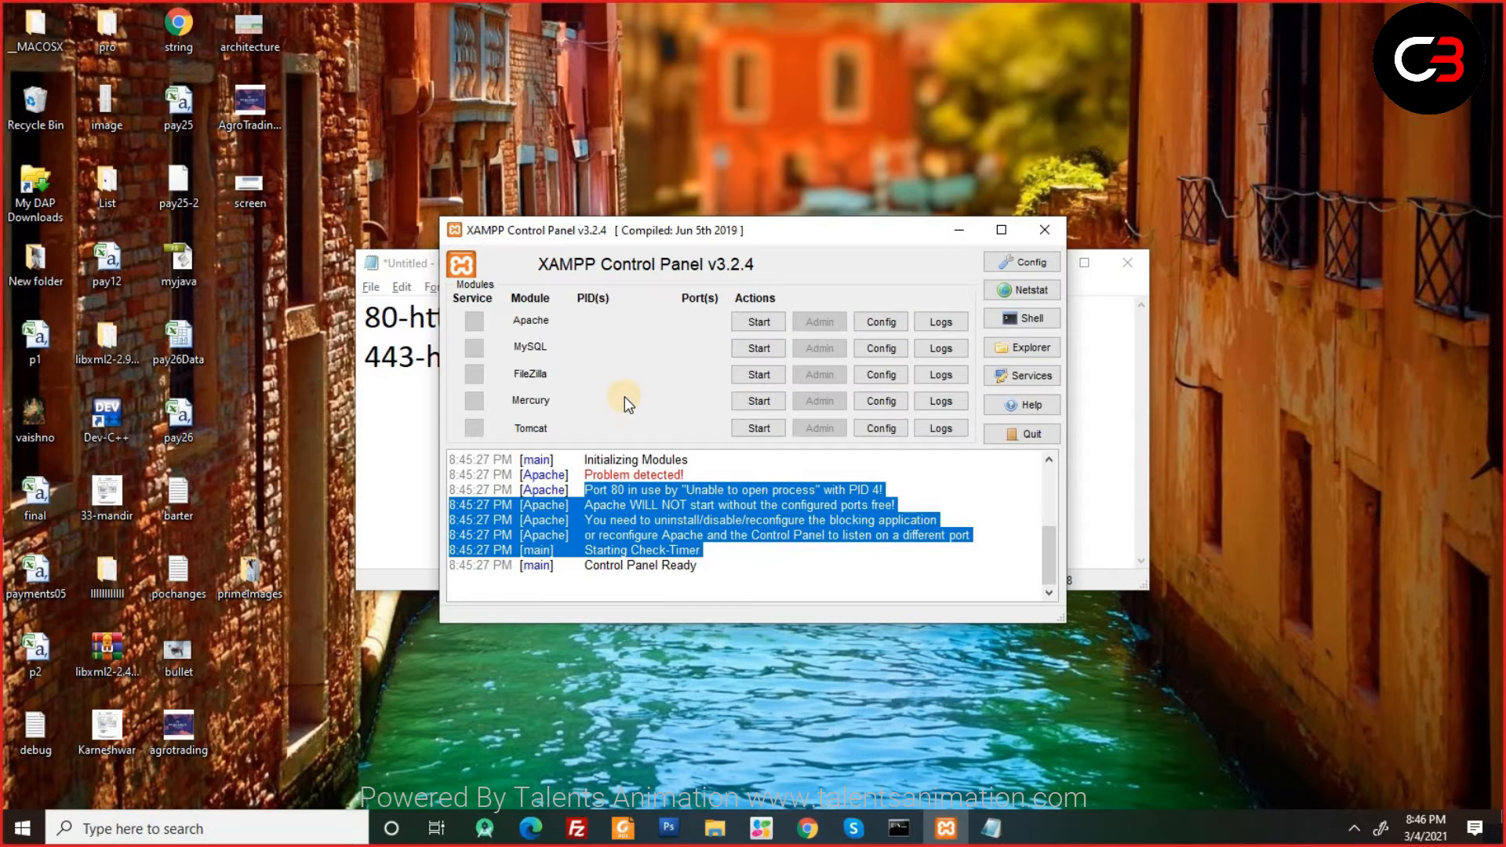
# Run inetmgr to open IIS Manager, stop the local web server and close the manager.
pyautogui.press('super+r')
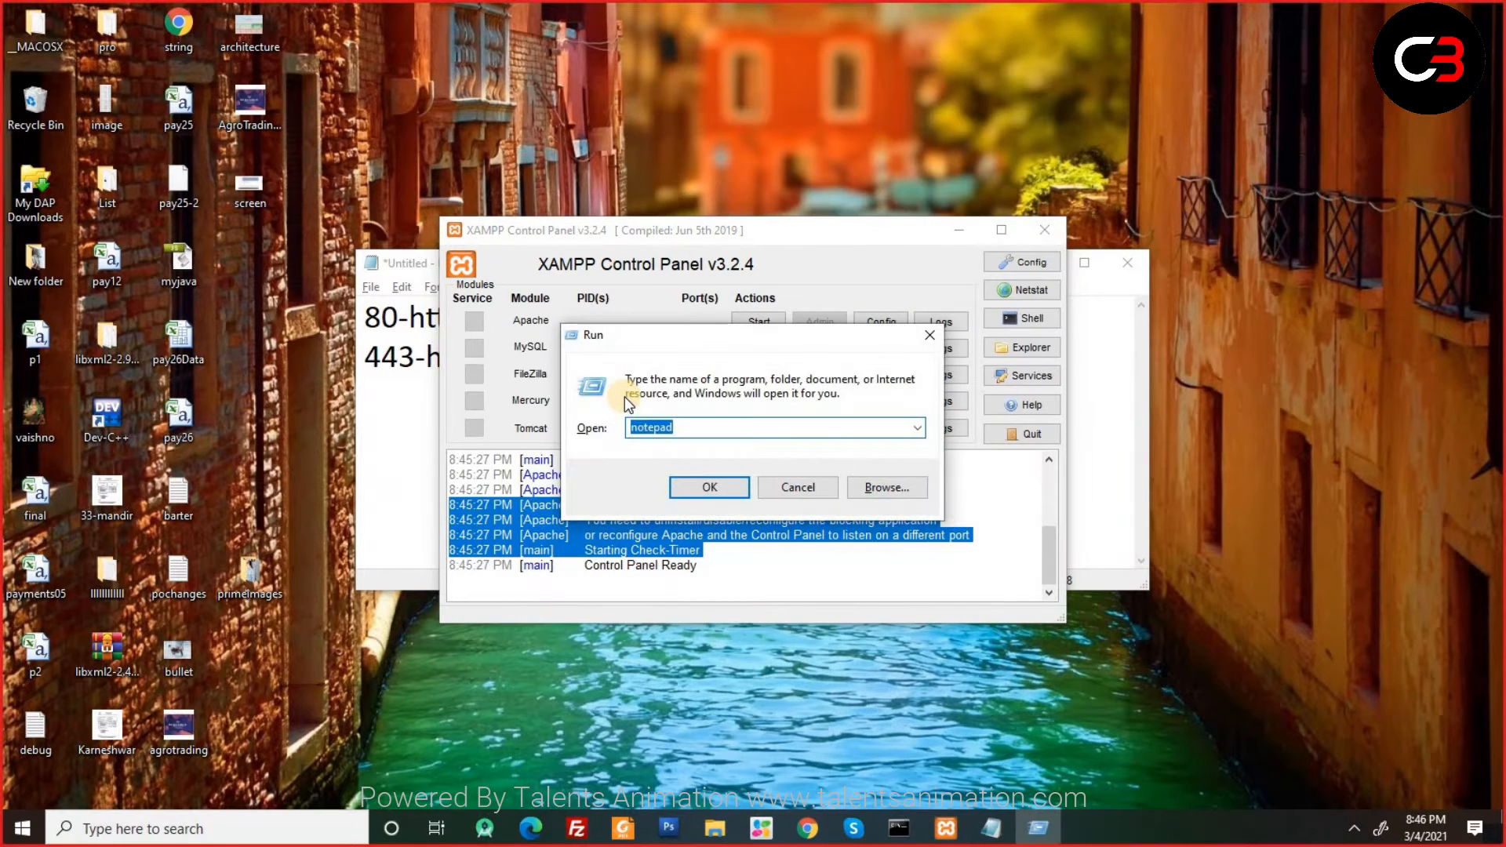
pyautogui.write('in')
pyautogui.press('Down')
pyautogui.press('Down')
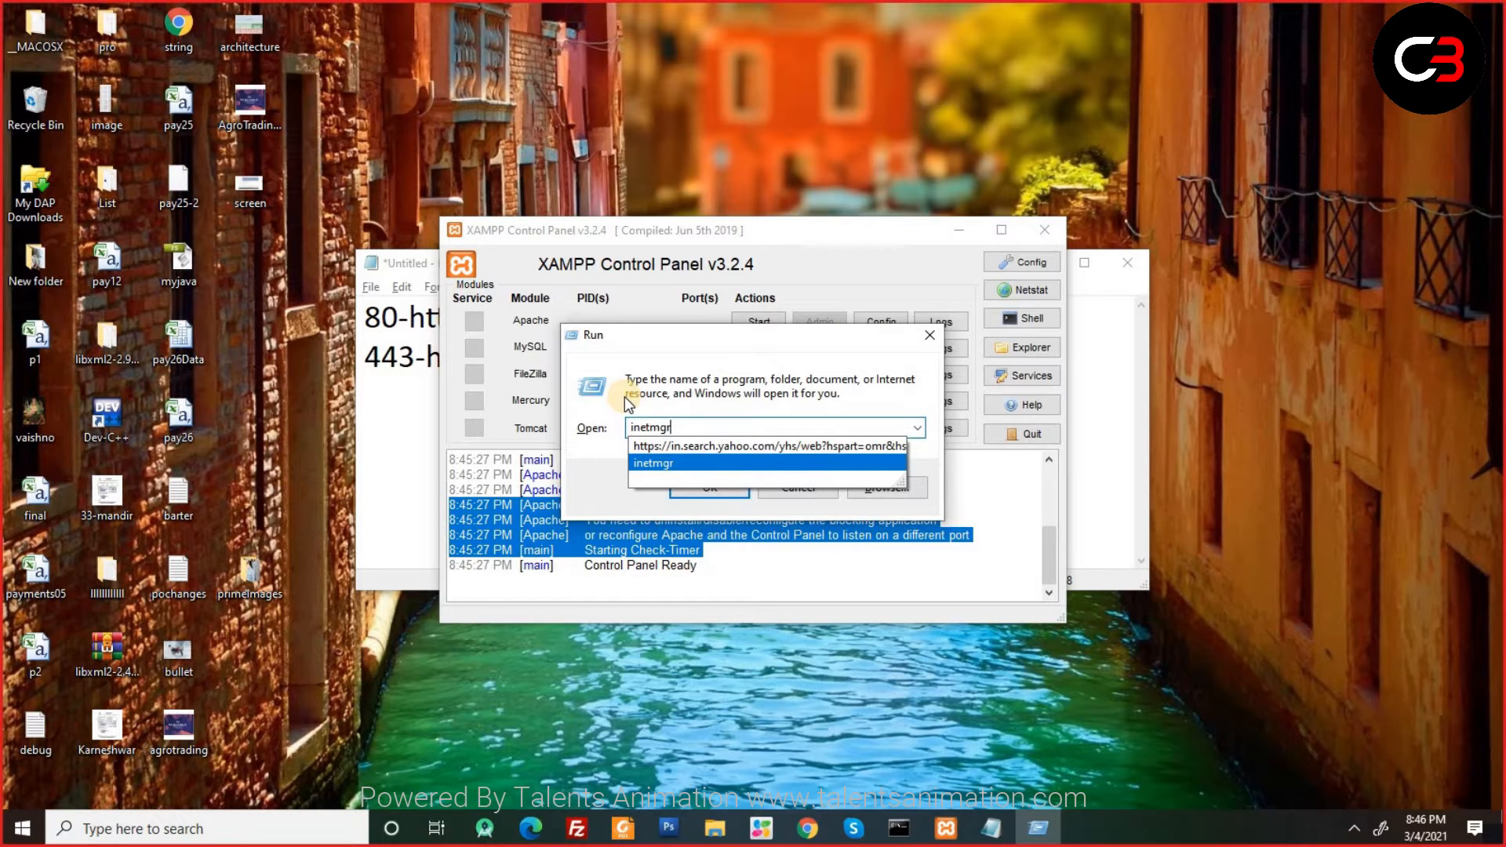
pyautogui.press('Return')
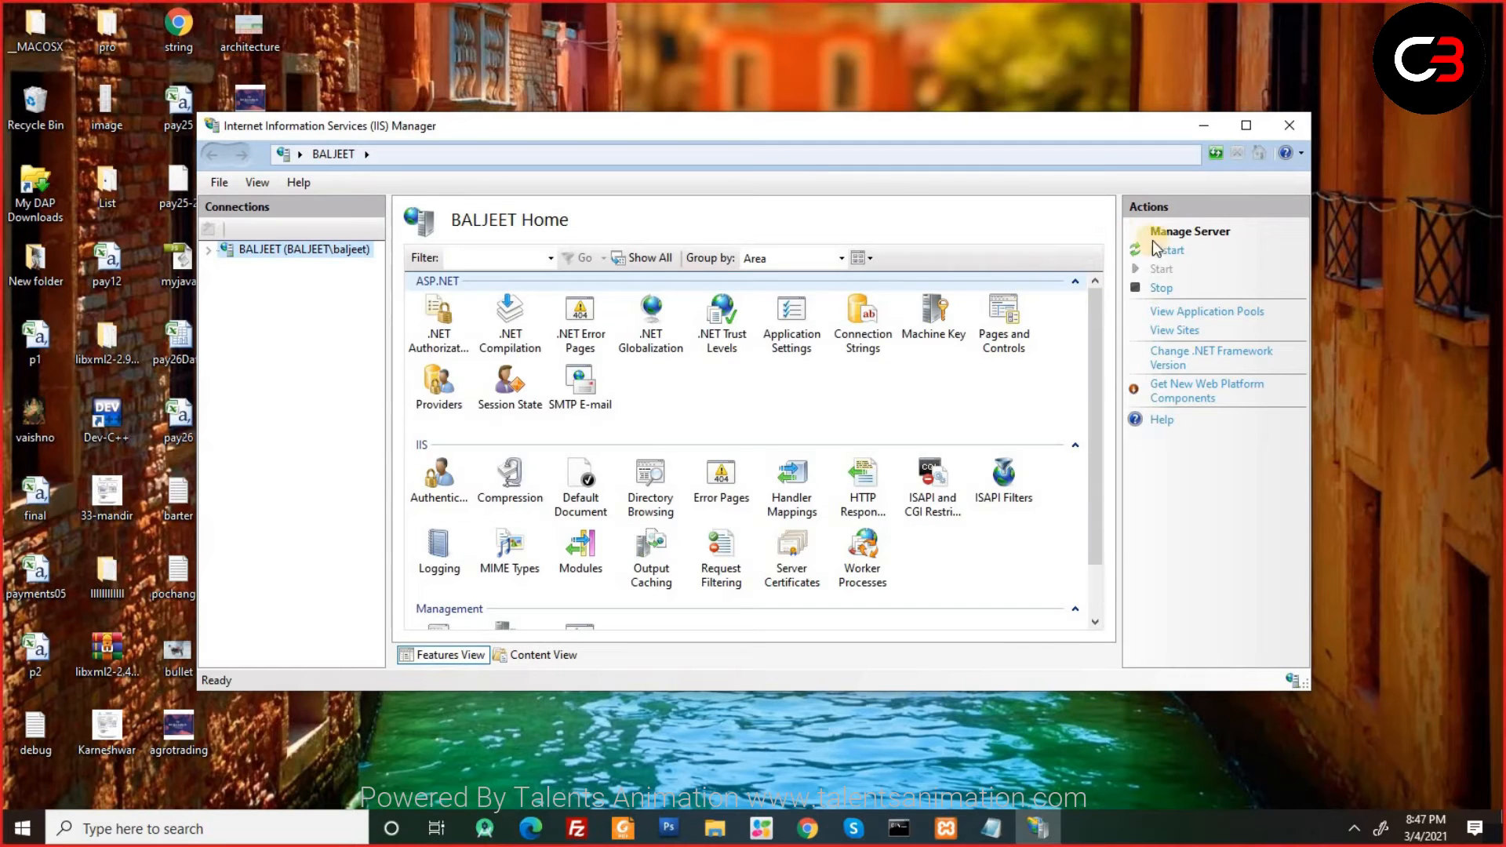
pyautogui.click(1162, 292)
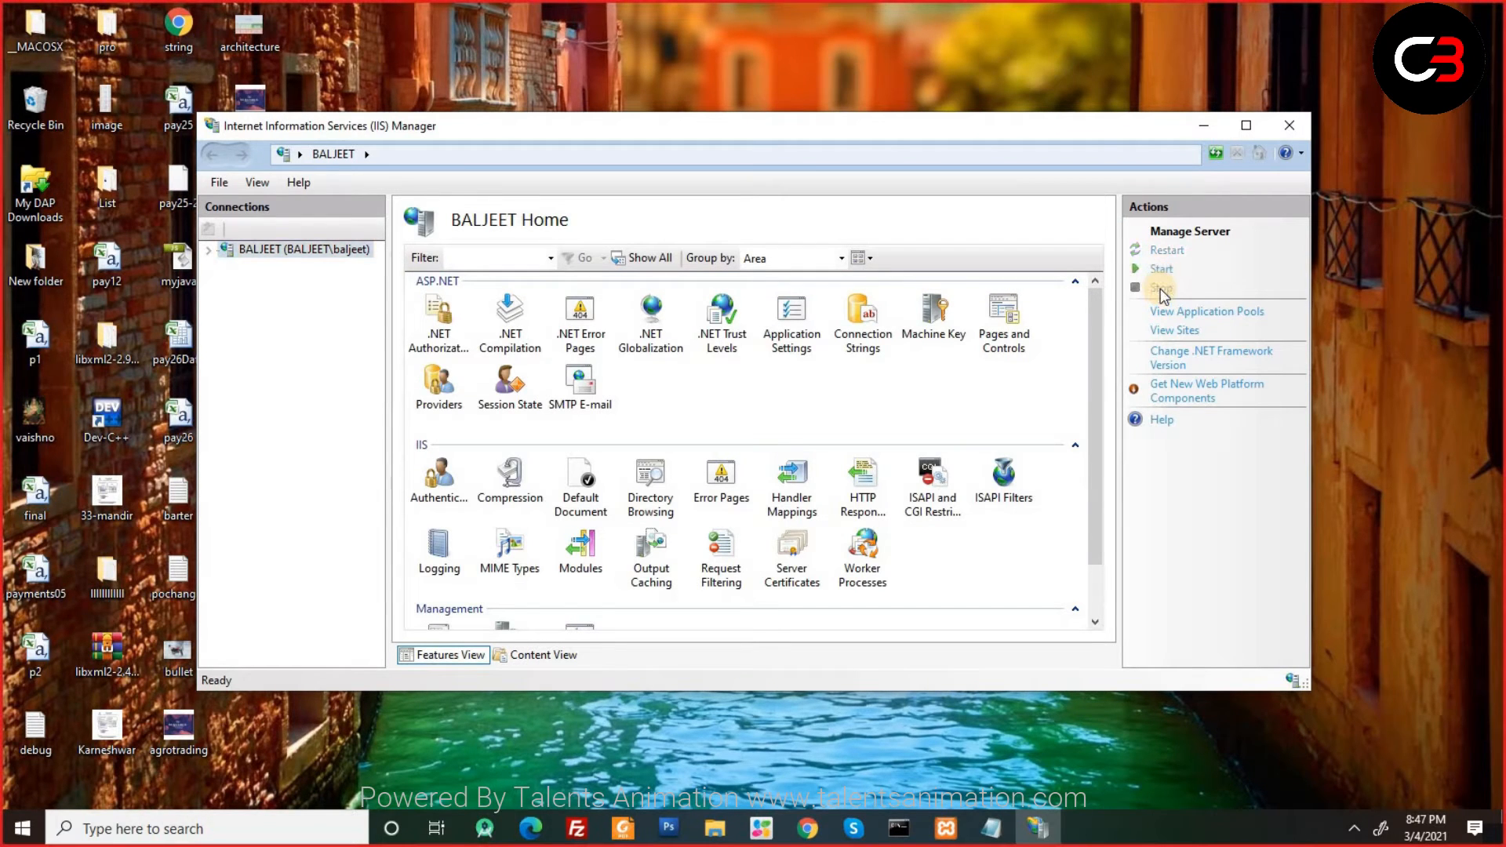
pyautogui.click(1287, 135)
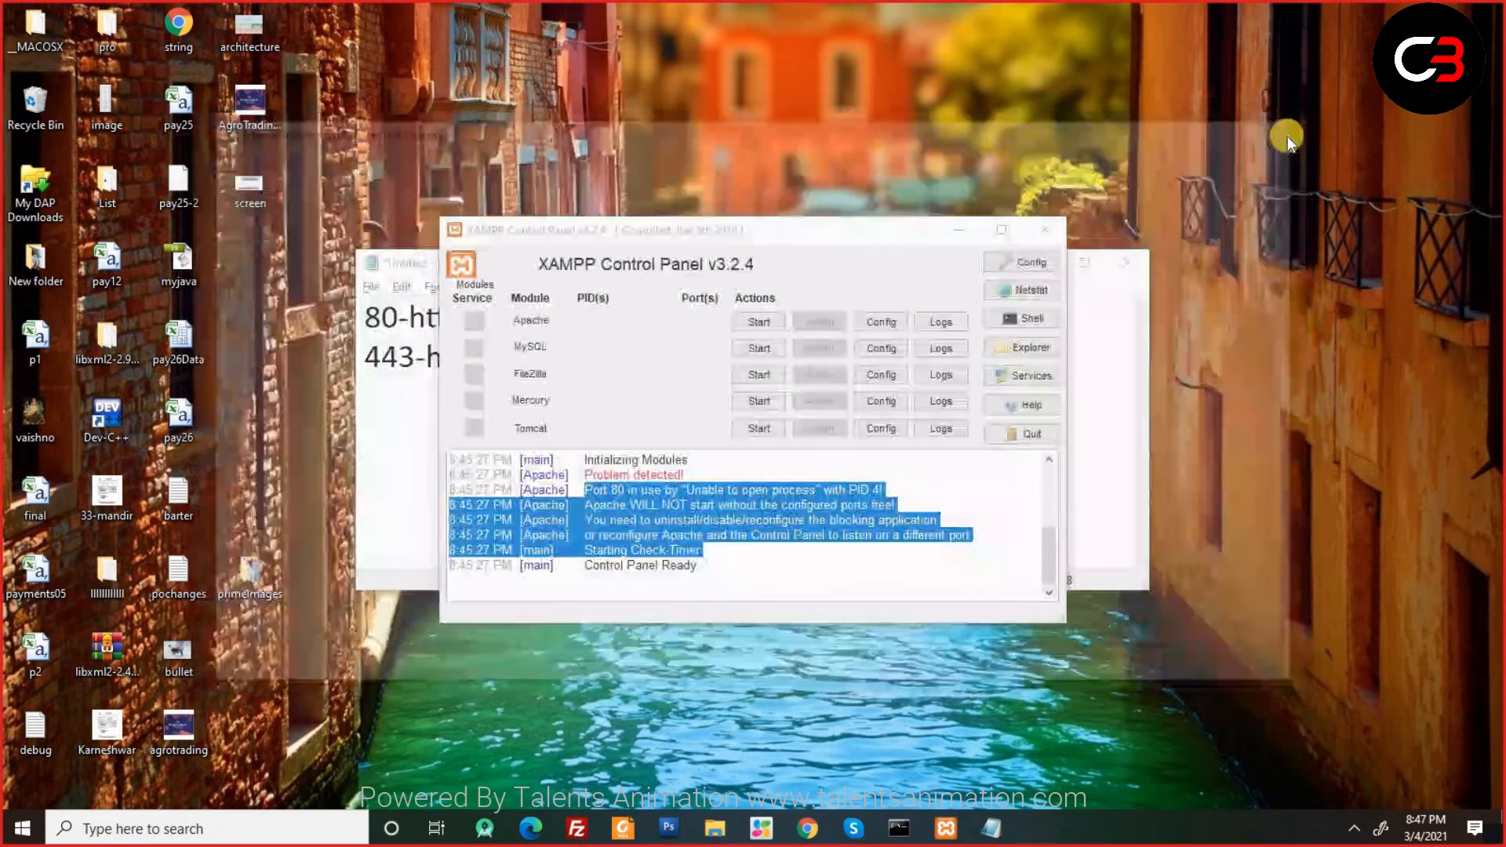
# Start the Apache and MySQL modules in XAMPP.
pyautogui.click(760, 323)
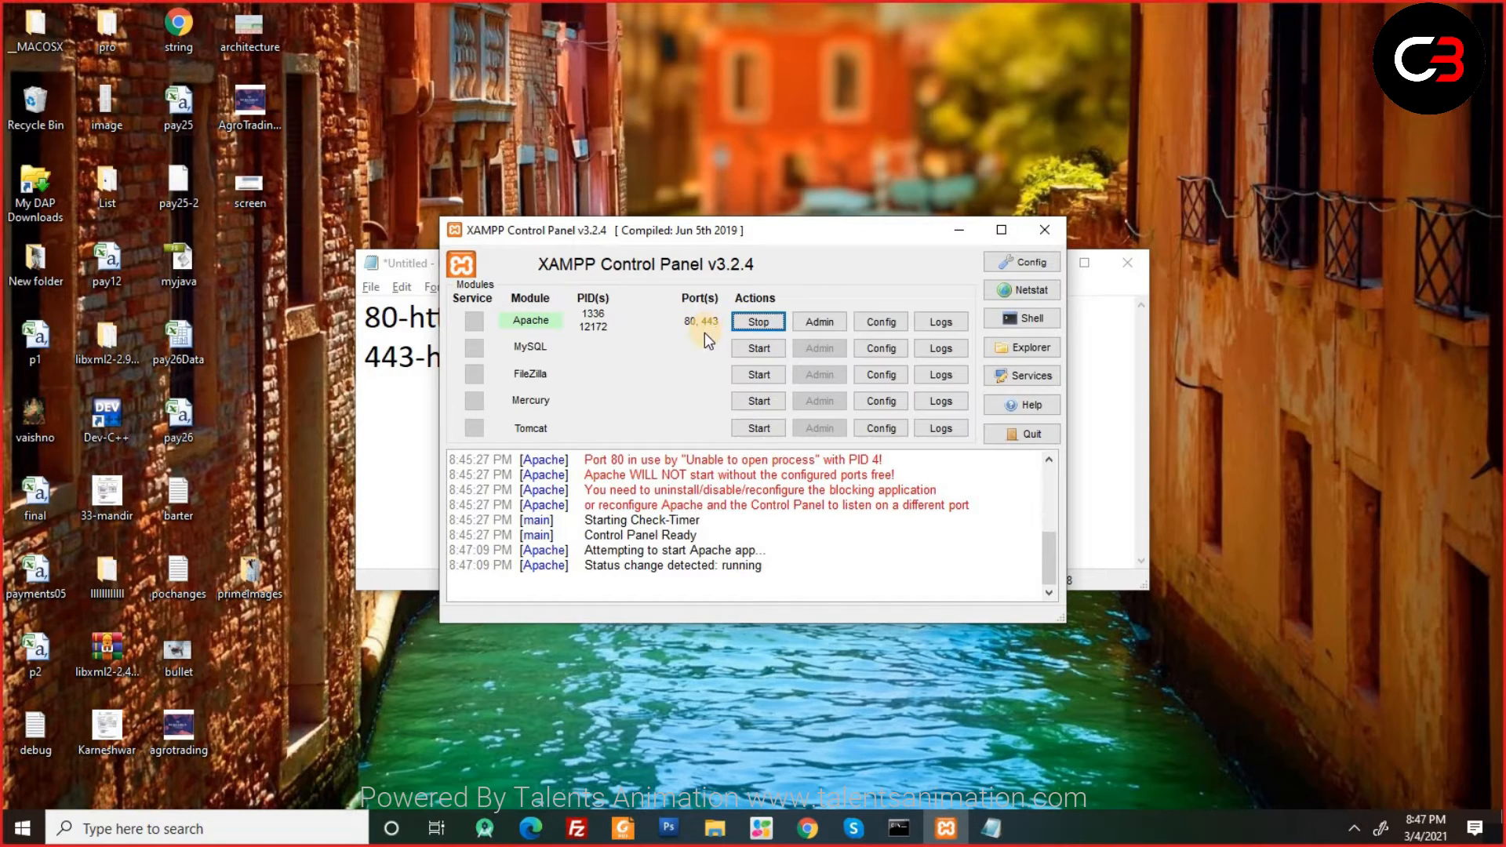
pyautogui.click(765, 353)
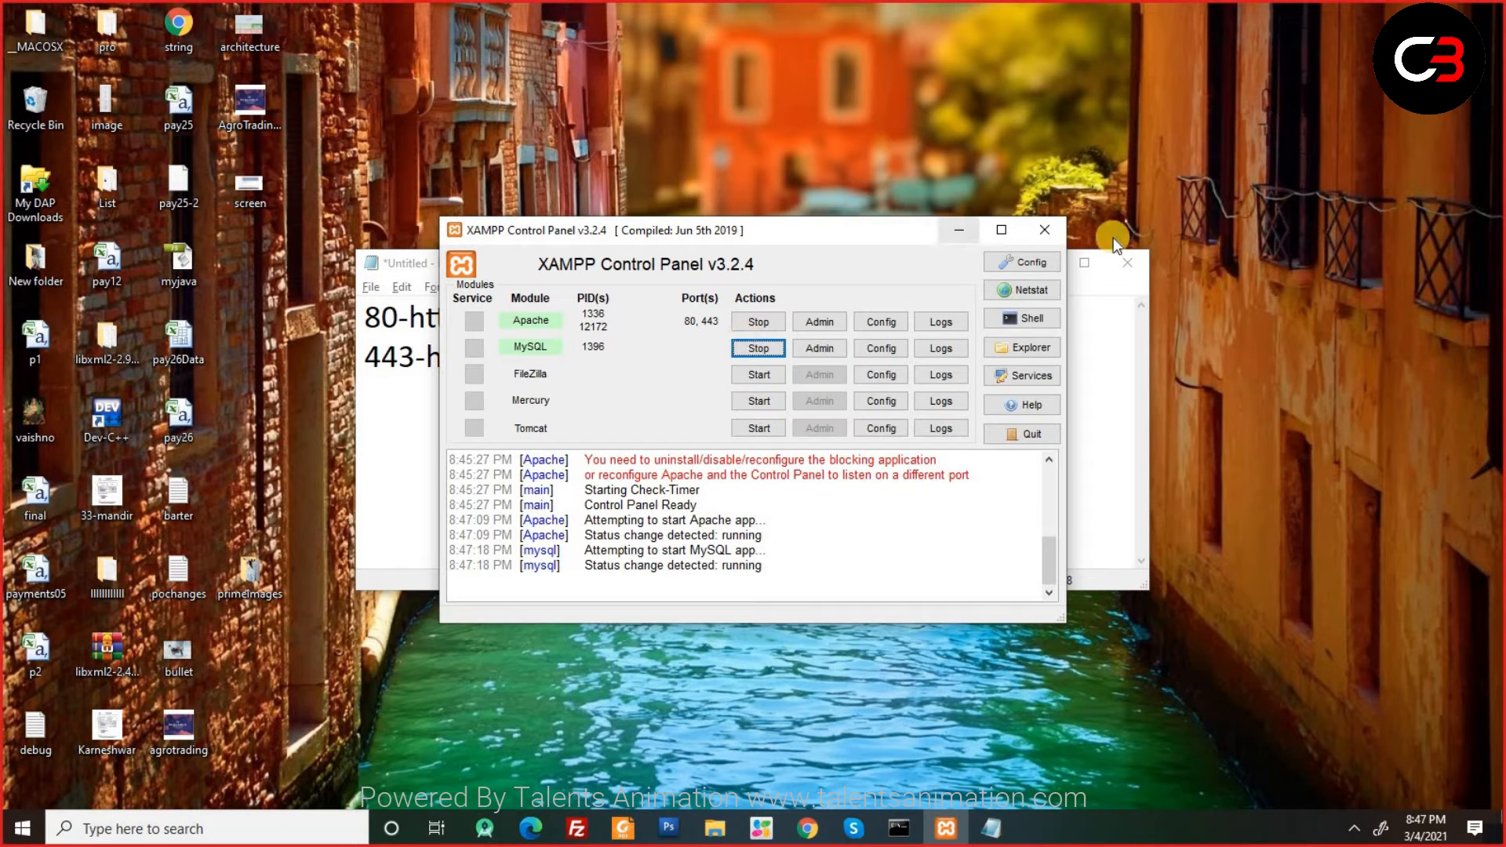
# Close the Notepad document without saving and open the xampp1 folder on drive C: in File Explorer.
pyautogui.click(1121, 263)
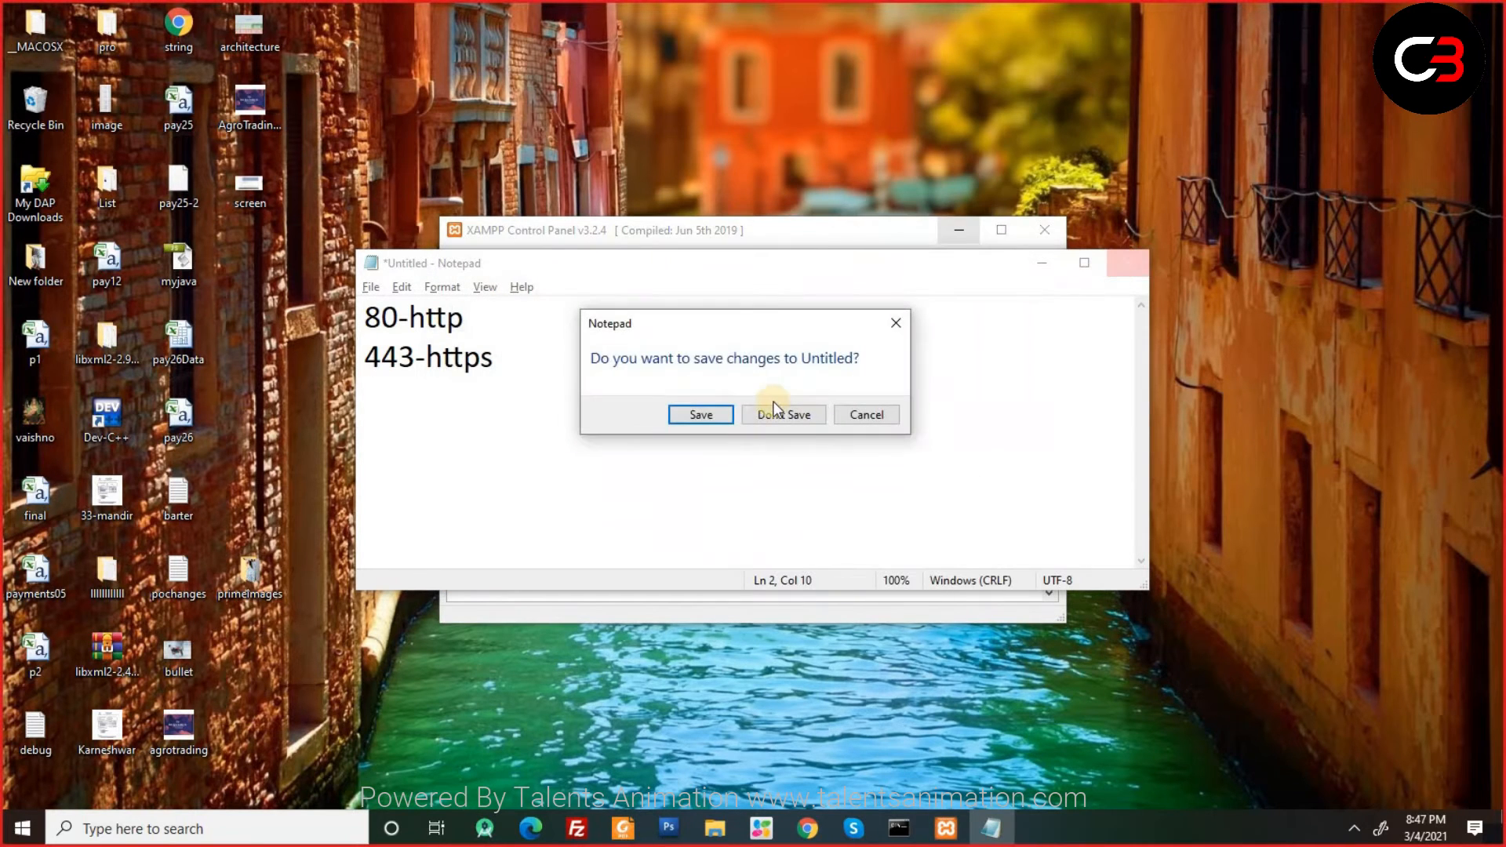
pyautogui.click(764, 416)
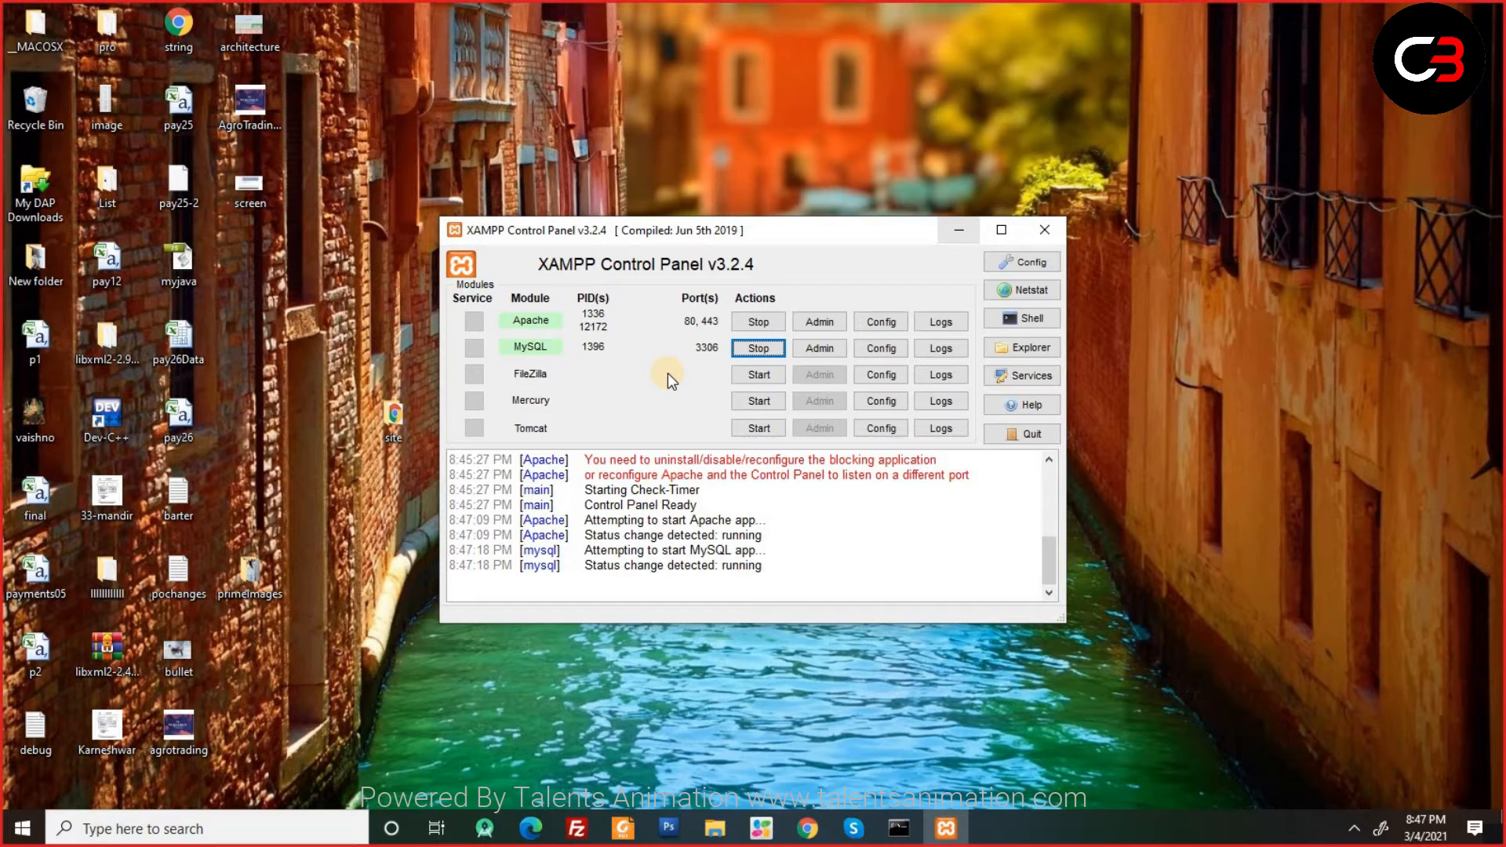
pyautogui.press('super+e')
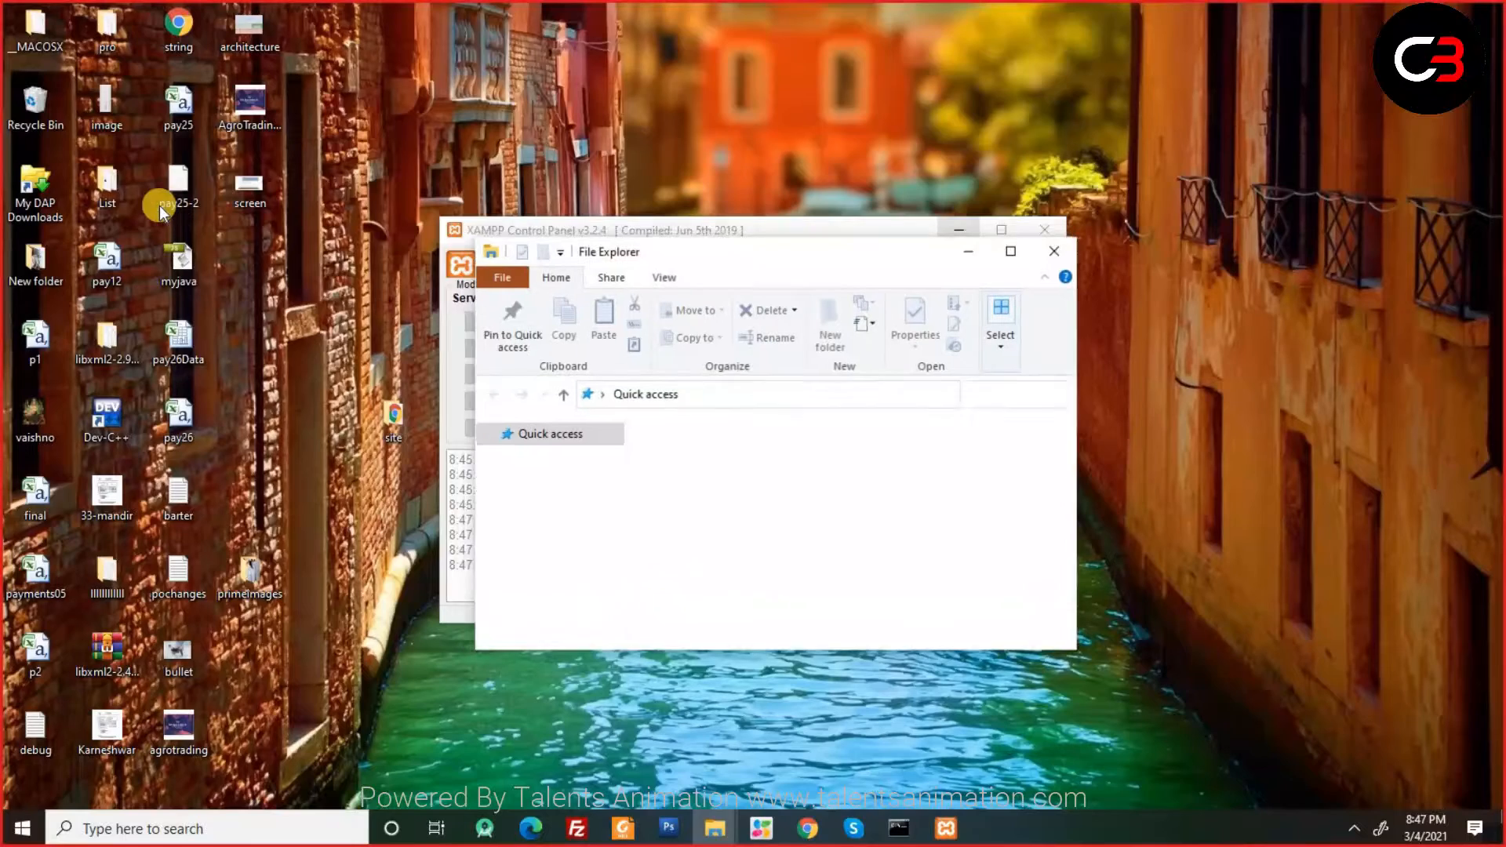
pyautogui.doubleClick(666, 240)
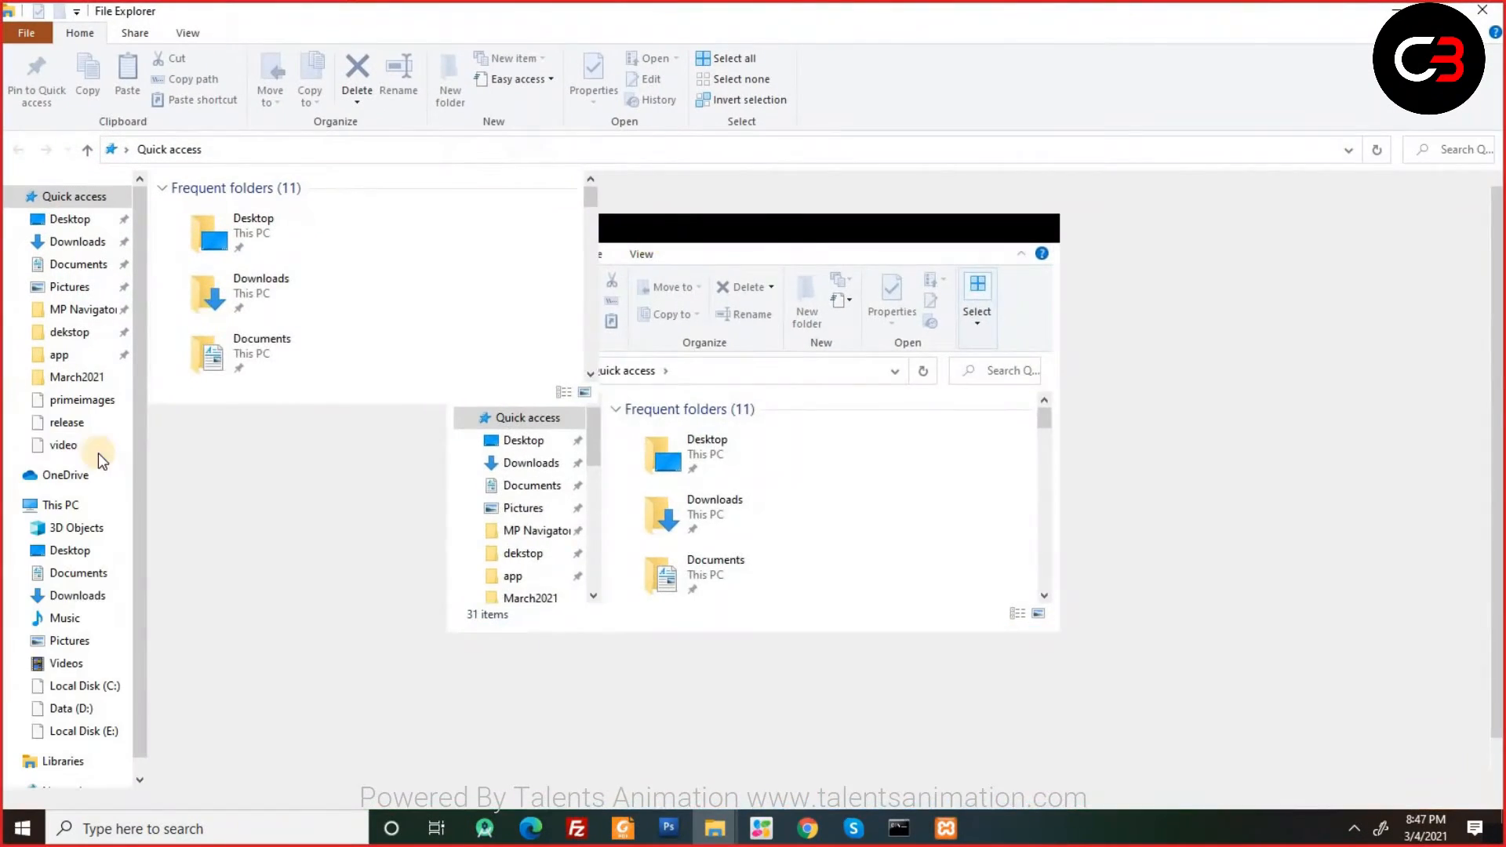
pyautogui.click(86, 687)
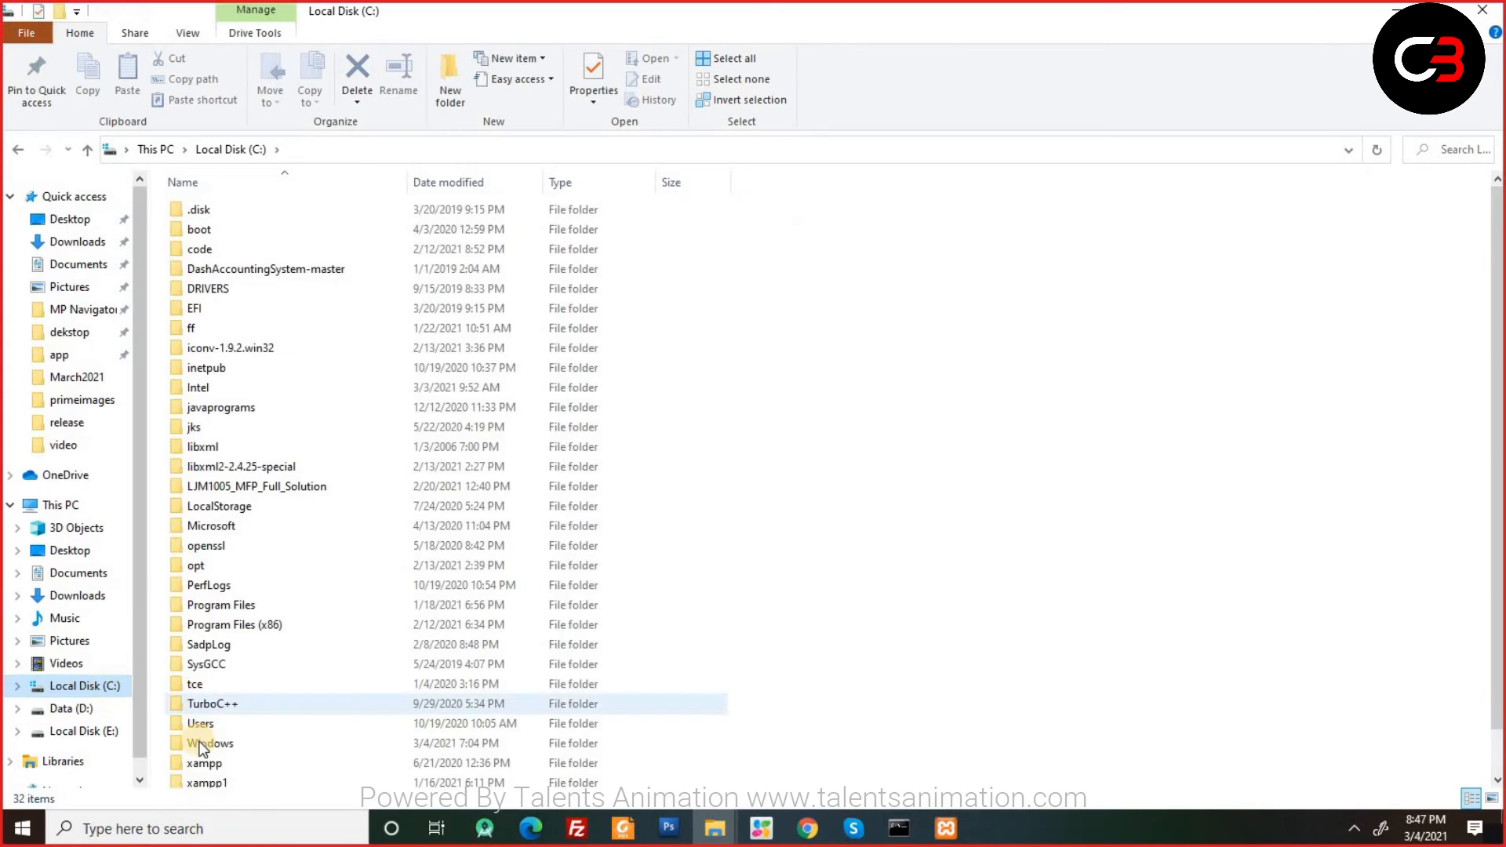
pyautogui.doubleClick(210, 782)
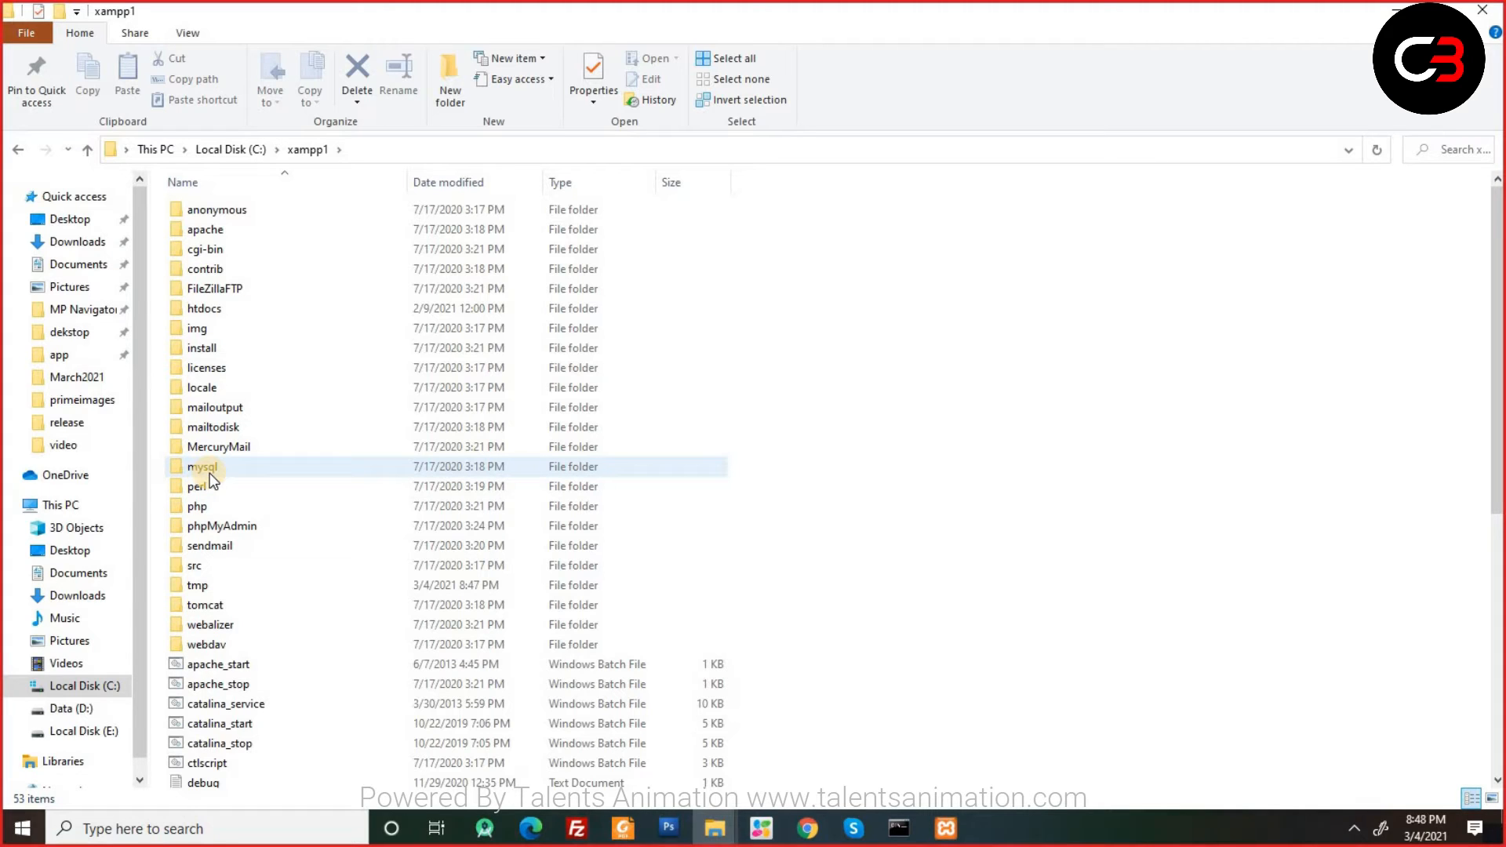
# Open the mysql\data folder inside xampp1 and examine the database folders it holds.
pyautogui.click(225, 535)
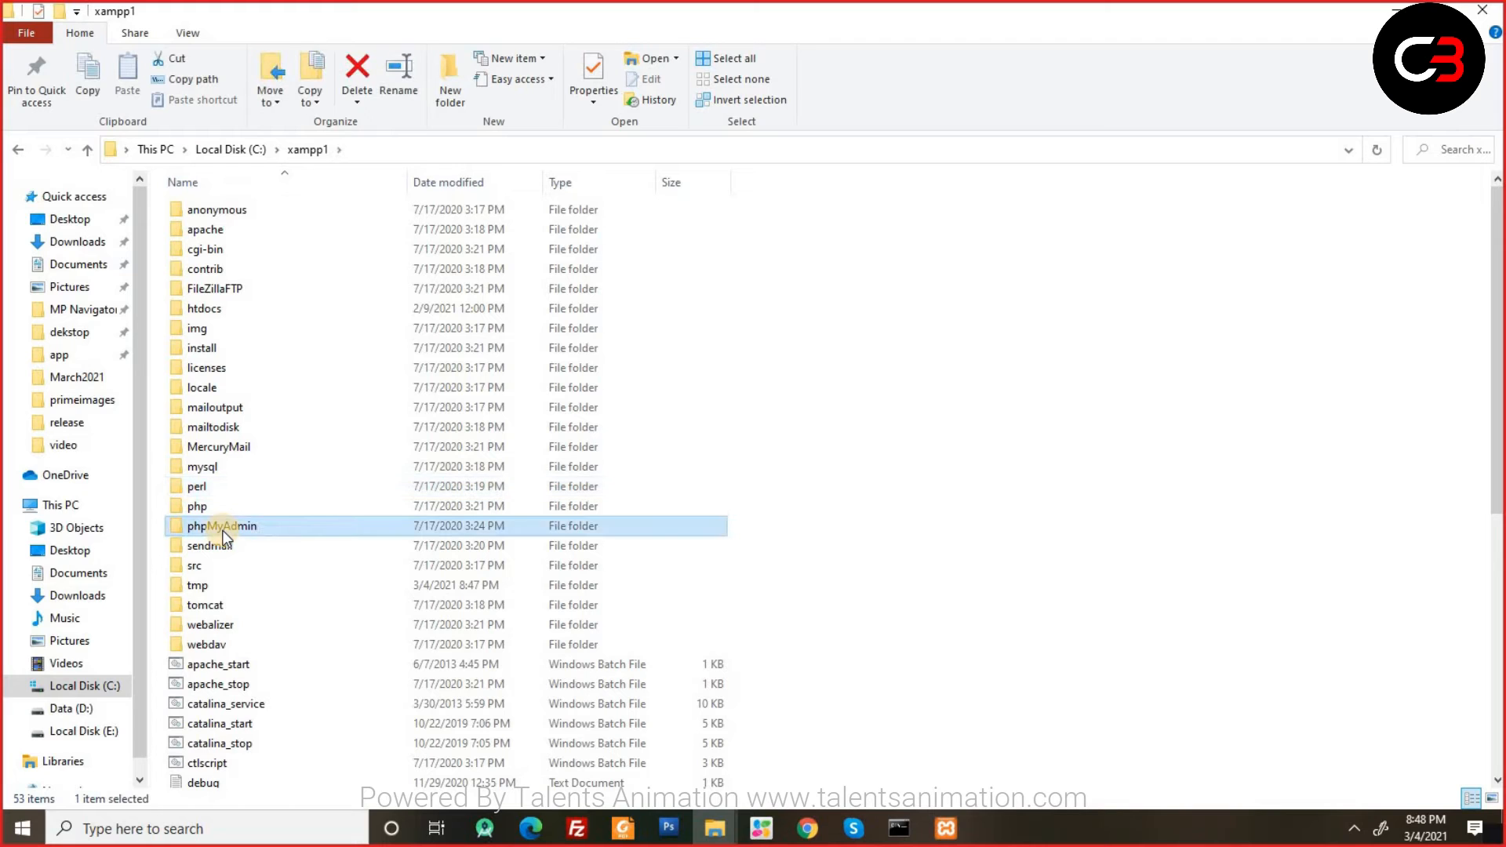
pyautogui.click(190, 412)
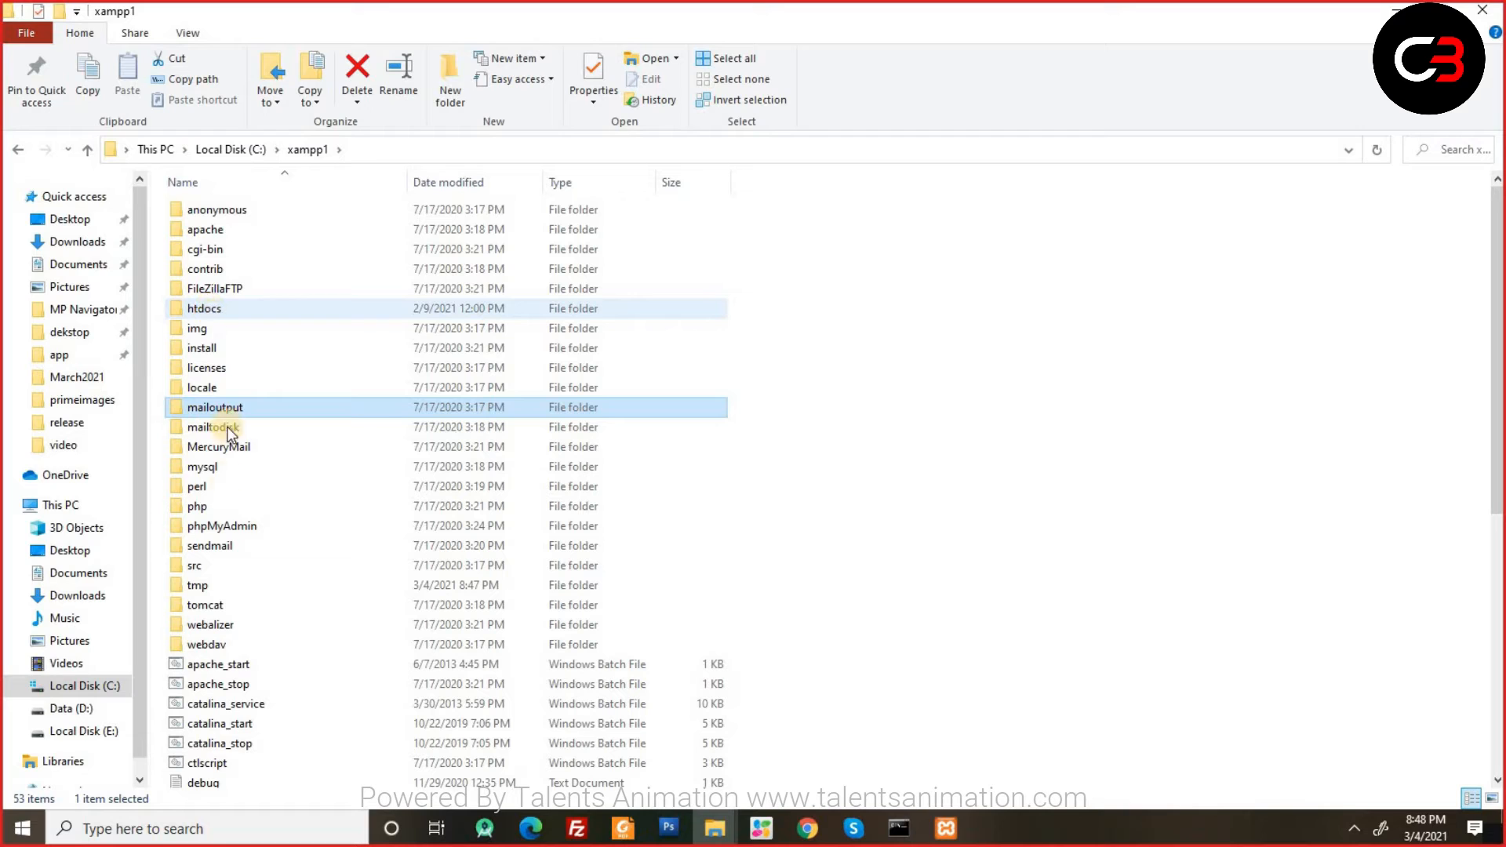
pyautogui.doubleClick(215, 474)
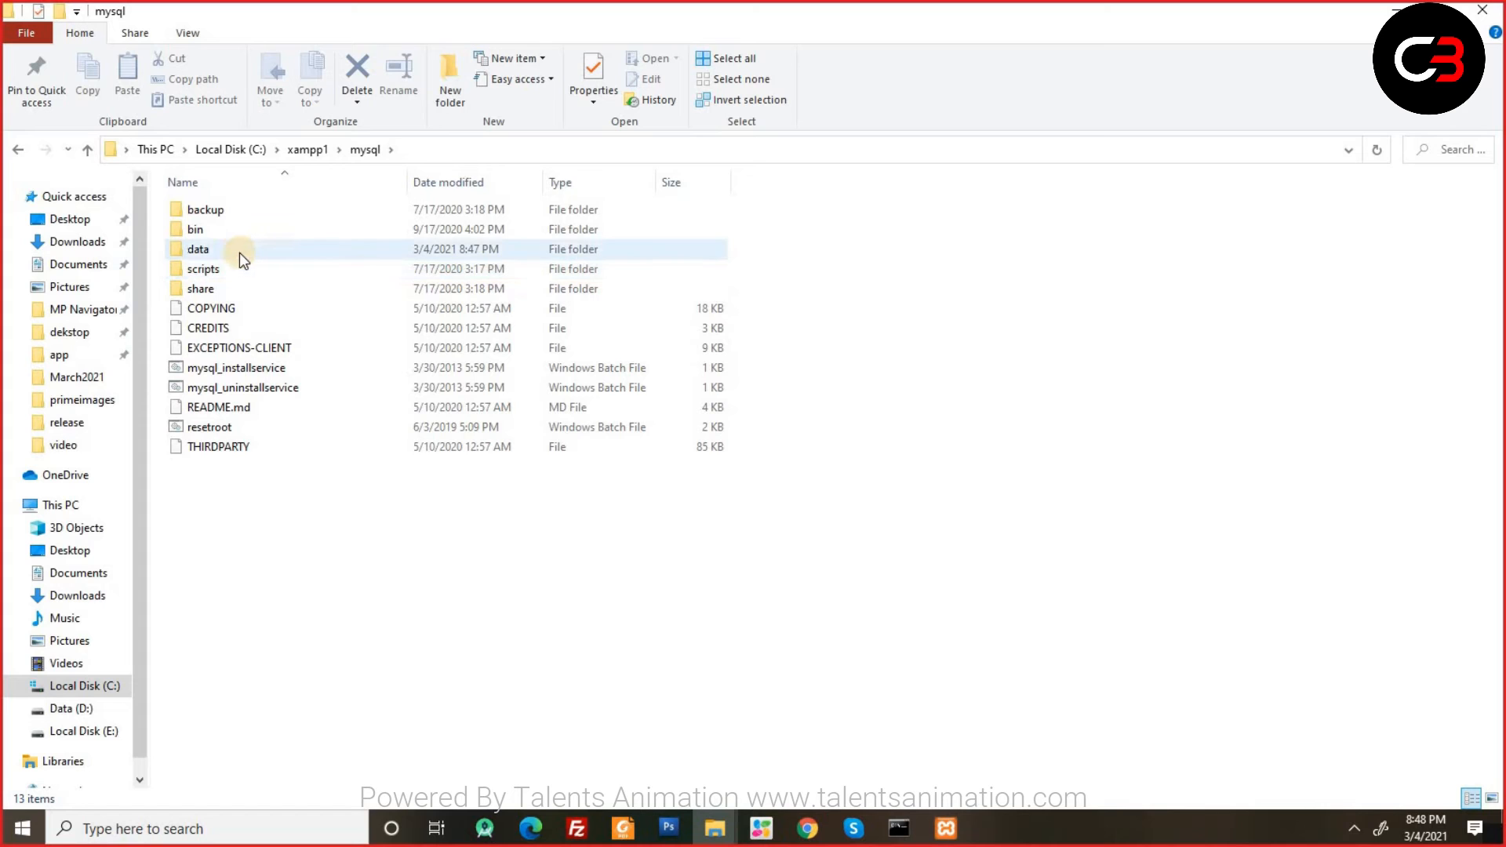
pyautogui.doubleClick(230, 259)
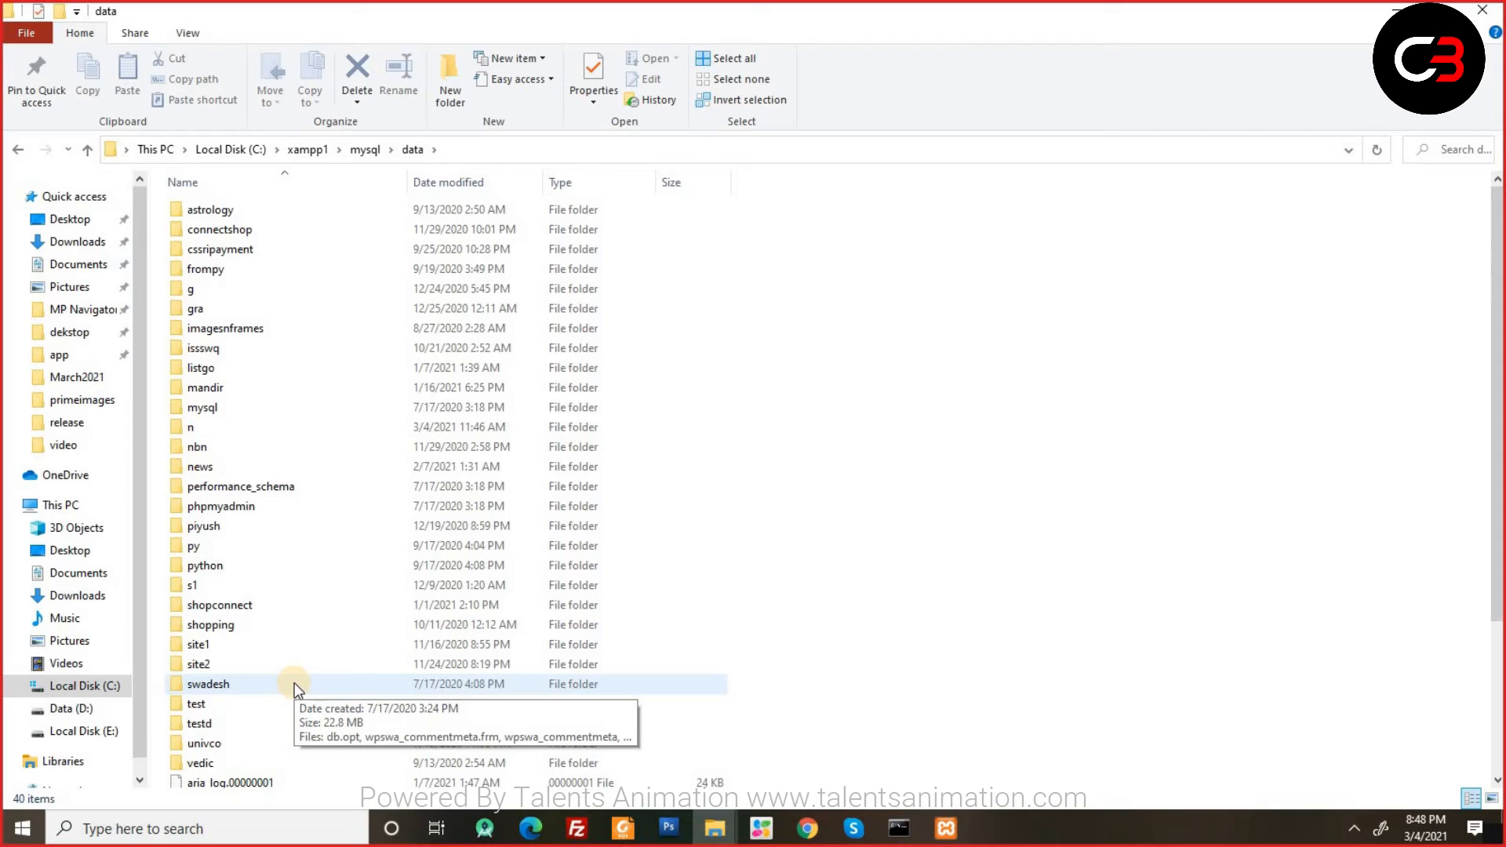
# Switch back to the XAMPP Control Panel, open phpMyAdmin for the MySQL module and look through its database list.
pyautogui.hotkey('alt', 'Tab')
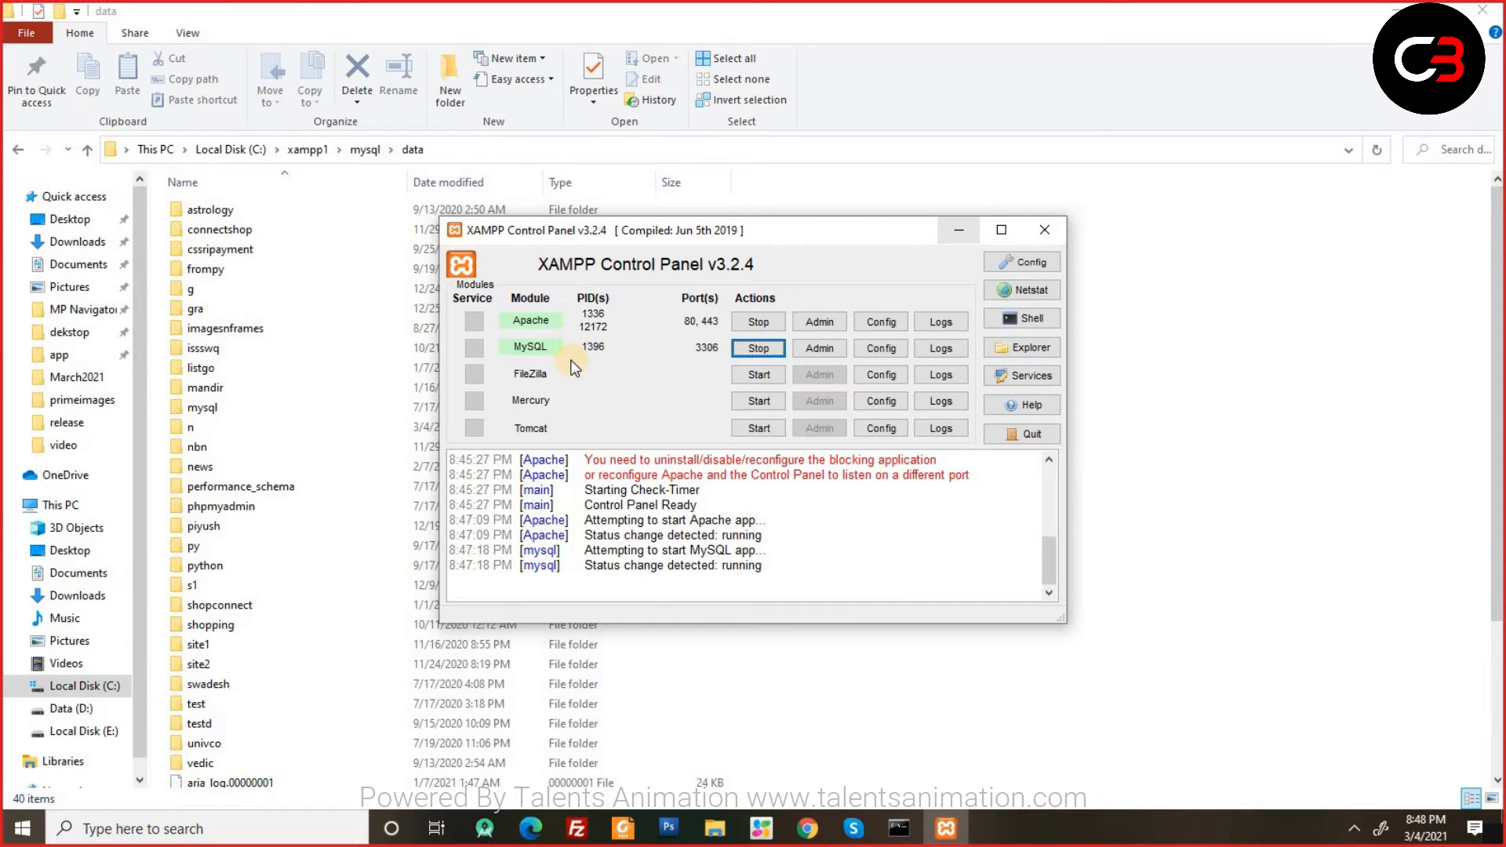
pyautogui.click(825, 353)
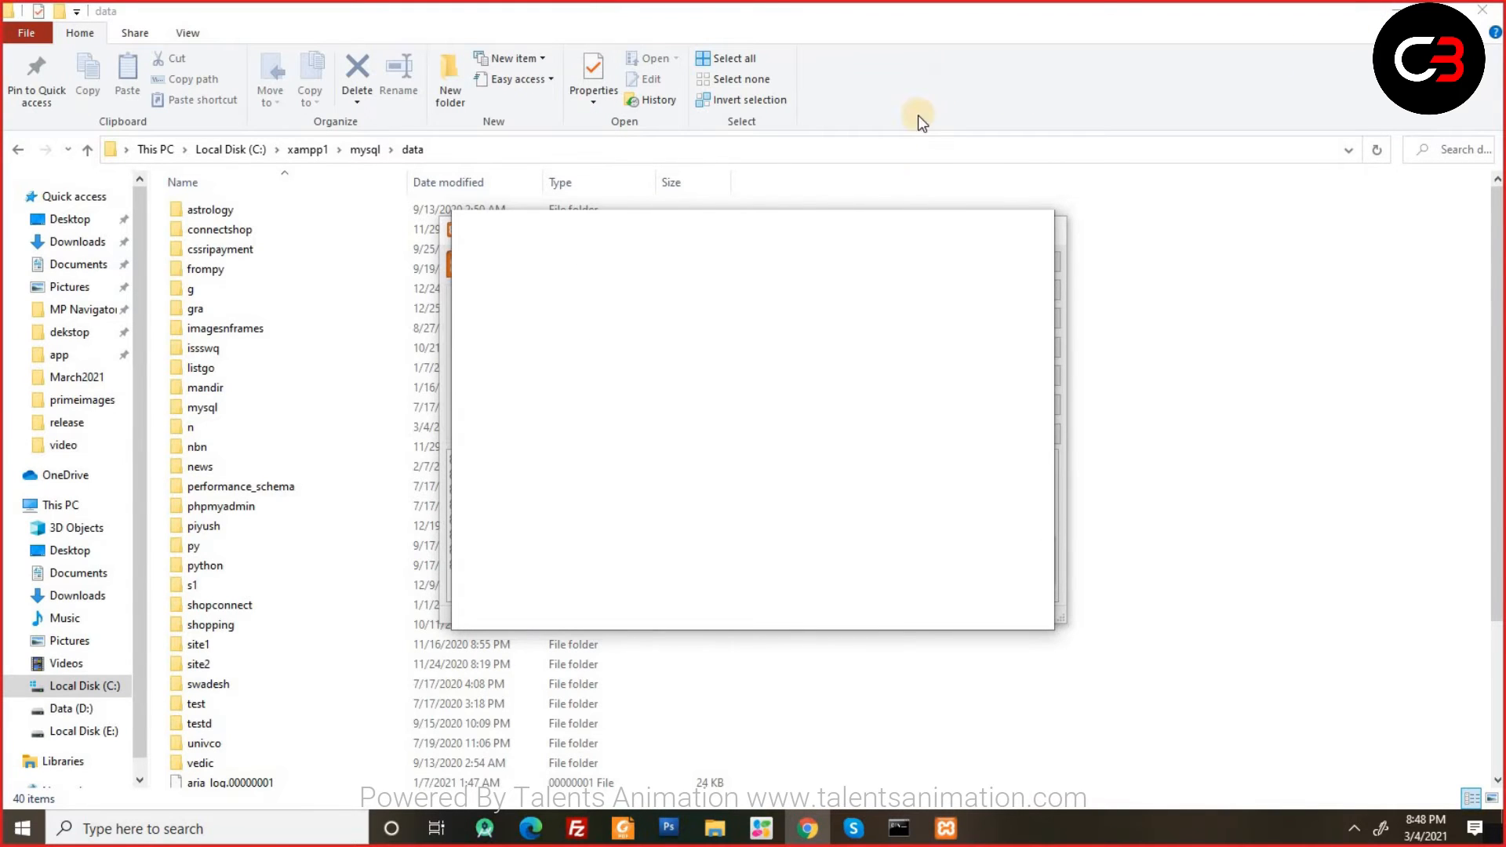
pyautogui.click(987, 225)
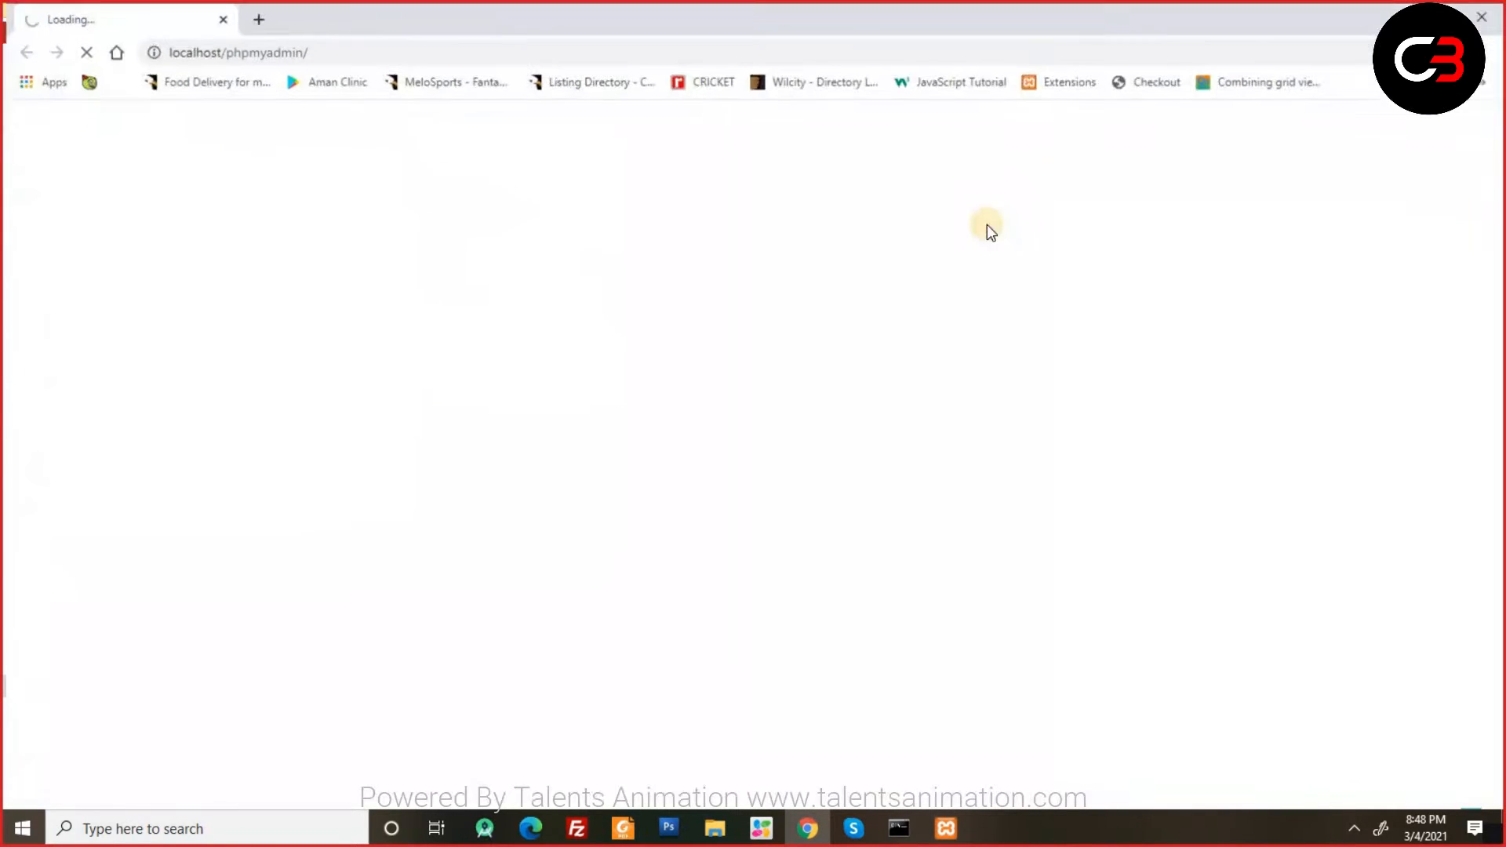
pyautogui.doubleClick(175, 50)
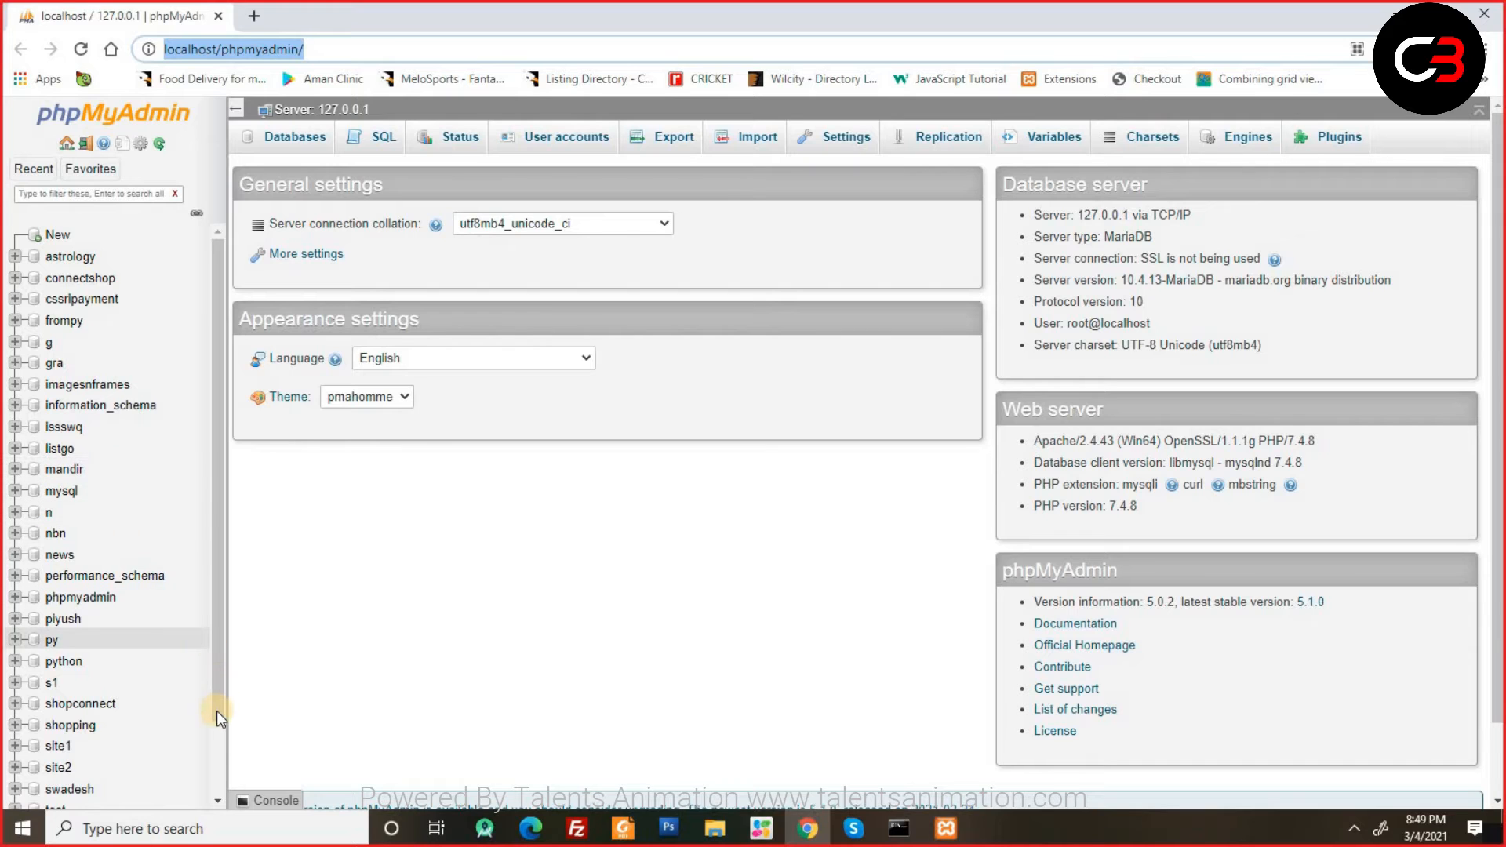
pyautogui.click(217, 747)
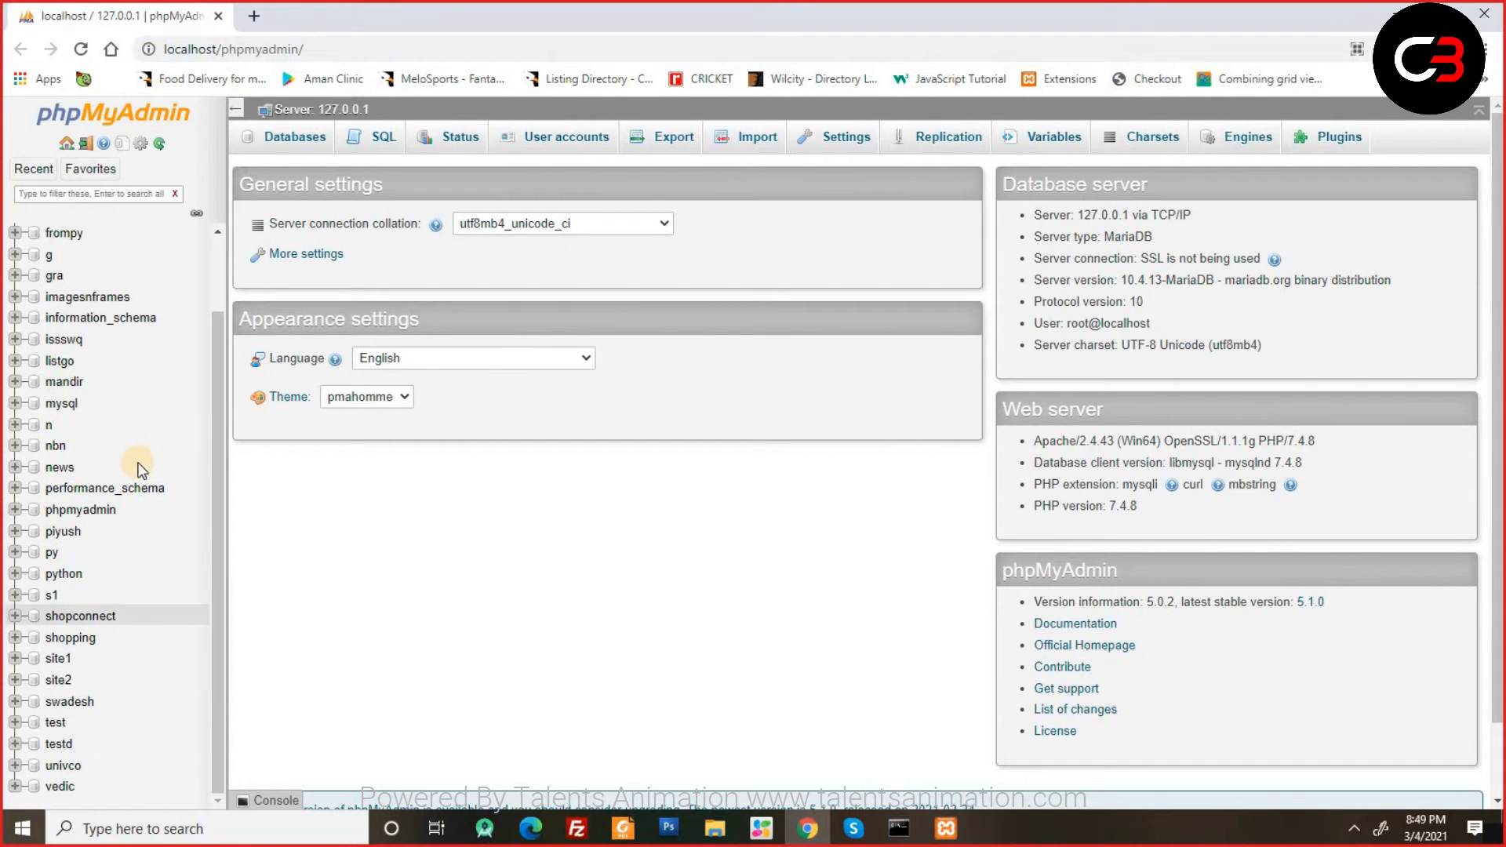
# Switch to File Explorer and compare the folders in xampp1\mysql\data with the phpMyAdmin database list.
pyautogui.hotkey('alt', 'Tab')
pyautogui.press('Tab')
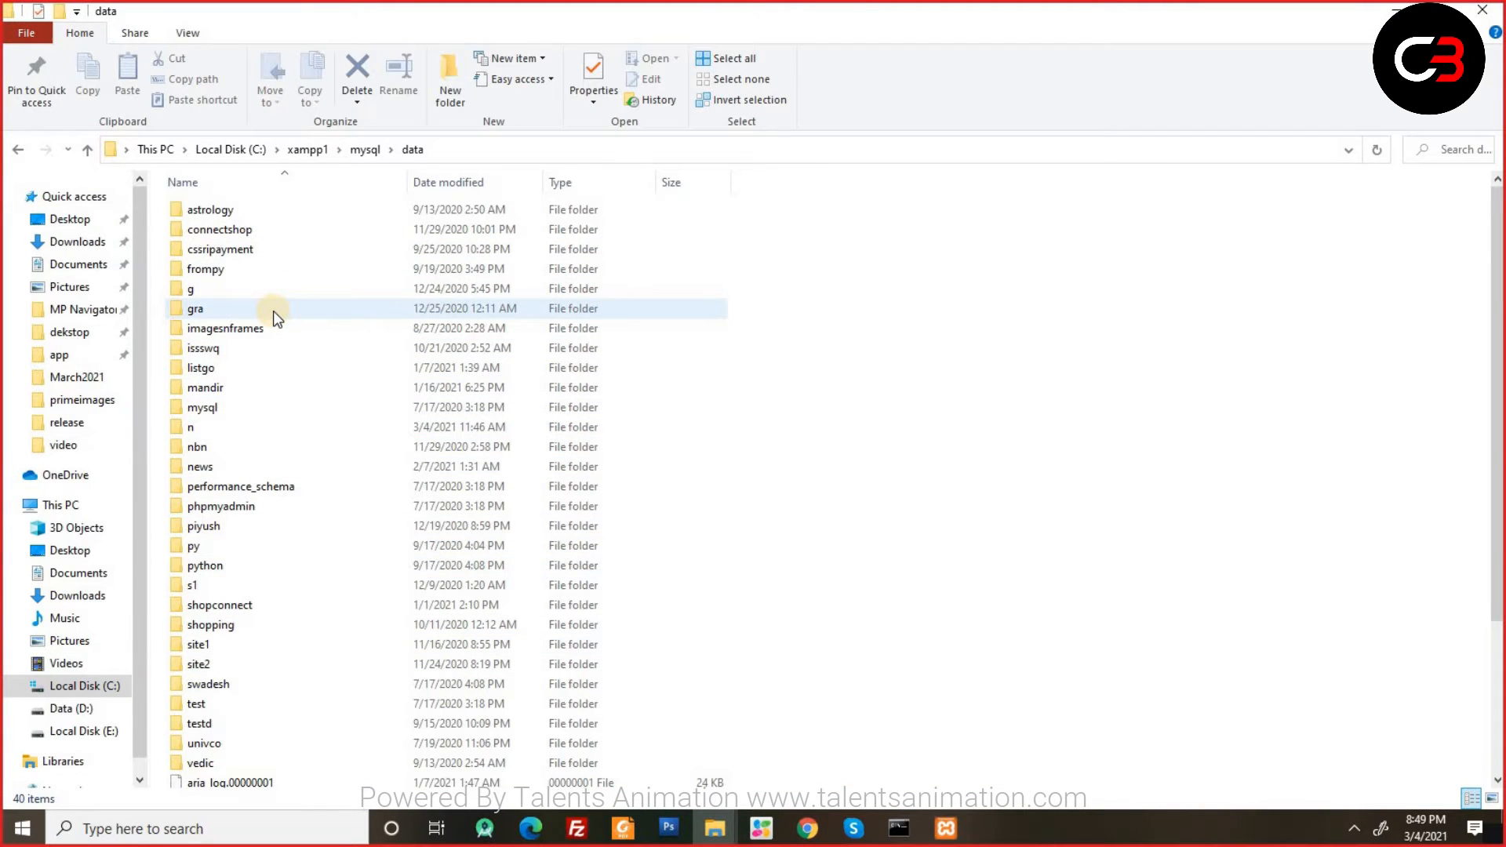
pyautogui.click(370, 150)
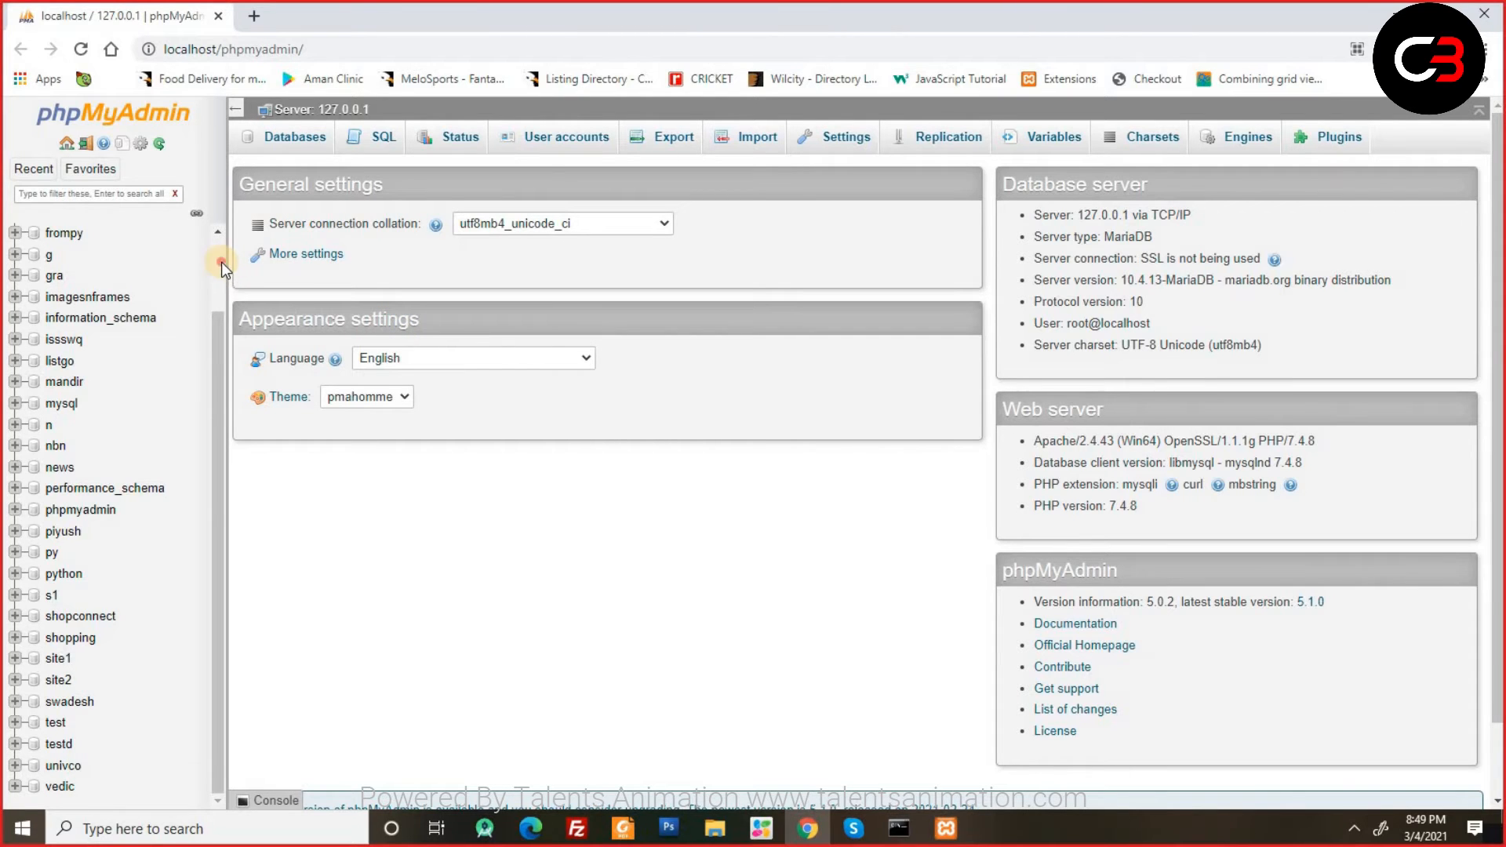
# Create a new database named "Newdata" with the utf8mb4_general_ci collation in phpMyAdmin.
pyautogui.scroll(2, 221, 262)
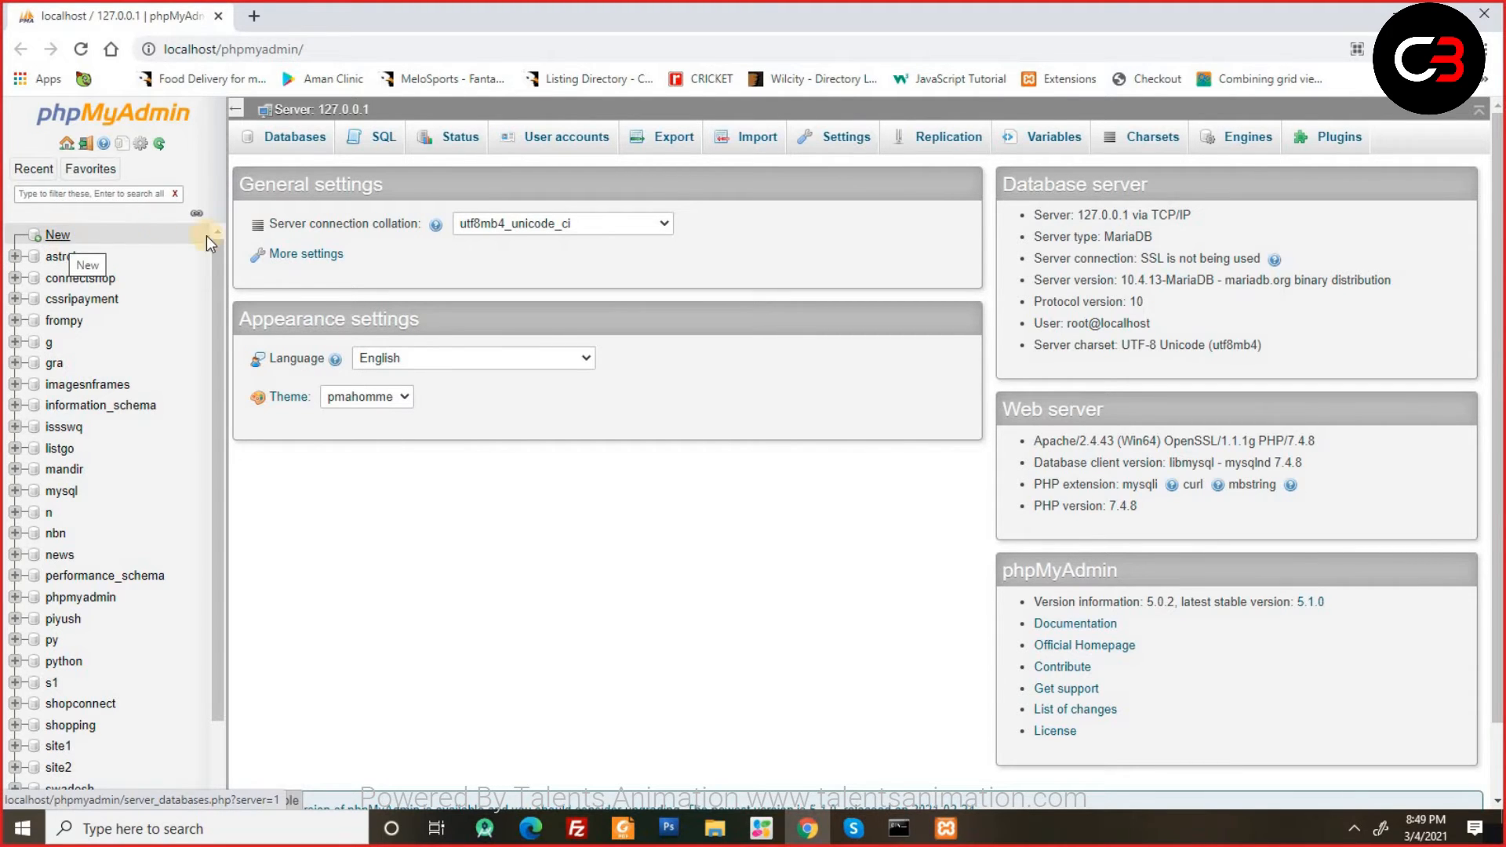
pyautogui.click(59, 236)
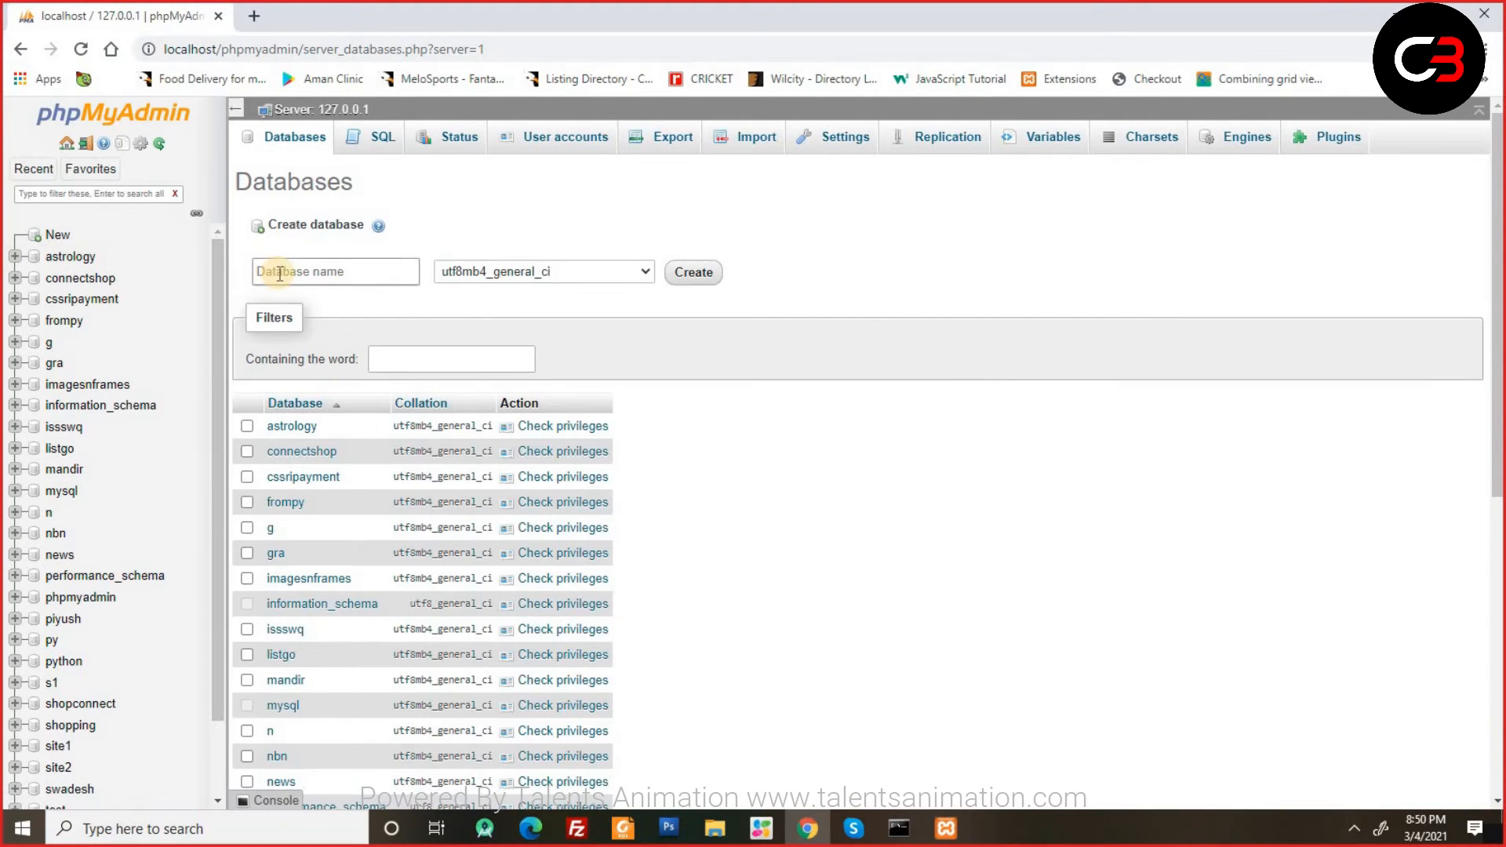
pyautogui.click(281, 272)
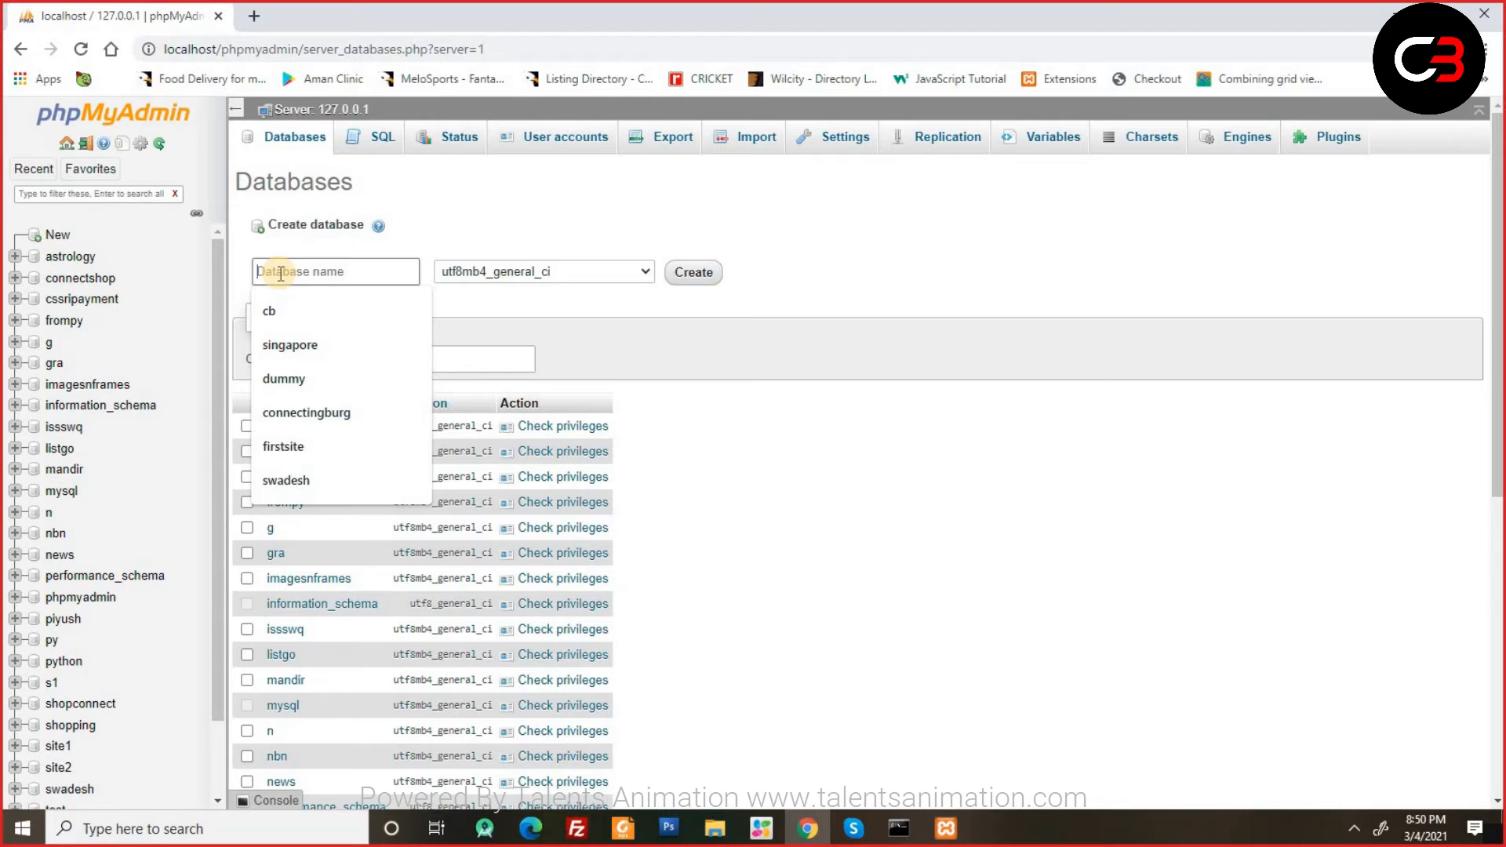
pyautogui.write('Newdata')
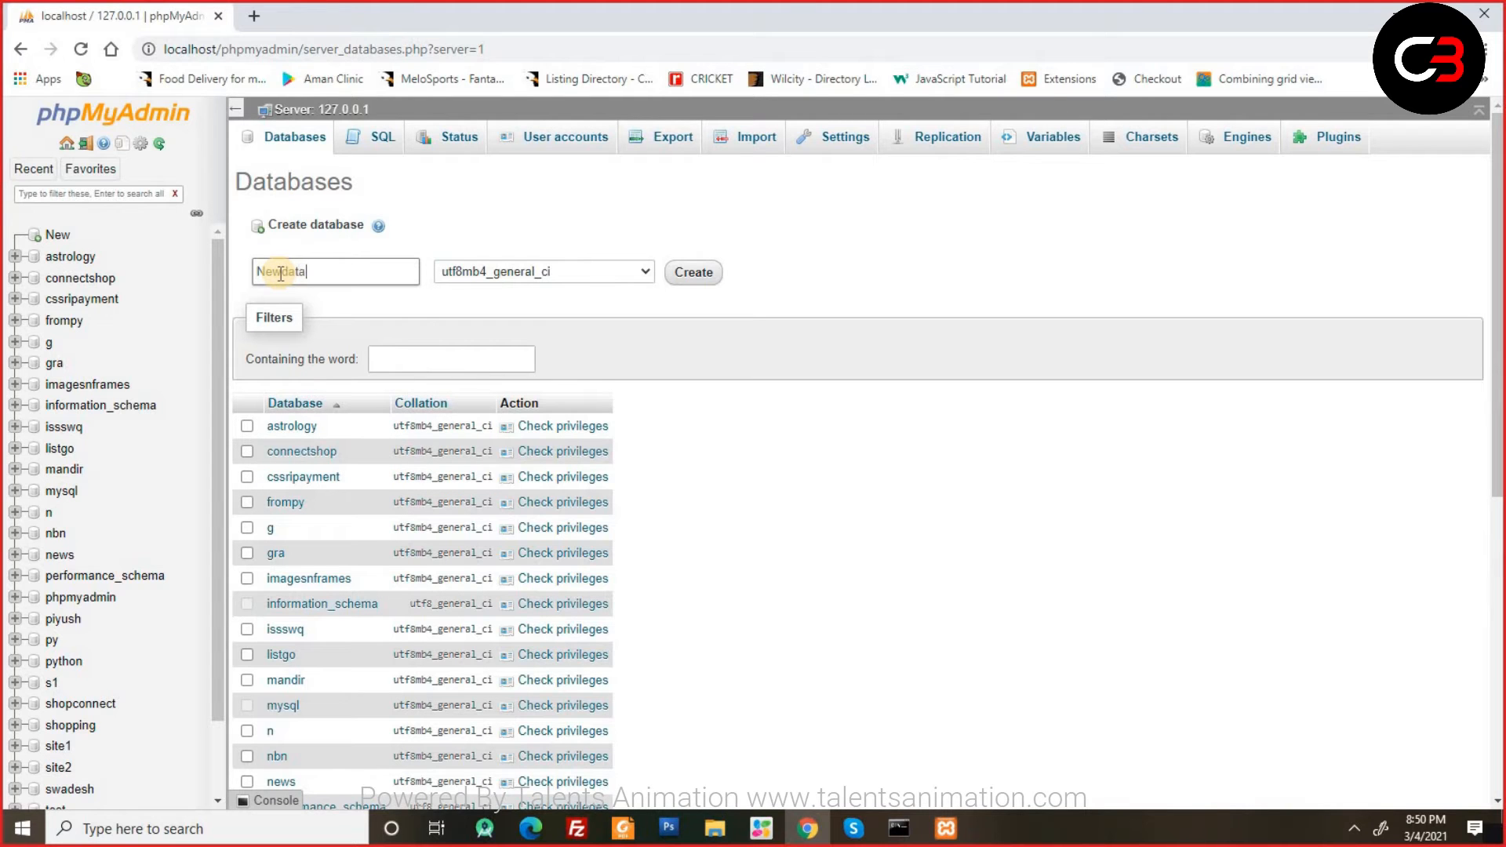
pyautogui.click(712, 275)
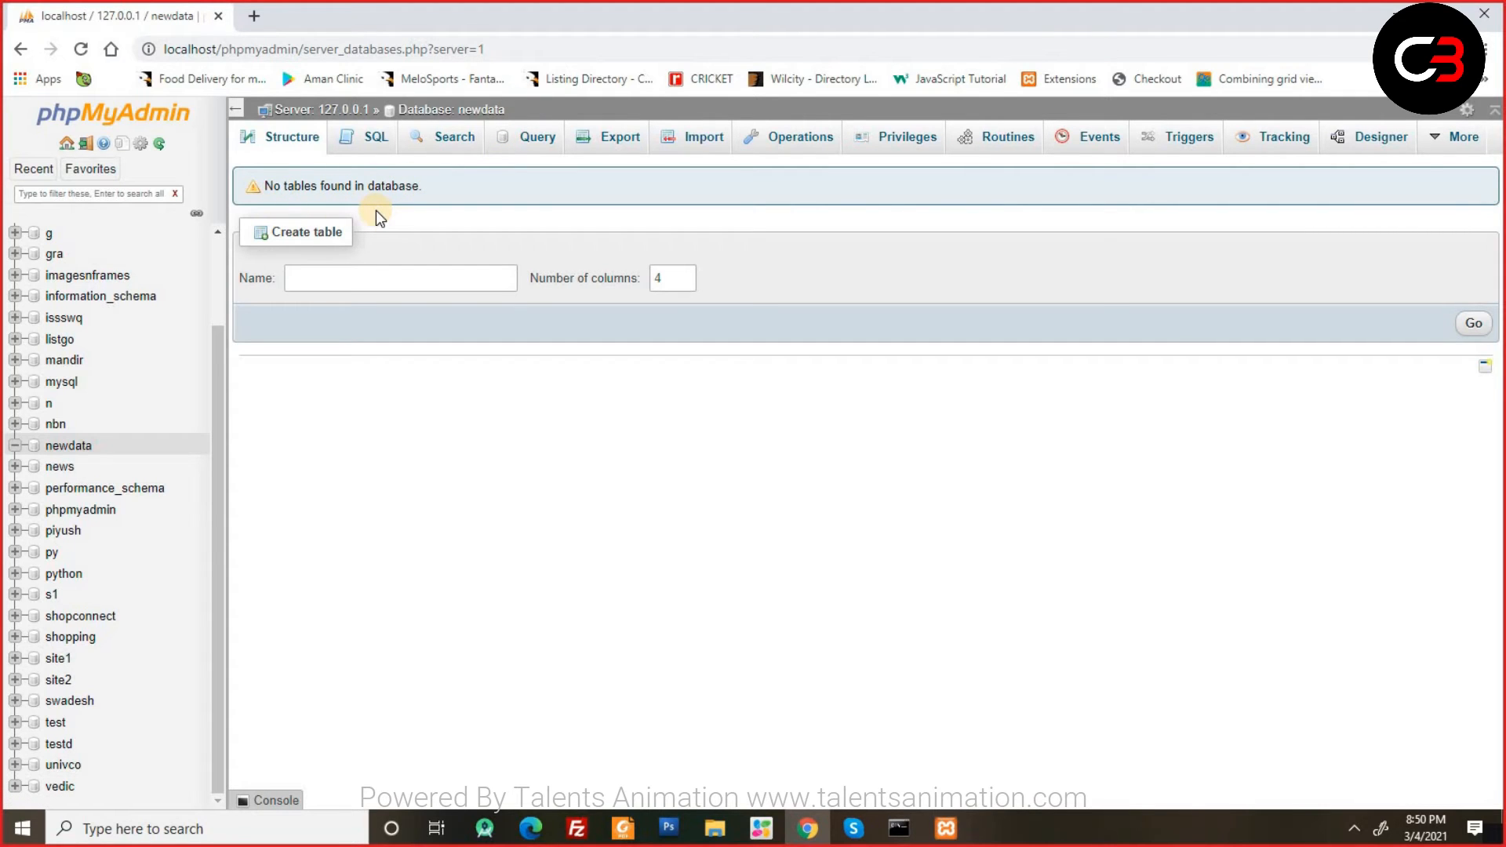
# Start a table named "Students" with 4 columns in the newdata database.
pyautogui.click(359, 279)
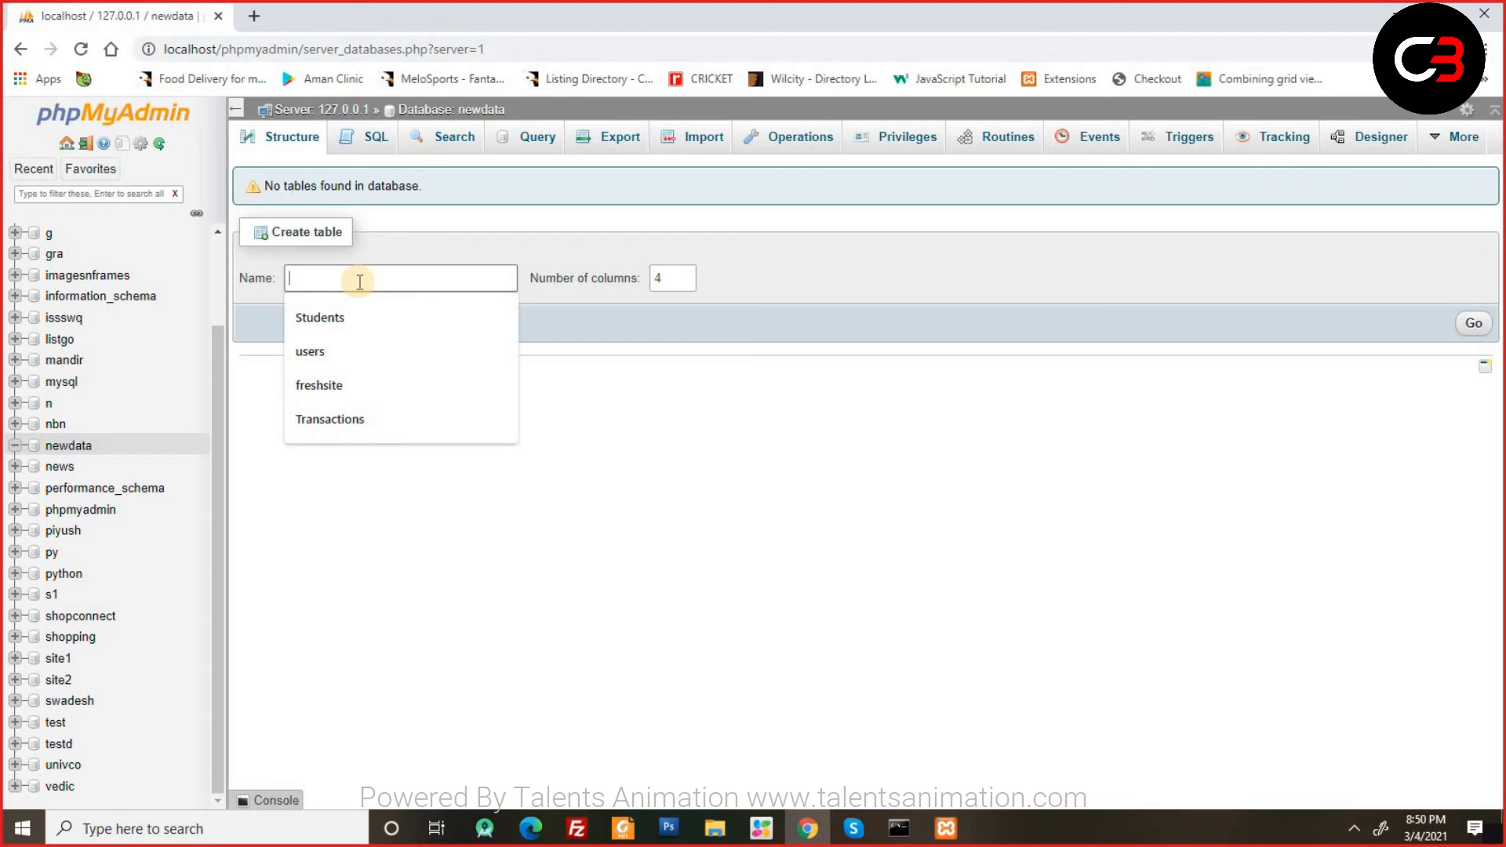
pyautogui.press('Down')
pyautogui.press('Tab')
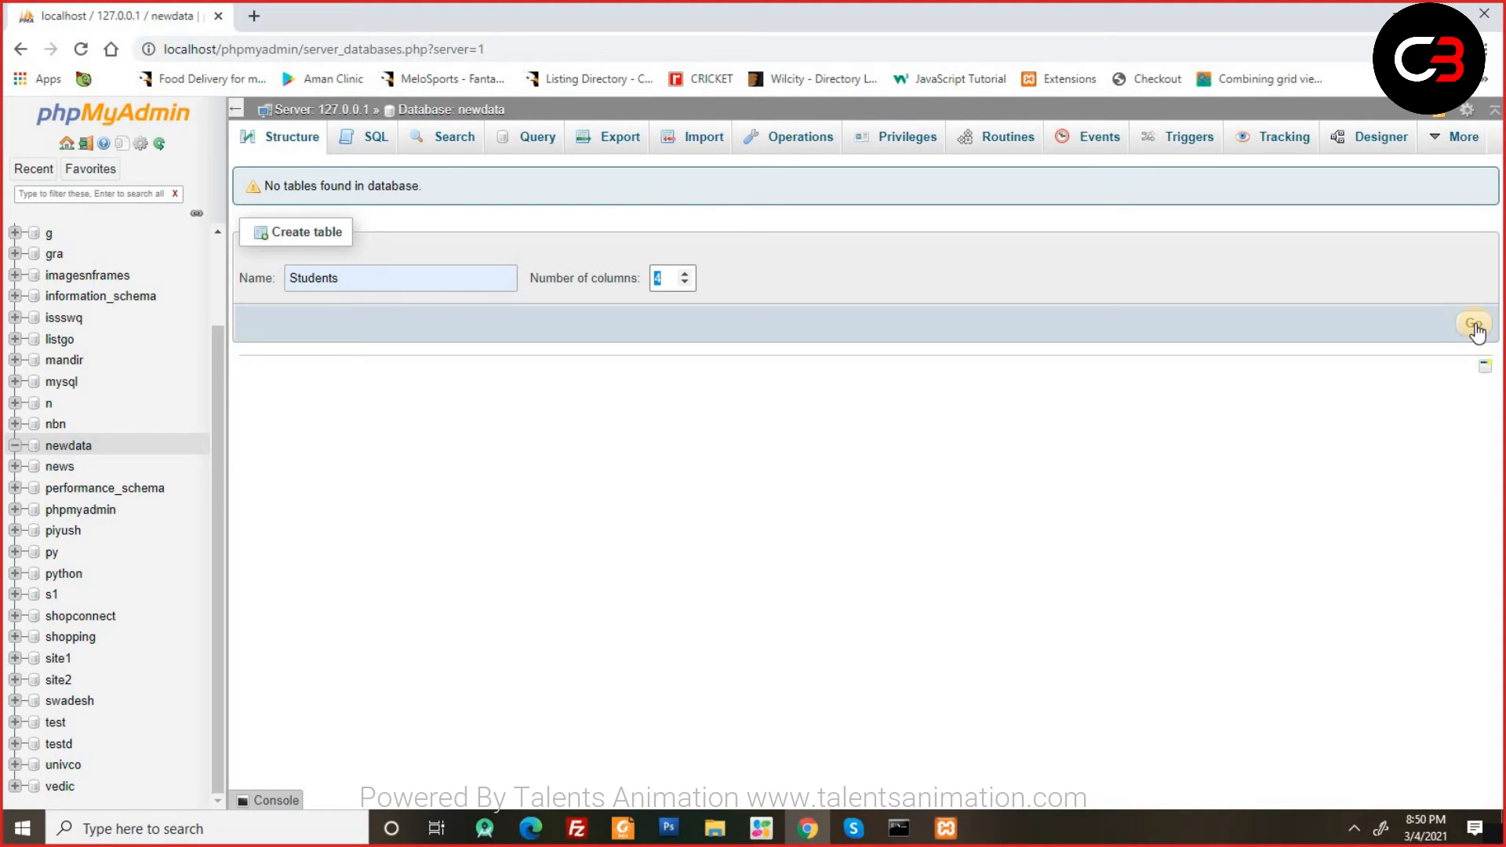
pyautogui.click(1475, 324)
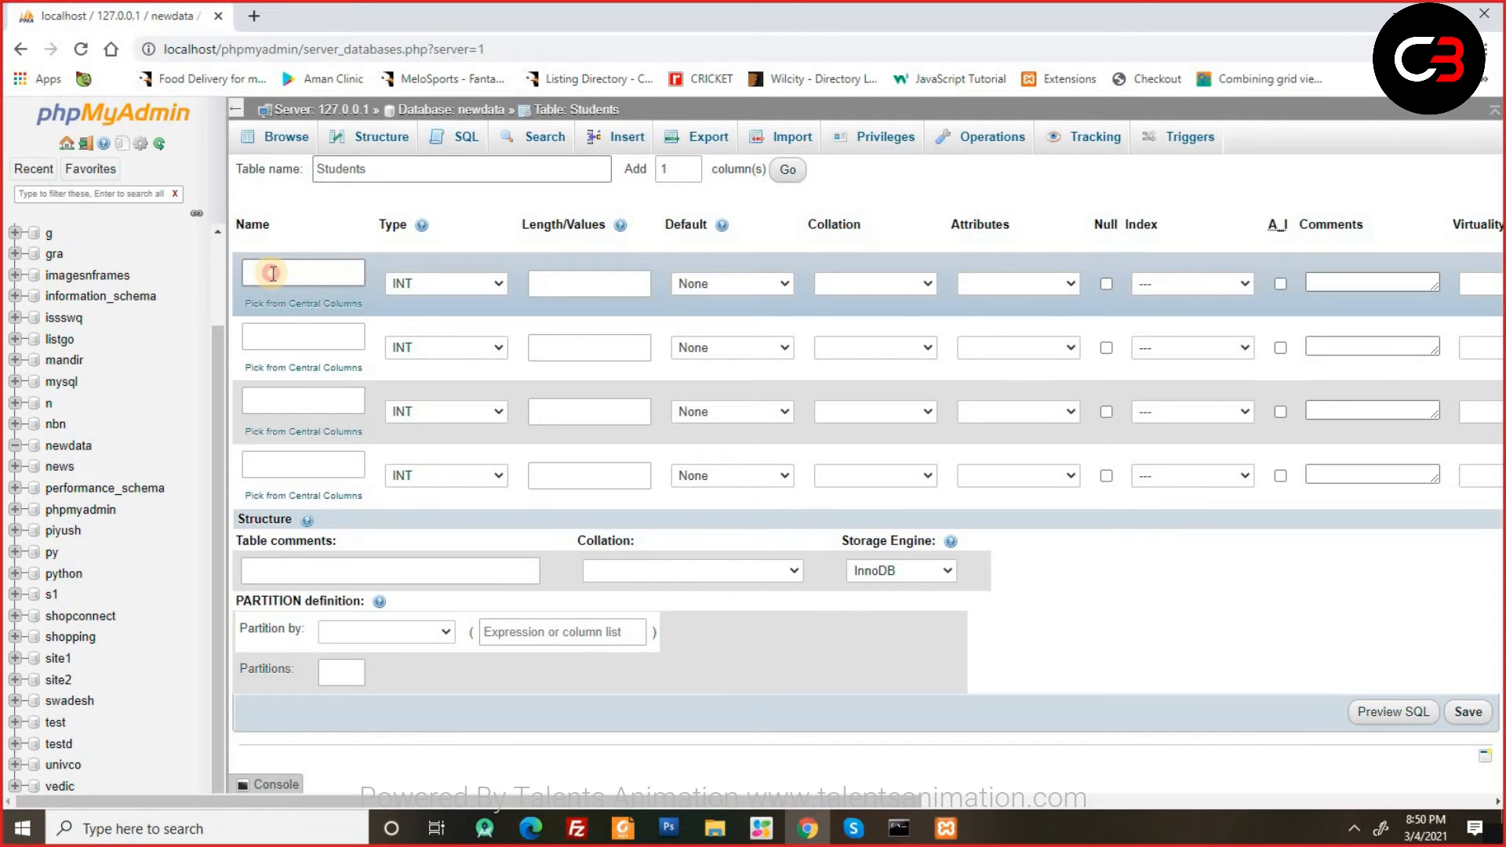
# Examine the column definition fields of the Students table, from the name through to virtuality.
pyautogui.click(271, 273)
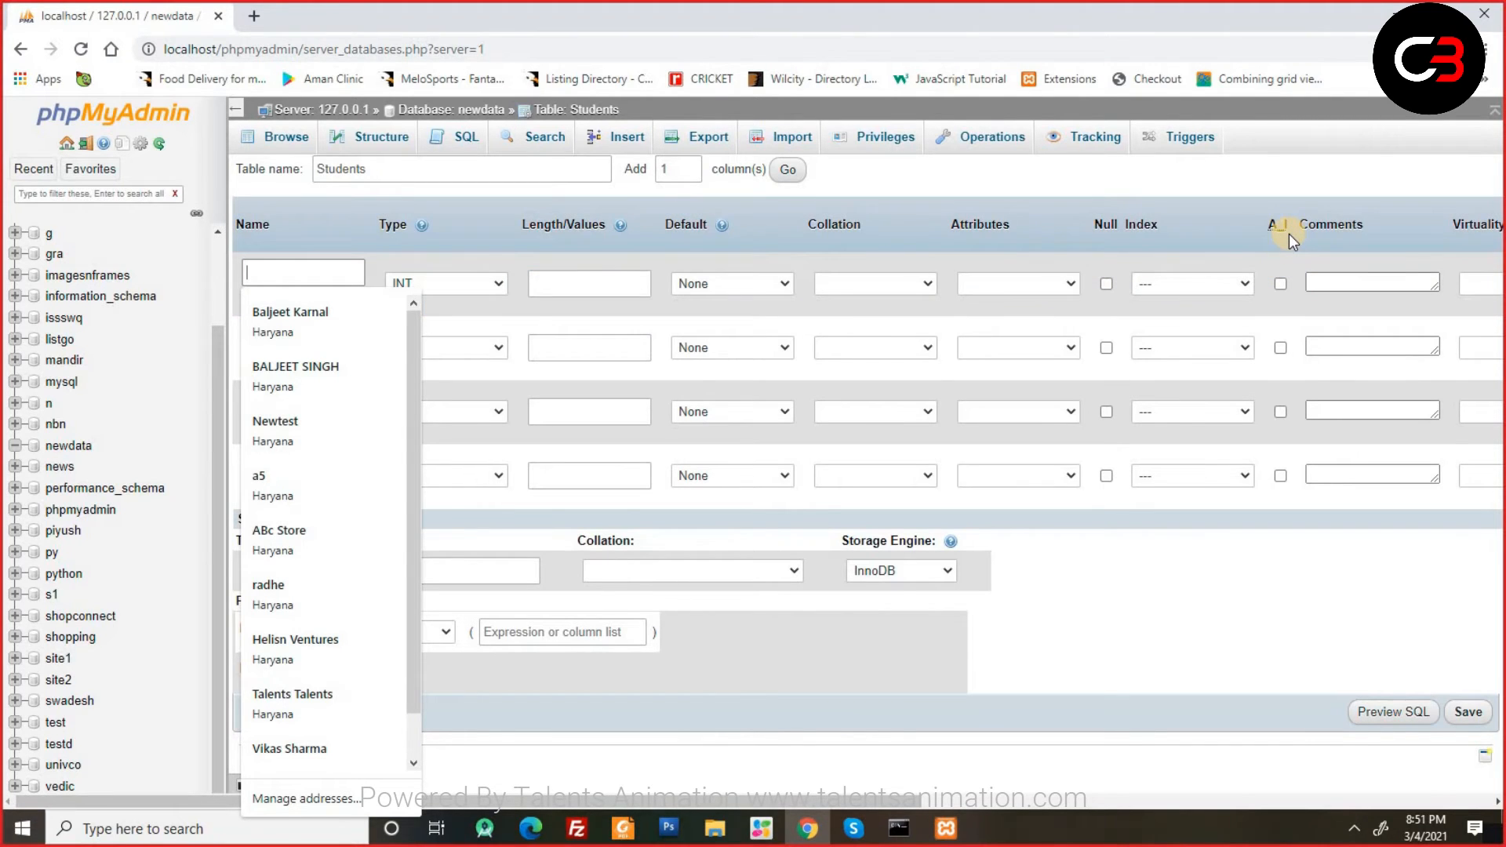
pyautogui.press('Escape')
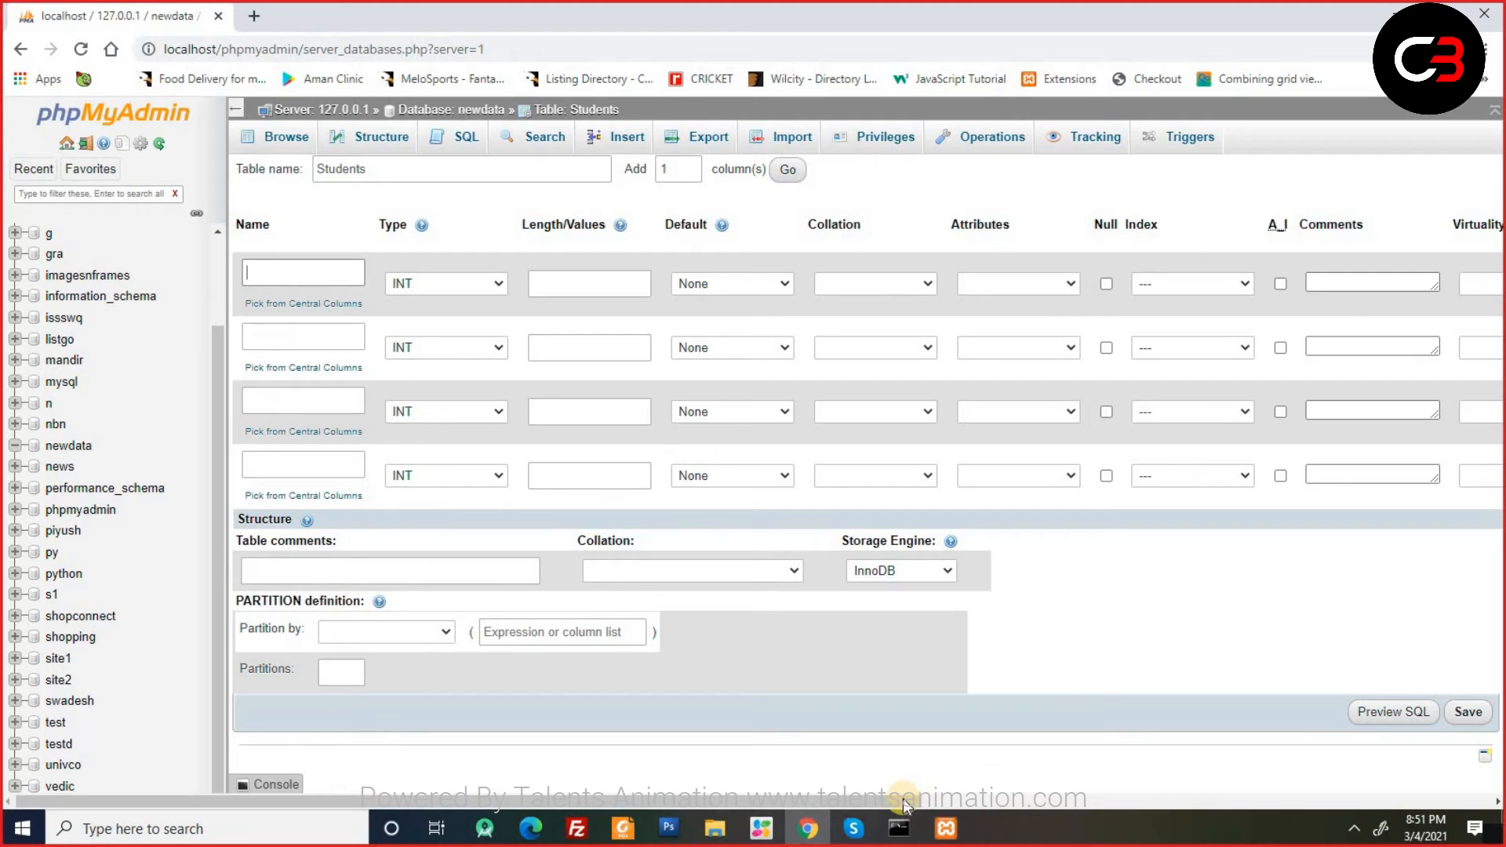
pyautogui.moveTo(927, 797); pyautogui.dragTo(981, 796)
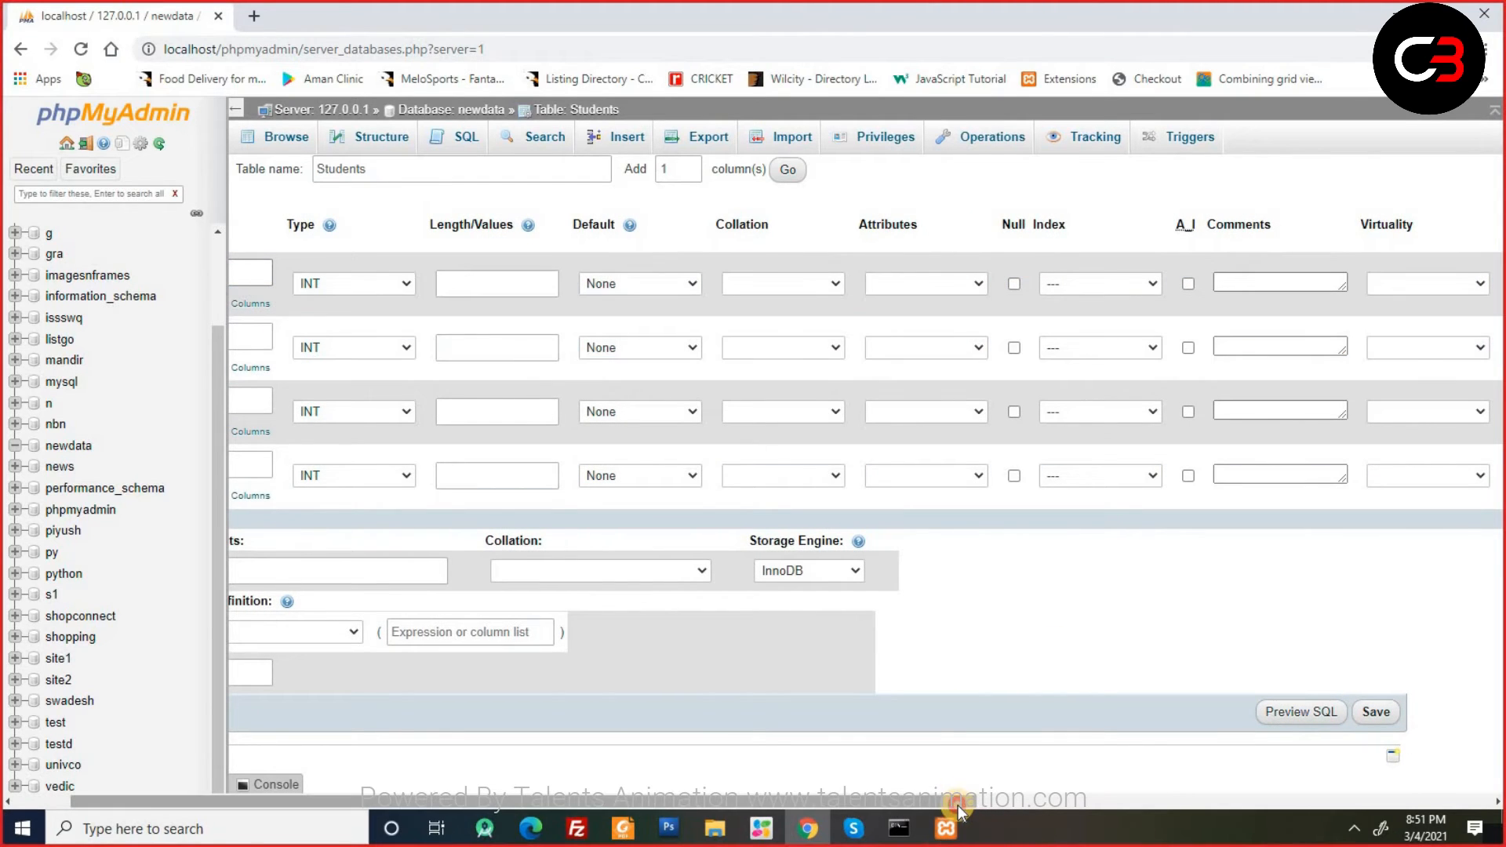
pyautogui.moveTo(958, 802); pyautogui.dragTo(590, 799)
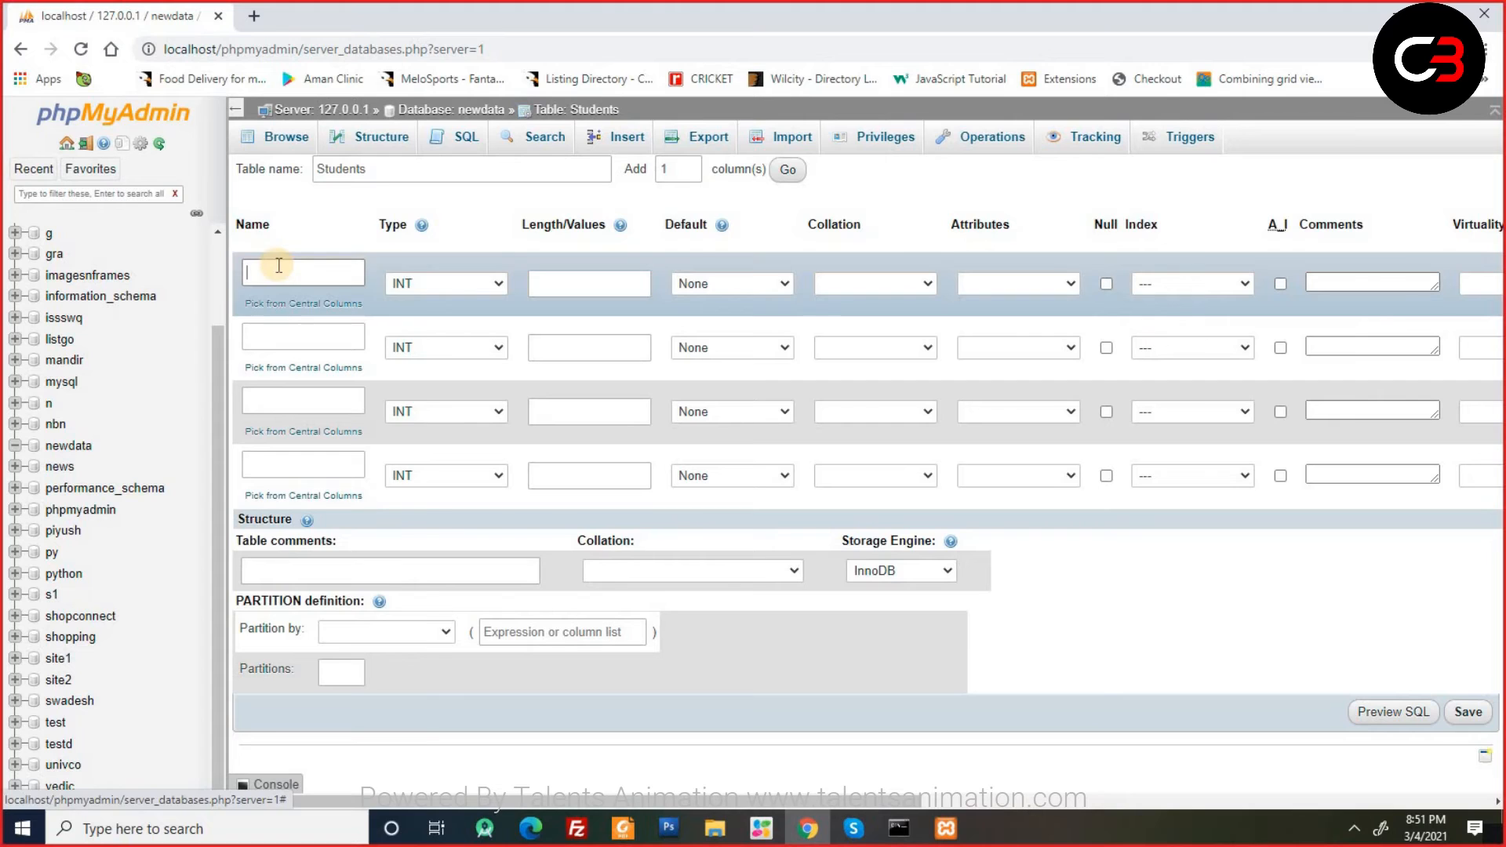
pyautogui.click(278, 265)
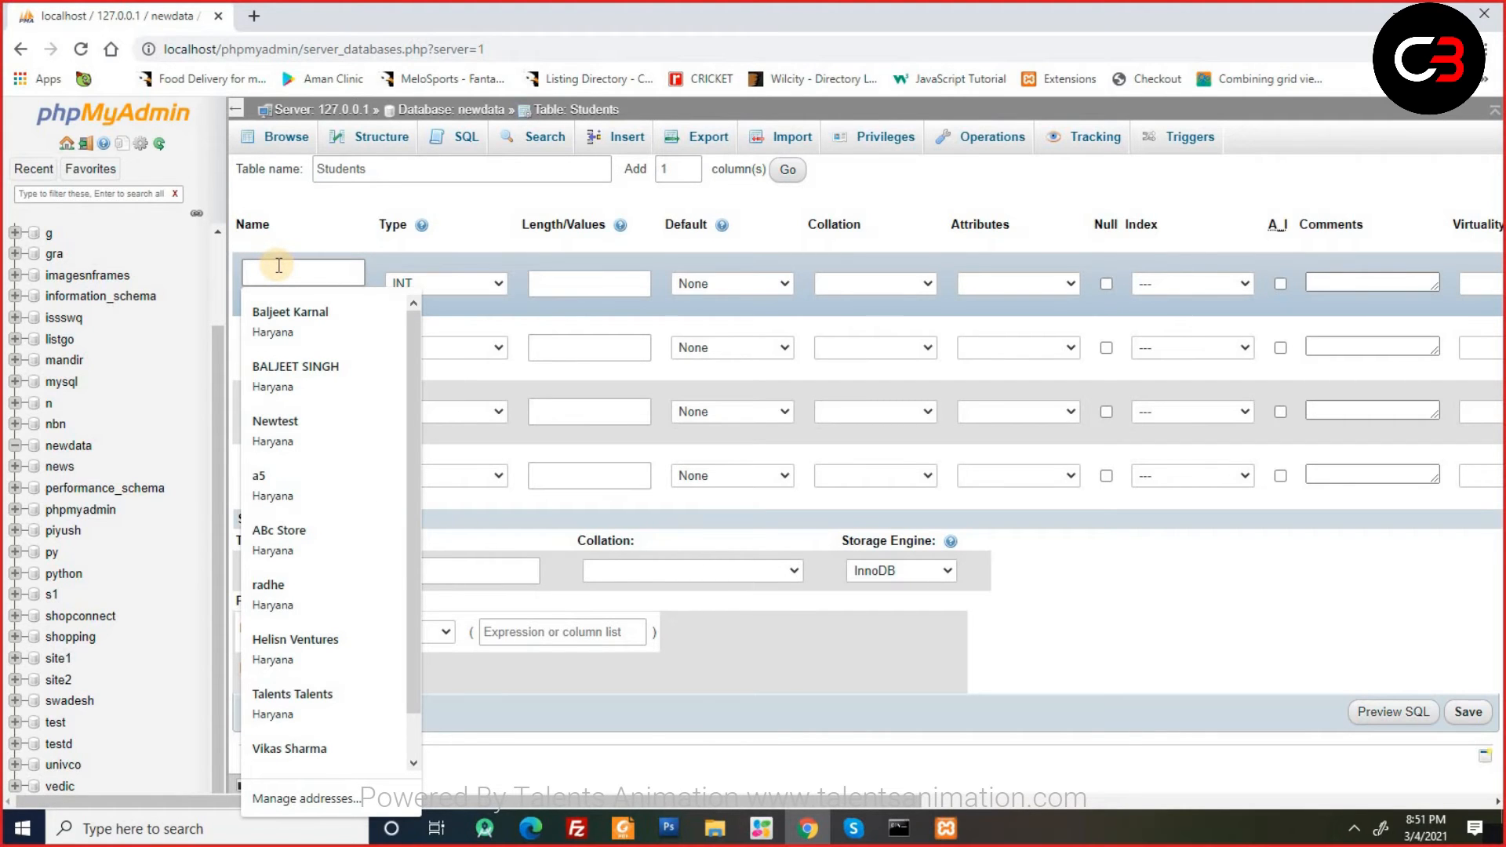
# Open a new Notepad document and write "Students" on the first line.
pyautogui.press('super+r')
pyautogui.write('note')
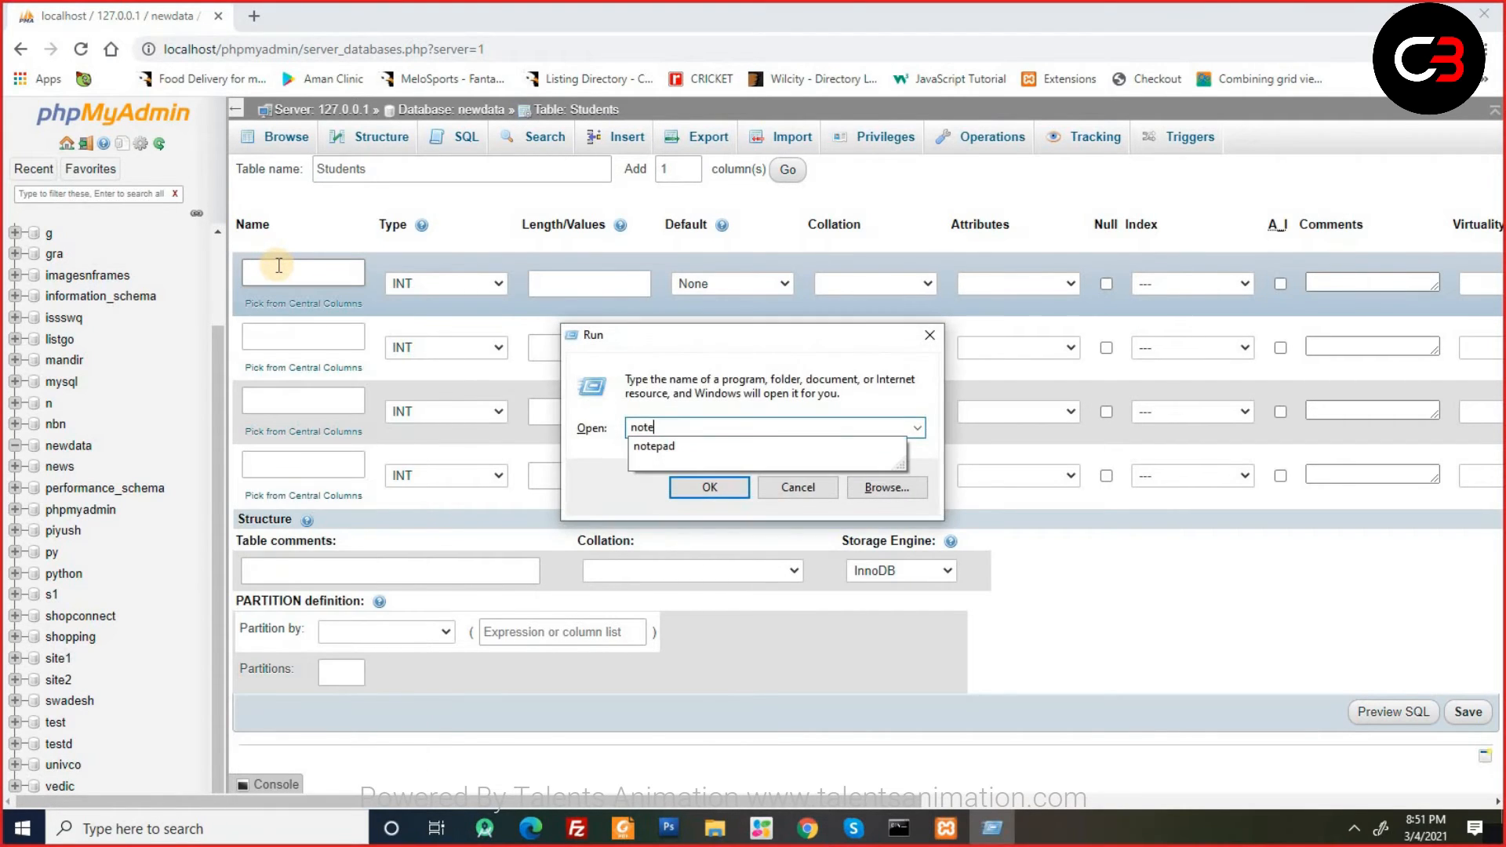
pyautogui.write('pad')
pyautogui.press('Return')
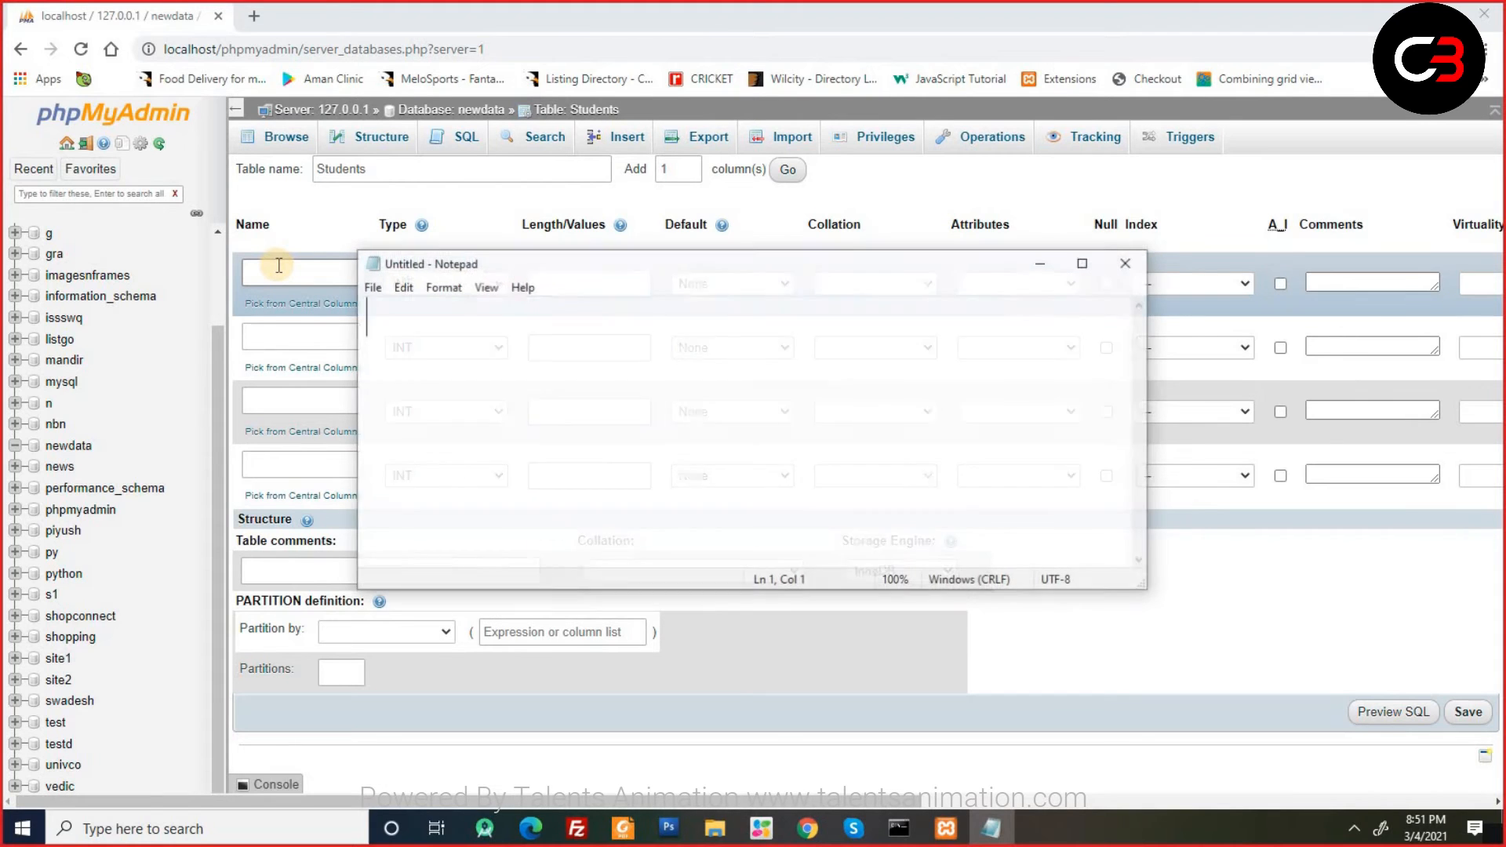
pyautogui.write('Students')
pyautogui.press('Return')
pyautogui.write('Rollno,')
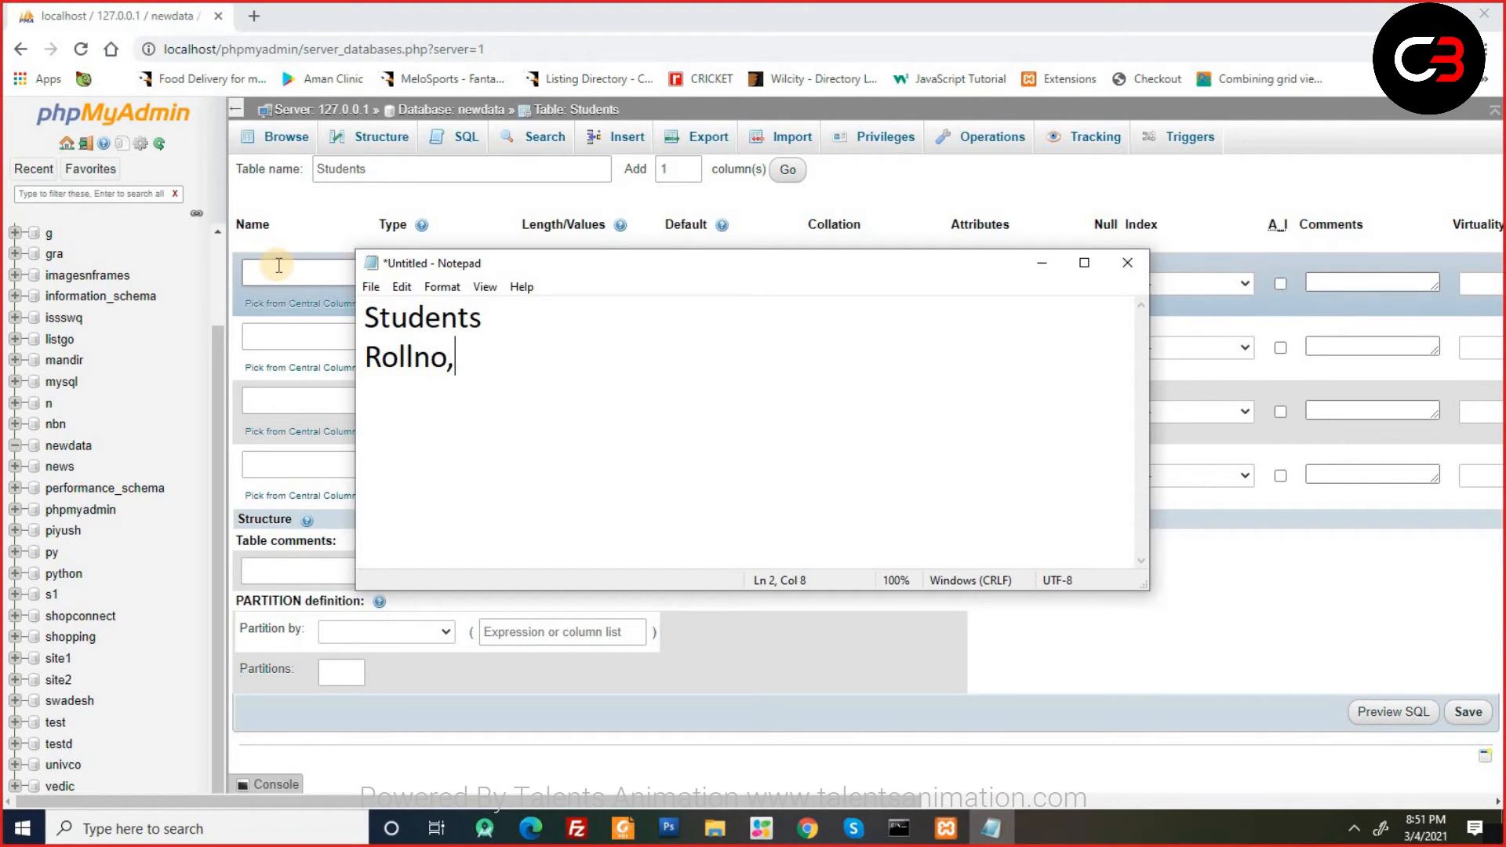
pyautogui.press('BackSpace')
pyautogui.press('BackSpace')
pyautogui.press('BackSpace')
pyautogui.write('reg')
pyautogui.press('BackSpace')
pyautogui.press('BackSpace')
pyautogui.press('BackSpace')
pyautogui.write('egistration')
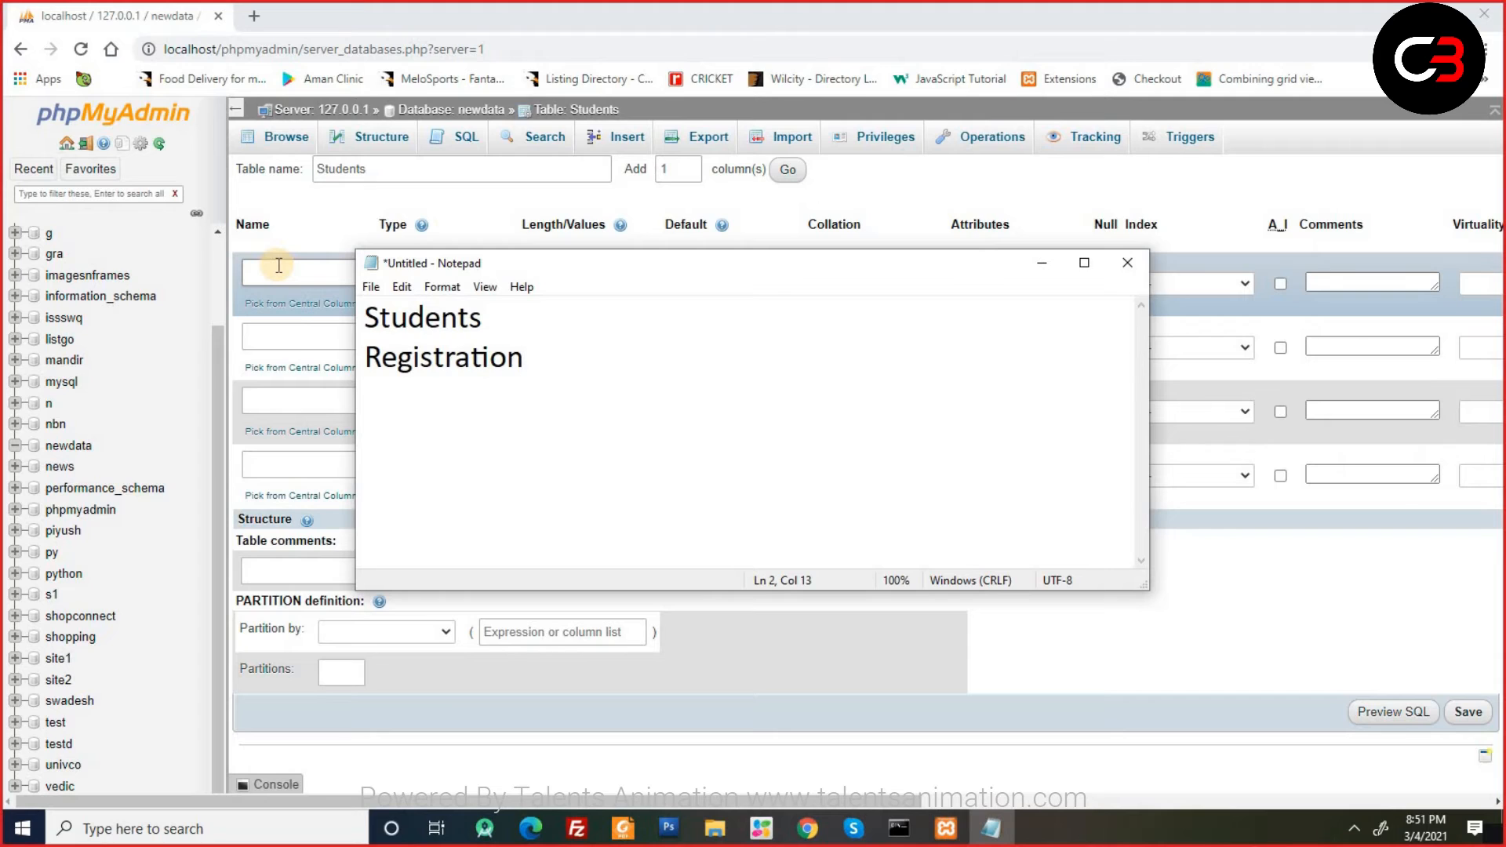
# Replace the second line of the note with "studentid (primary key)".
pyautogui.hotkey('shift', 'Home')
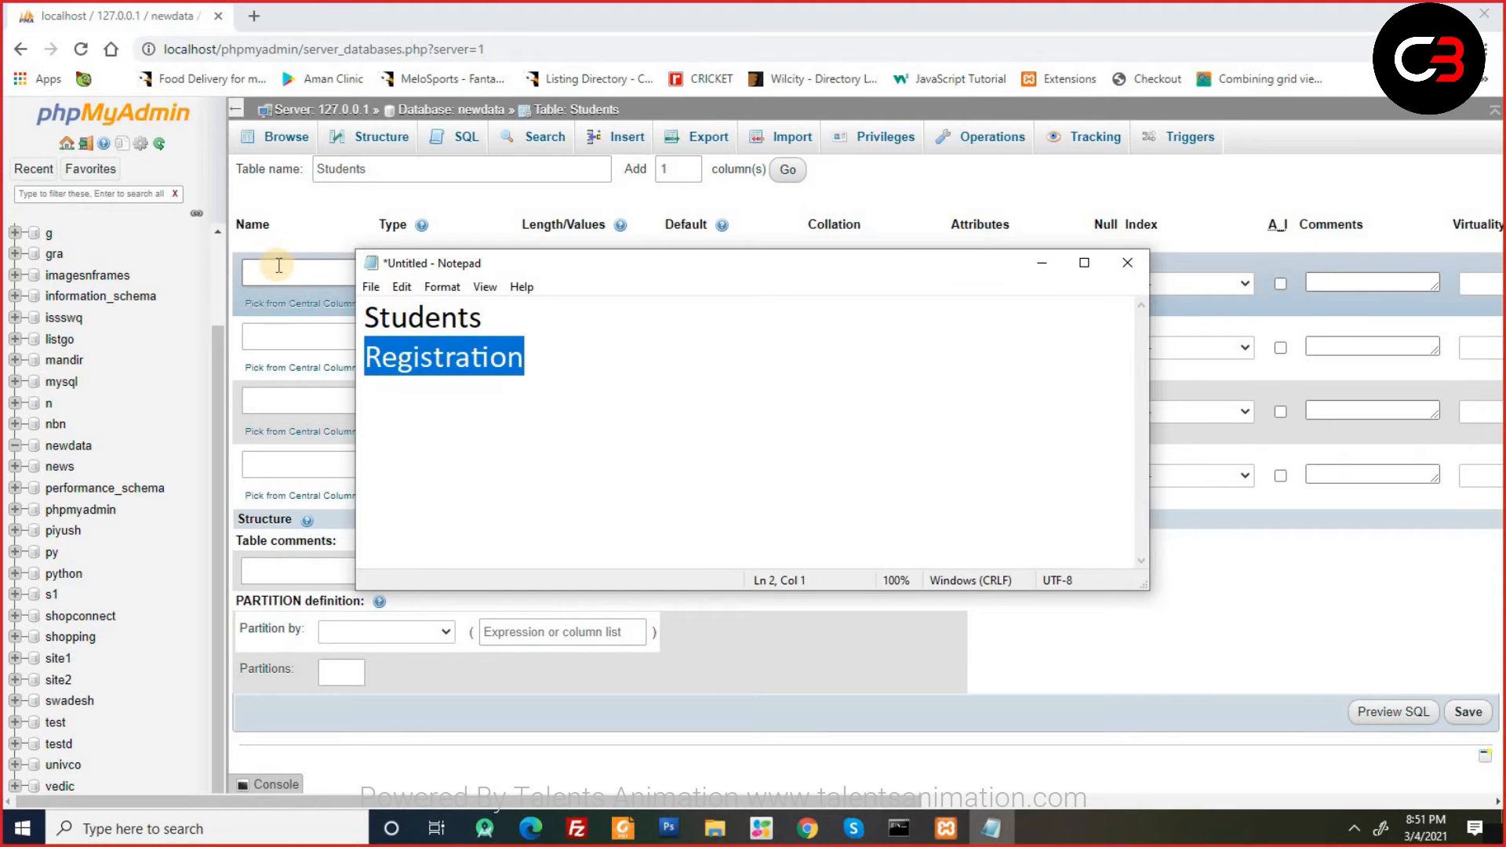
pyautogui.write('stude')
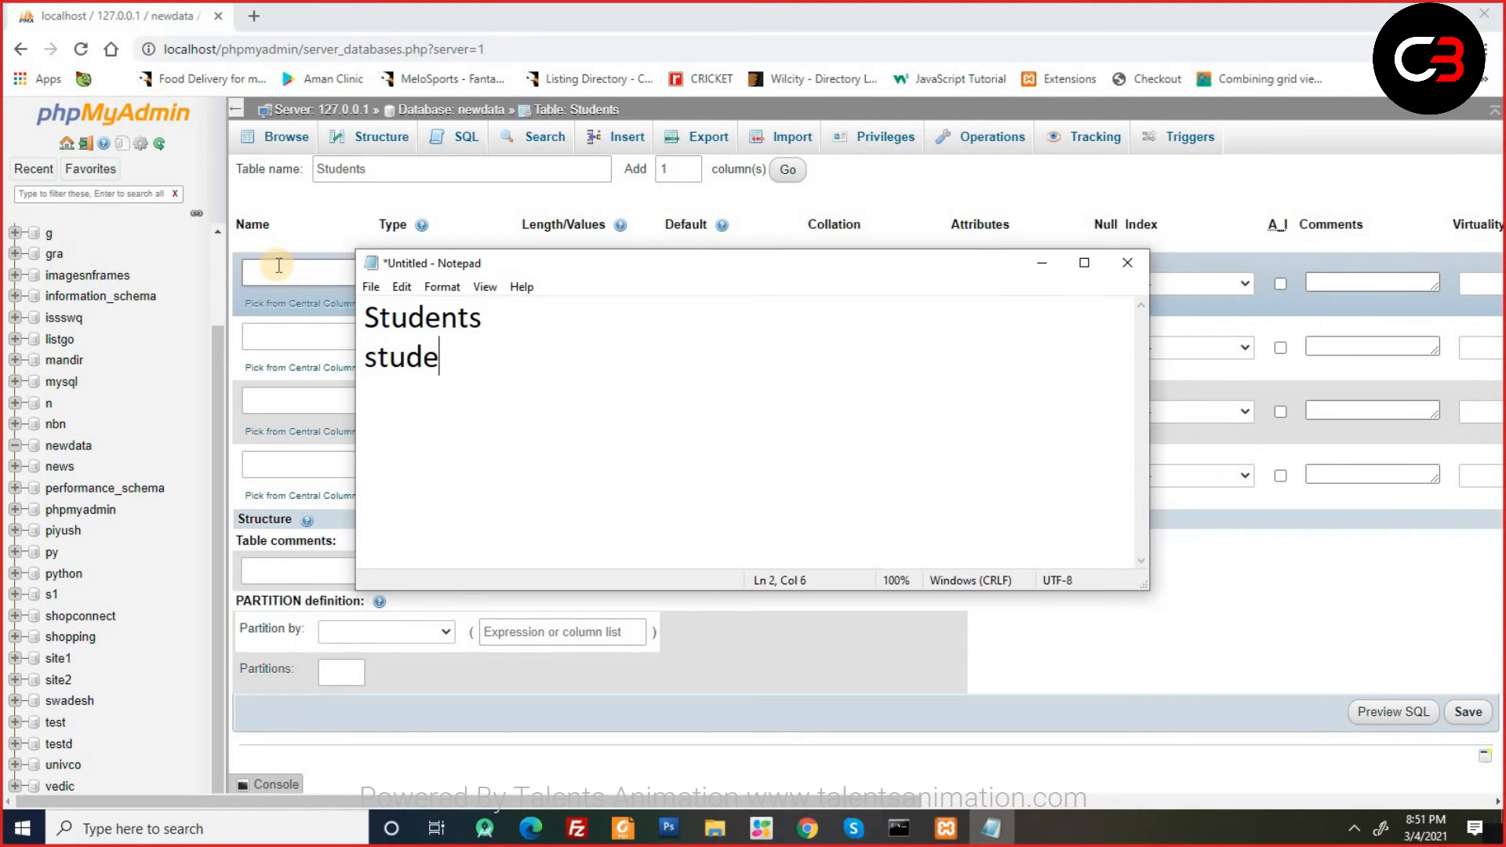
pyautogui.write('ntid (')
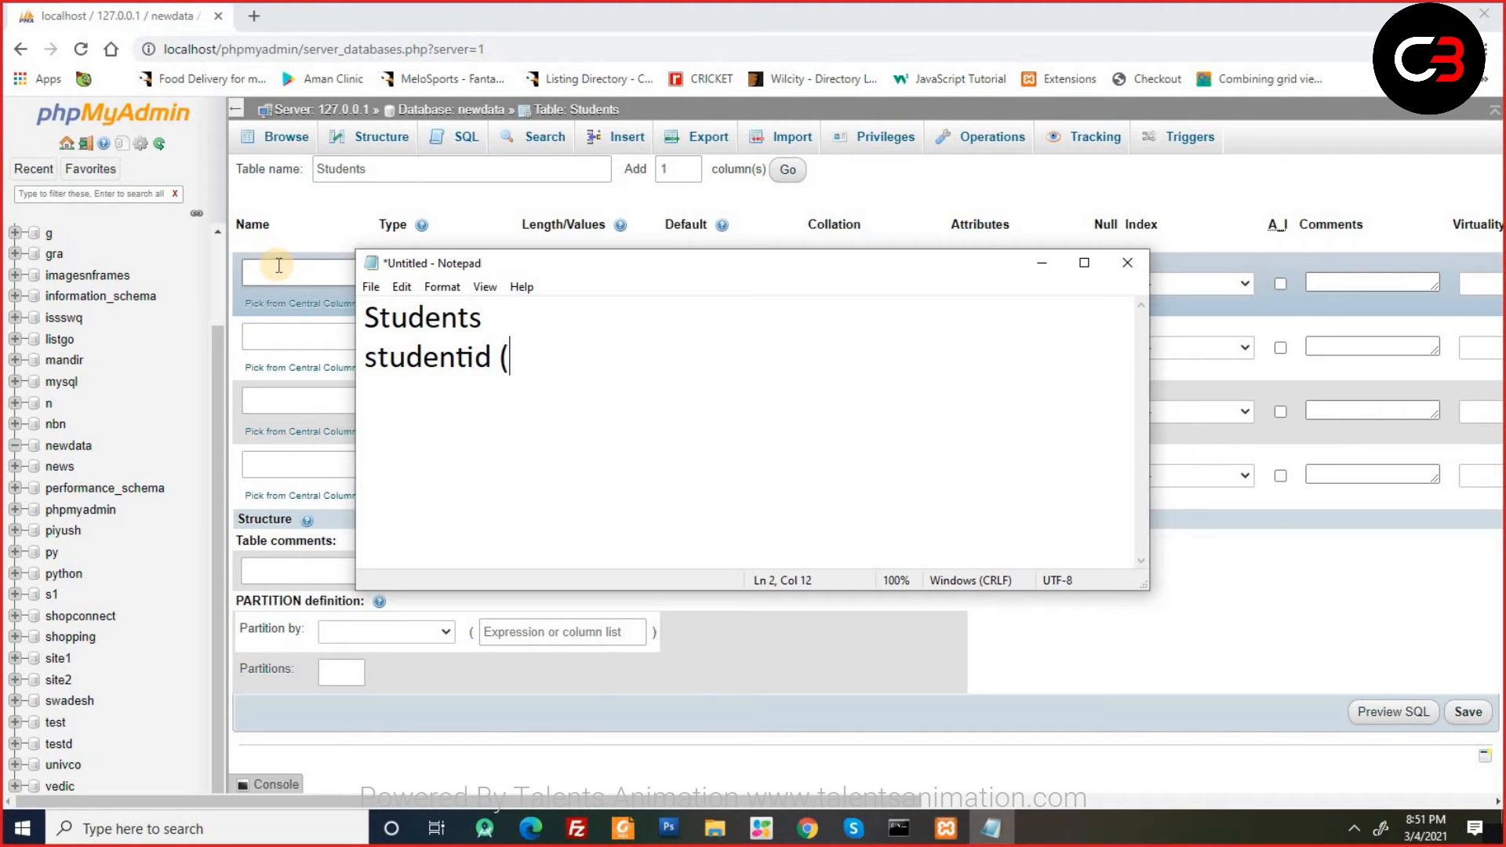
pyautogui.write('primary key)')
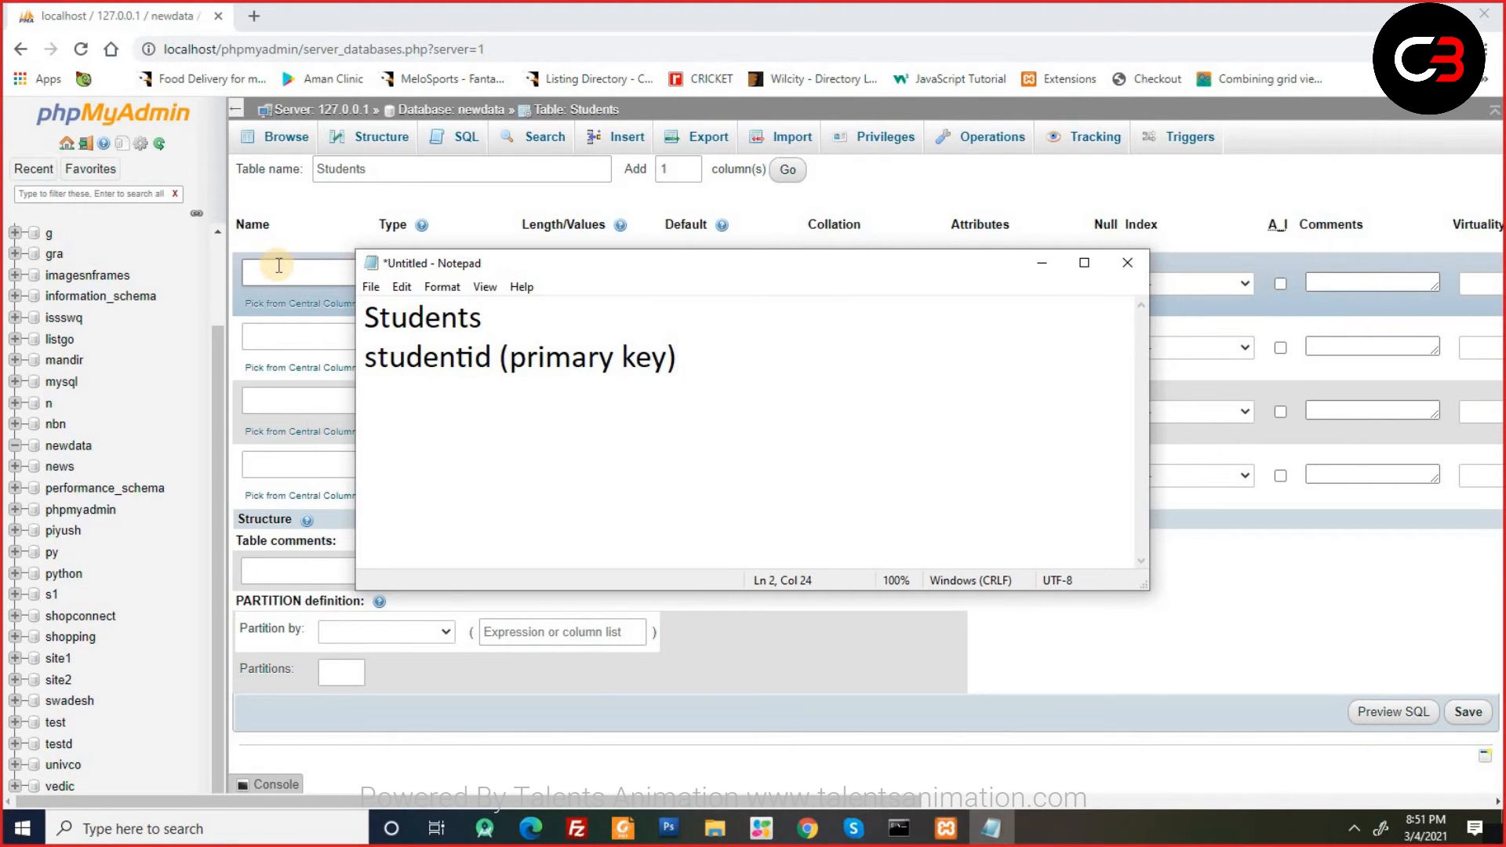
# Switch to phpMyAdmin and name the first column "StudentID", keeping the INT type and an empty length.
pyautogui.hotkey('alt', 'Tab')
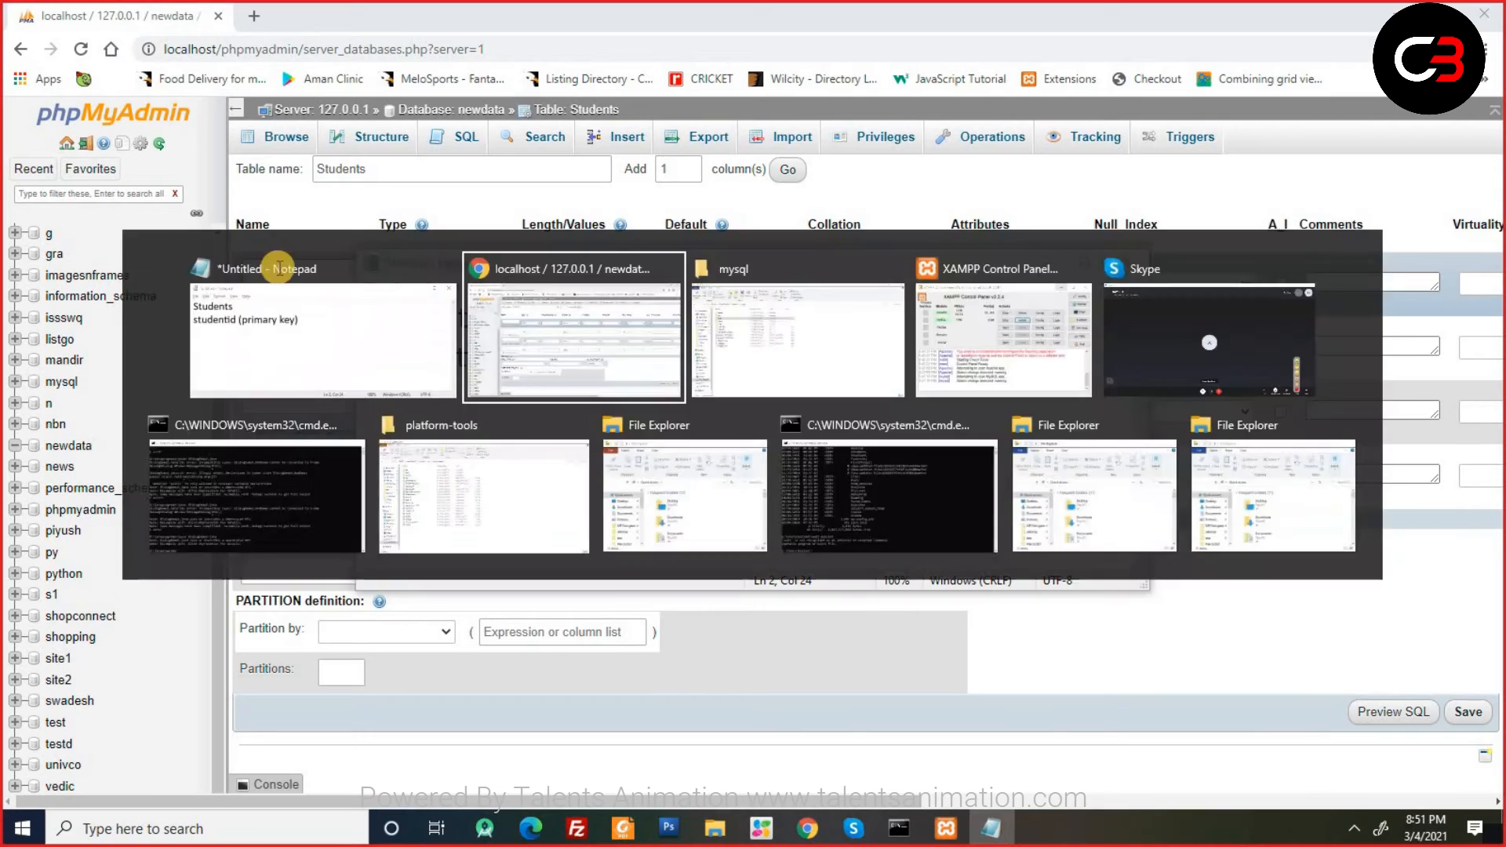
pyautogui.write('StudentID')
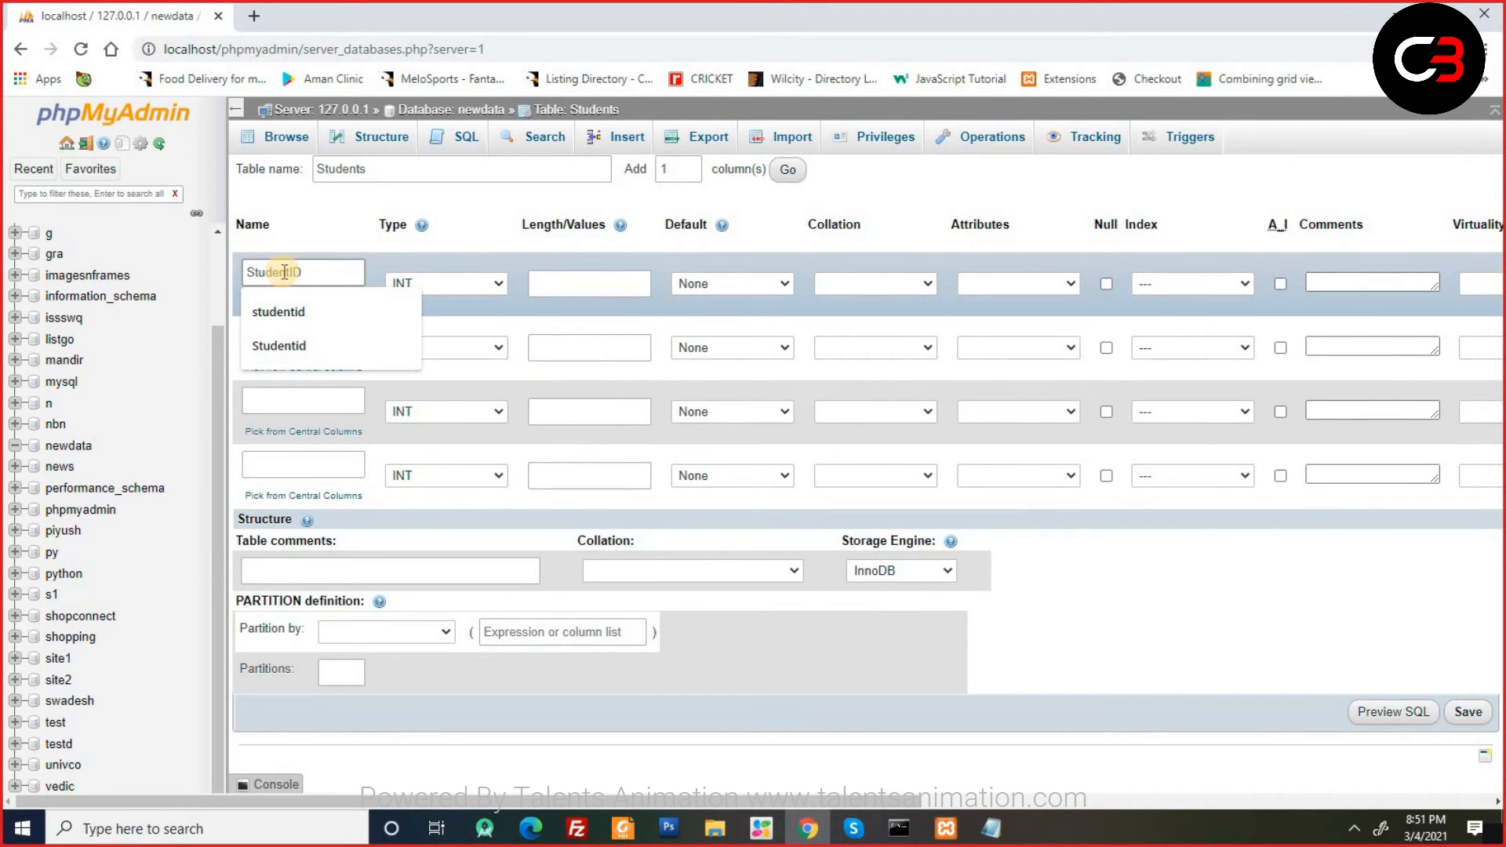
pyautogui.press('Tab')
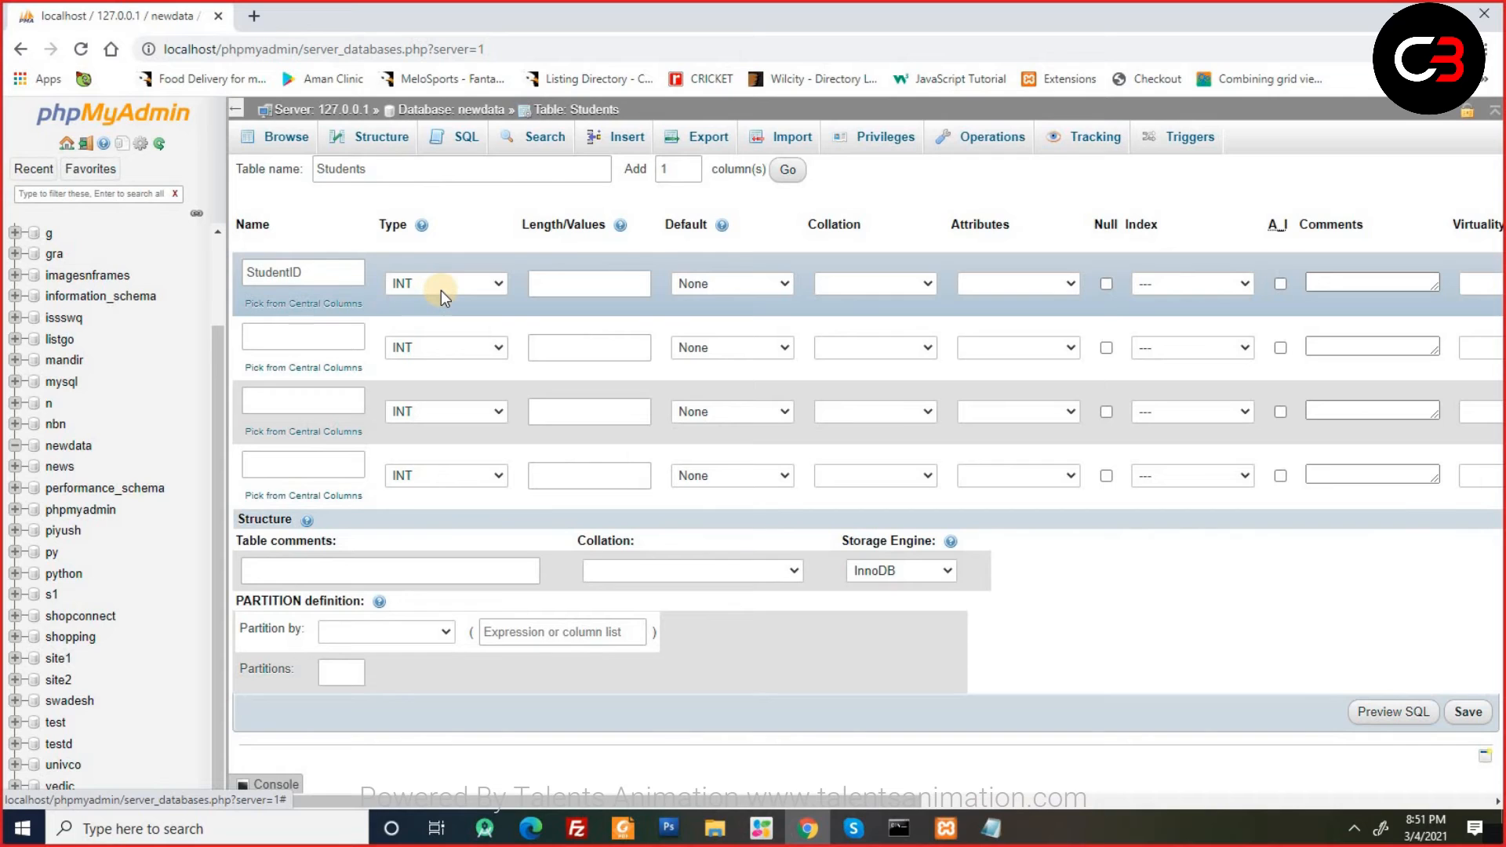
pyautogui.click(574, 283)
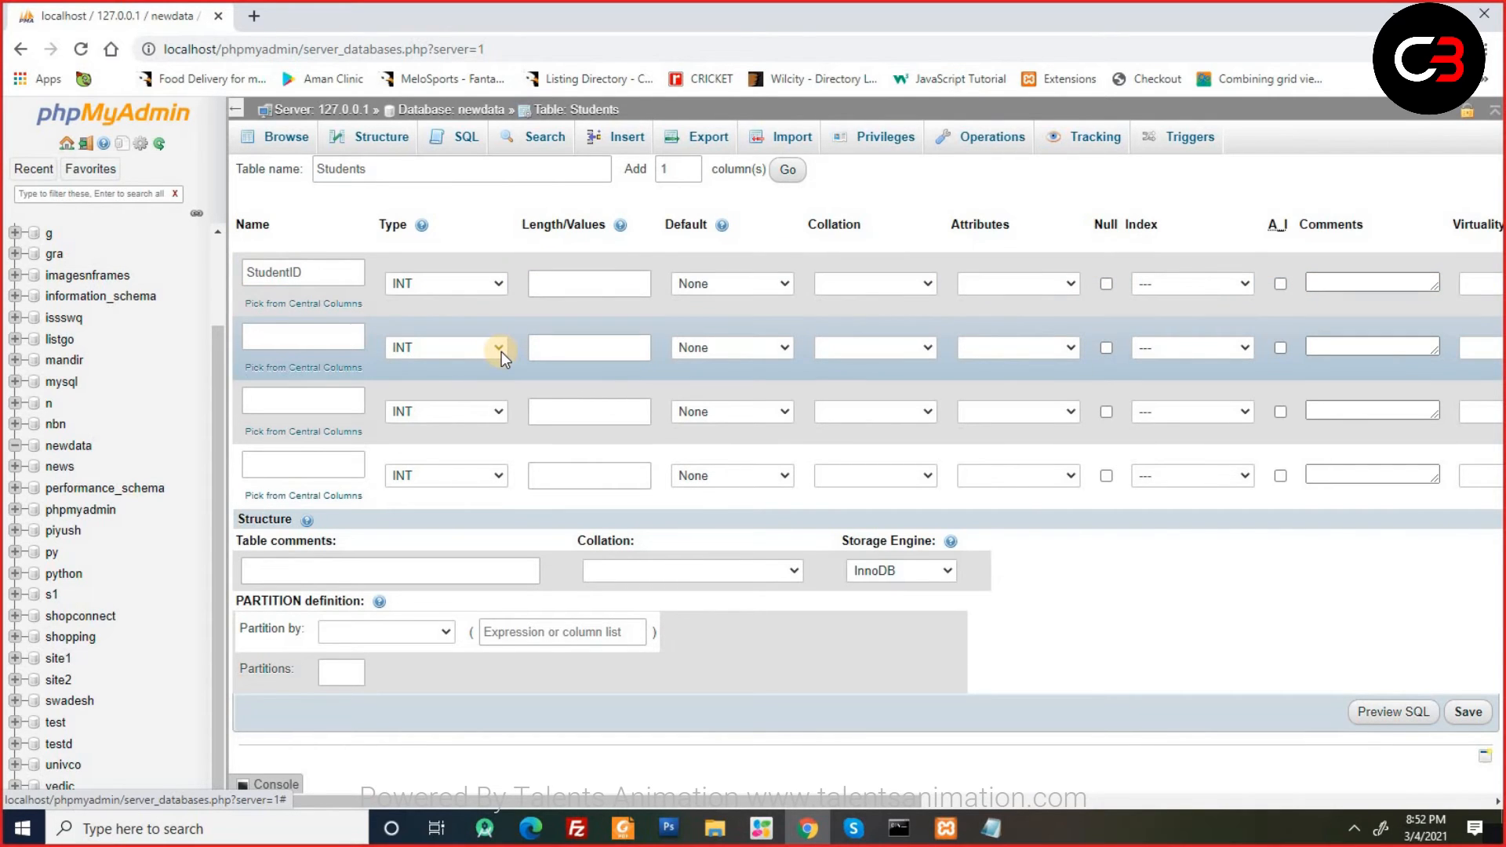
pyautogui.click(616, 286)
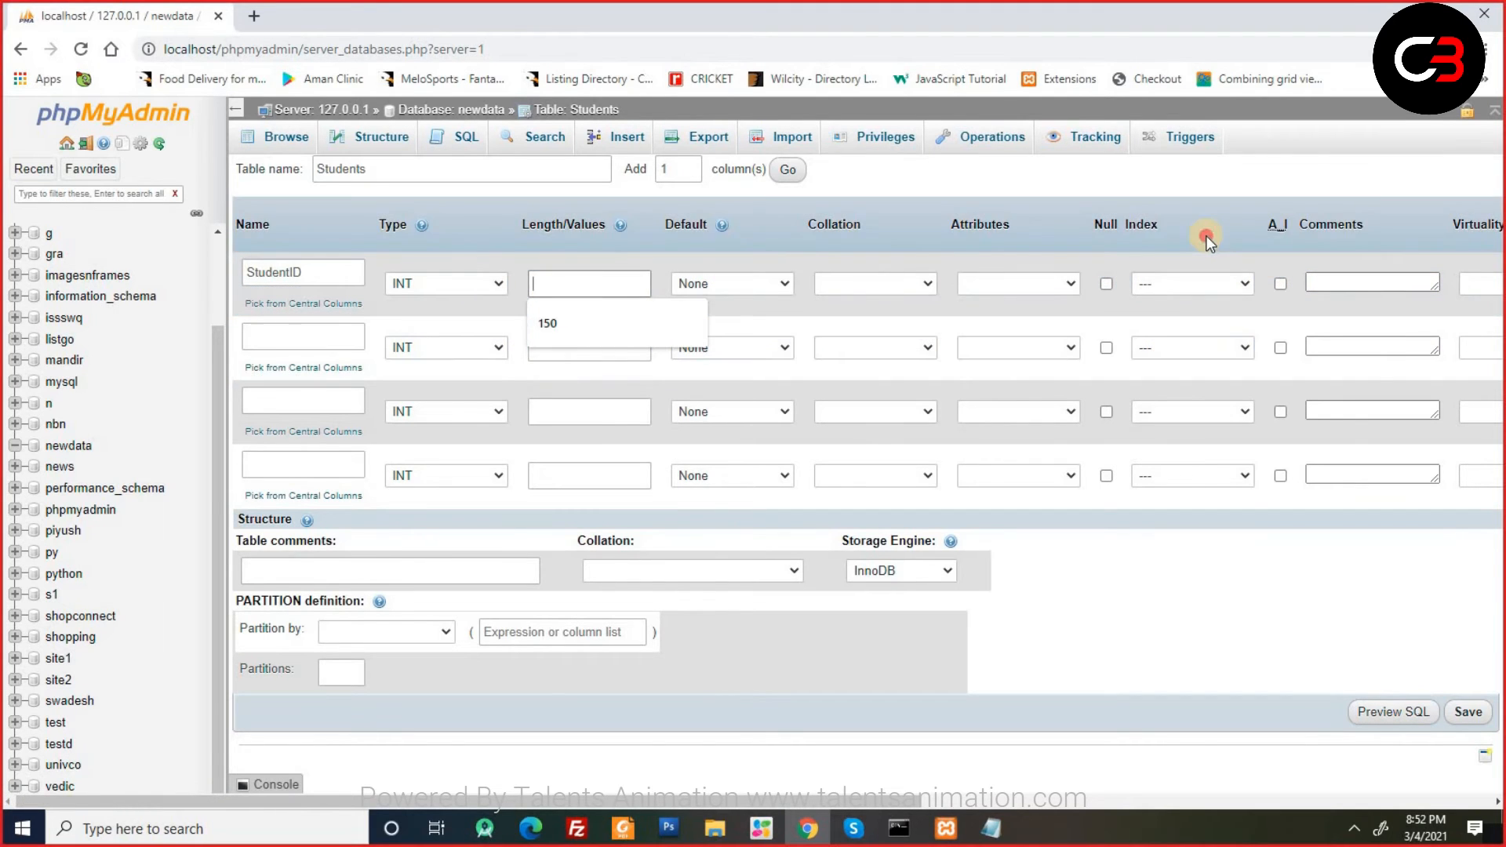
# Try to set the StudentID column's index to PRIMARY with auto-increment enabled, closing the Add index dialog without submitting it.
pyautogui.click(1184, 281)
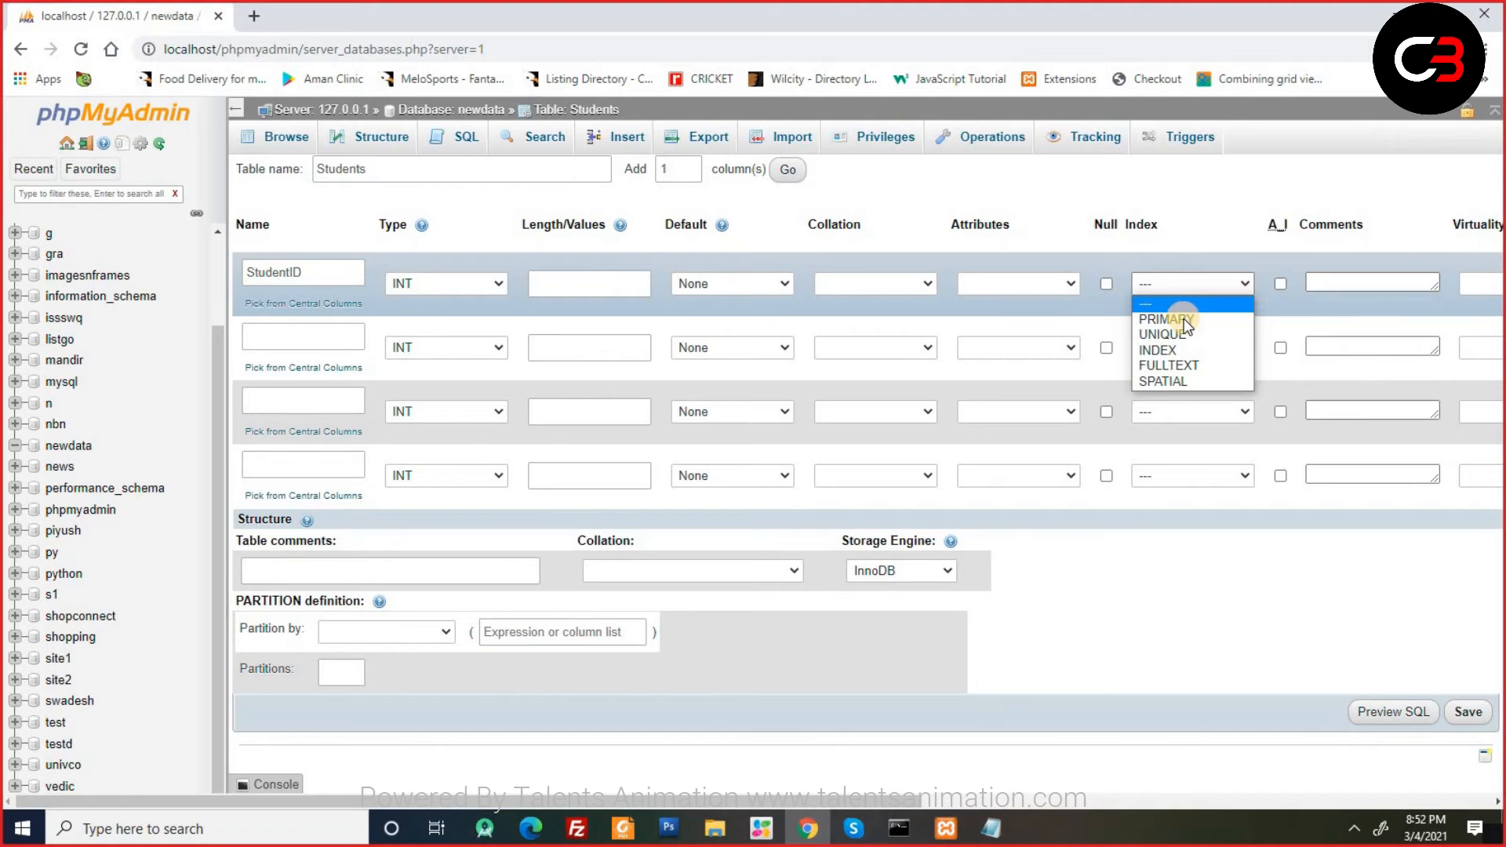
pyautogui.click(1183, 318)
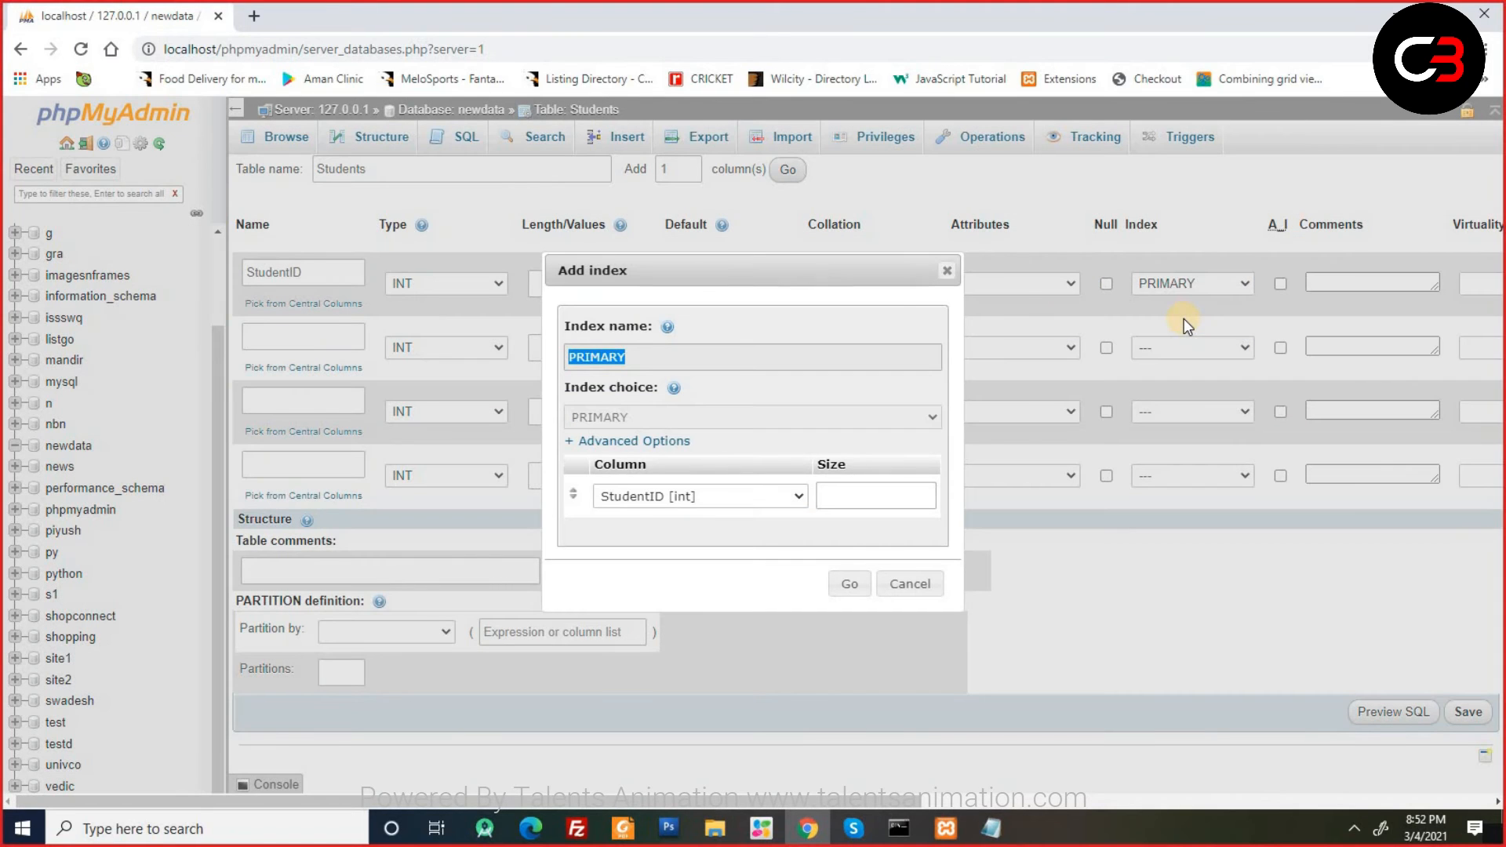
pyautogui.click(947, 272)
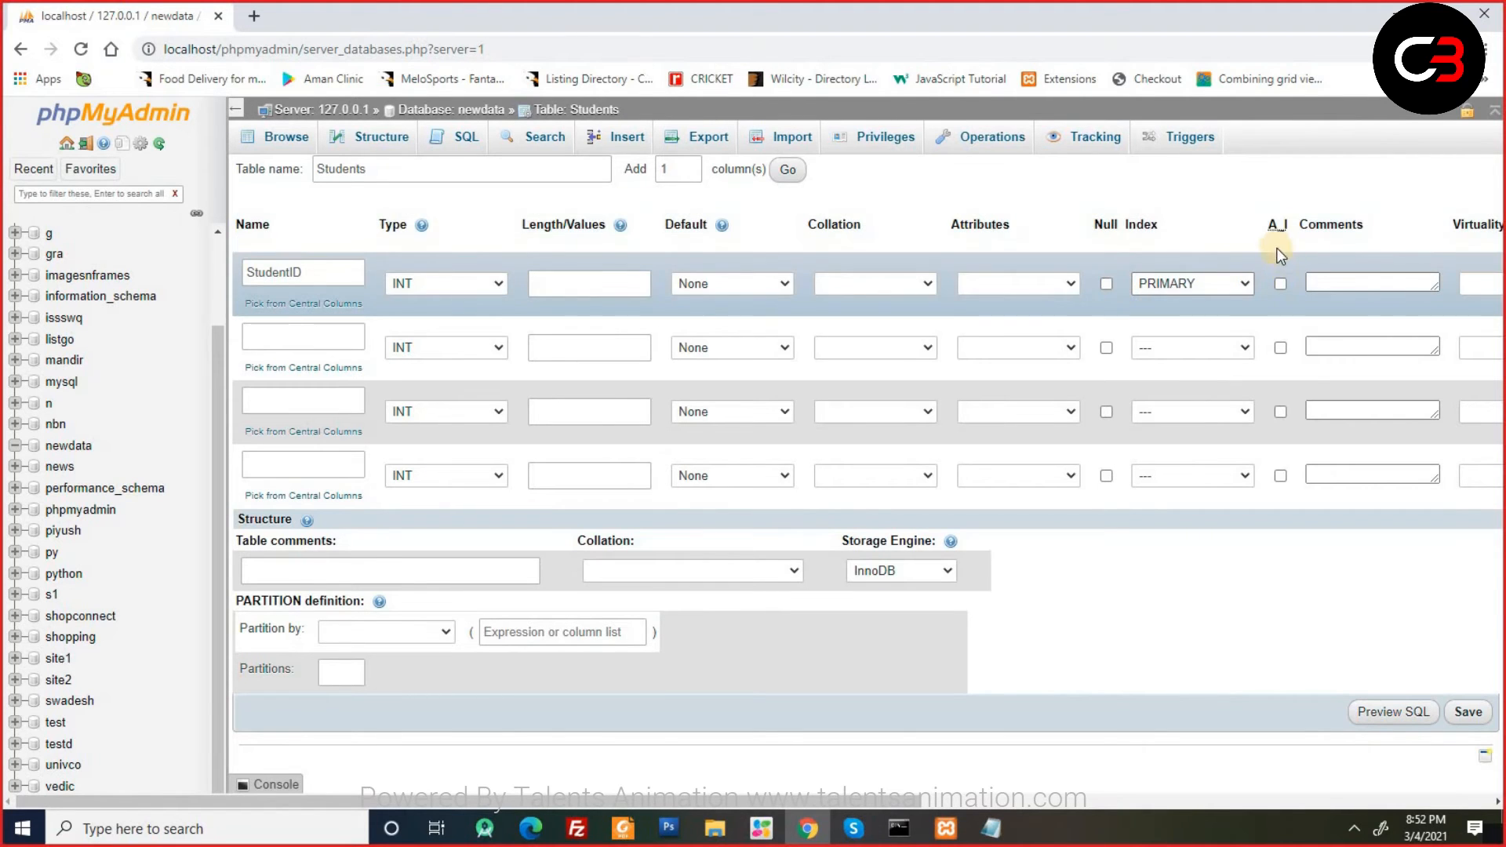
pyautogui.click(1280, 284)
# Name the second column "Name" and give it the TEXT type with a length of 50.
pyautogui.click(343, 336)
pyautogui.write('Name')
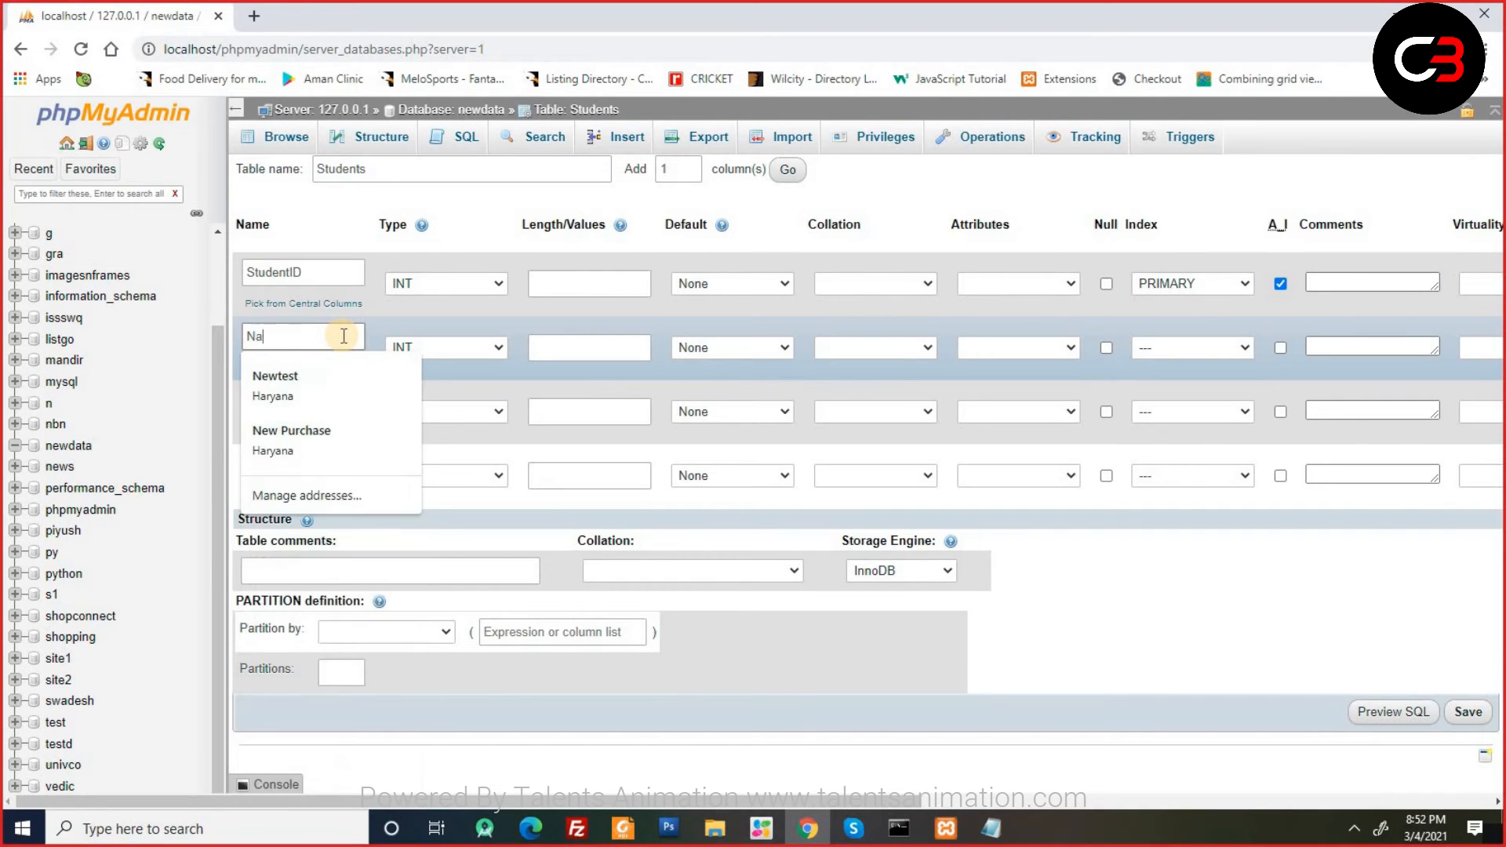
pyautogui.click(413, 356)
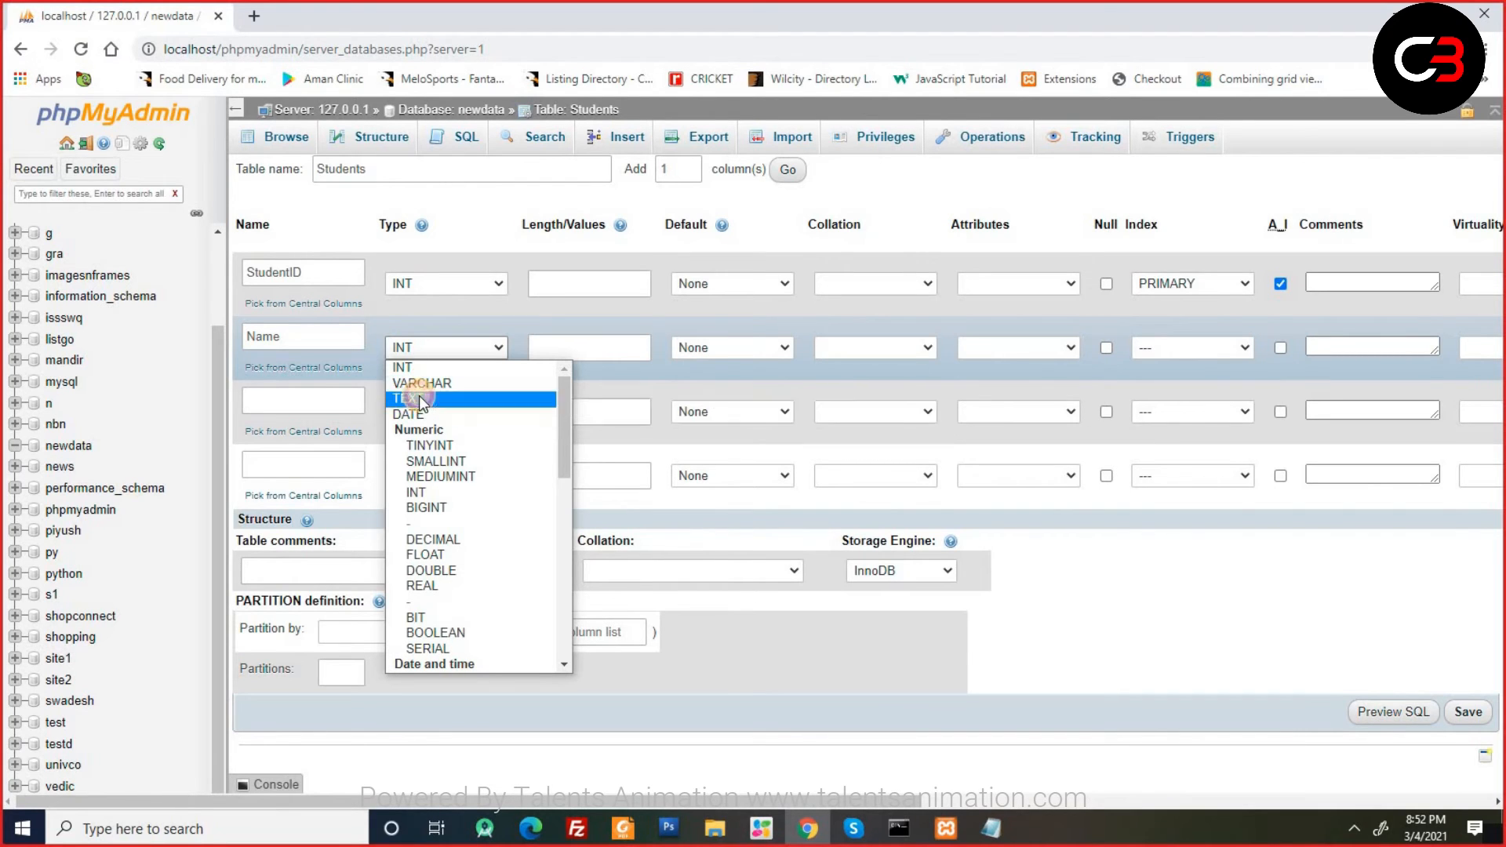
pyautogui.click(421, 400)
pyautogui.click(568, 345)
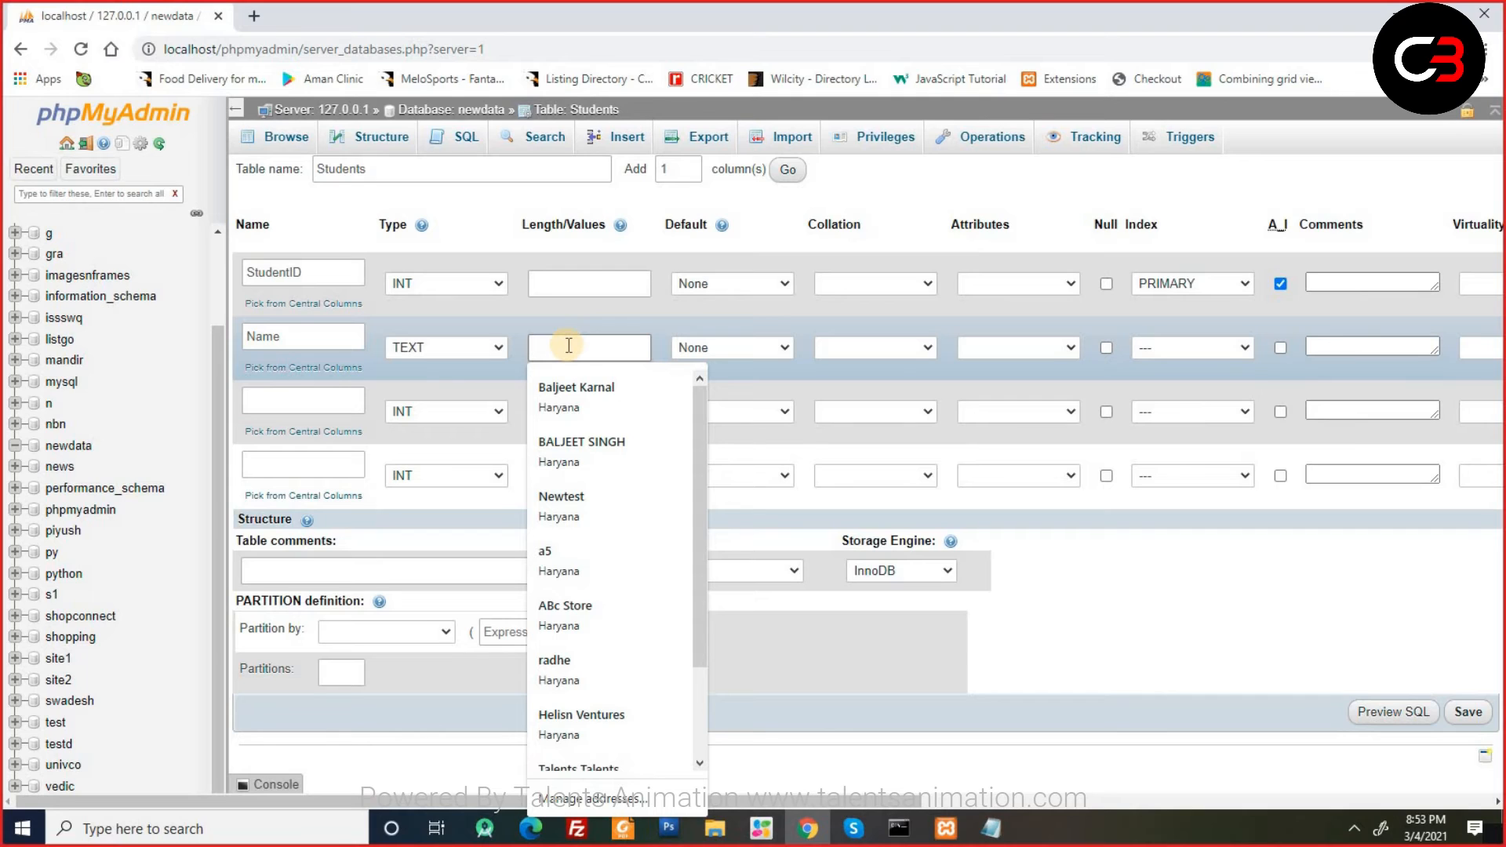
pyautogui.write('50')
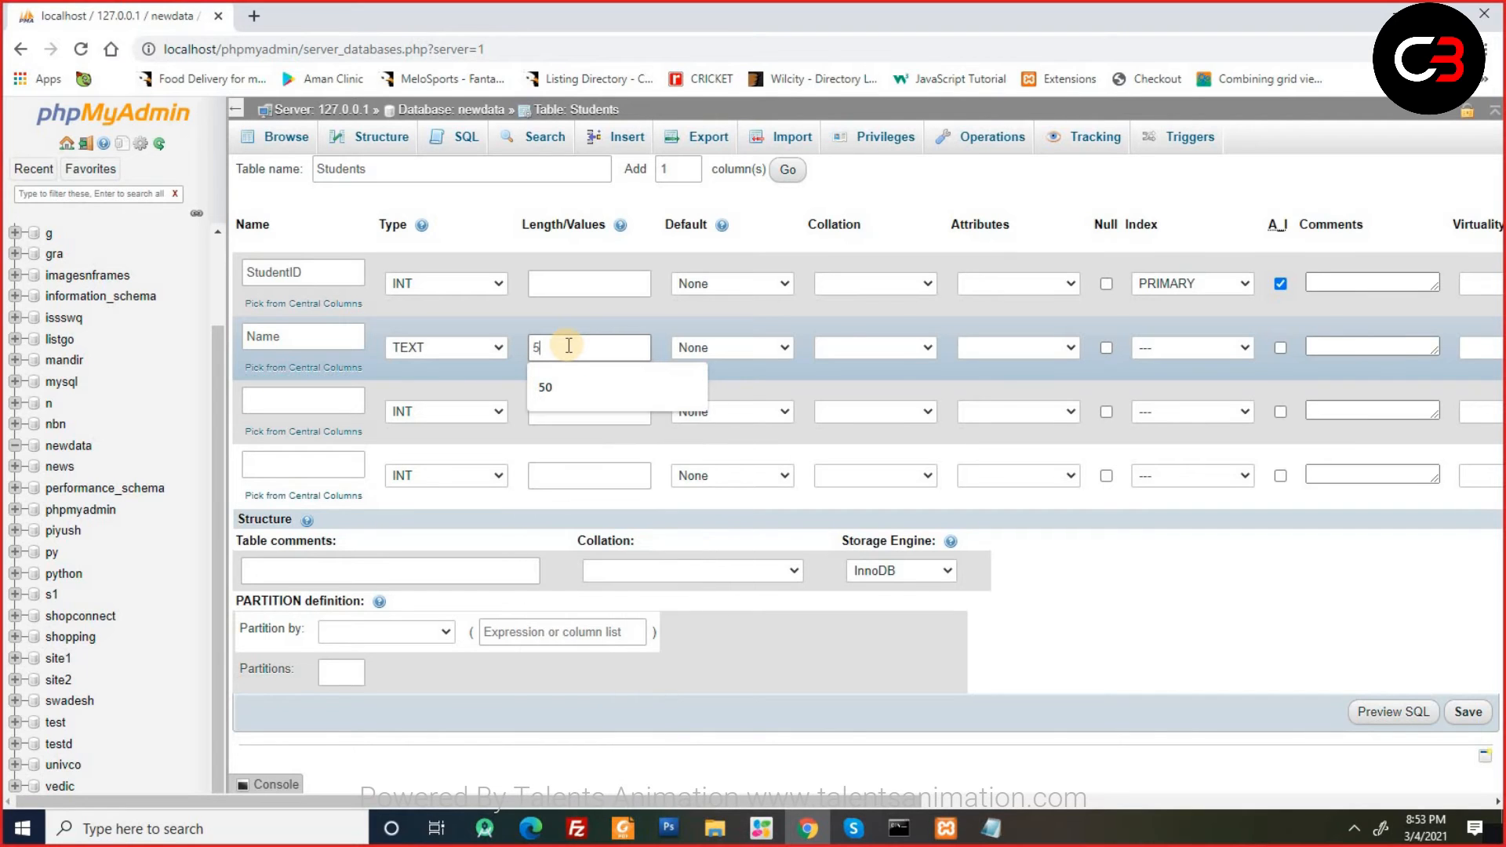
# Change the Name column's type to VARCHAR and keep its length.
pyautogui.click(459, 348)
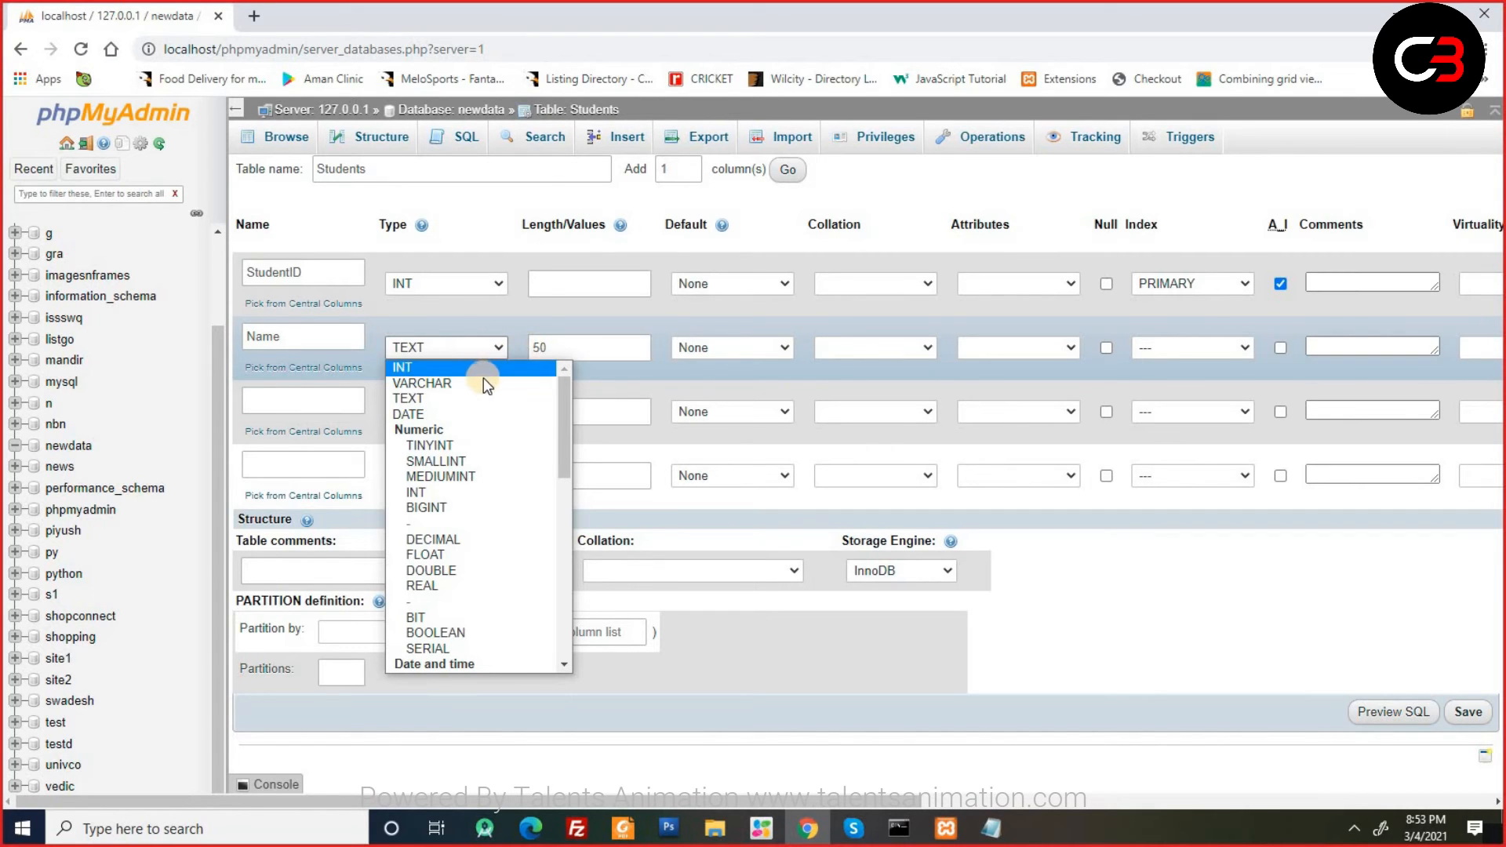
pyautogui.click(482, 379)
pyautogui.click(585, 341)
pyautogui.doubleClick(585, 341)
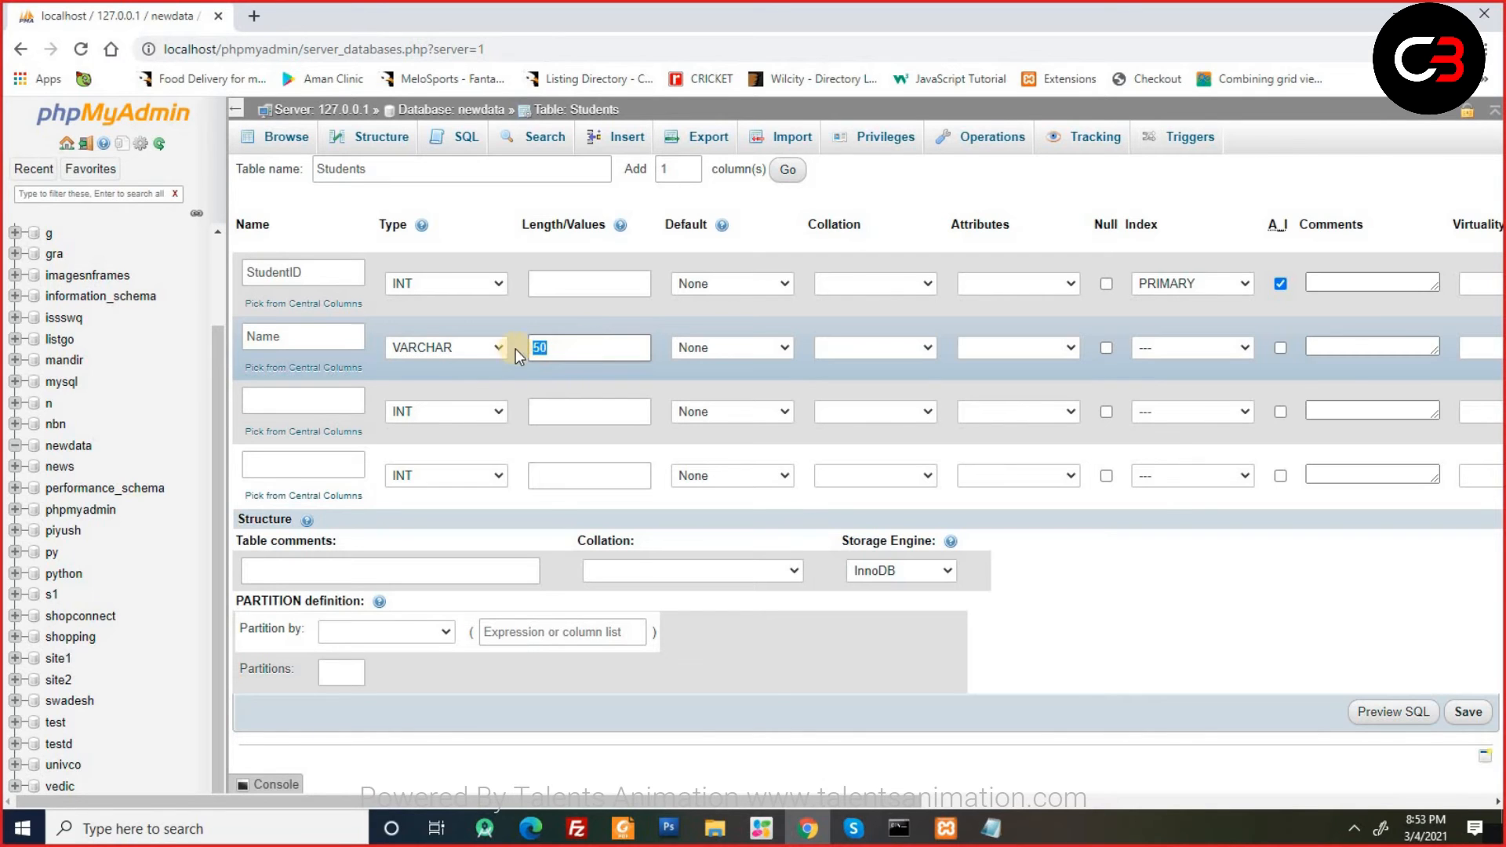
# Name the third column "Age", leave the fourth column blank, and try to save the table.
pyautogui.click(333, 403)
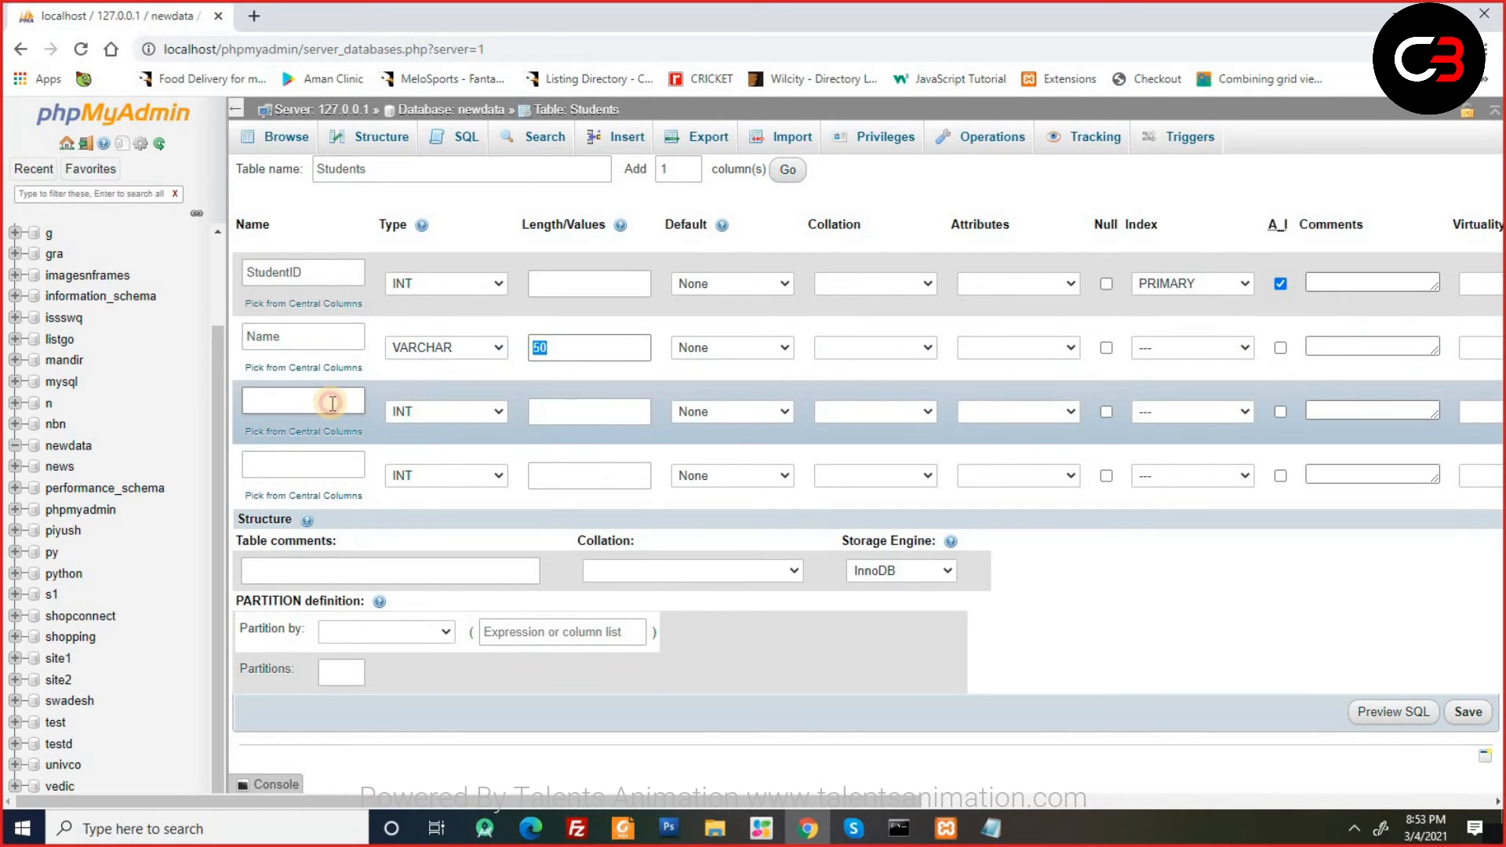
pyautogui.write('Age')
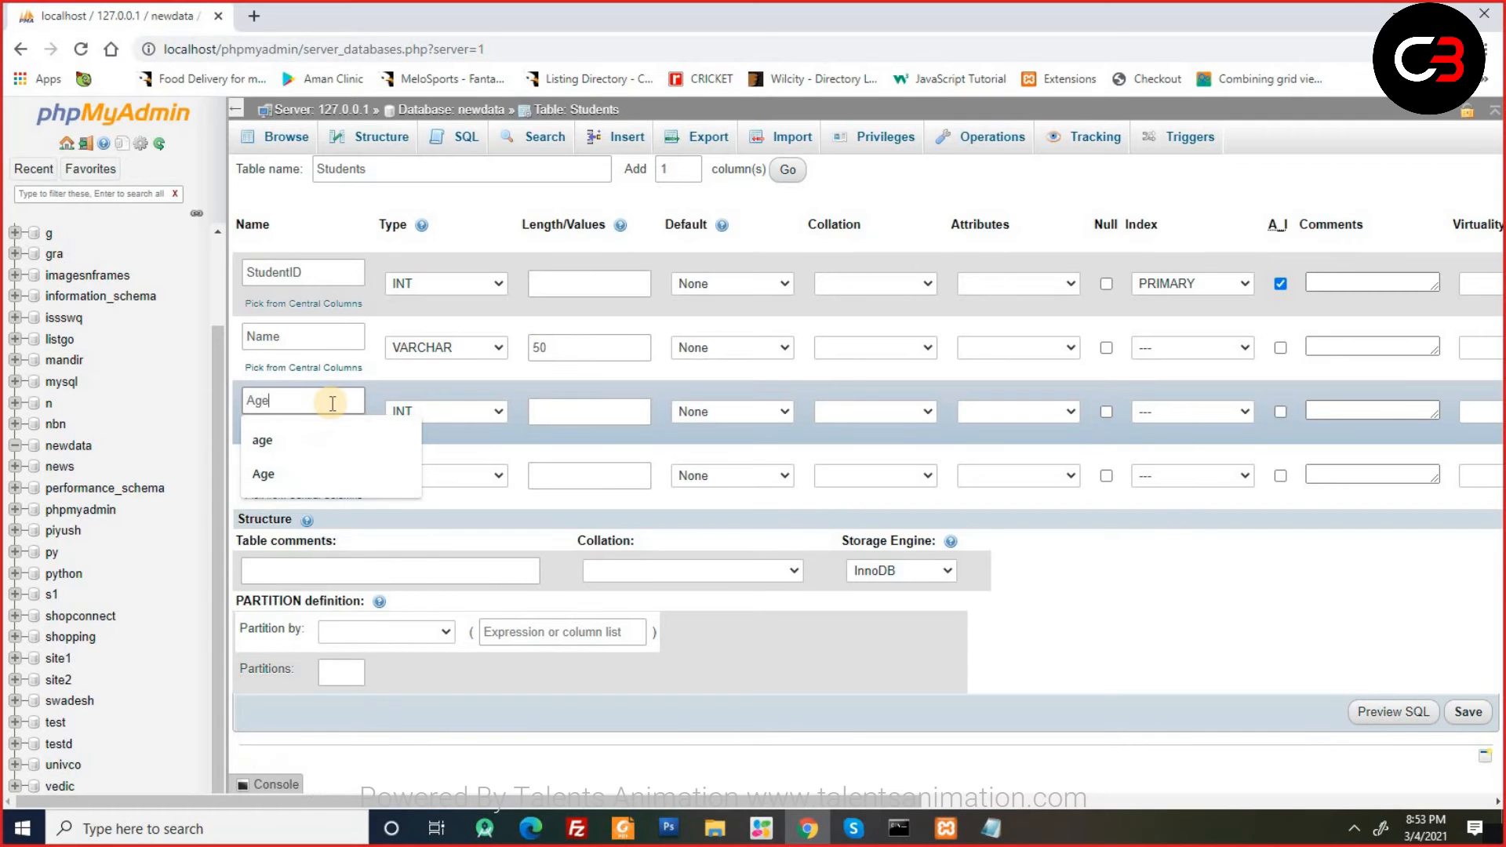
pyautogui.click(321, 463)
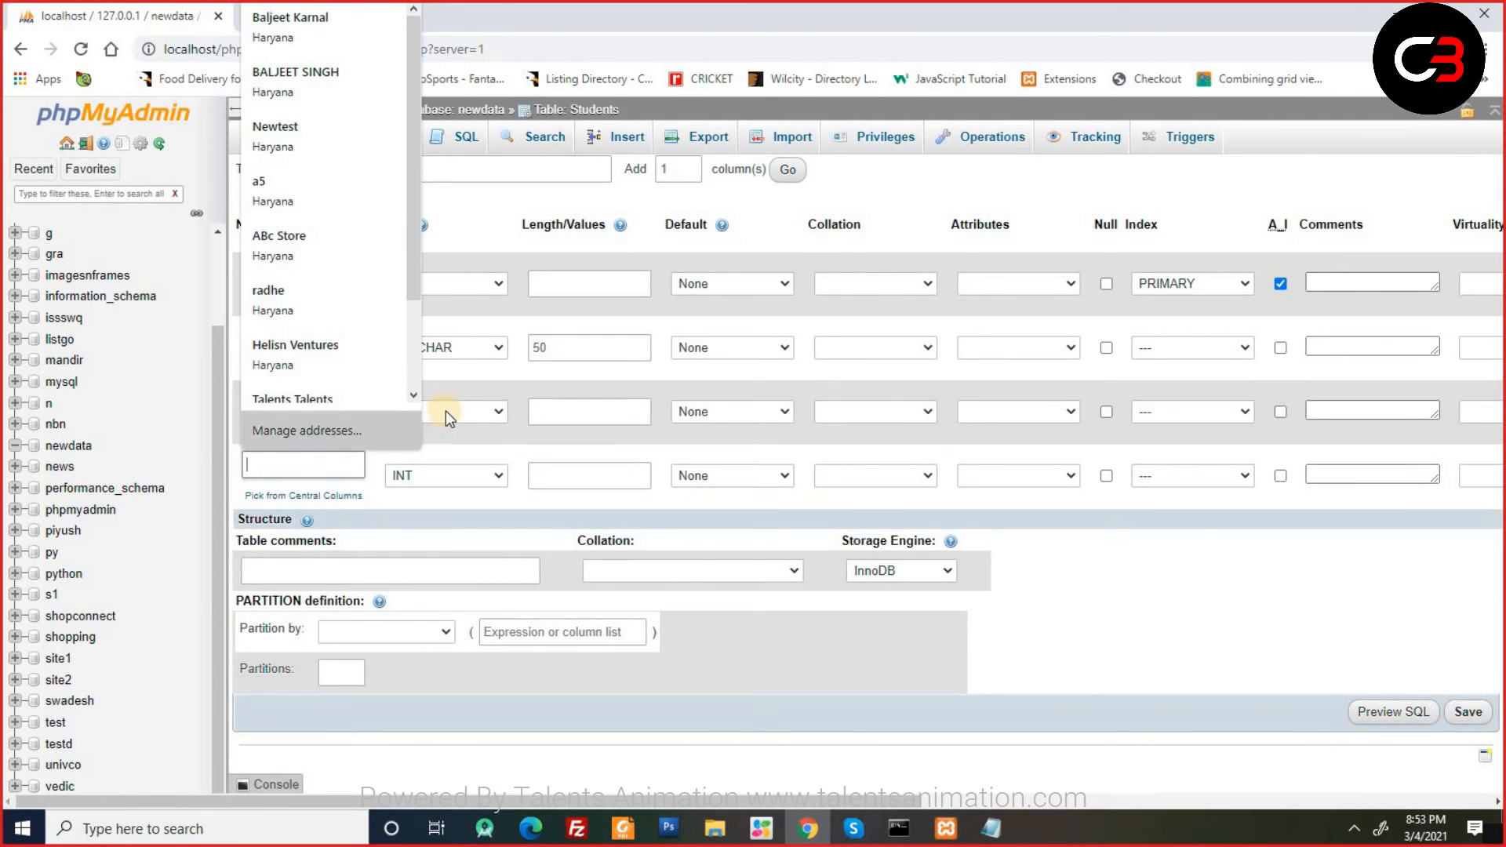
pyautogui.click(520, 394)
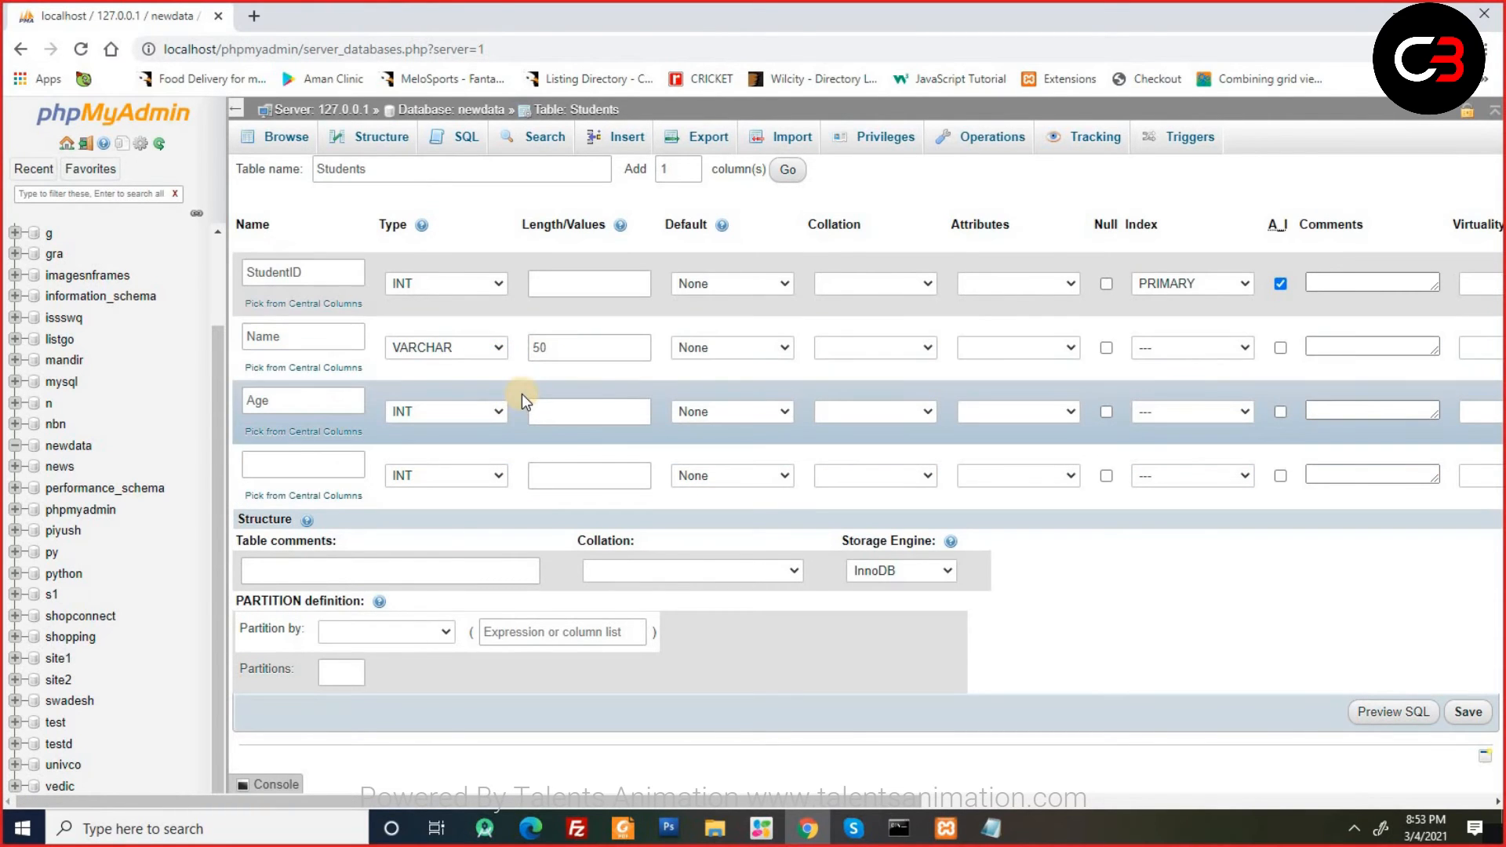
pyautogui.click(1468, 714)
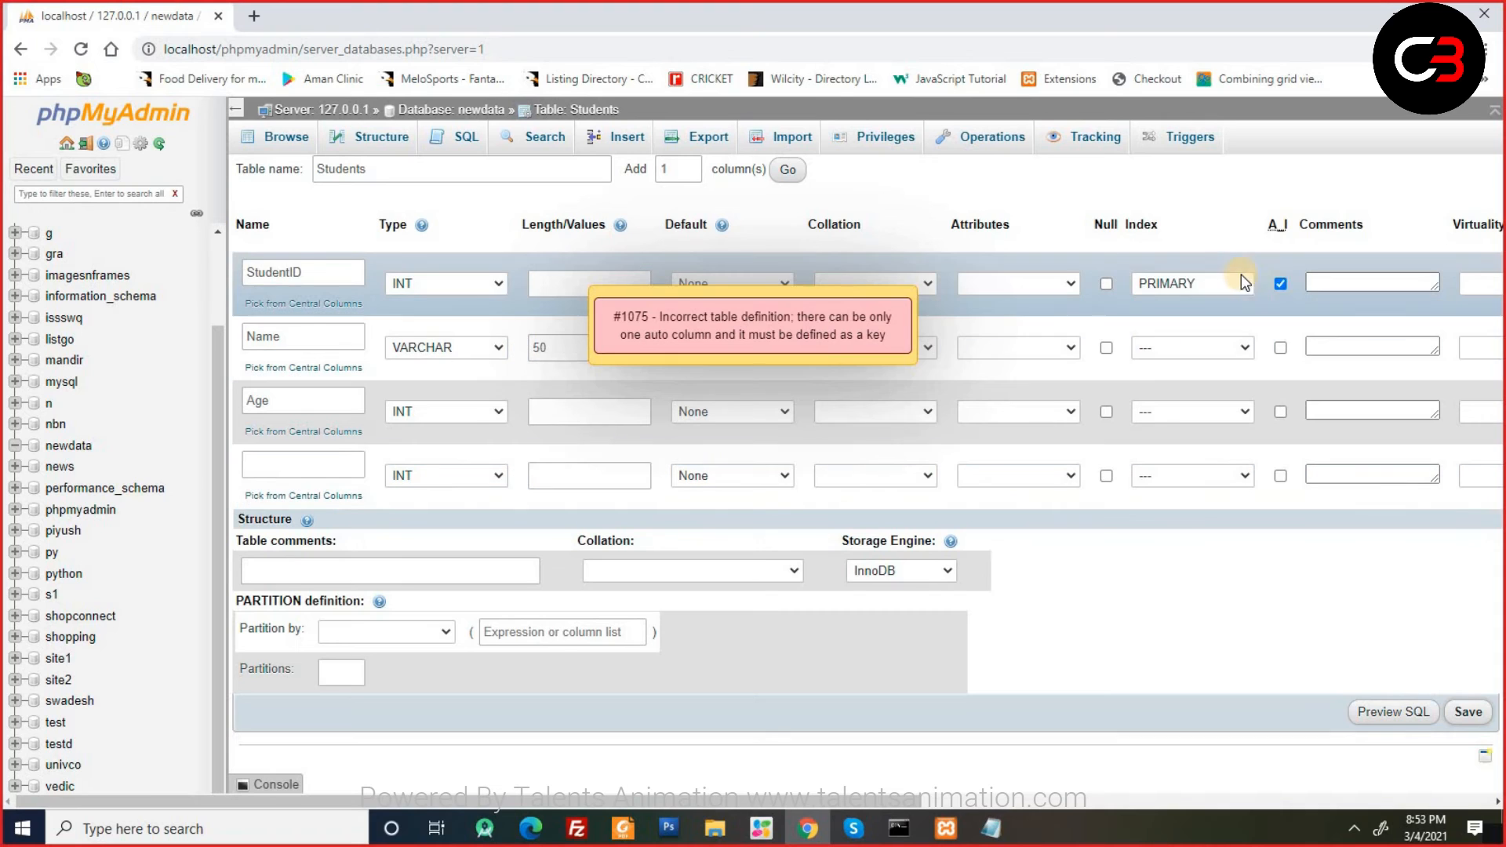
# Redefine StudentID as an auto-increment column with a PRIMARY index, and save the Students table.
pyautogui.click(1281, 283)
pyautogui.click(1208, 283)
pyautogui.click(1207, 305)
pyautogui.click(1280, 284)
pyautogui.click(1280, 284)
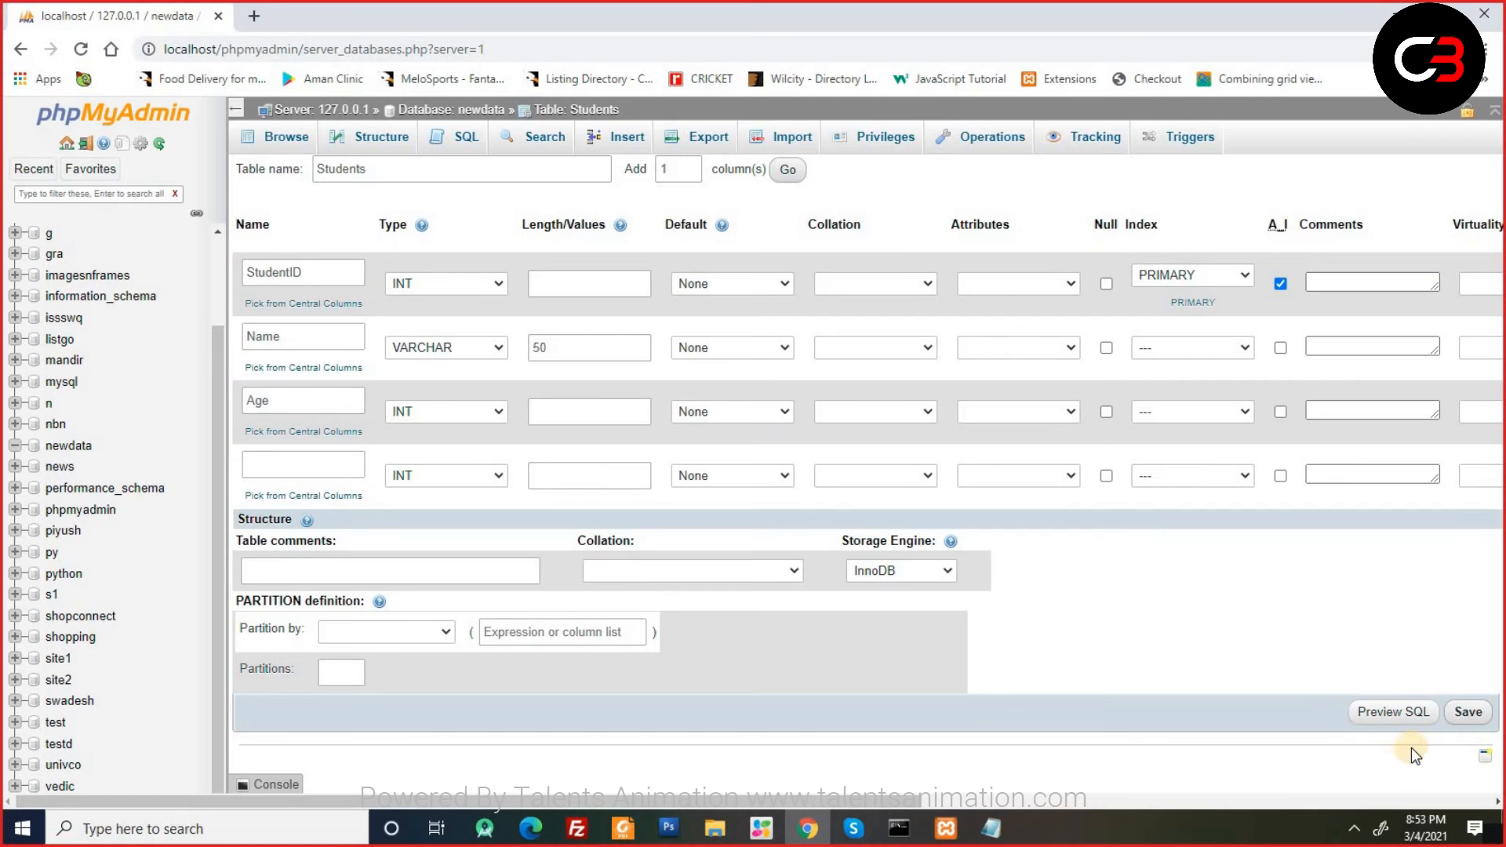
pyautogui.click(1464, 715)
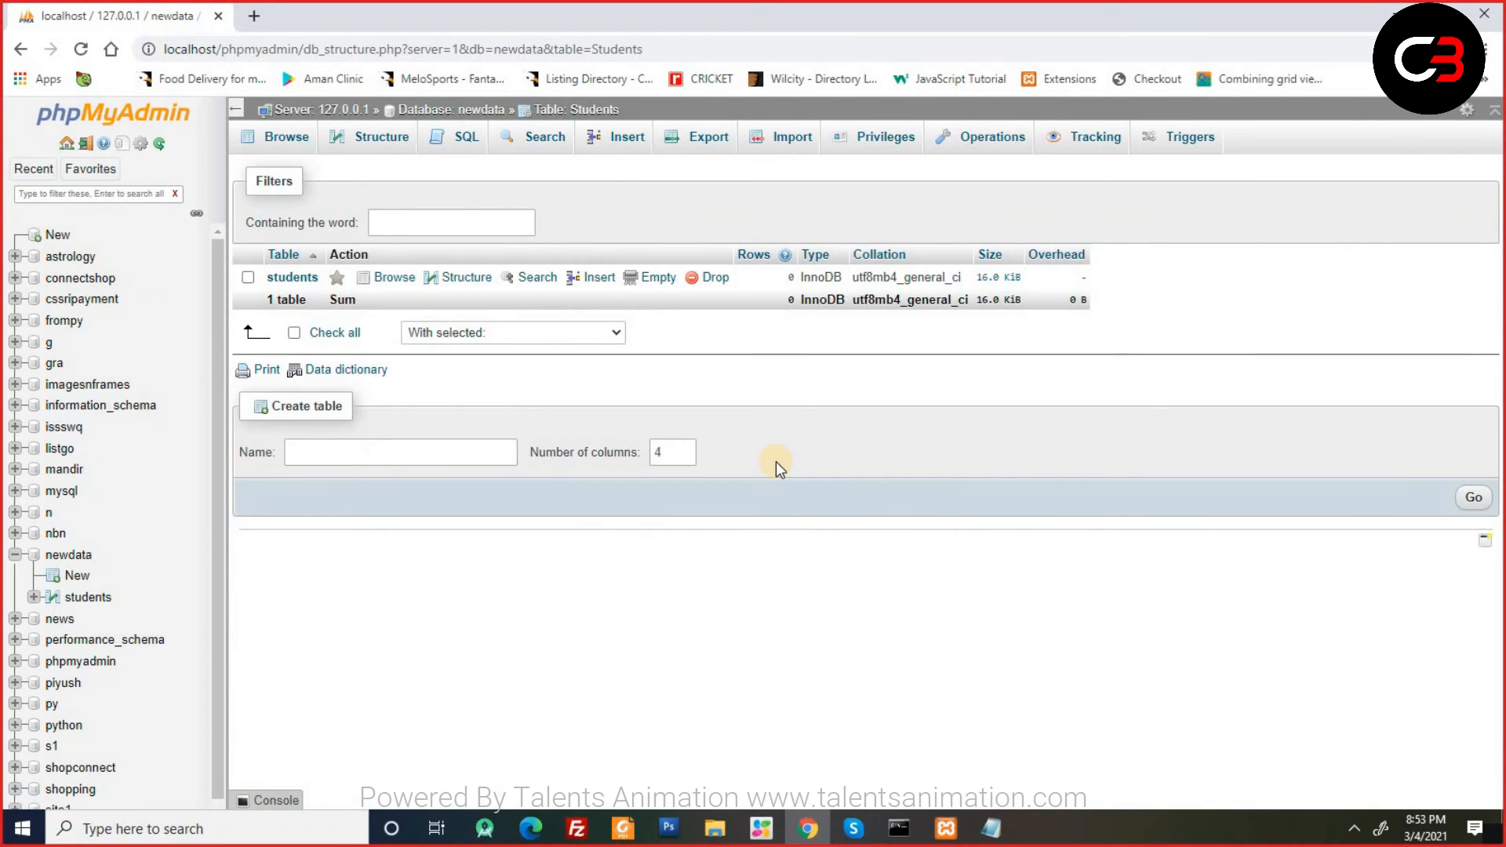
# View the students table's structure and return to the newdata database's table list.
pyautogui.click(290, 277)
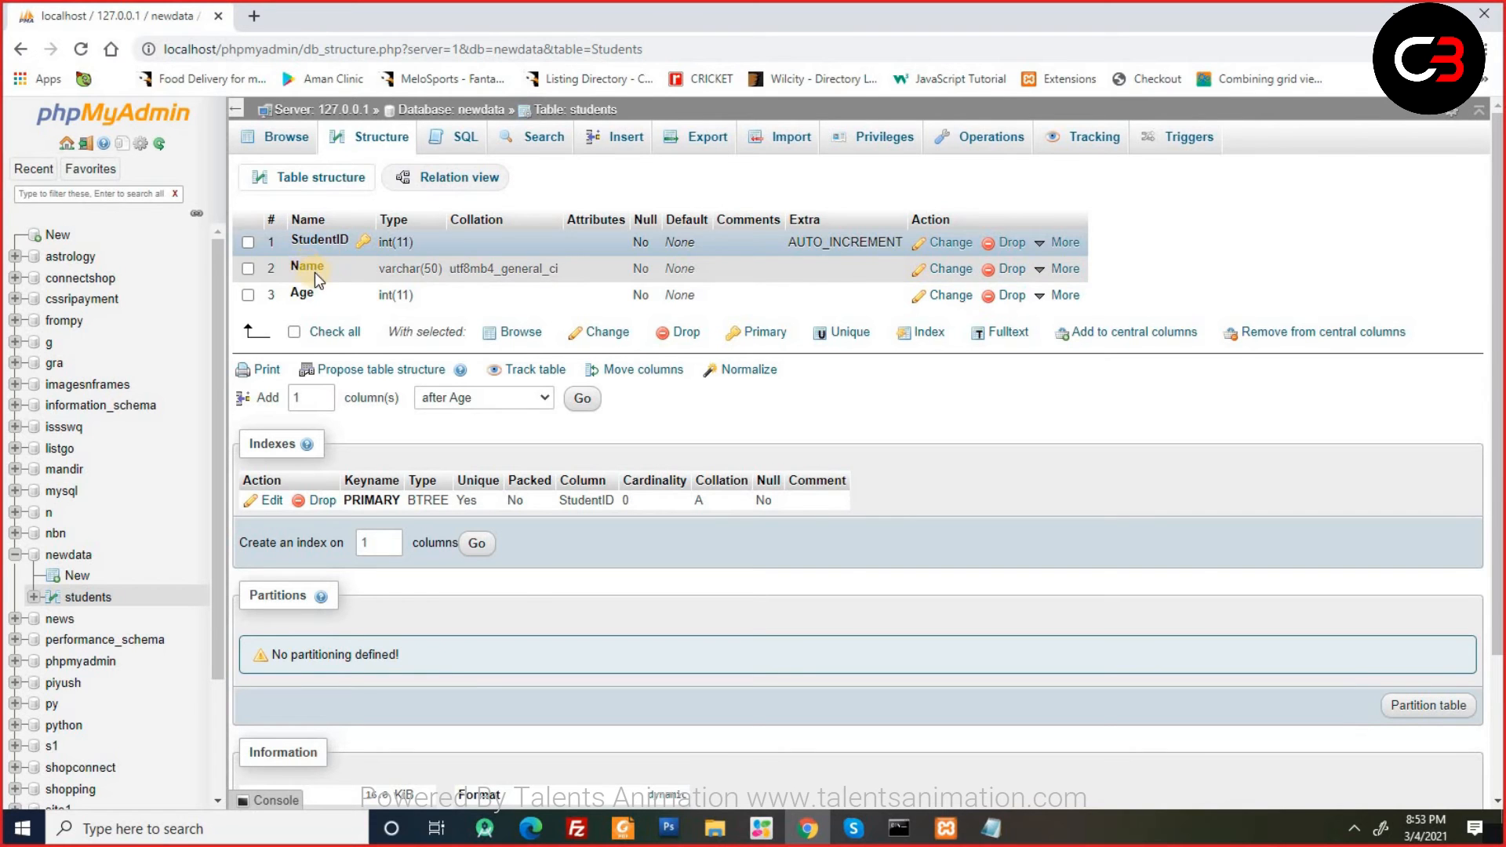
pyautogui.moveTo(182, 422); pyautogui.dragTo(86, 556)
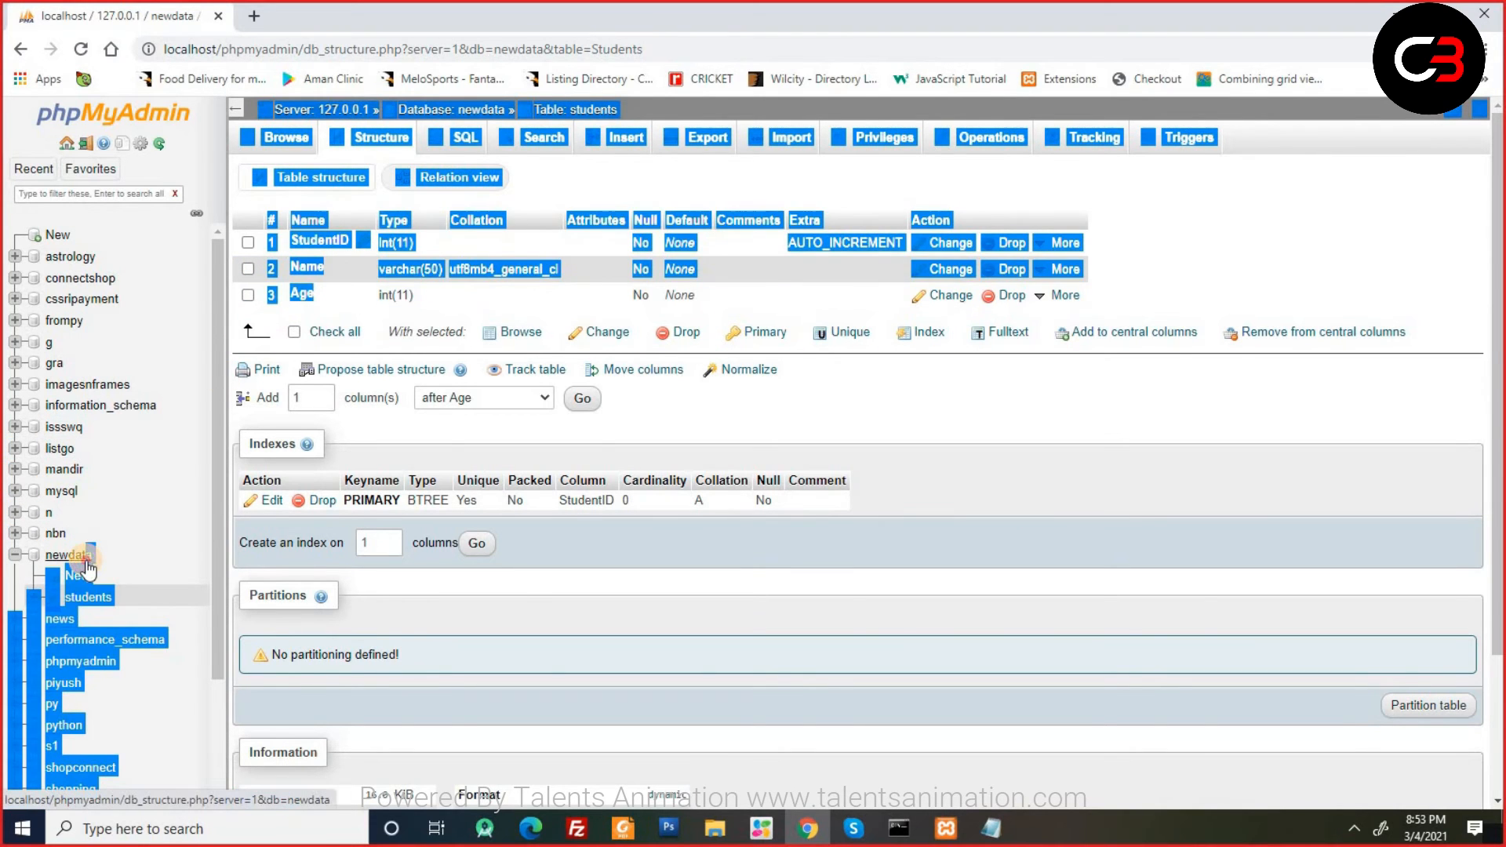
pyautogui.click(83, 557)
pyautogui.click(294, 638)
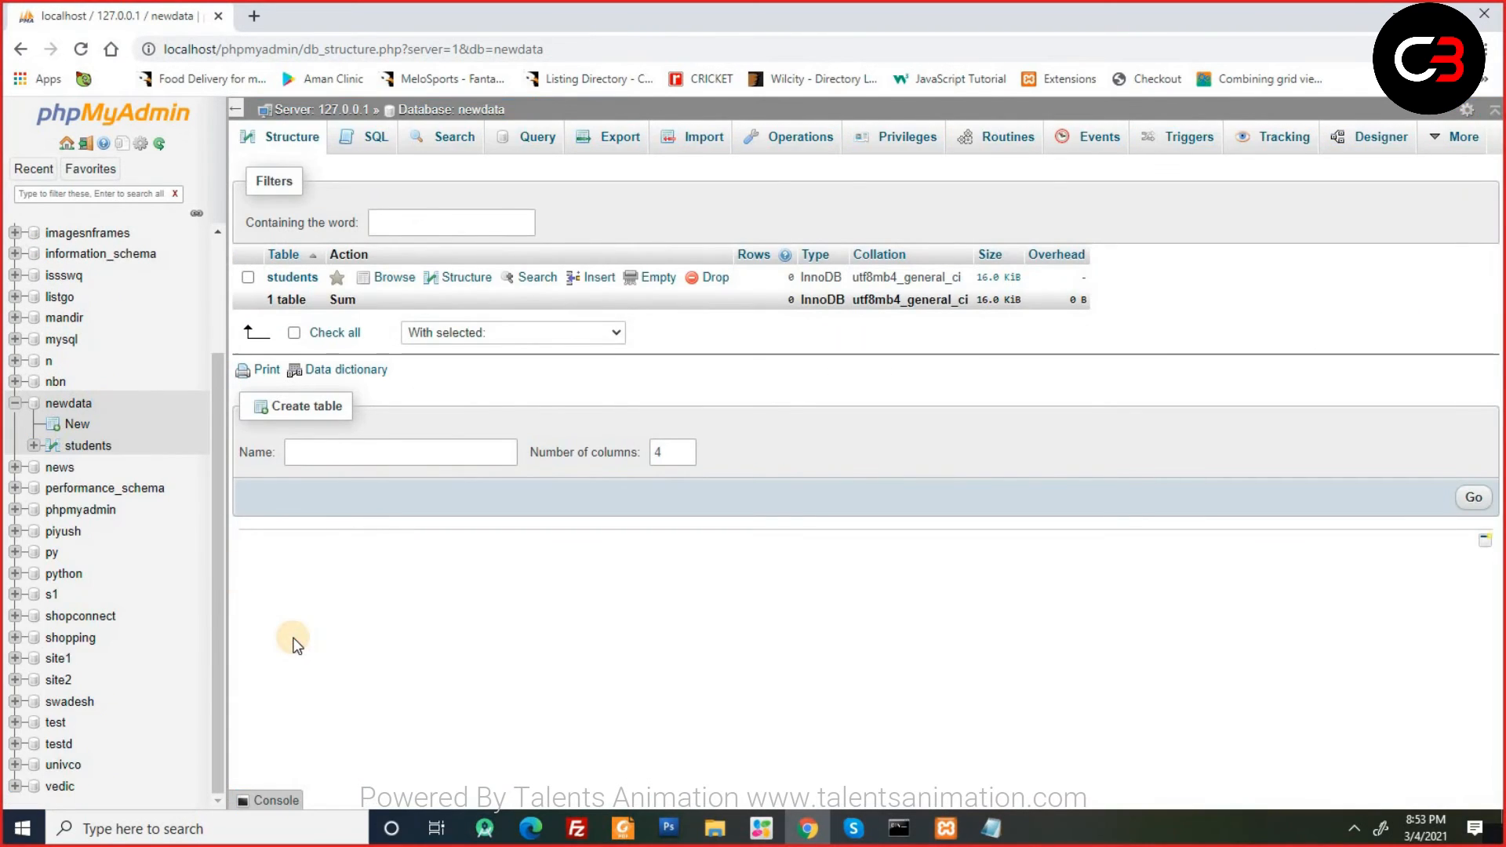
# Examine the students table's records, its SELECT query and its column structure.
pyautogui.click(97, 446)
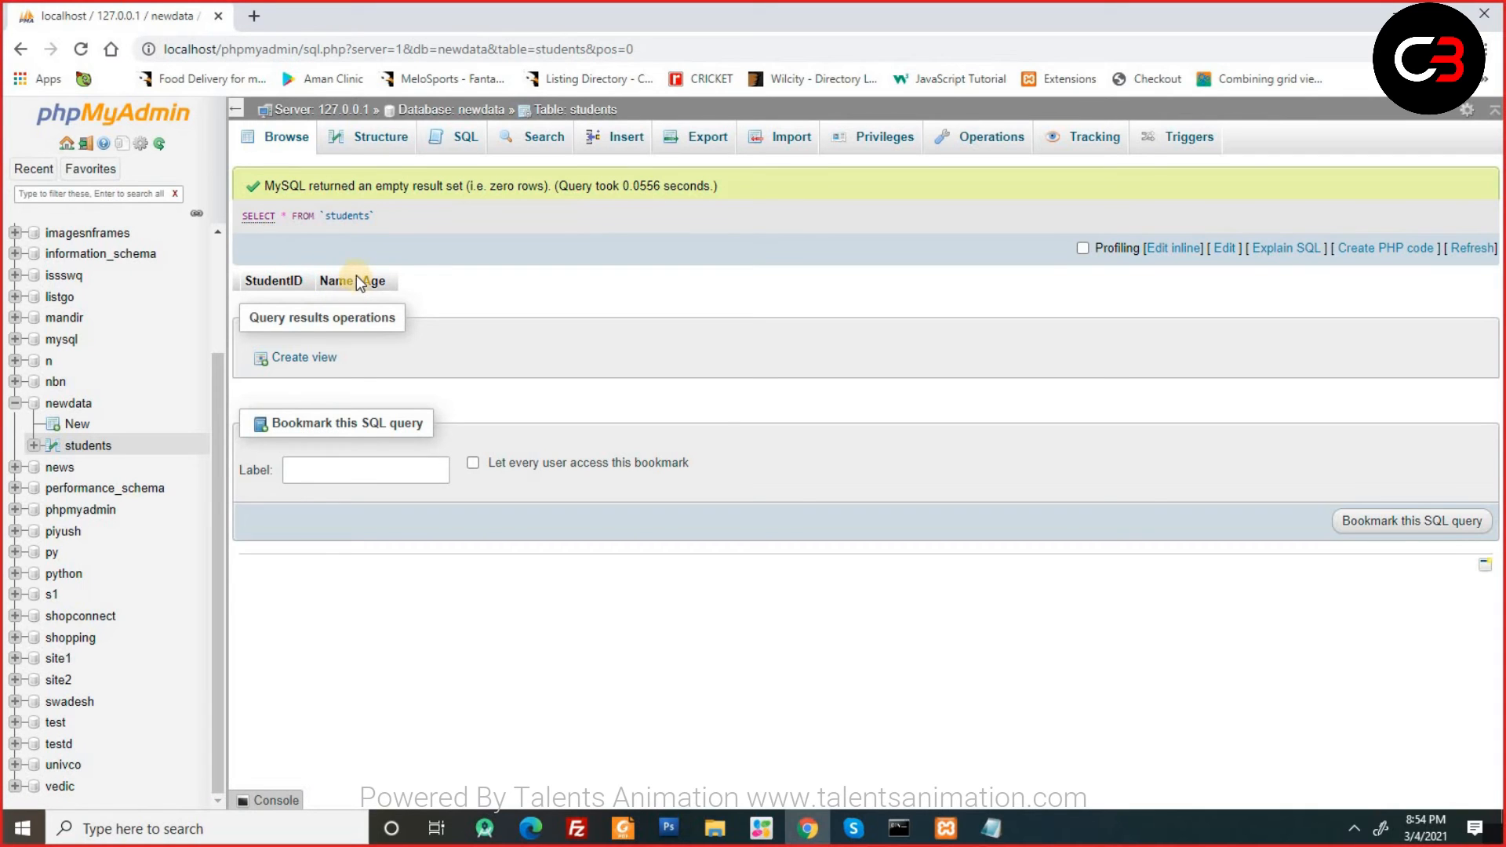
pyautogui.click(370, 145)
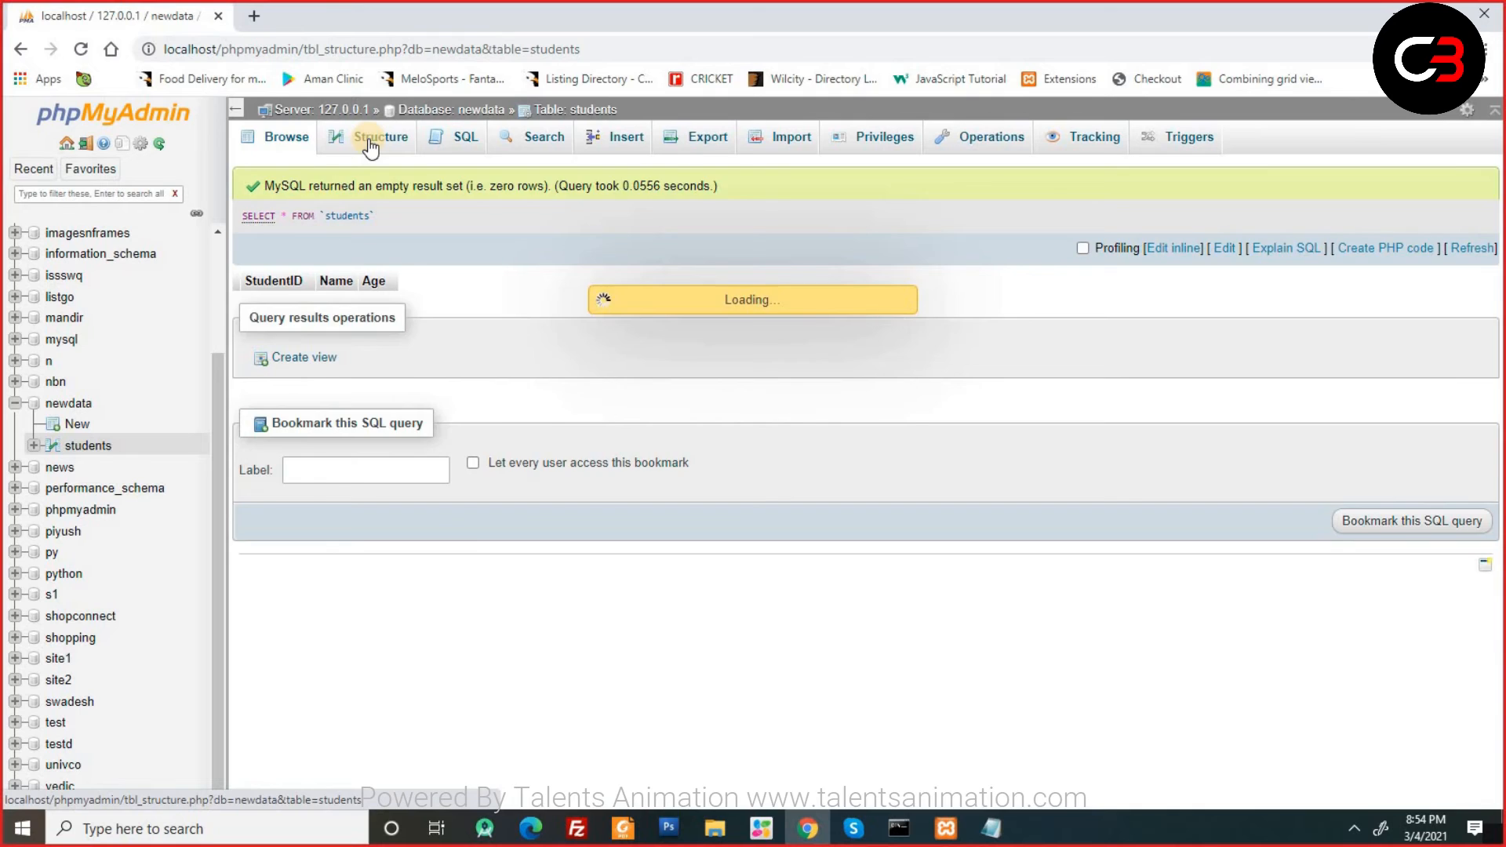
pyautogui.click(290, 143)
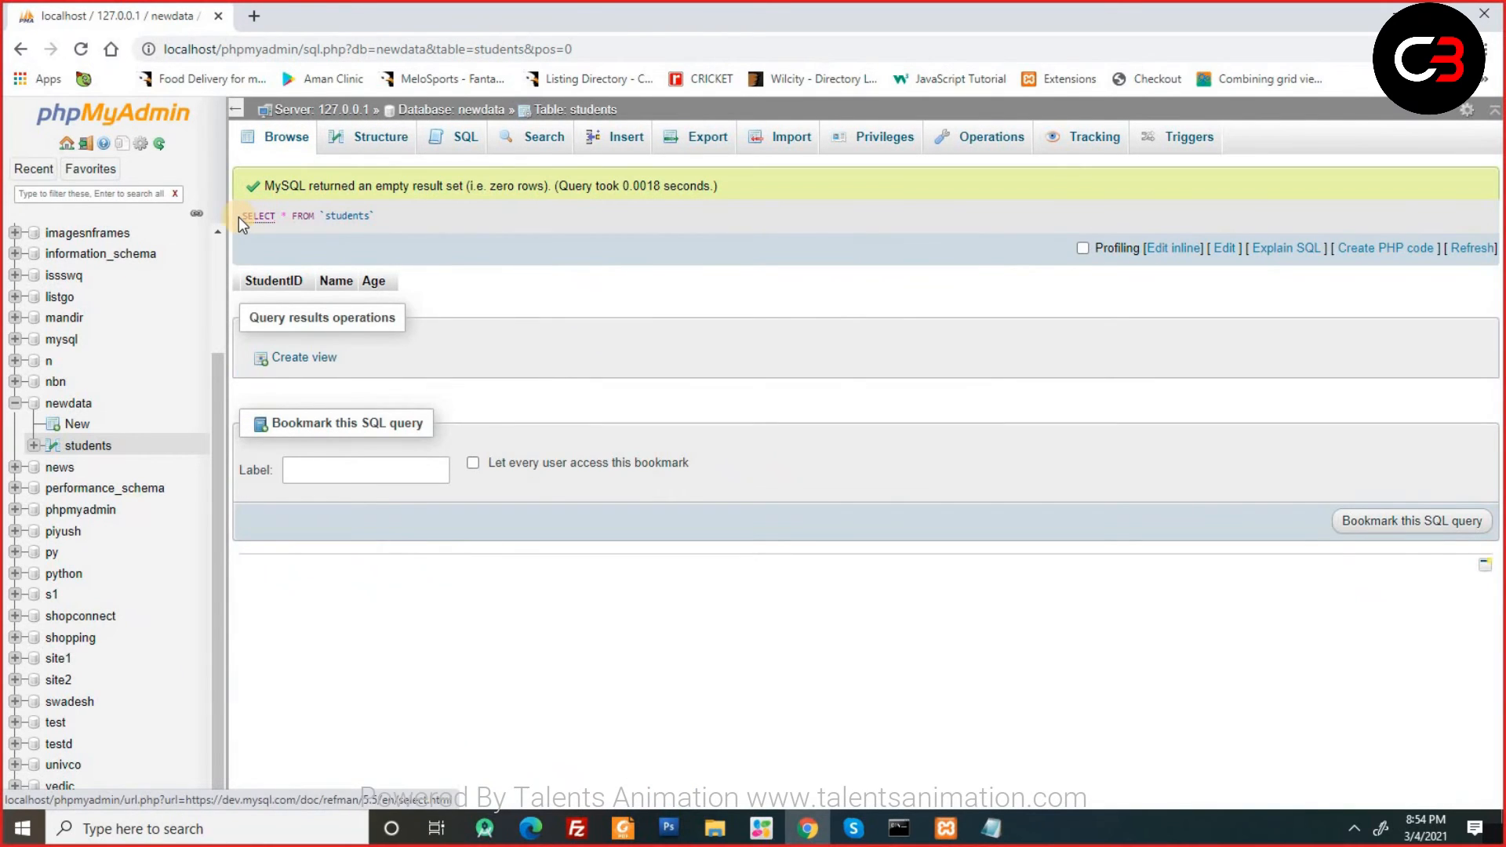
pyautogui.moveTo(239, 216); pyautogui.dragTo(389, 210)
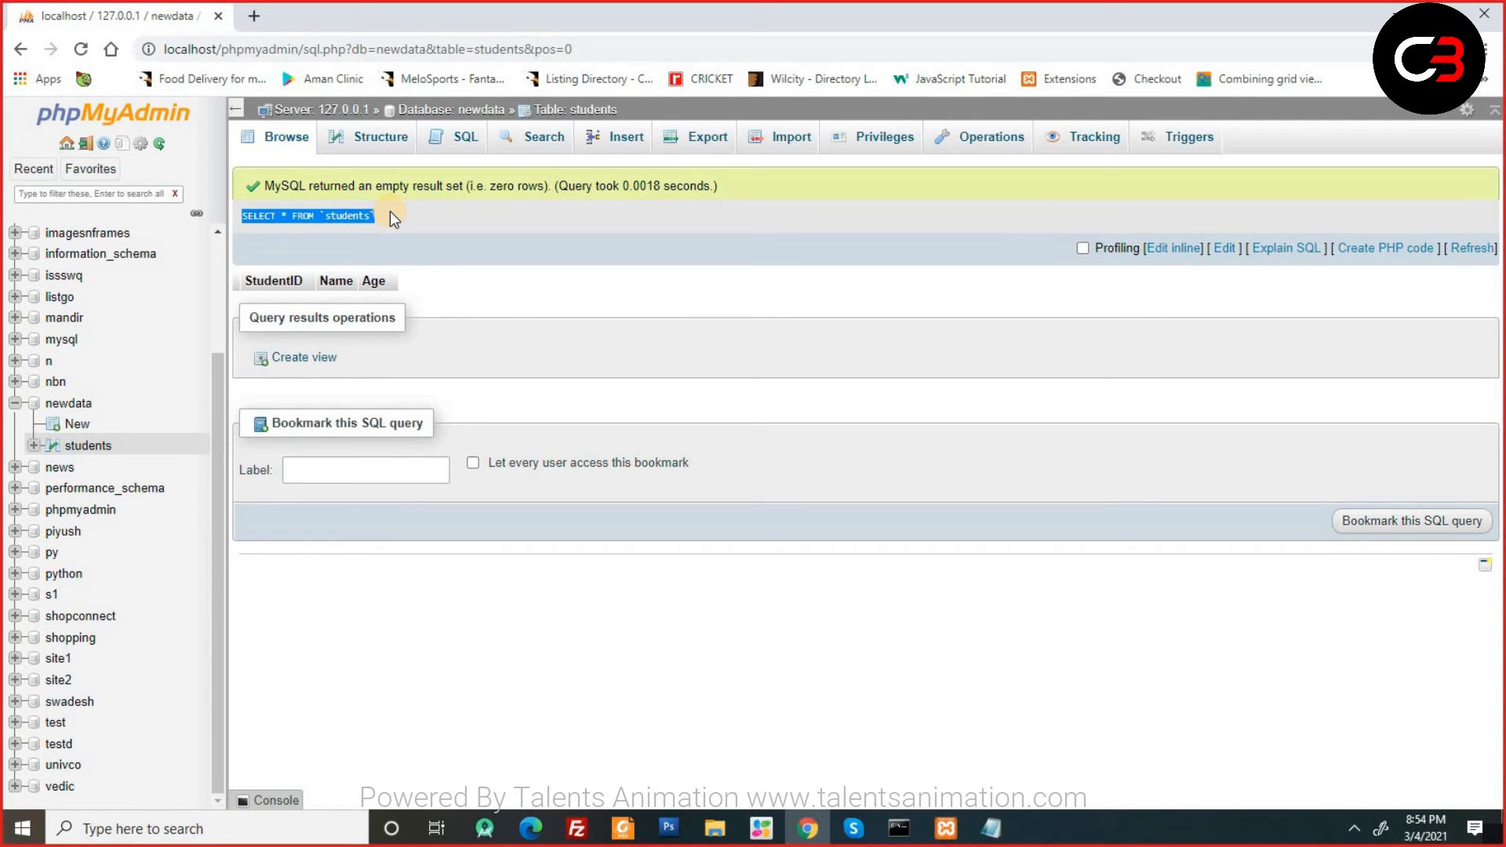
pyautogui.click(383, 145)
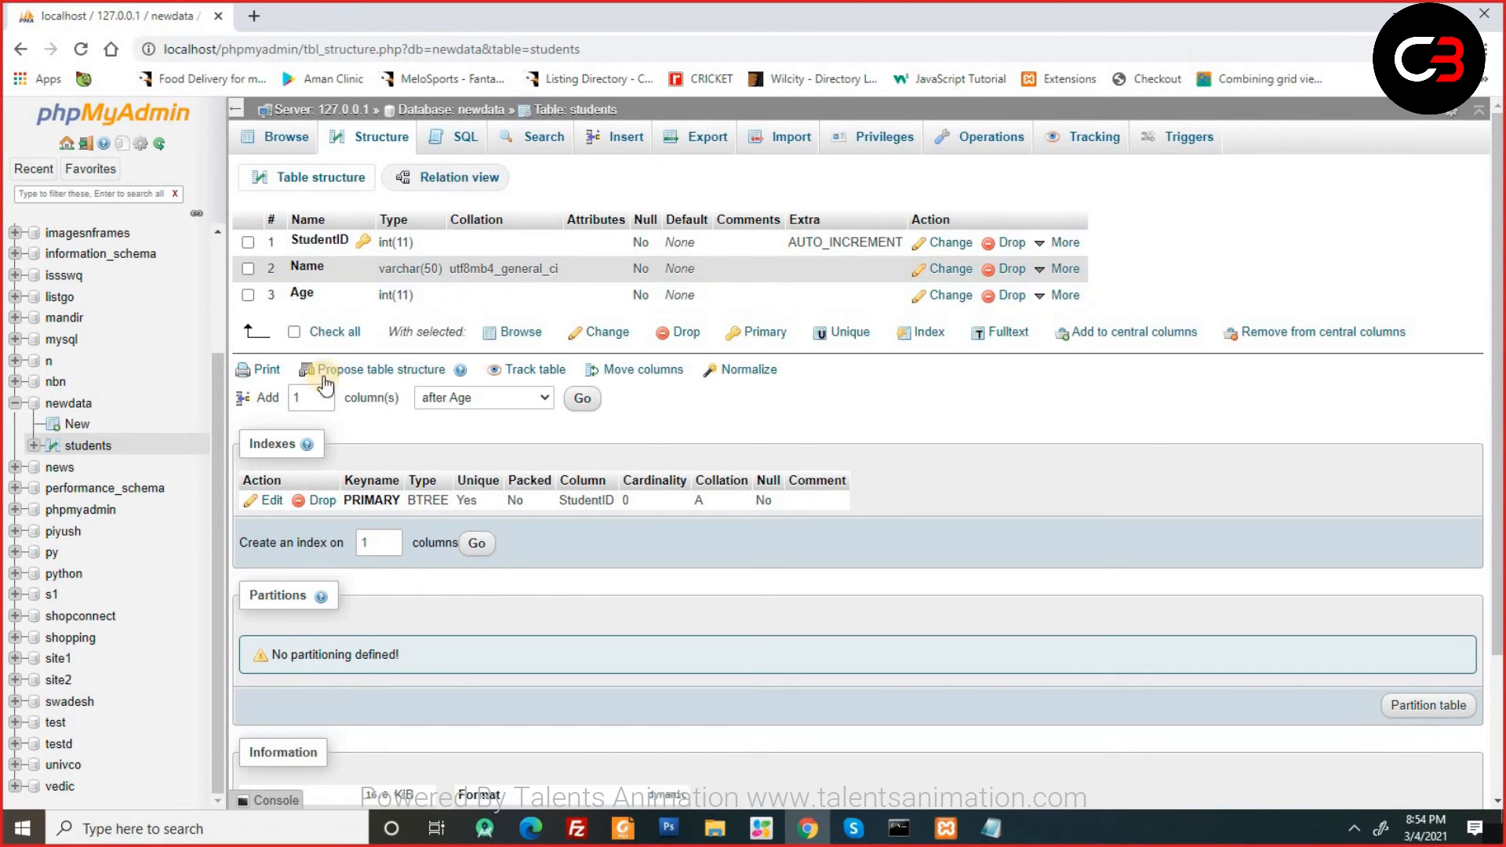
# Add a VARCHAR column named "City" with length 50 after Age in the students table and save it.
pyautogui.click(588, 399)
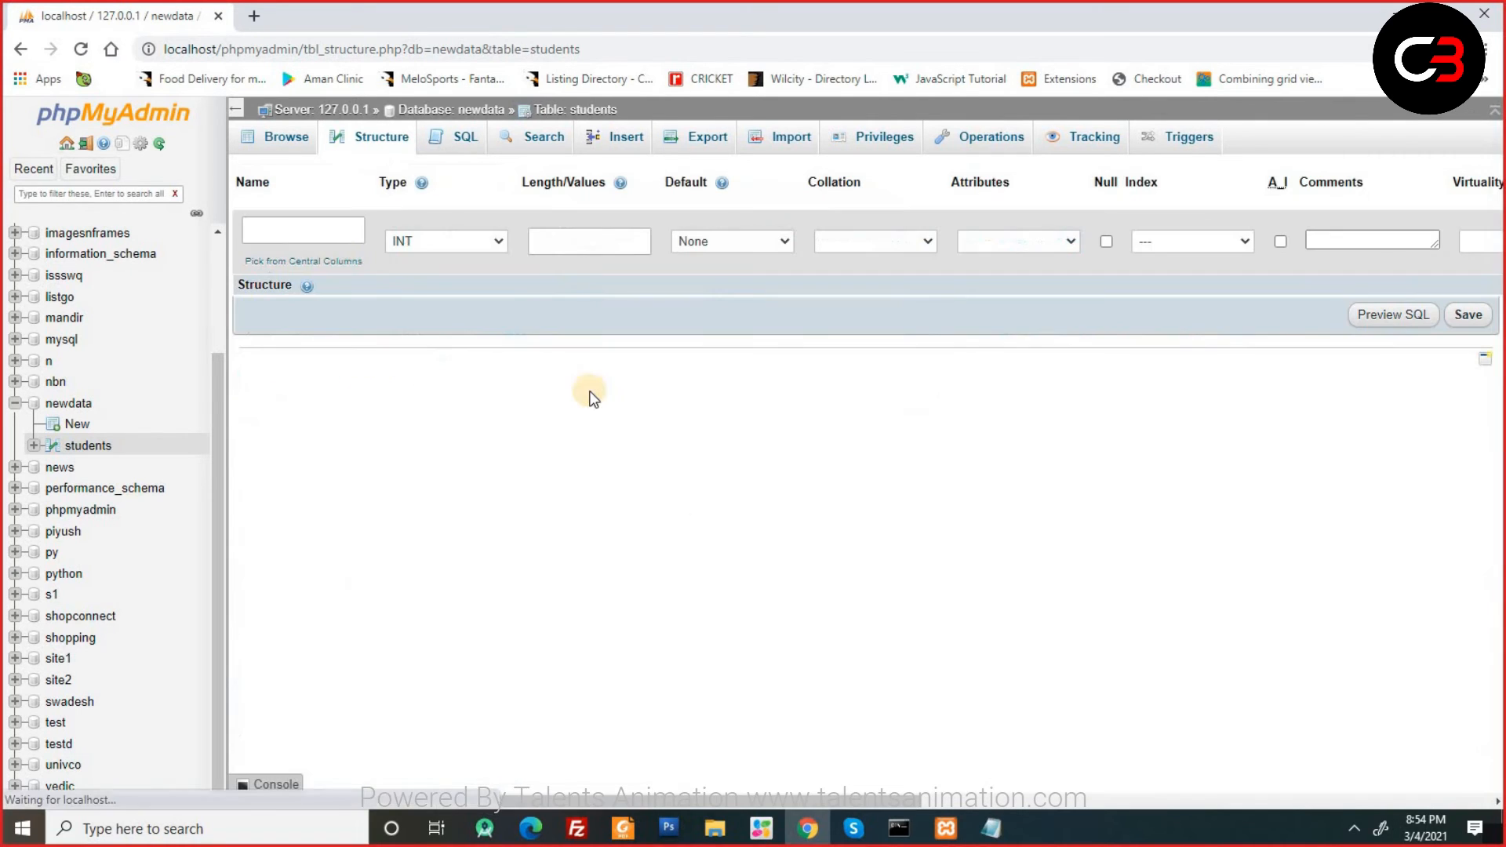
pyautogui.click(309, 229)
pyautogui.write('City')
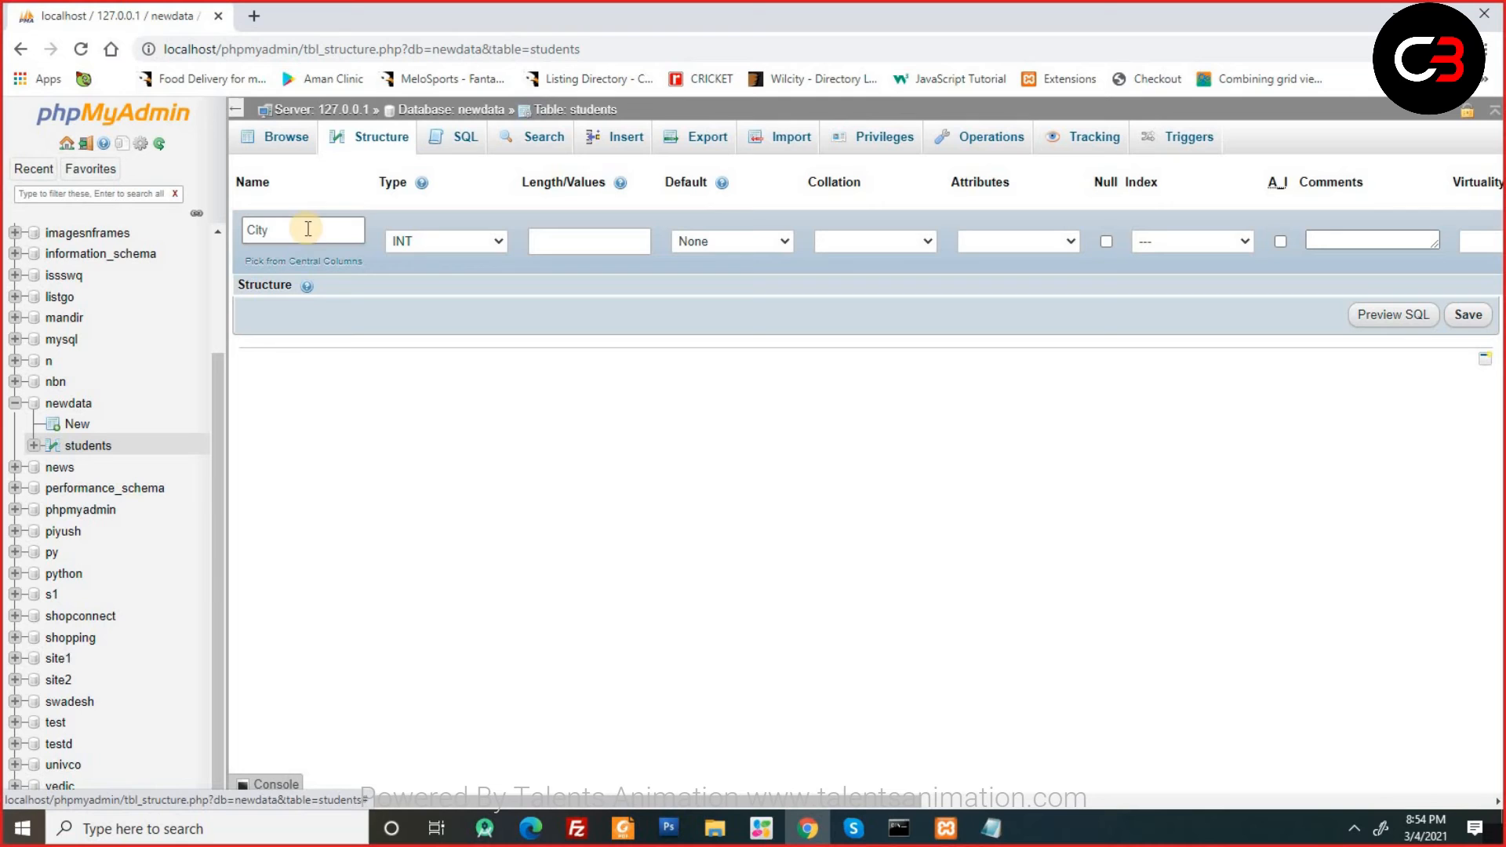
pyautogui.click(428, 248)
pyautogui.click(427, 276)
pyautogui.click(598, 234)
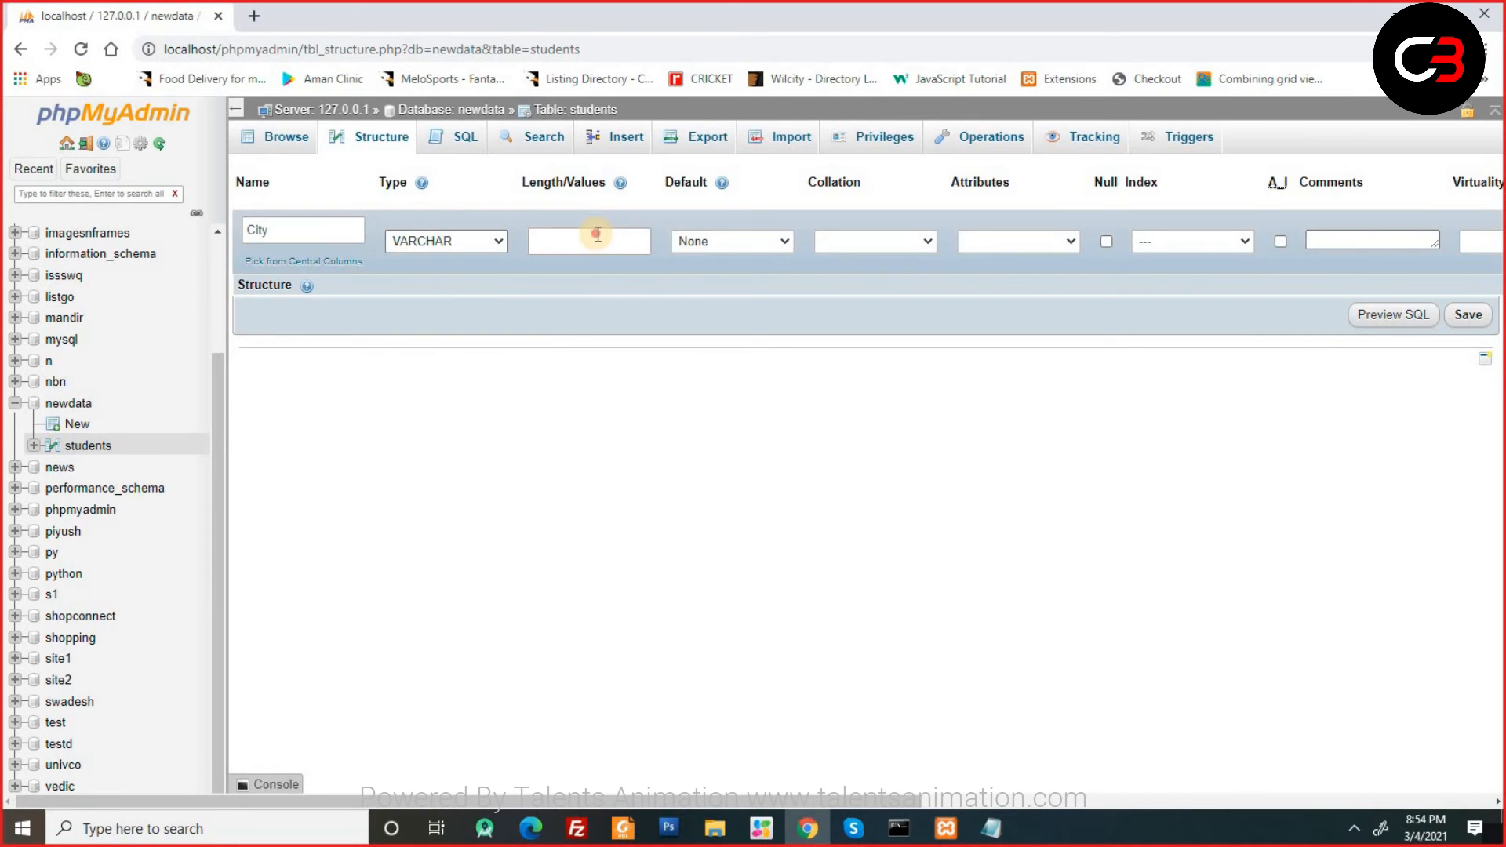
pyautogui.write('50')
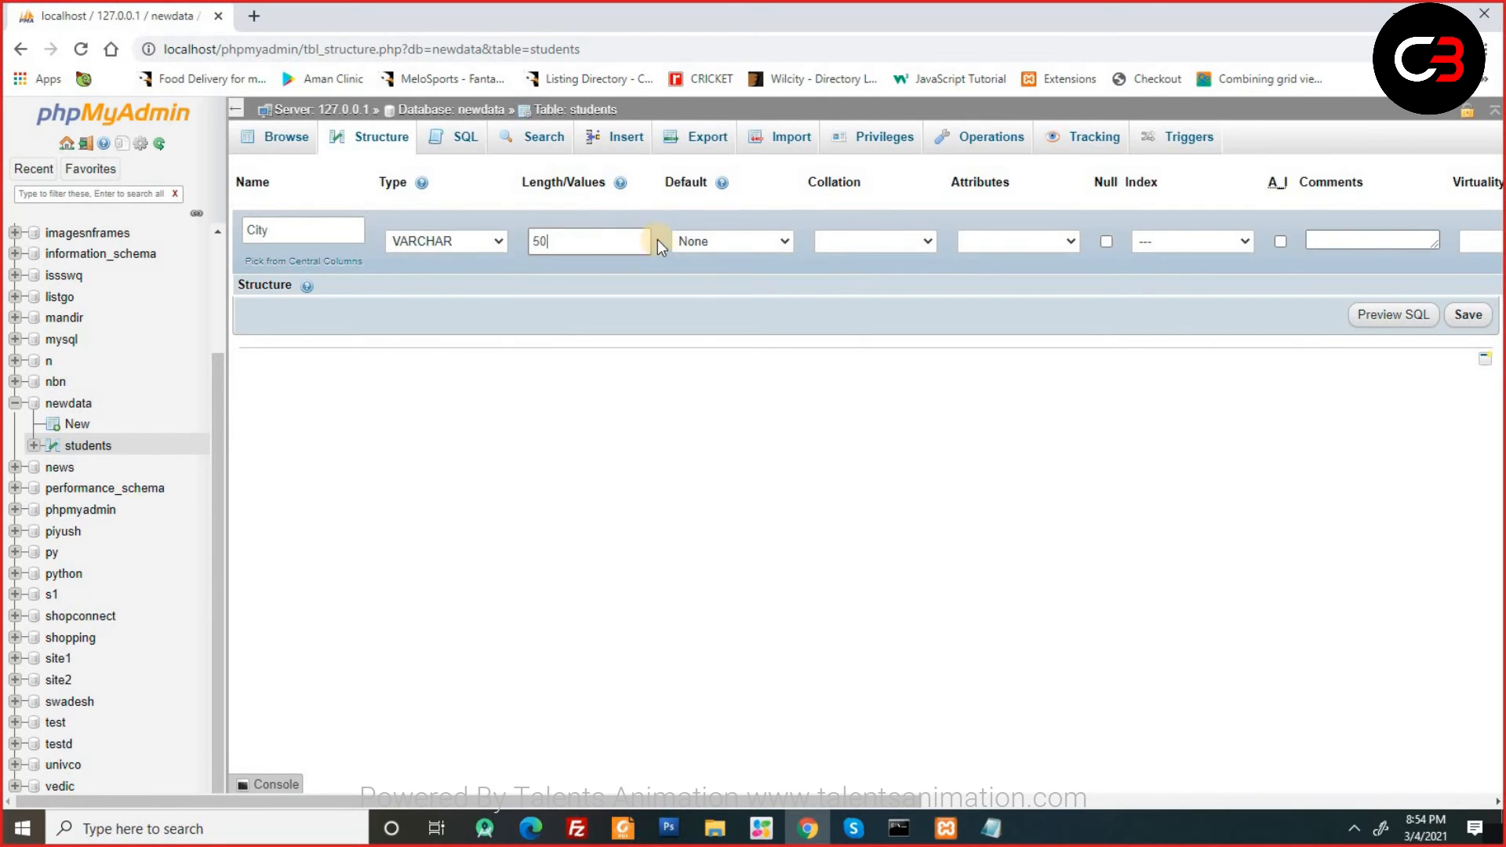
pyautogui.click(1482, 318)
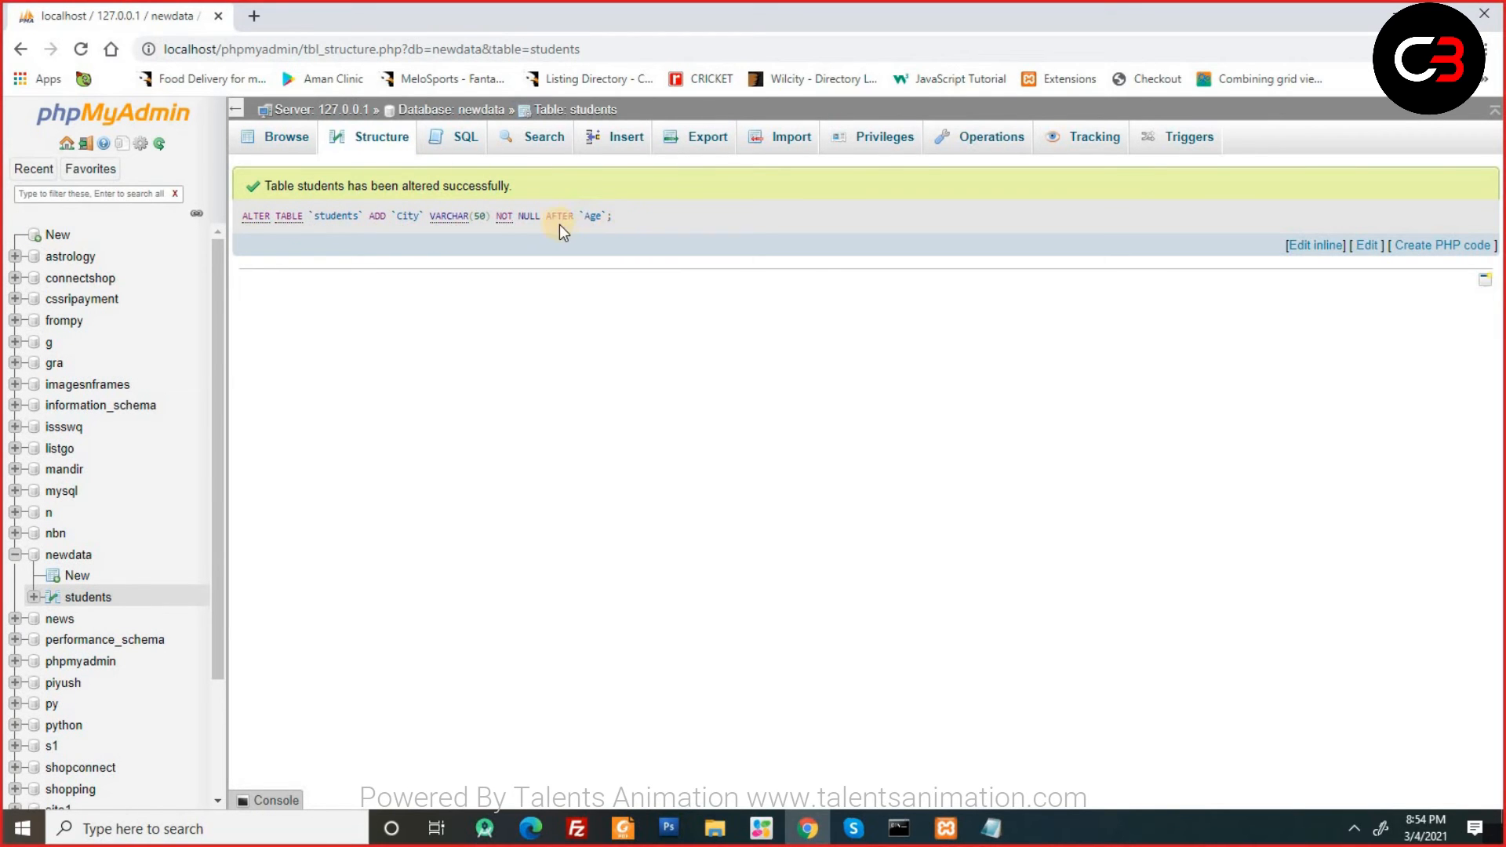
# Begin inserting records into the students table, filling the first with the student's name, age 23 and city Karnal, leaving StudentID blank.
pyautogui.click(287, 138)
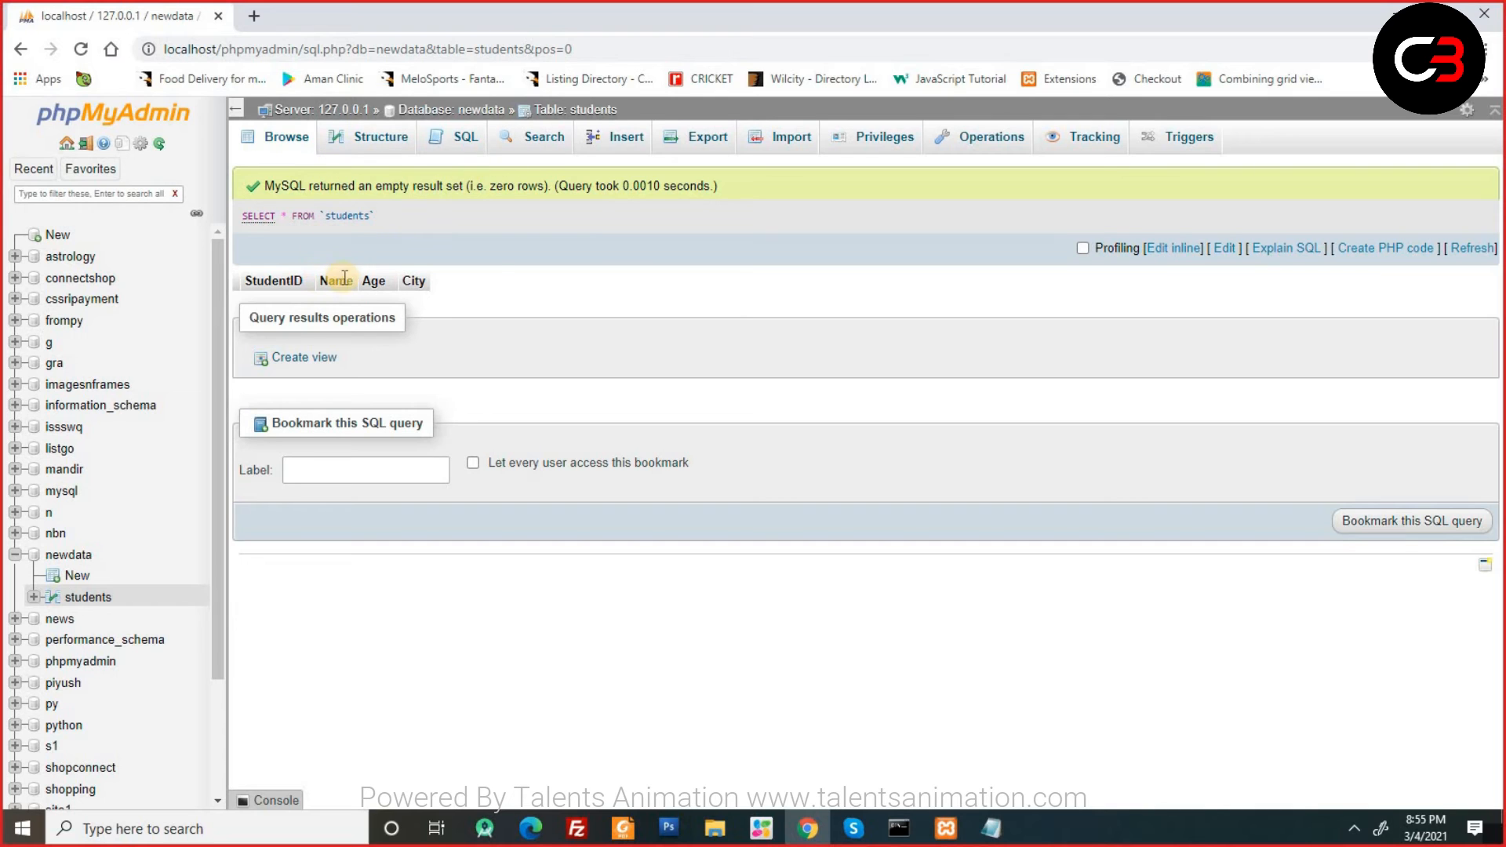
pyautogui.click(623, 141)
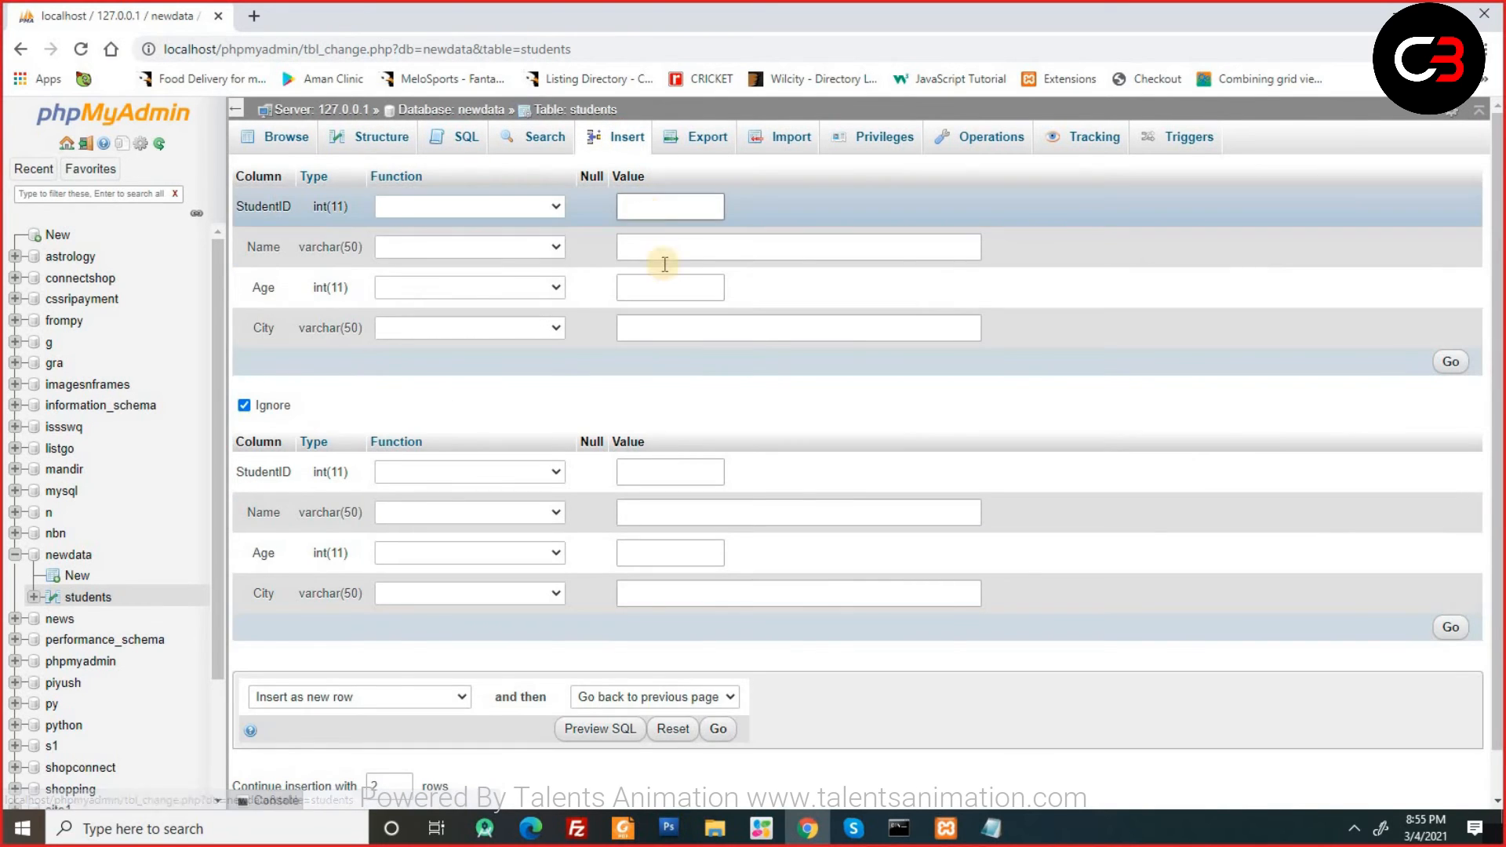
pyautogui.click(665, 247)
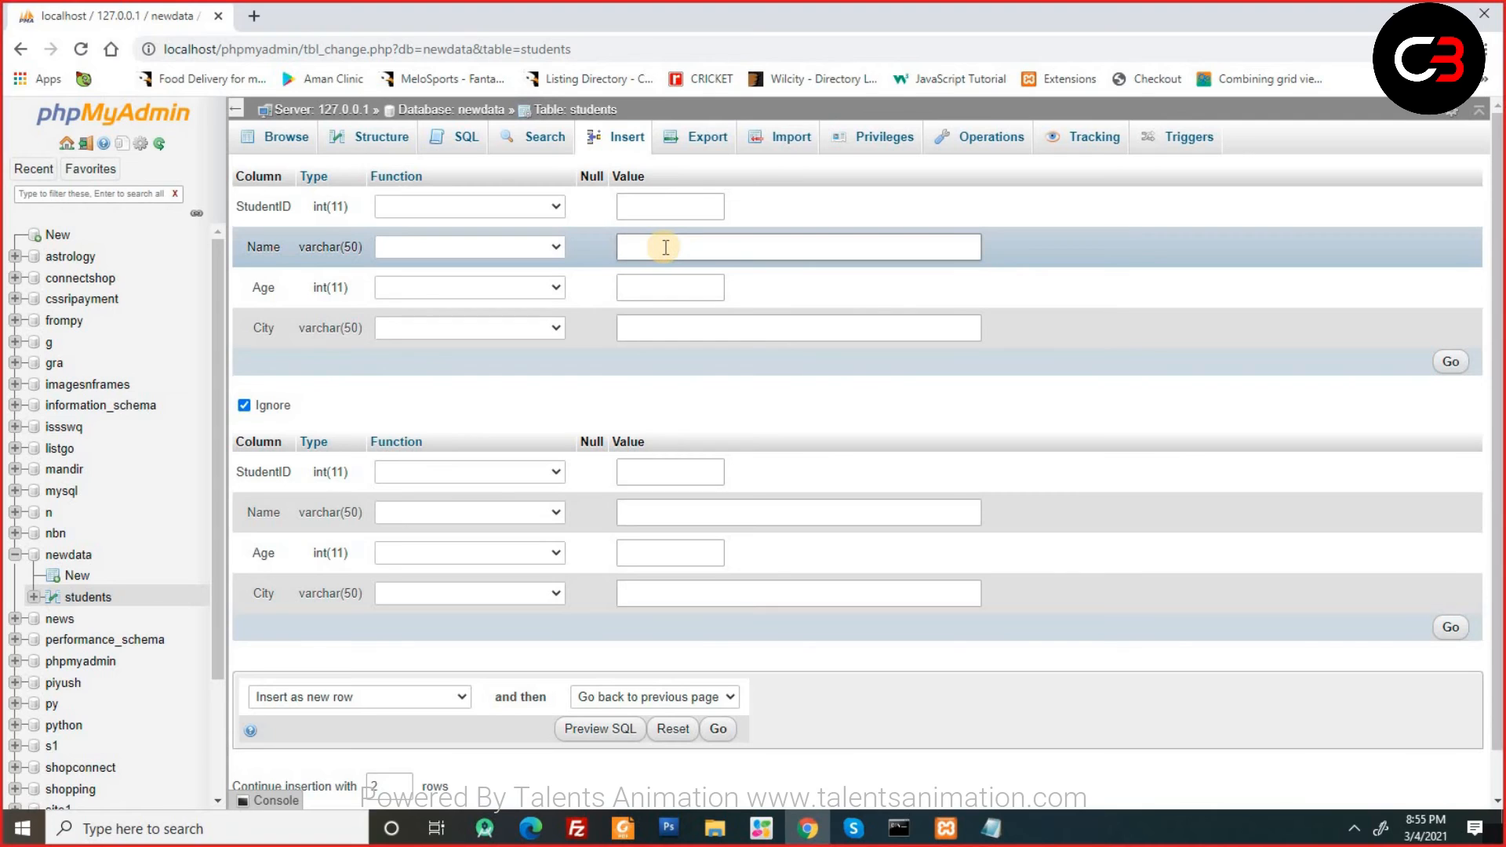
pyautogui.write('23')
pyautogui.press('Tab')
pyautogui.write('Karnal')
# Fill the second record with the student's name, age 25 and city Karnal, and insert both rows.
pyautogui.press('Tab')
pyautogui.press('Tab')
pyautogui.write('Sumit')
pyautogui.press('Tab')
pyautogui.write('25')
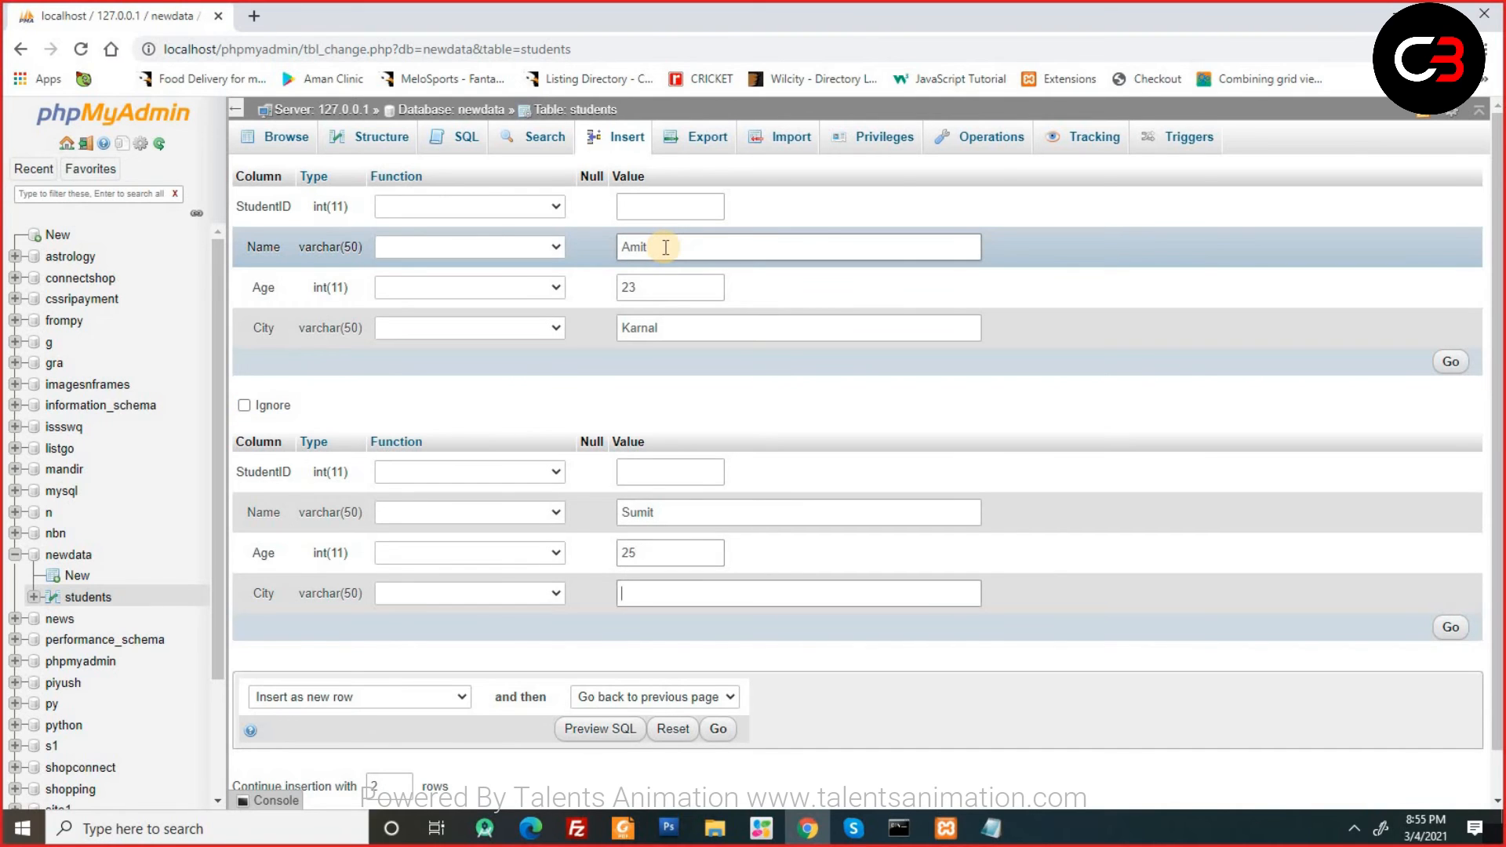
pyautogui.write('Karnal')
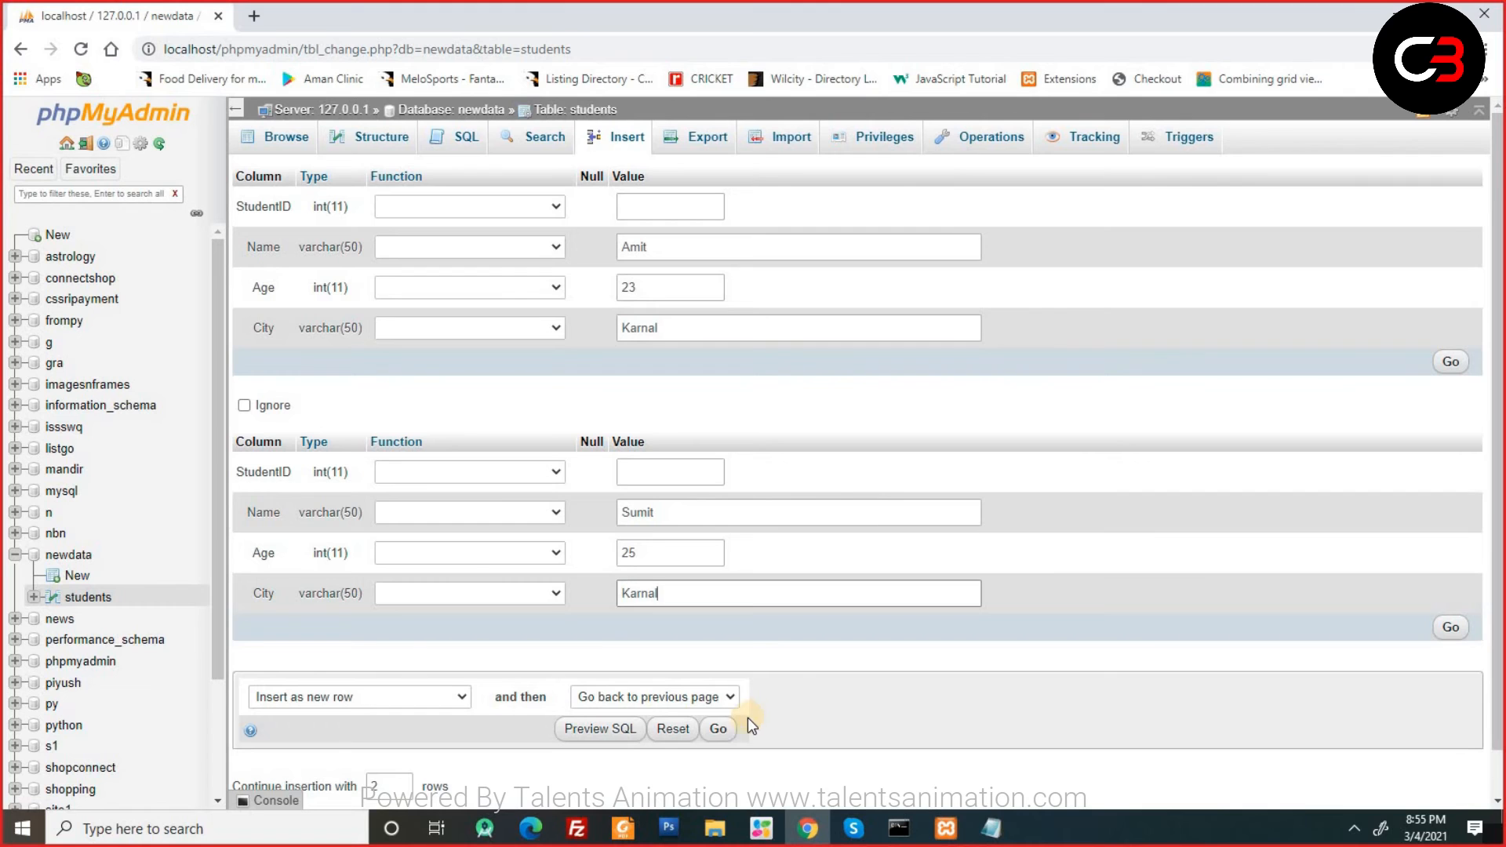
pyautogui.click(723, 729)
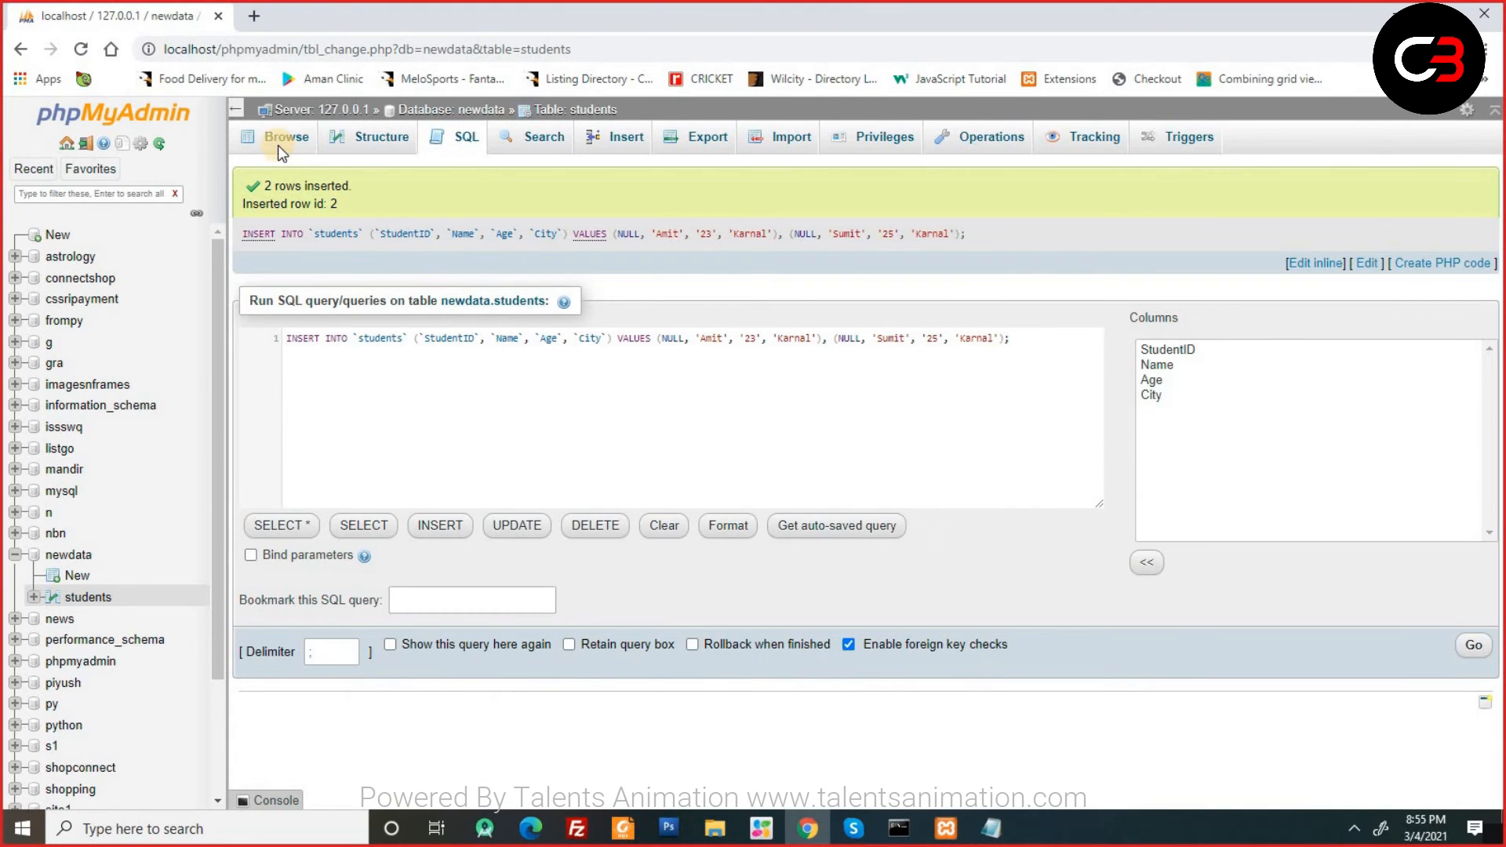
# Browse the students table and insert a copy of its first record as a new row.
pyautogui.click(280, 152)
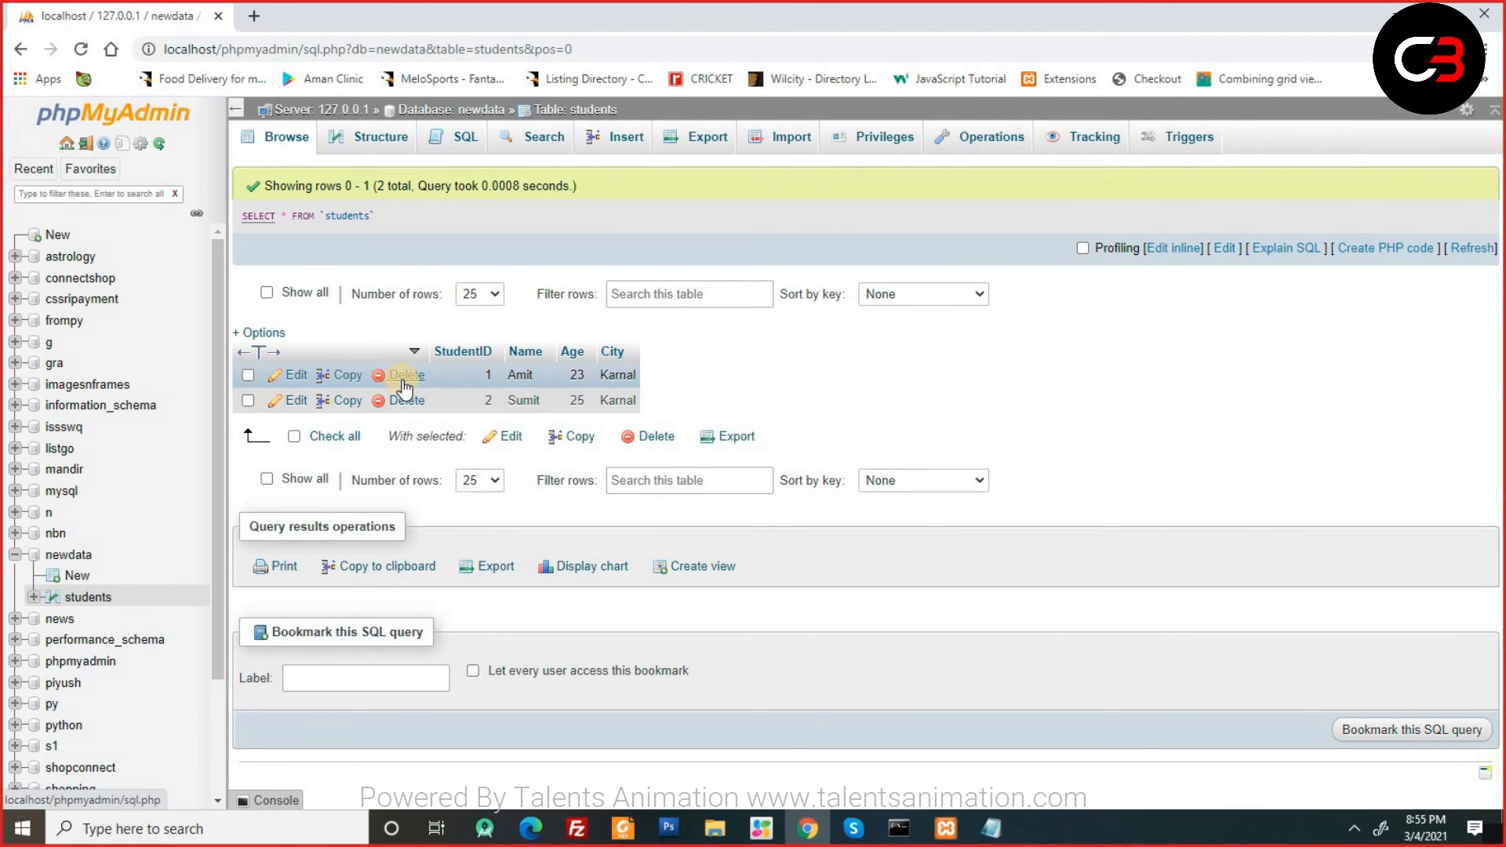
pyautogui.click(349, 376)
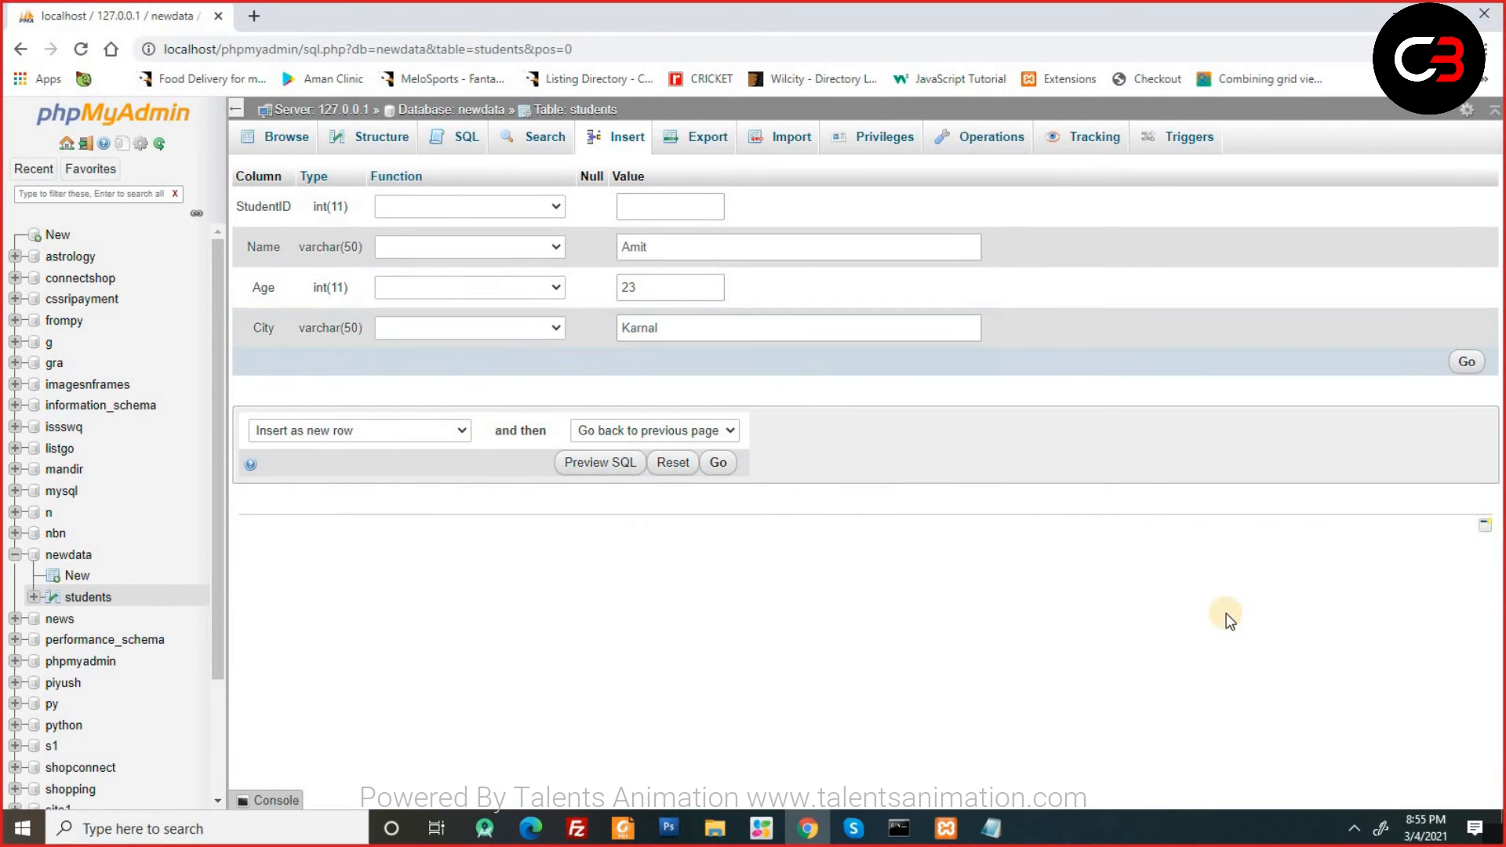
pyautogui.click(1461, 374)
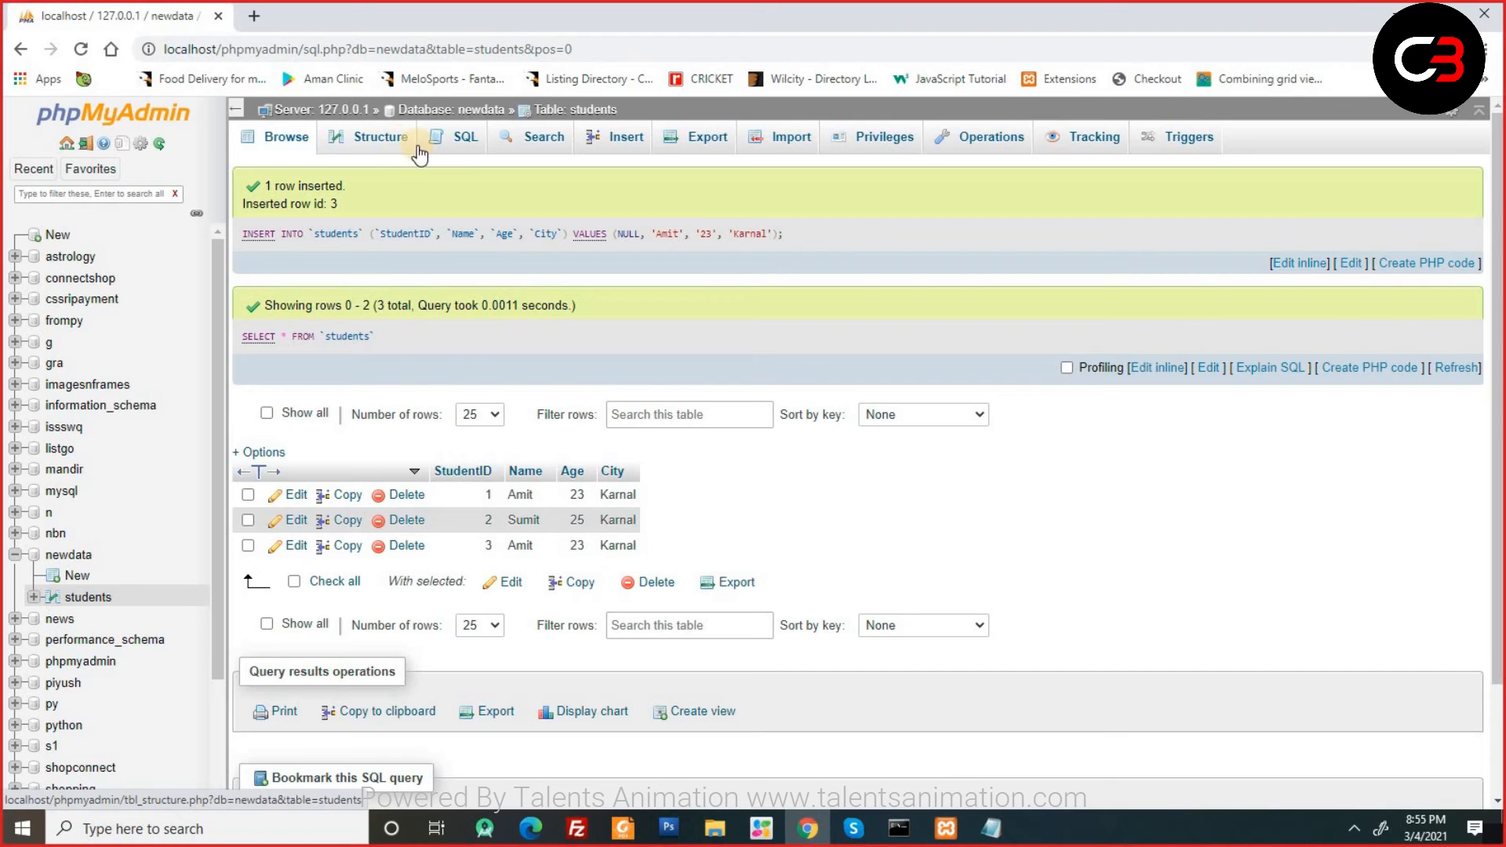
# Review the operations offered for the students table and the newdata database, including renaming the table and dropping the database.
pyautogui.click(90, 598)
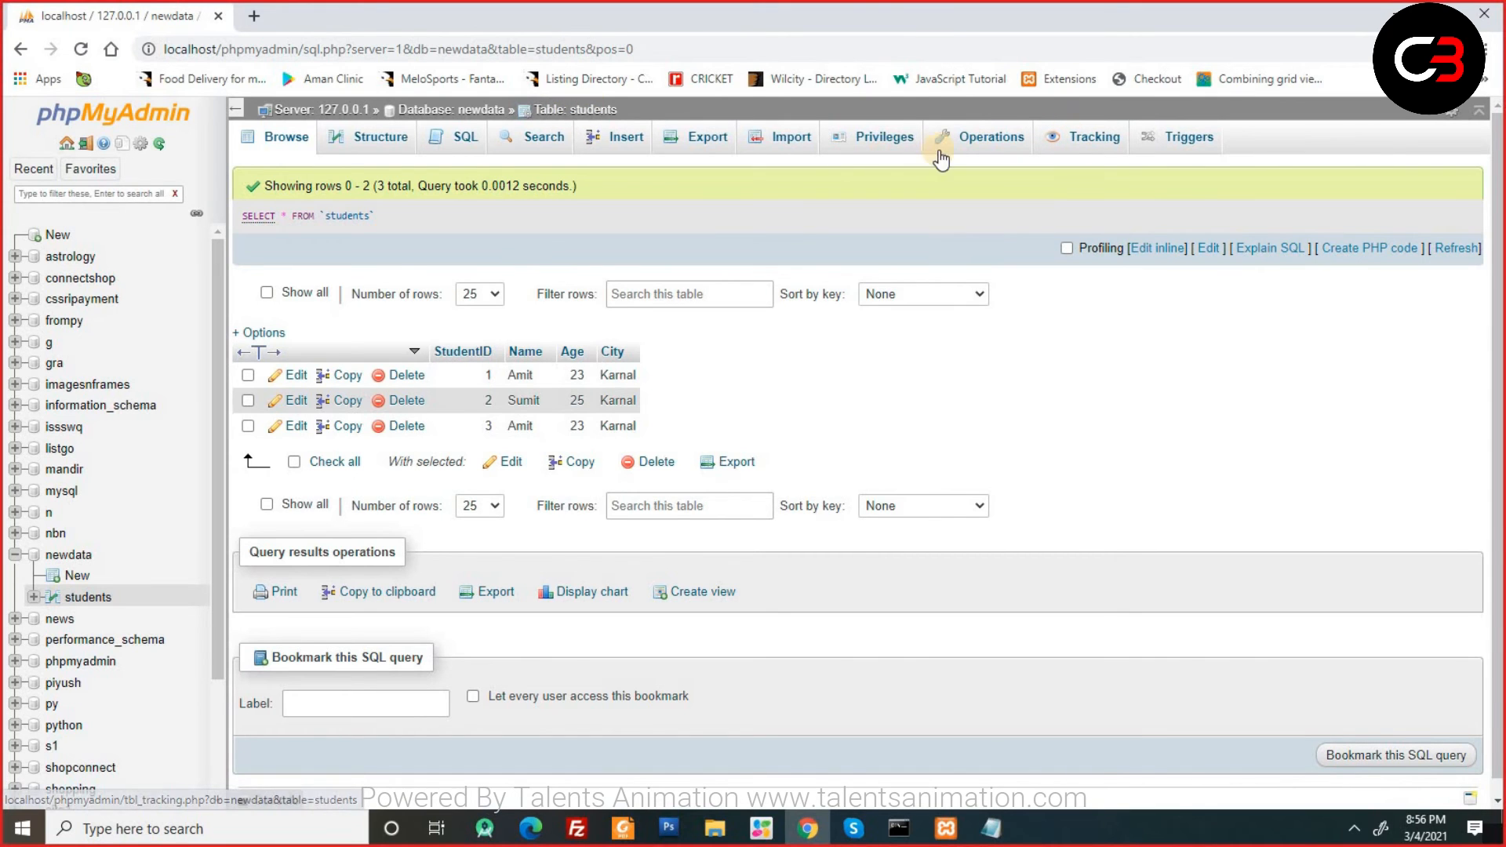
pyautogui.click(970, 141)
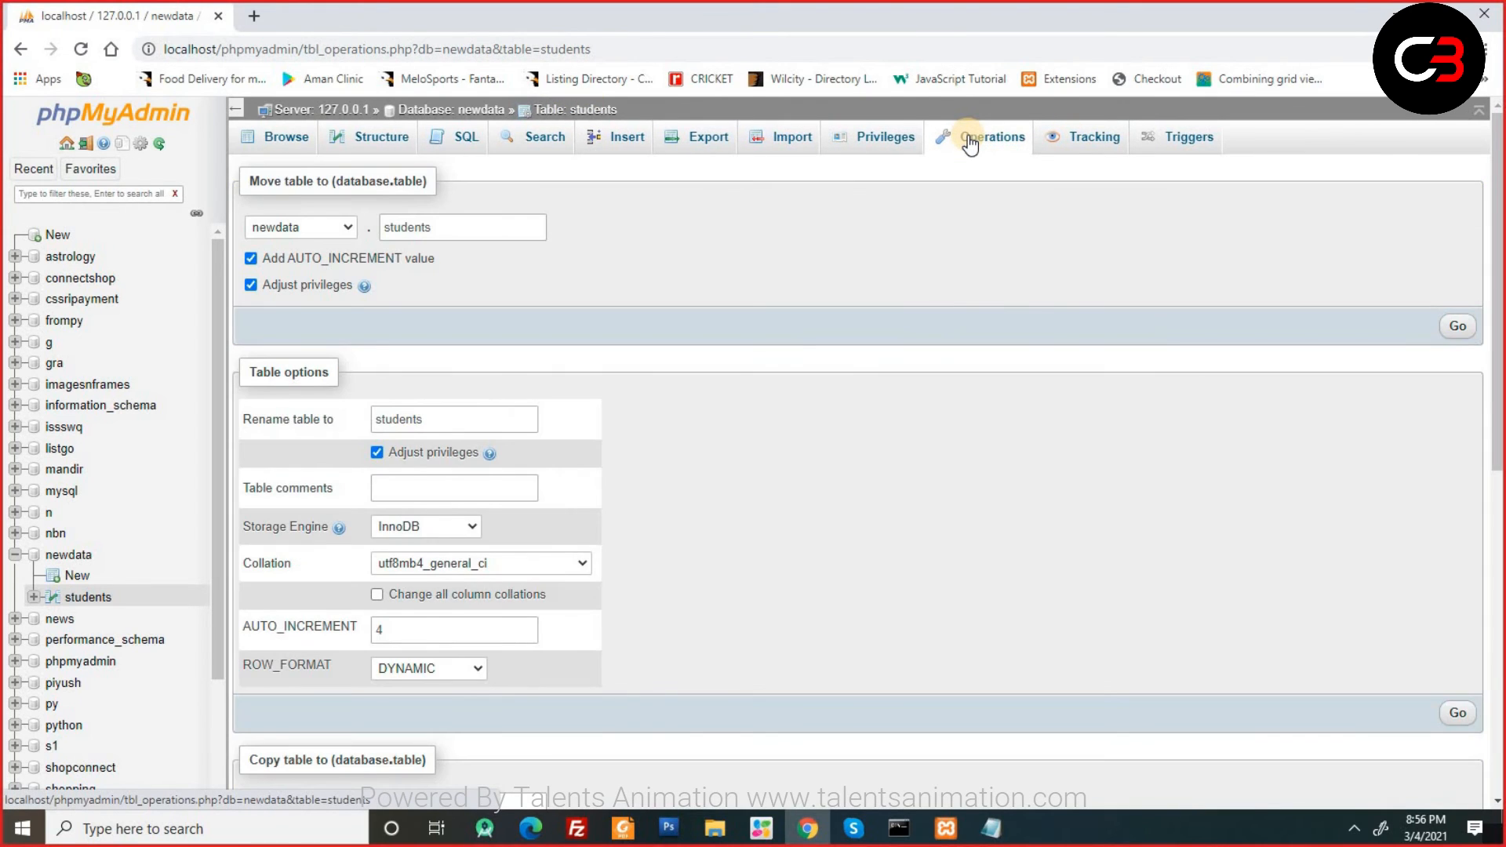
pyautogui.click(406, 426)
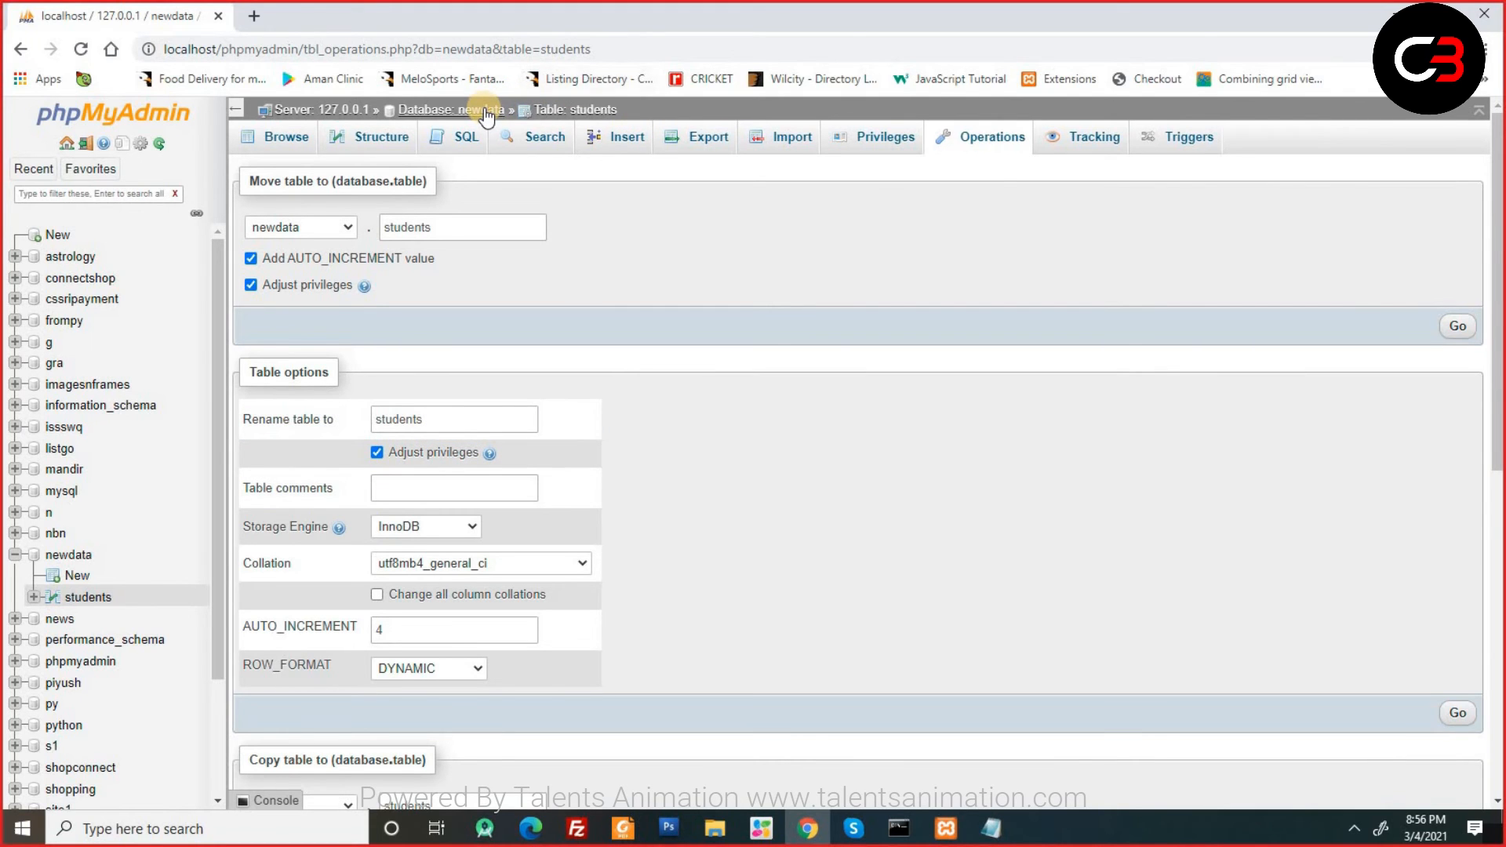
pyautogui.click(69, 557)
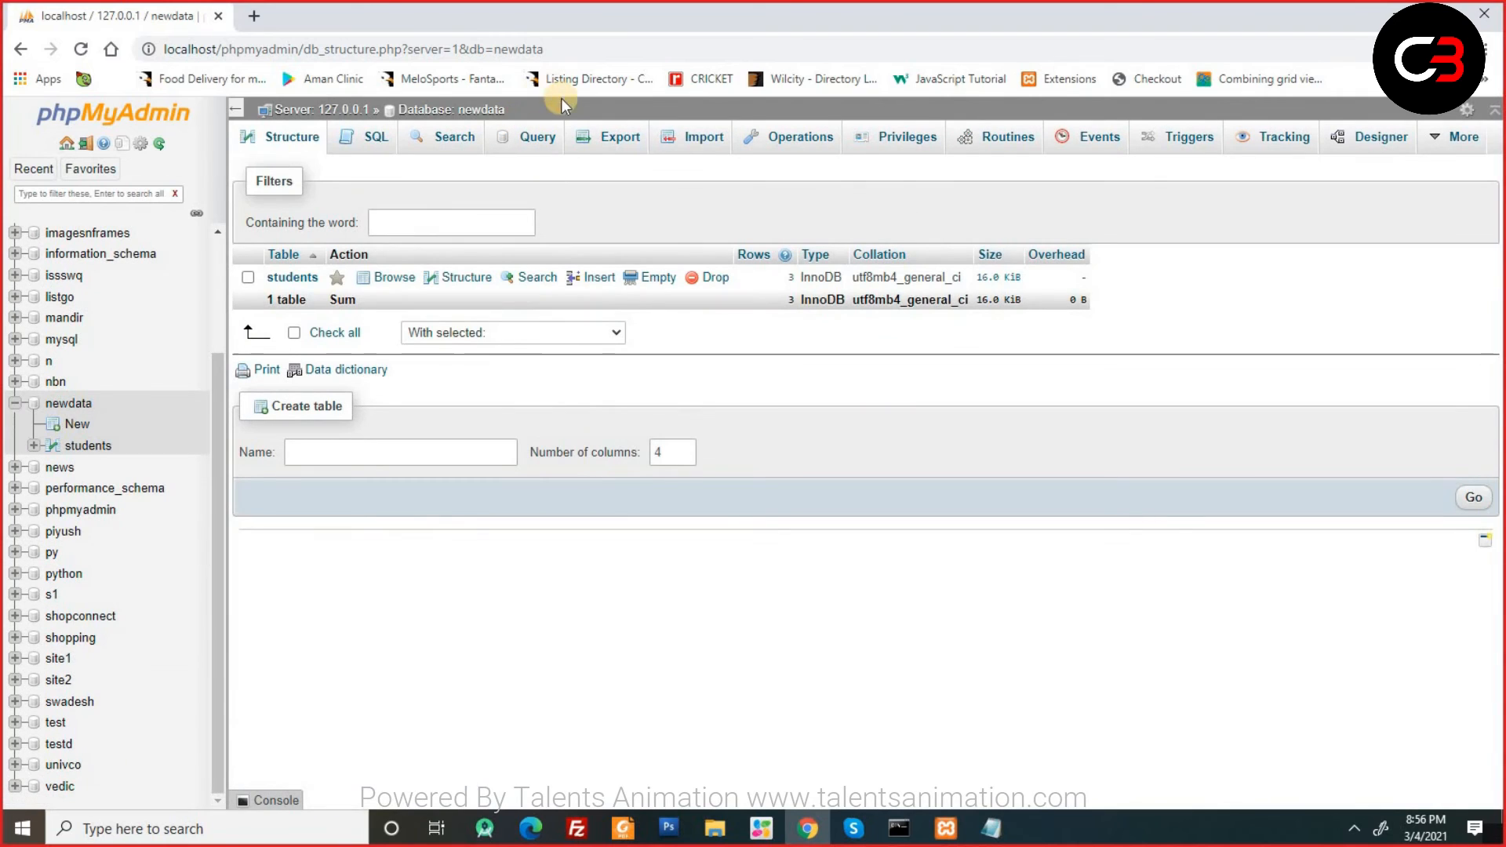
pyautogui.click(800, 141)
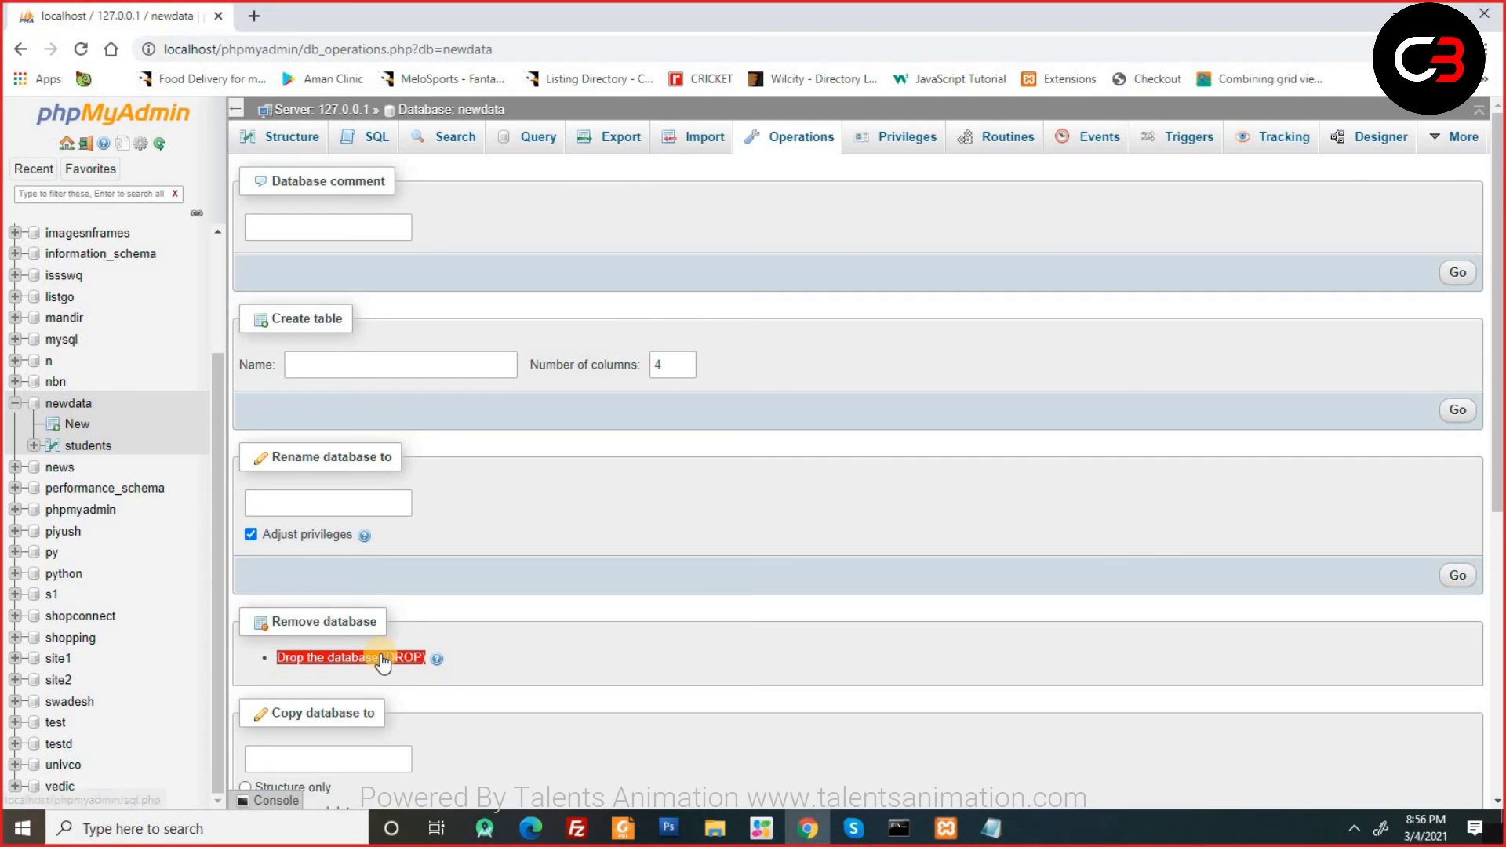
# Examine the students table's maintenance operations and its options for emptying or deleting the table.
pyautogui.click(103, 445)
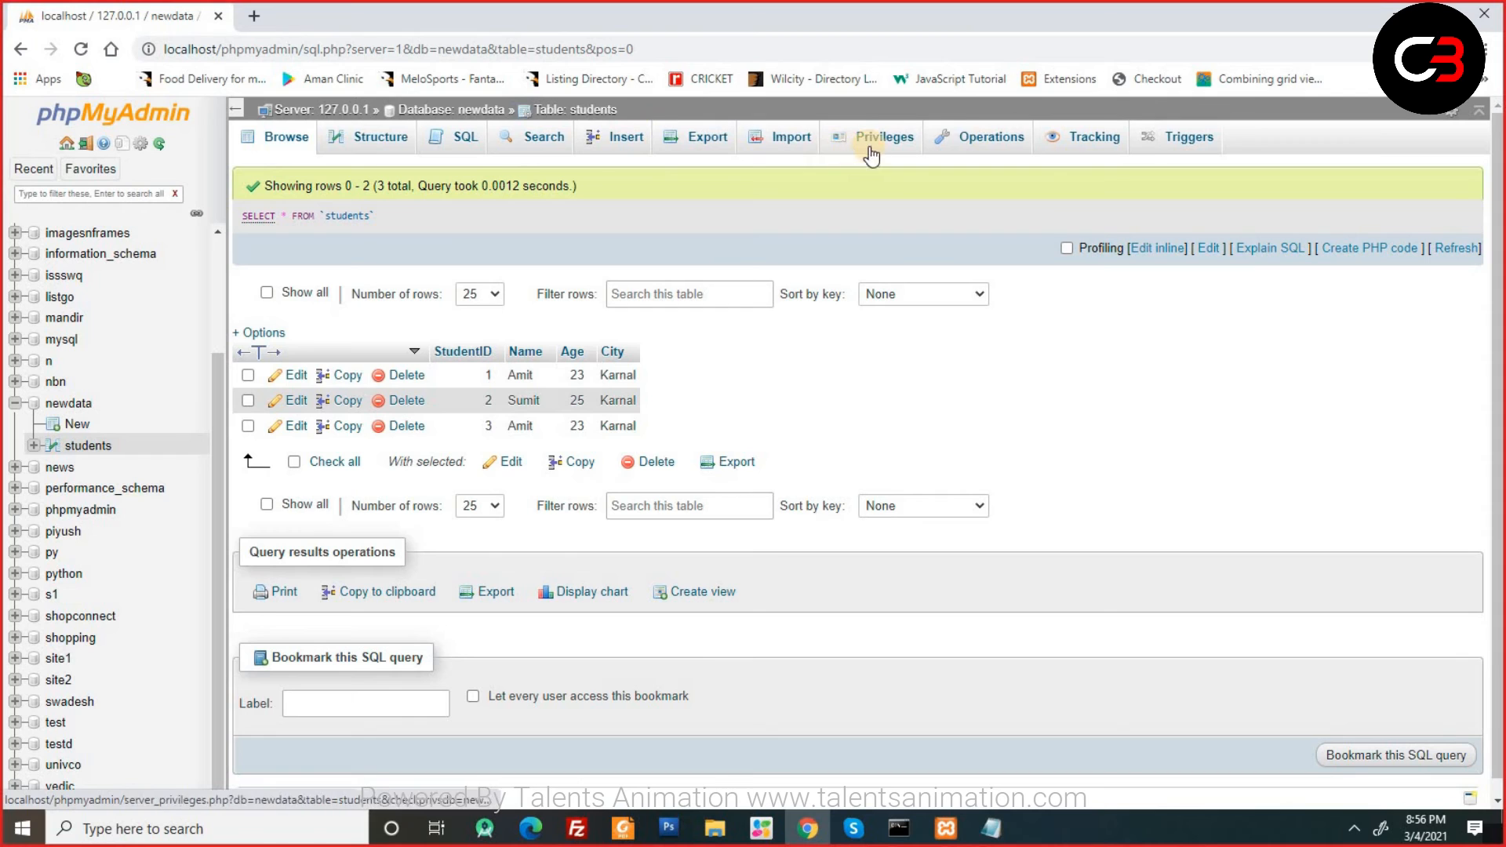
pyautogui.click(963, 140)
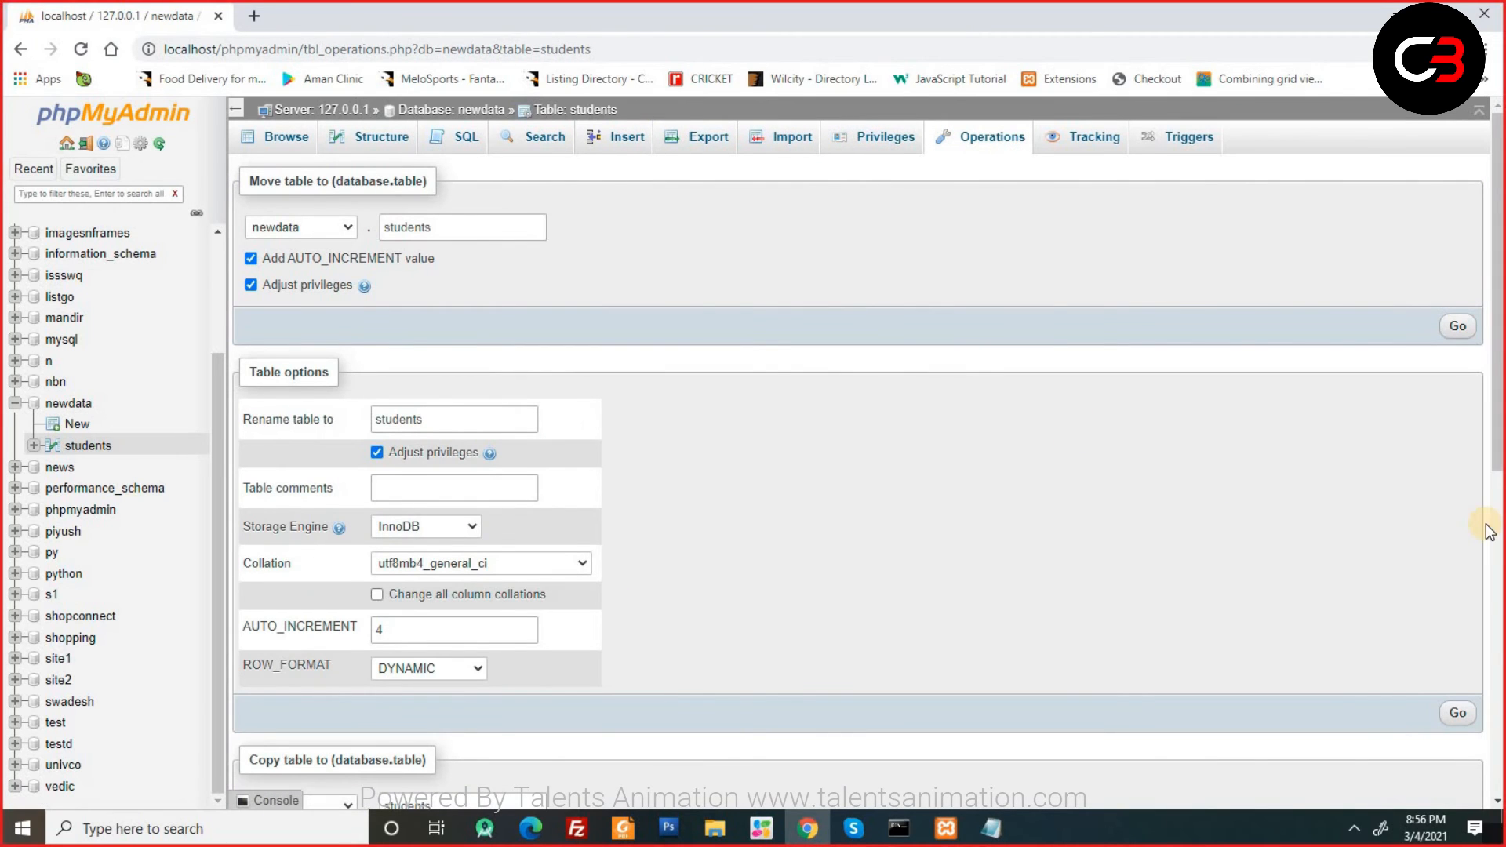
pyautogui.moveTo(1500, 474); pyautogui.dragTo(1501, 740)
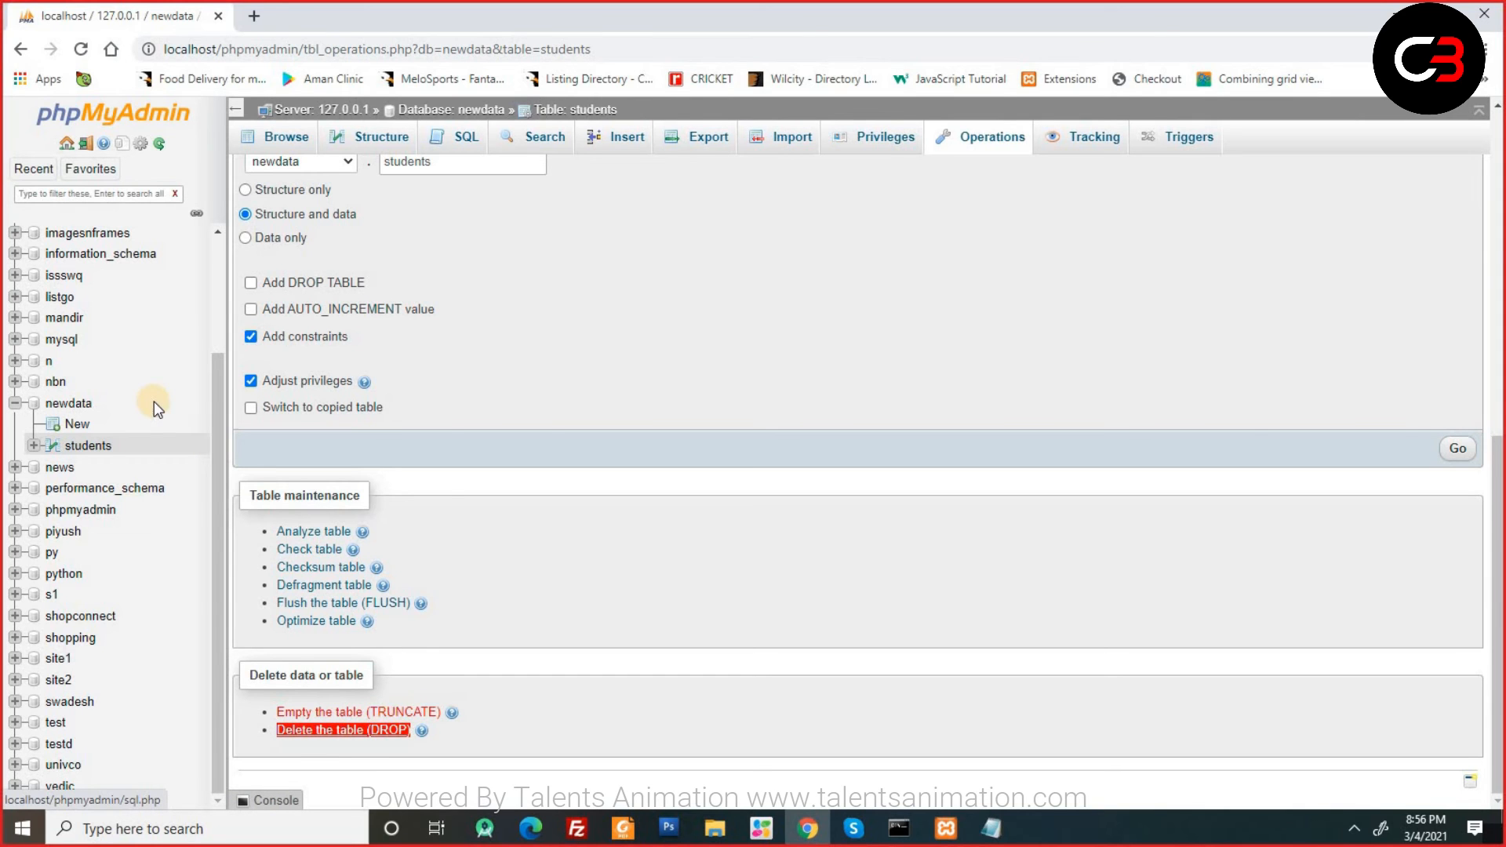
# Examine the newdata database's SQL editor, its database search form and its multi-table query builder.
pyautogui.click(53, 404)
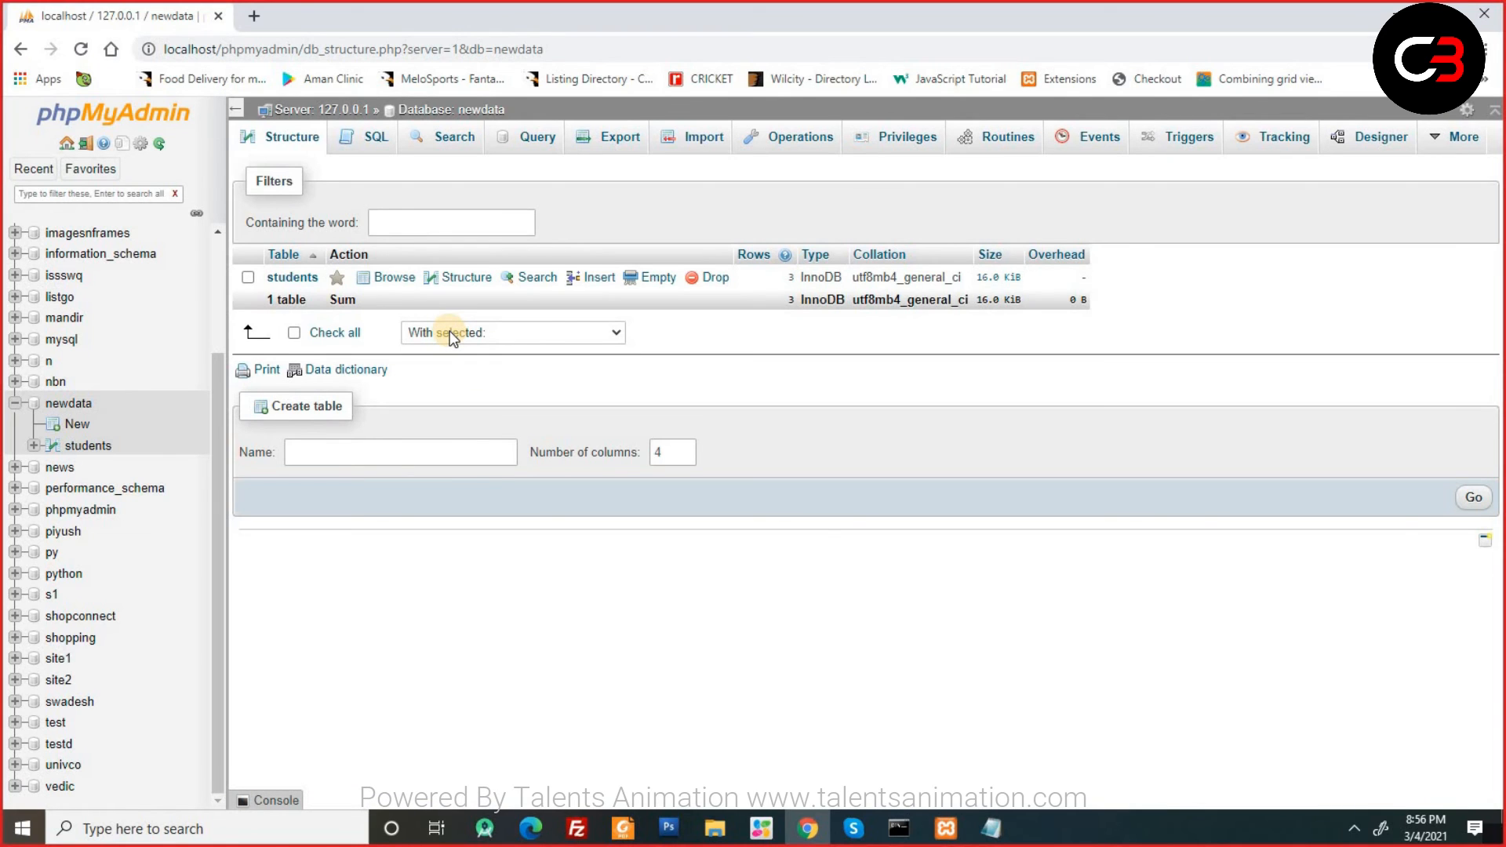
pyautogui.click(377, 141)
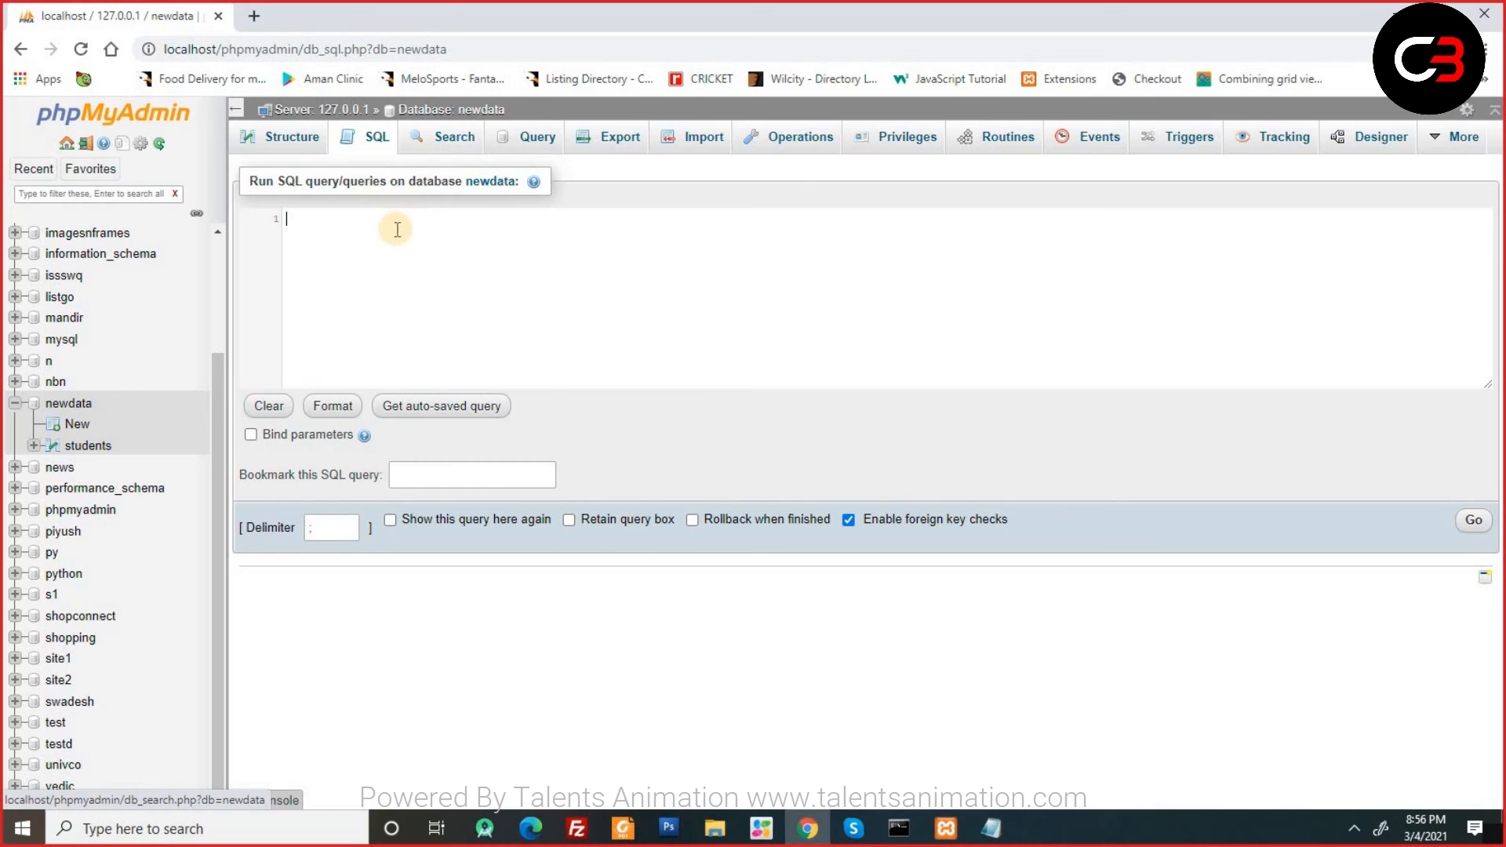
pyautogui.click(445, 144)
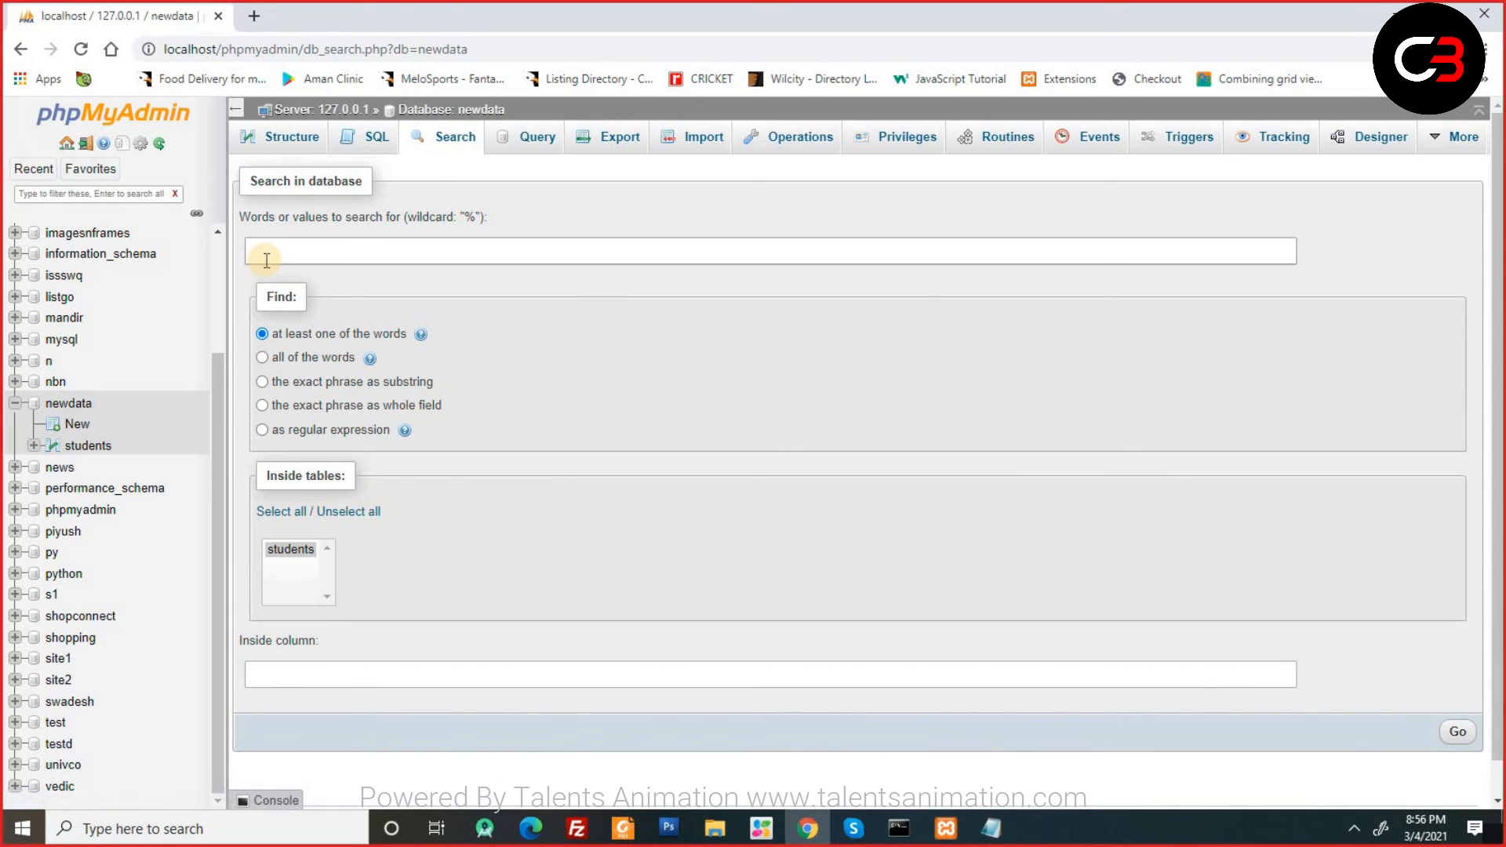
pyautogui.click(406, 251)
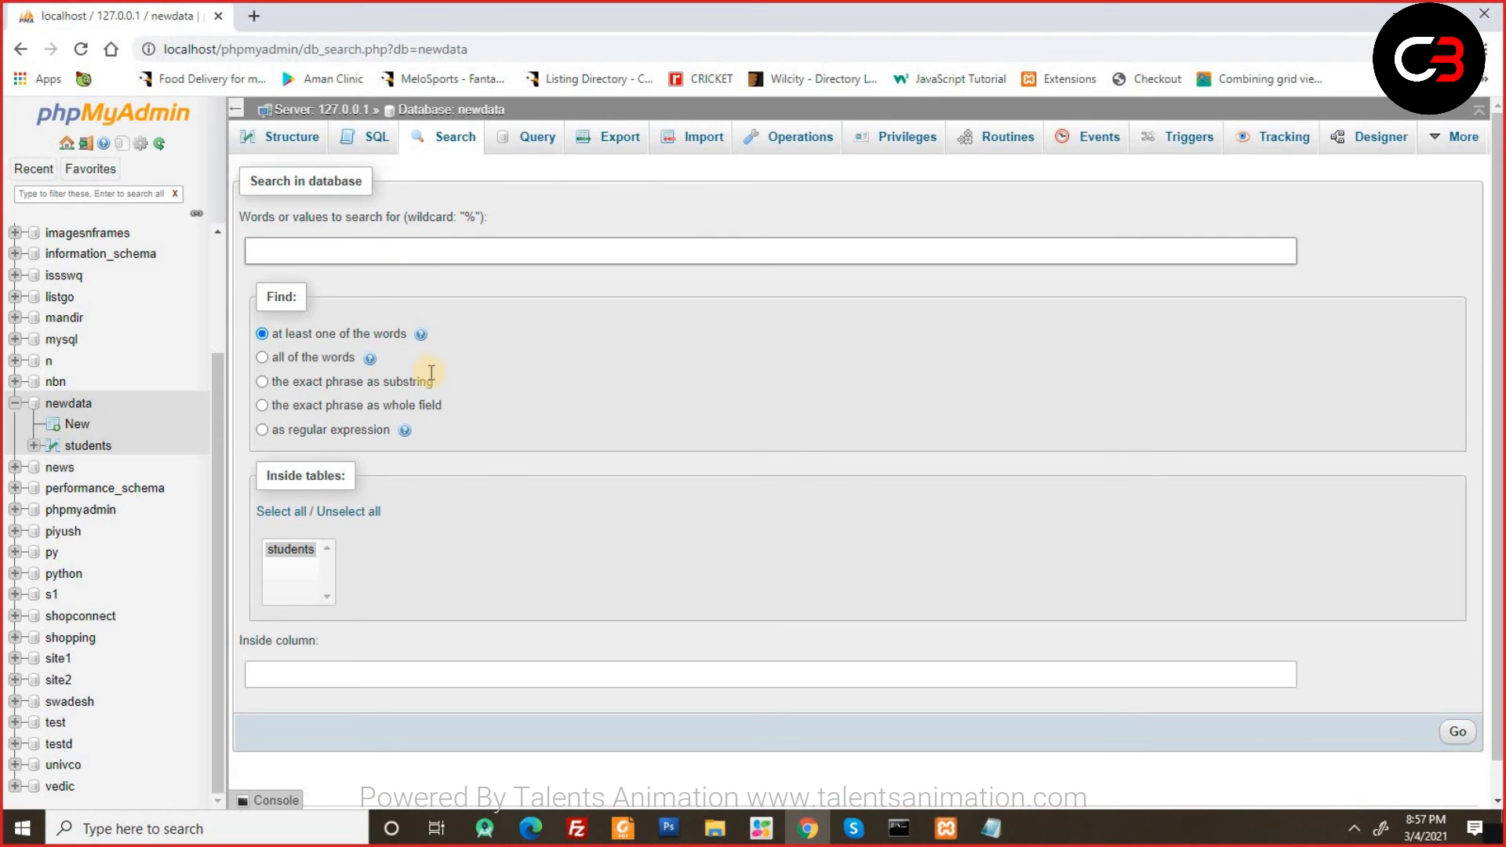
pyautogui.click(330, 243)
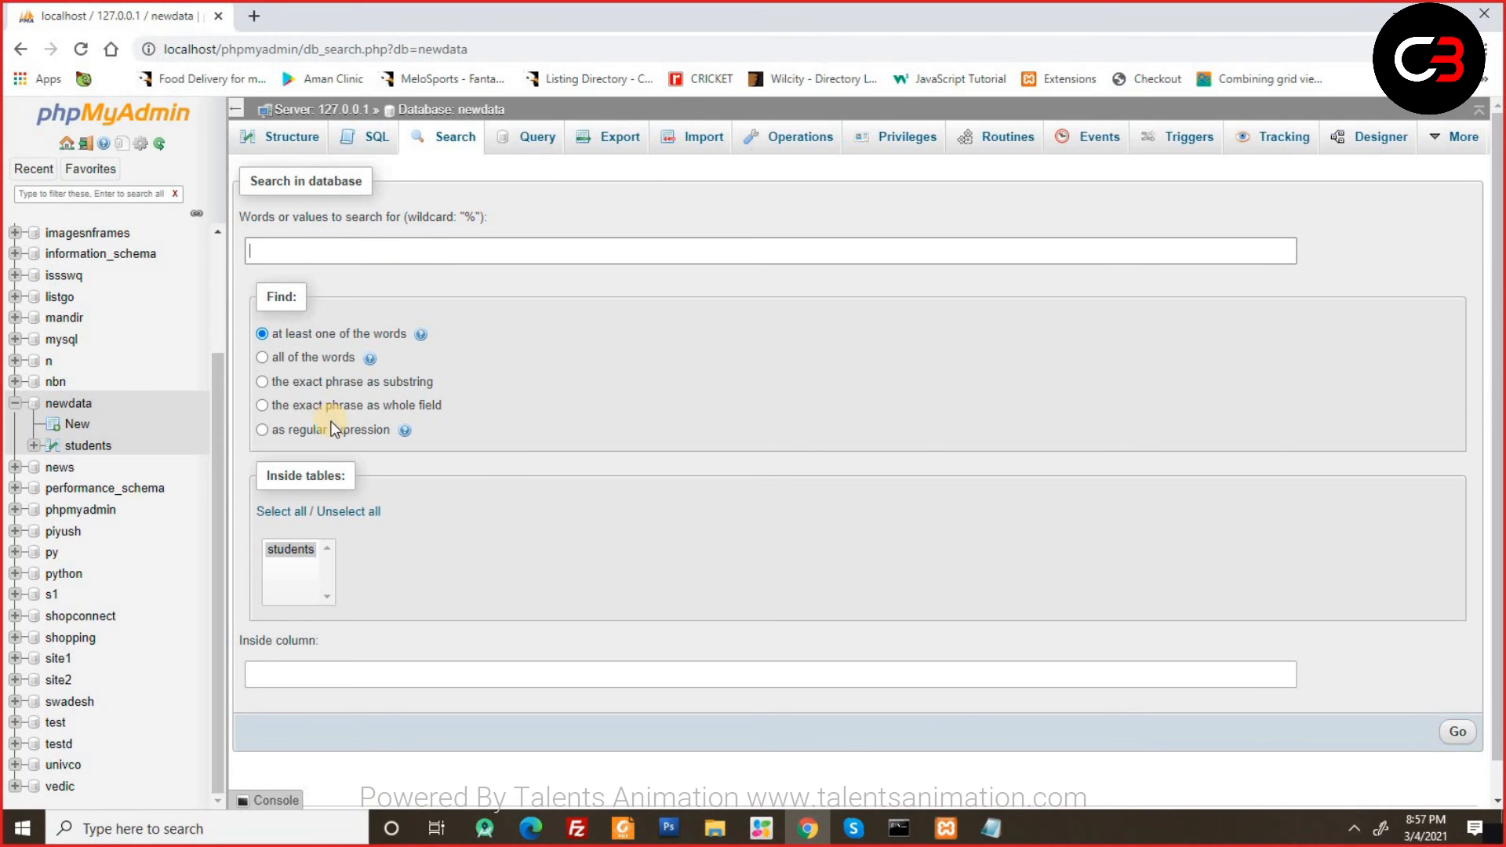
pyautogui.click(316, 679)
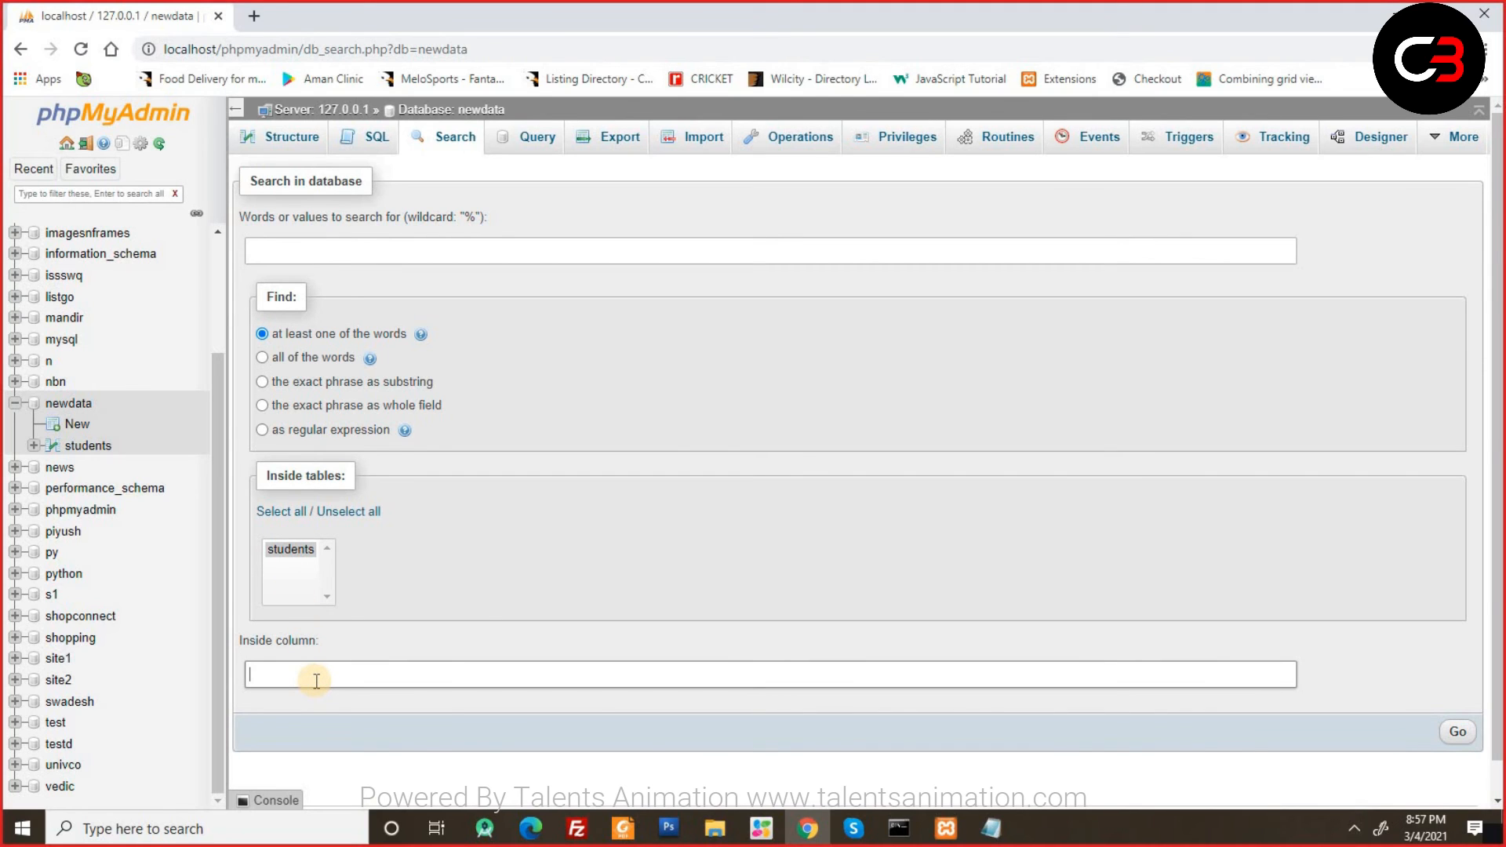
pyautogui.click(538, 144)
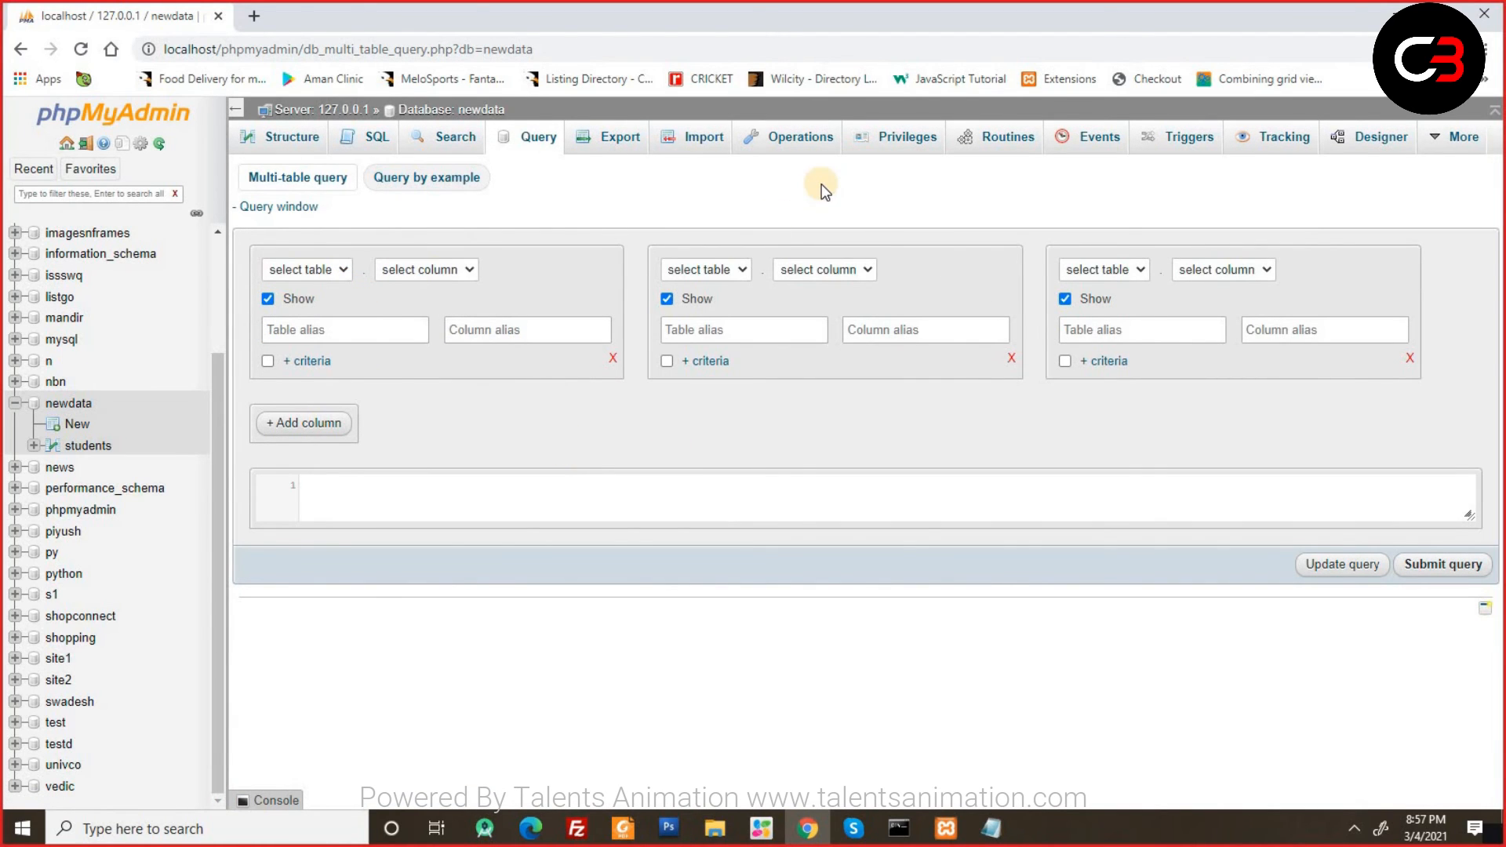
# Return to the students table of newdata and view its export options.
pyautogui.click(50, 406)
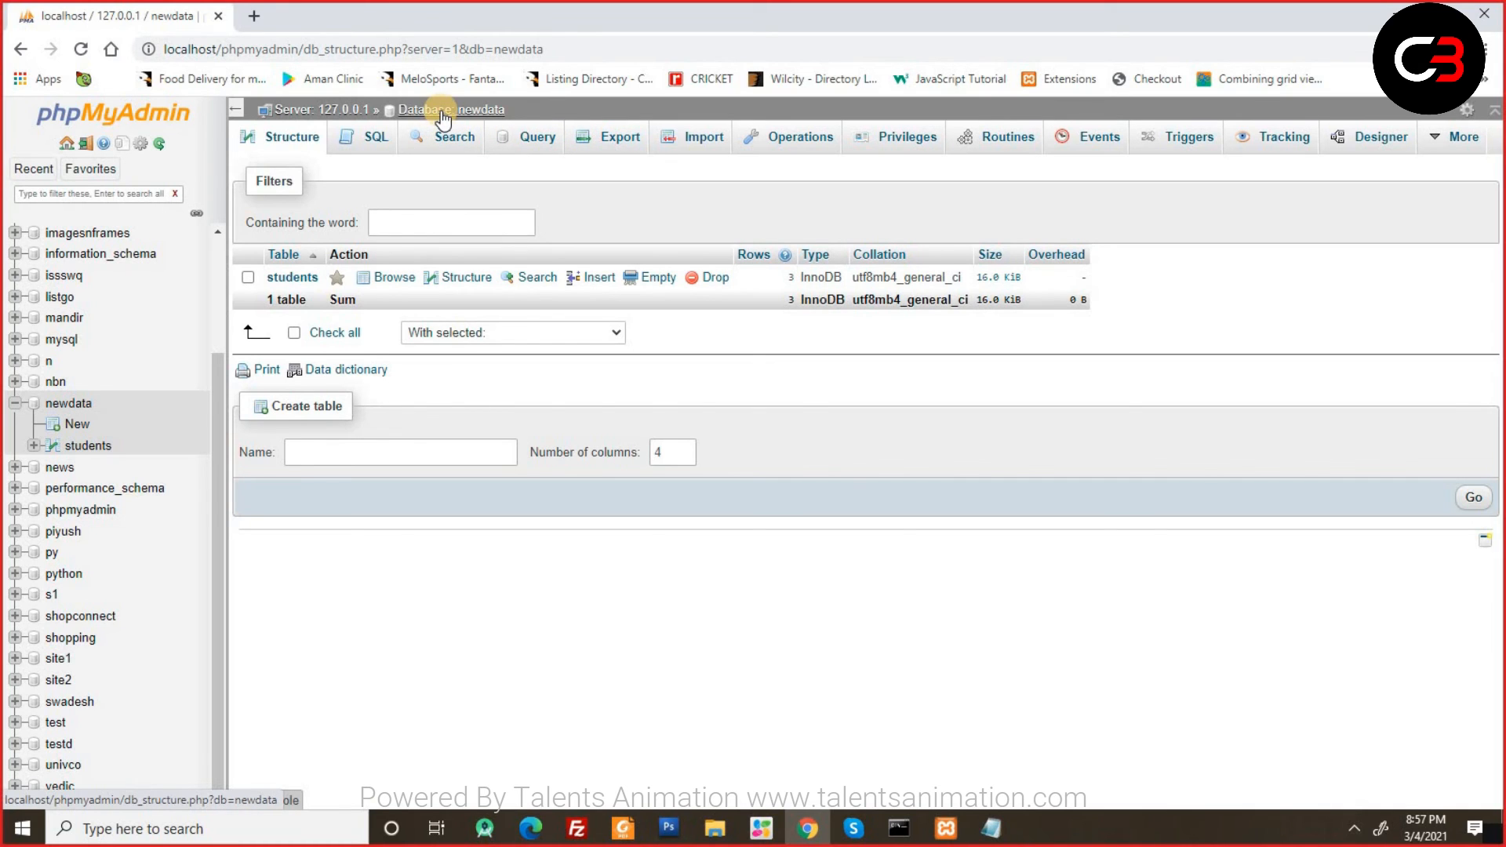
pyautogui.click(88, 444)
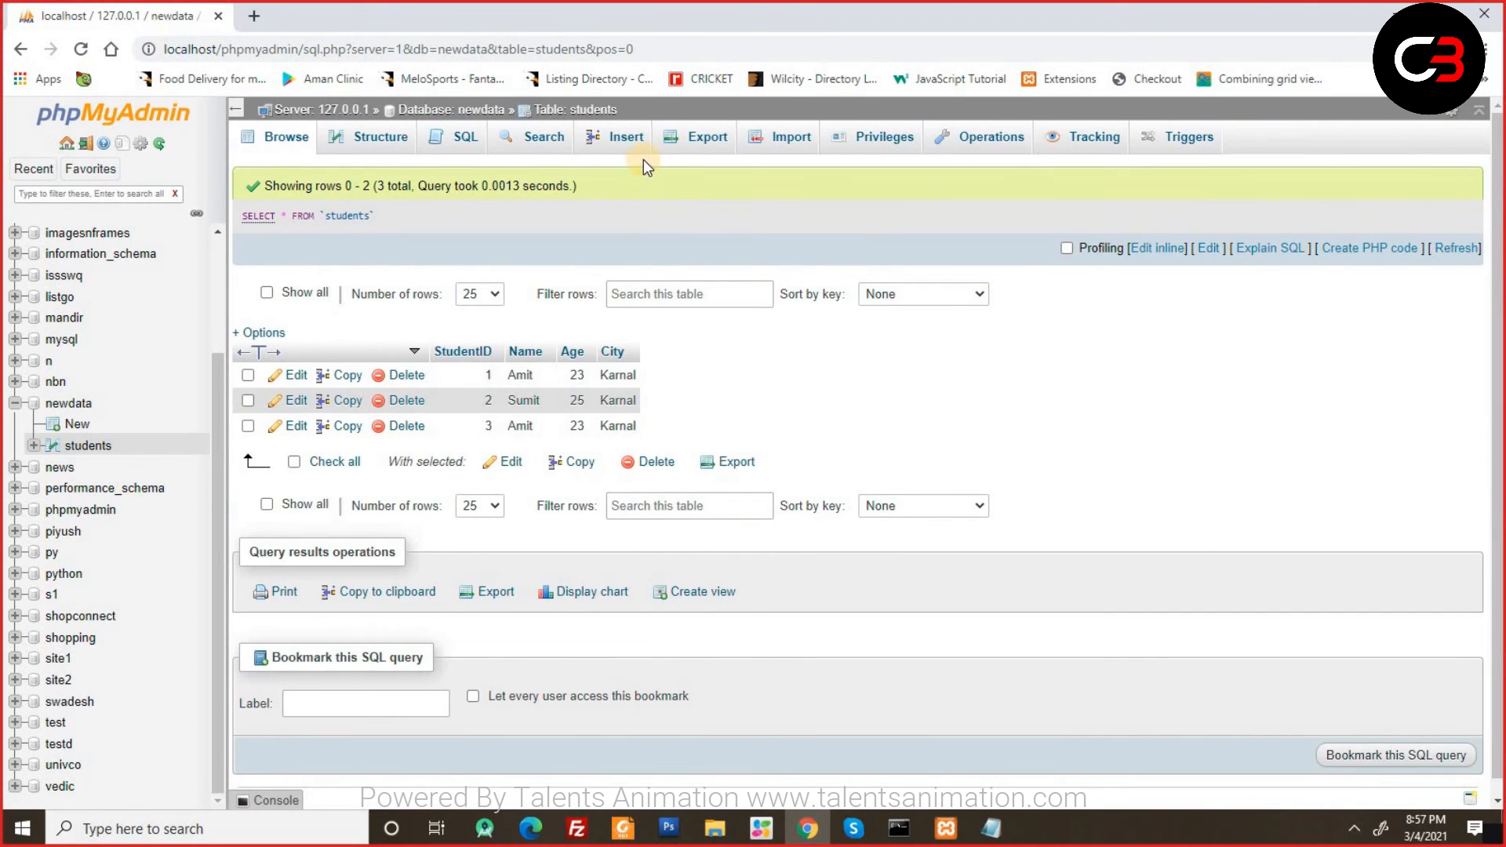
pyautogui.click(689, 153)
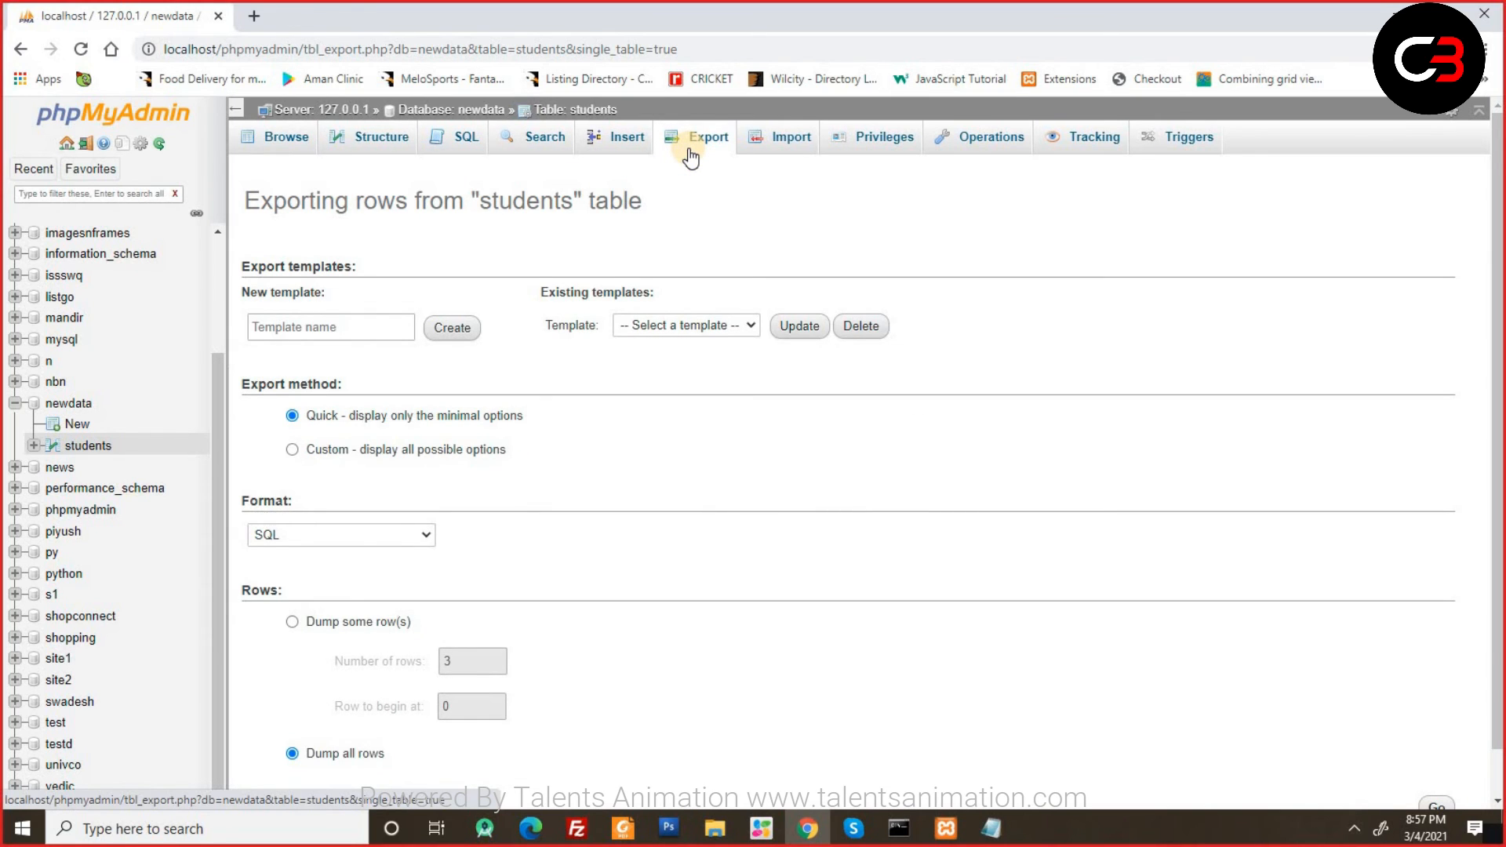
# Open the export options for the whole newdata database and set the export method to Custom.
pyautogui.click(67, 403)
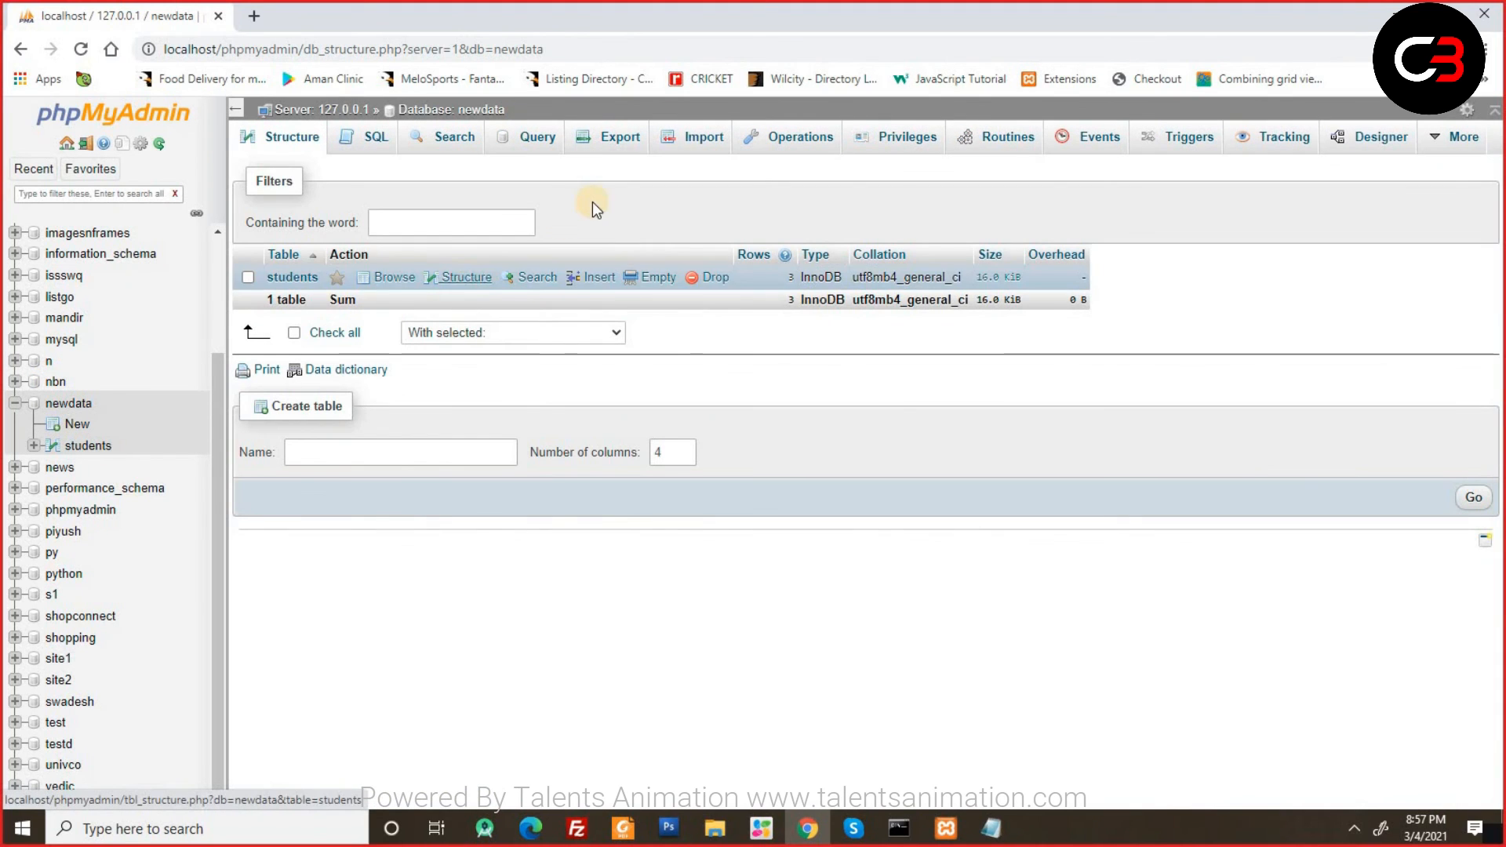
pyautogui.click(629, 142)
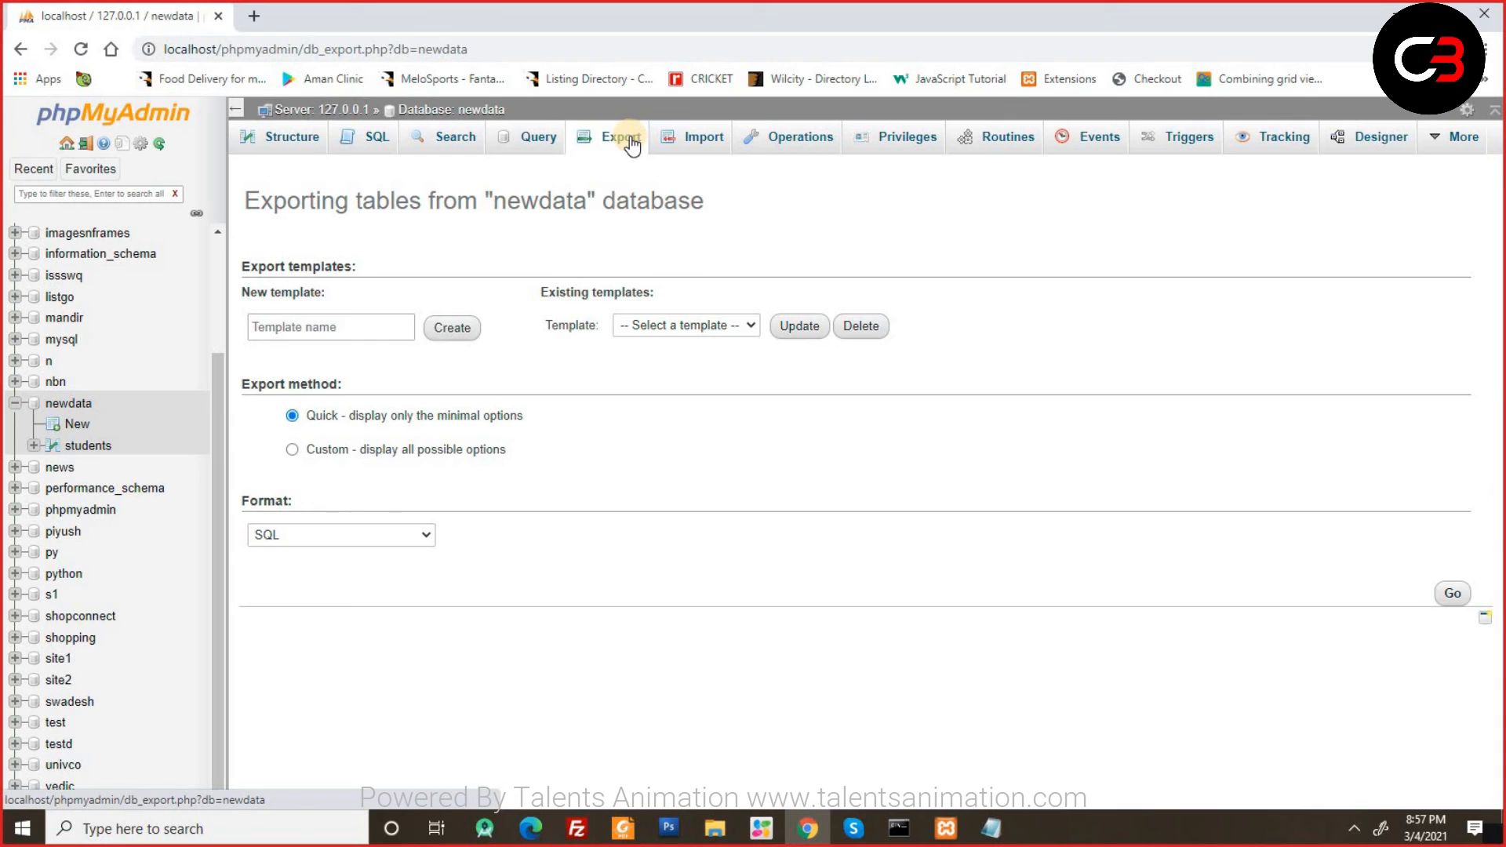
pyautogui.click(330, 450)
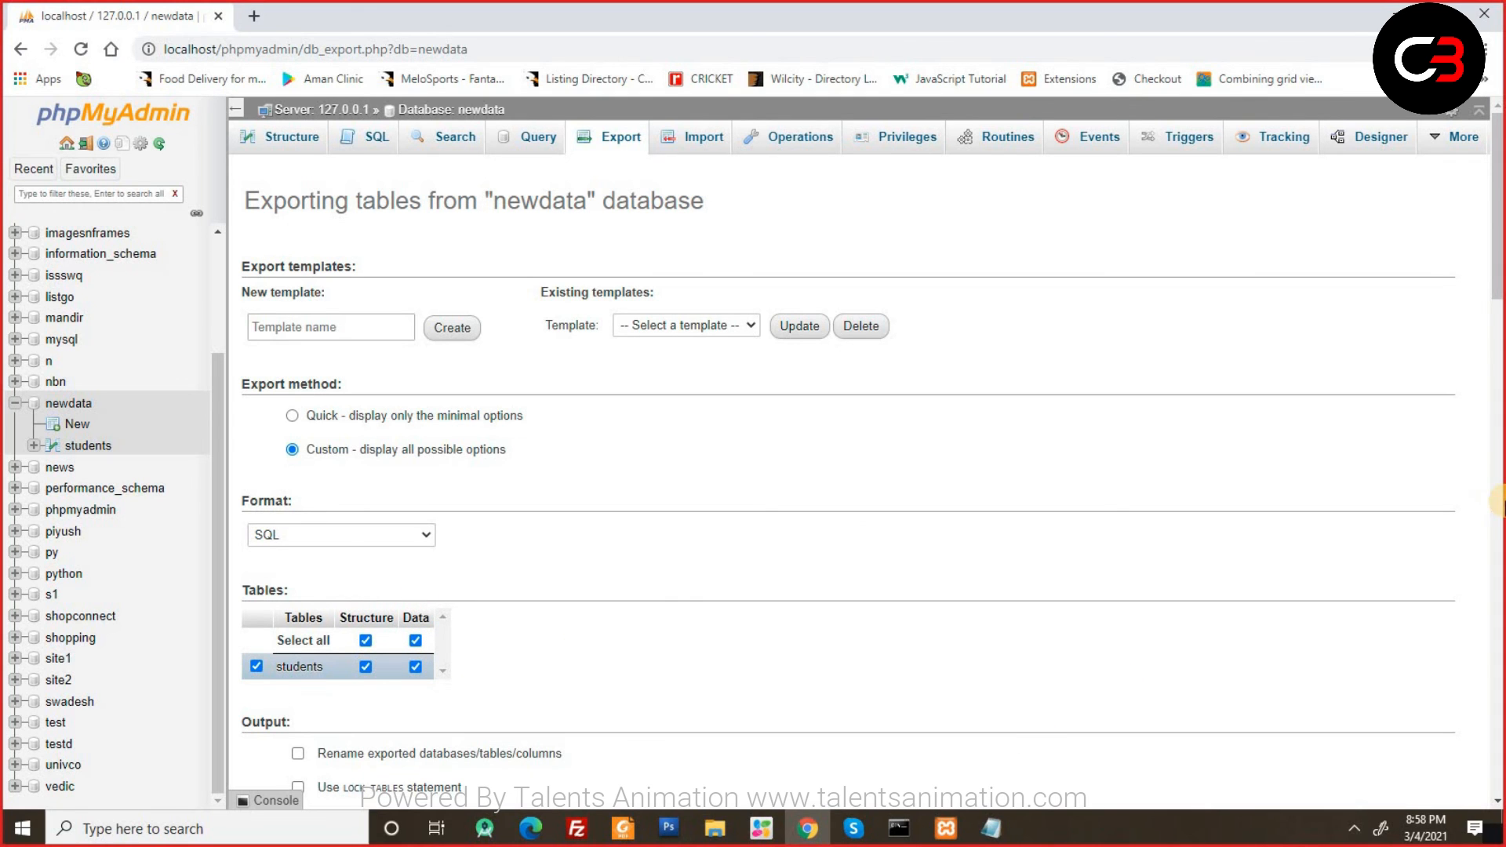
# Export the newdata database in SQL format using the Quick export method.
pyautogui.click(1500, 414)
pyautogui.moveTo(1499, 353); pyautogui.dragTo(1468, 159)
pyautogui.click(358, 535)
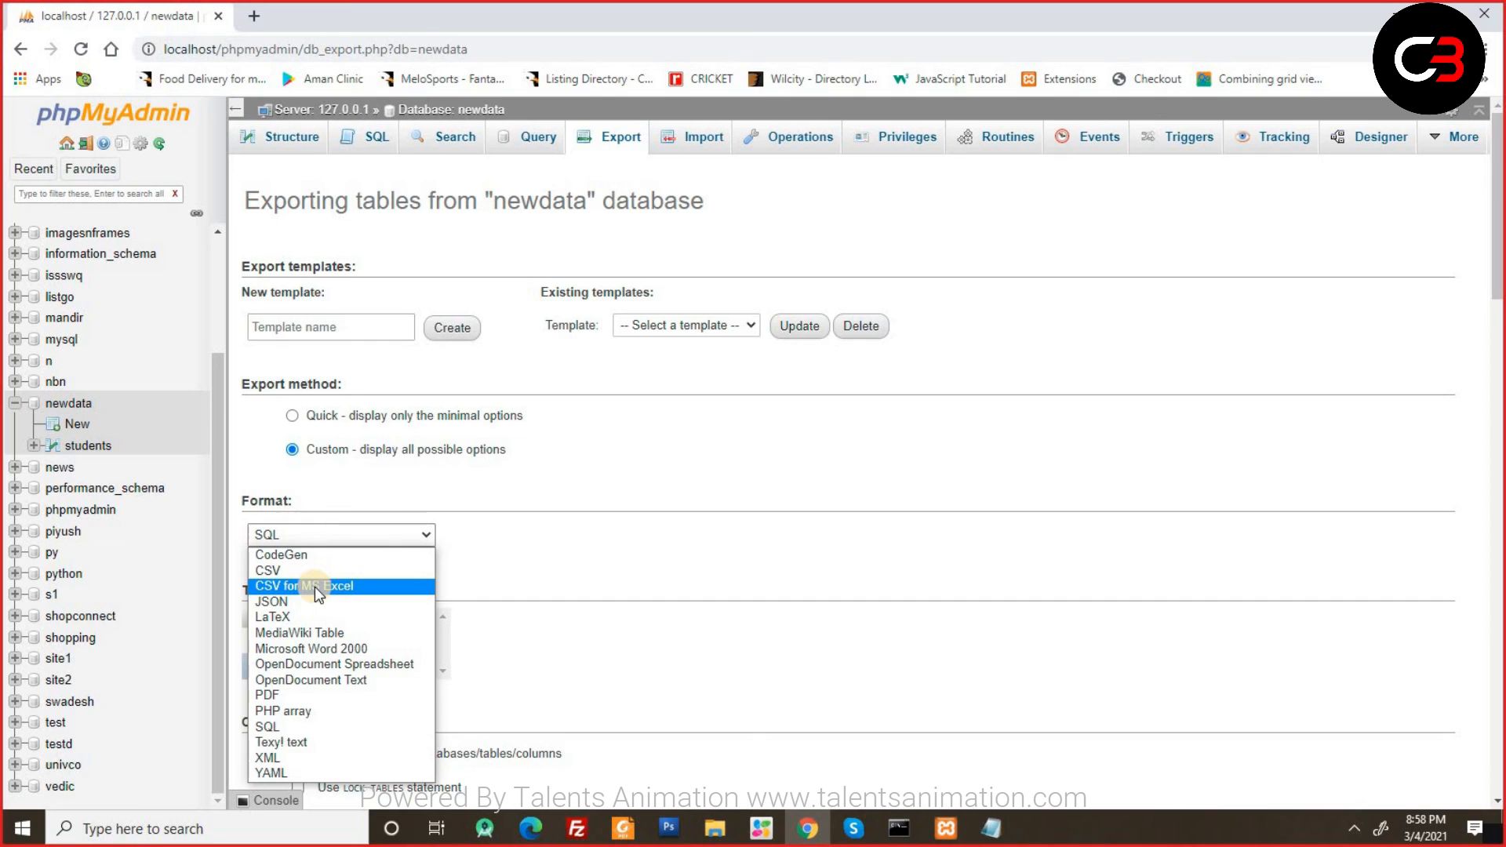
pyautogui.click(292, 731)
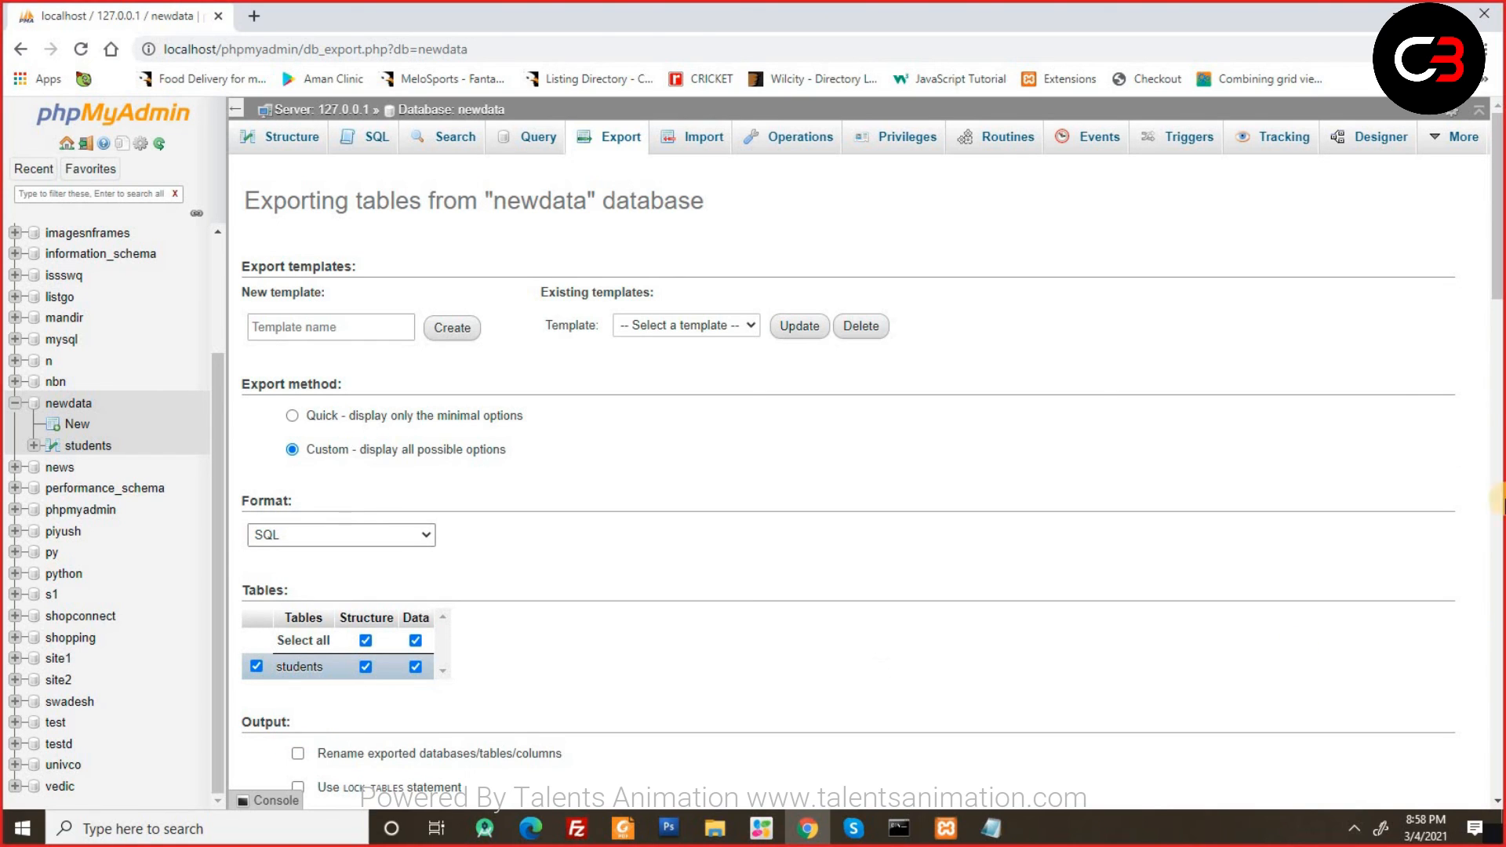
pyautogui.click(455, 416)
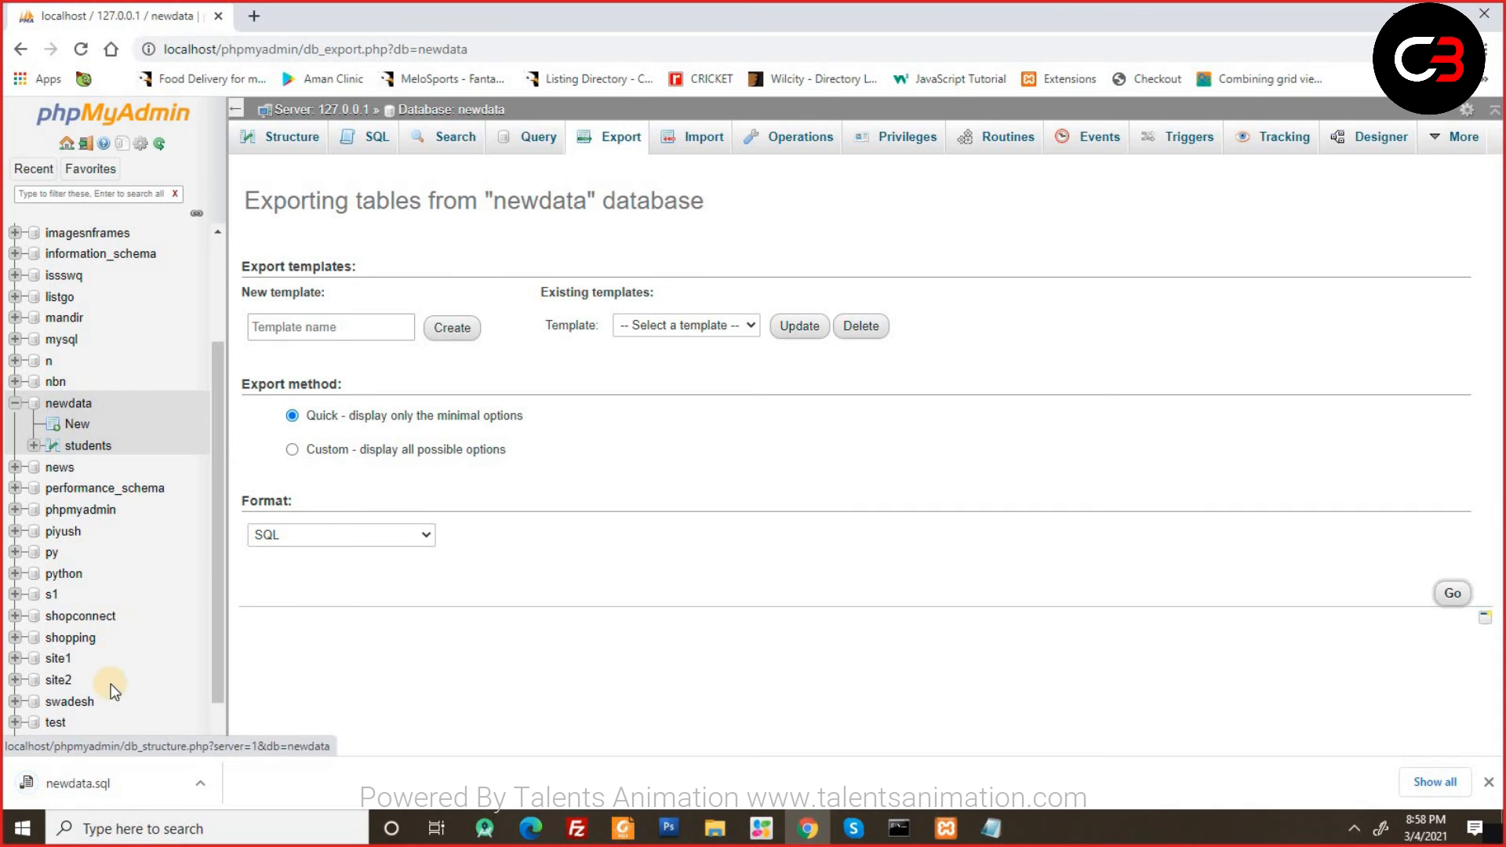
# Drop the whole newdata database through its database operations.
pyautogui.click(68, 402)
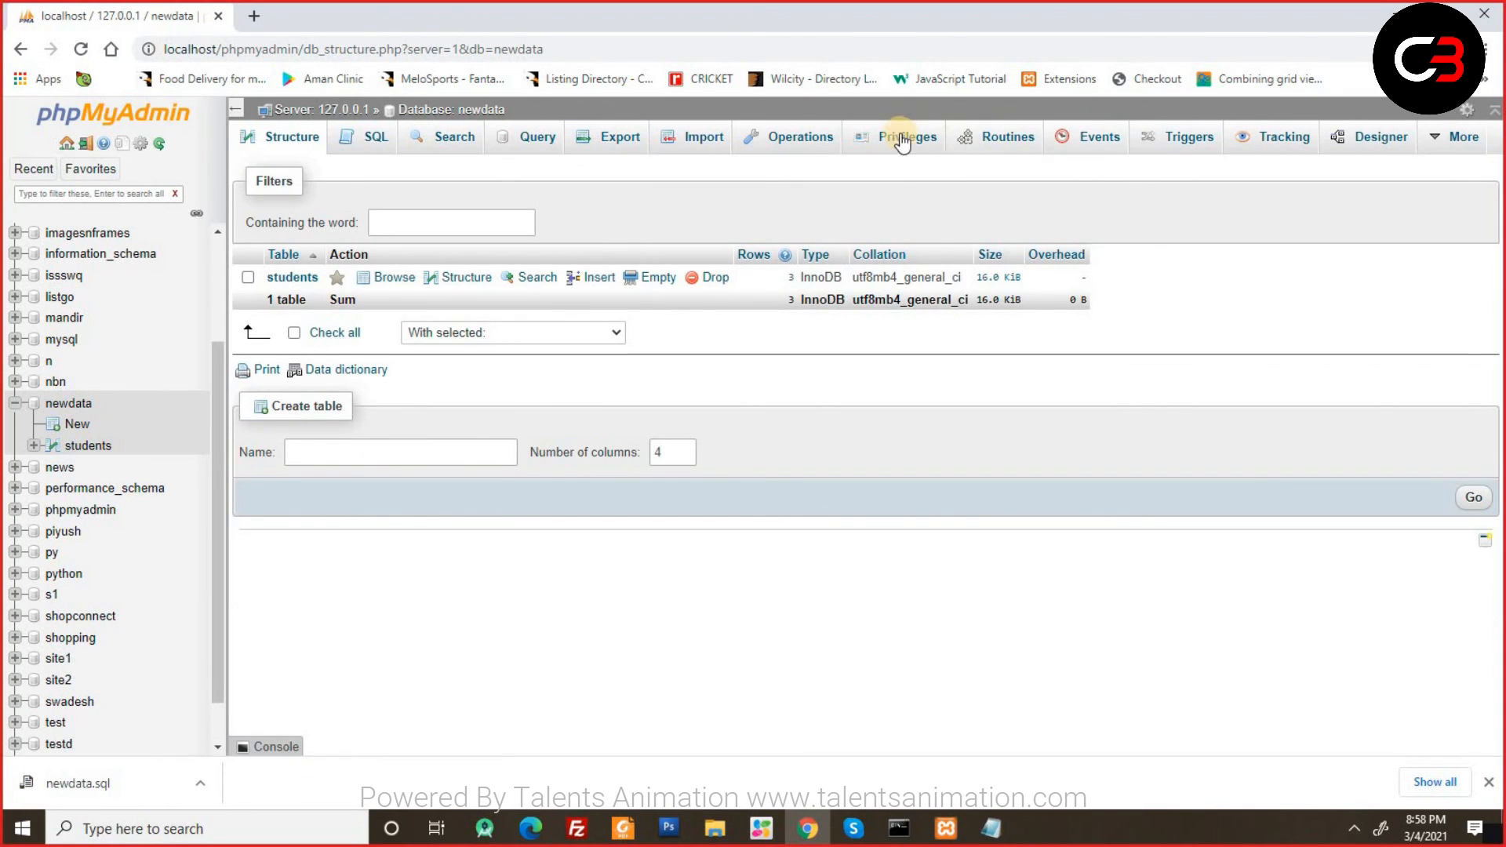
pyautogui.click(803, 146)
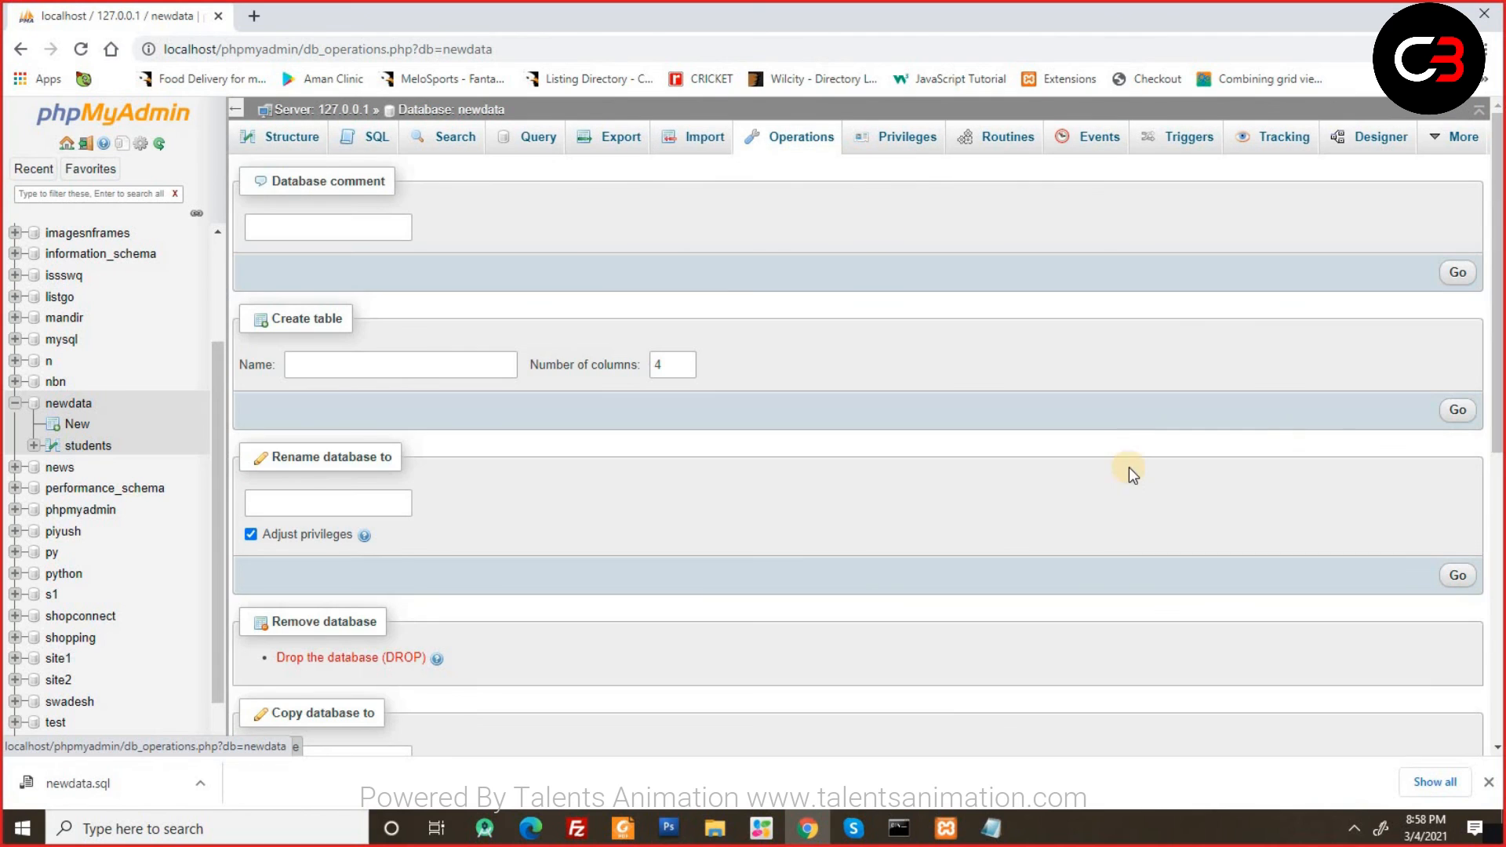
pyautogui.click(385, 659)
pyautogui.click(768, 478)
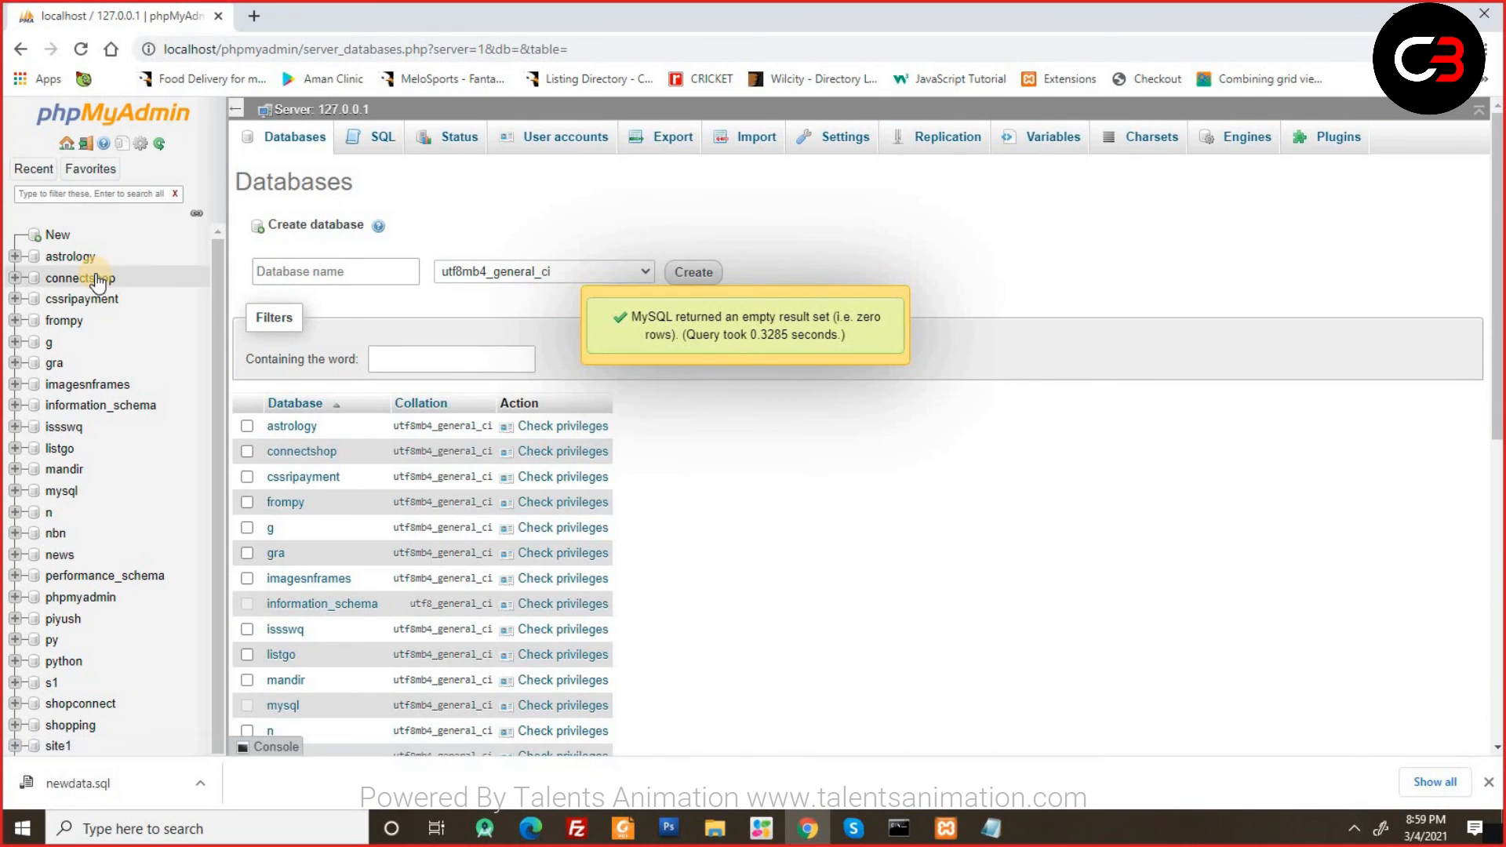
# Create a new database named n1 with the utf8mb4_general_ci collation.
pyautogui.click(63, 235)
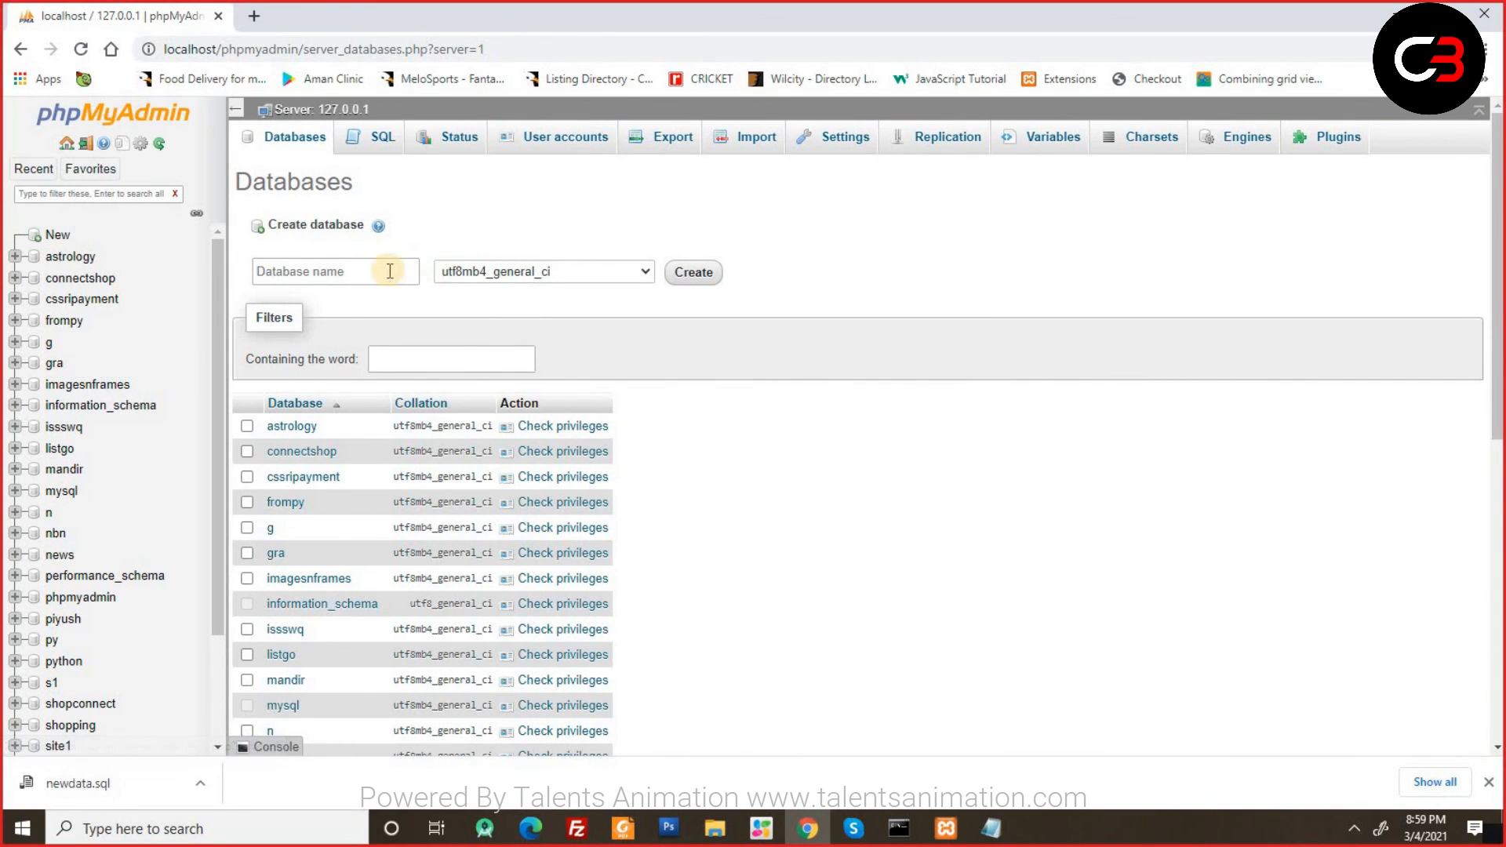
pyautogui.click(363, 270)
pyautogui.write('n1')
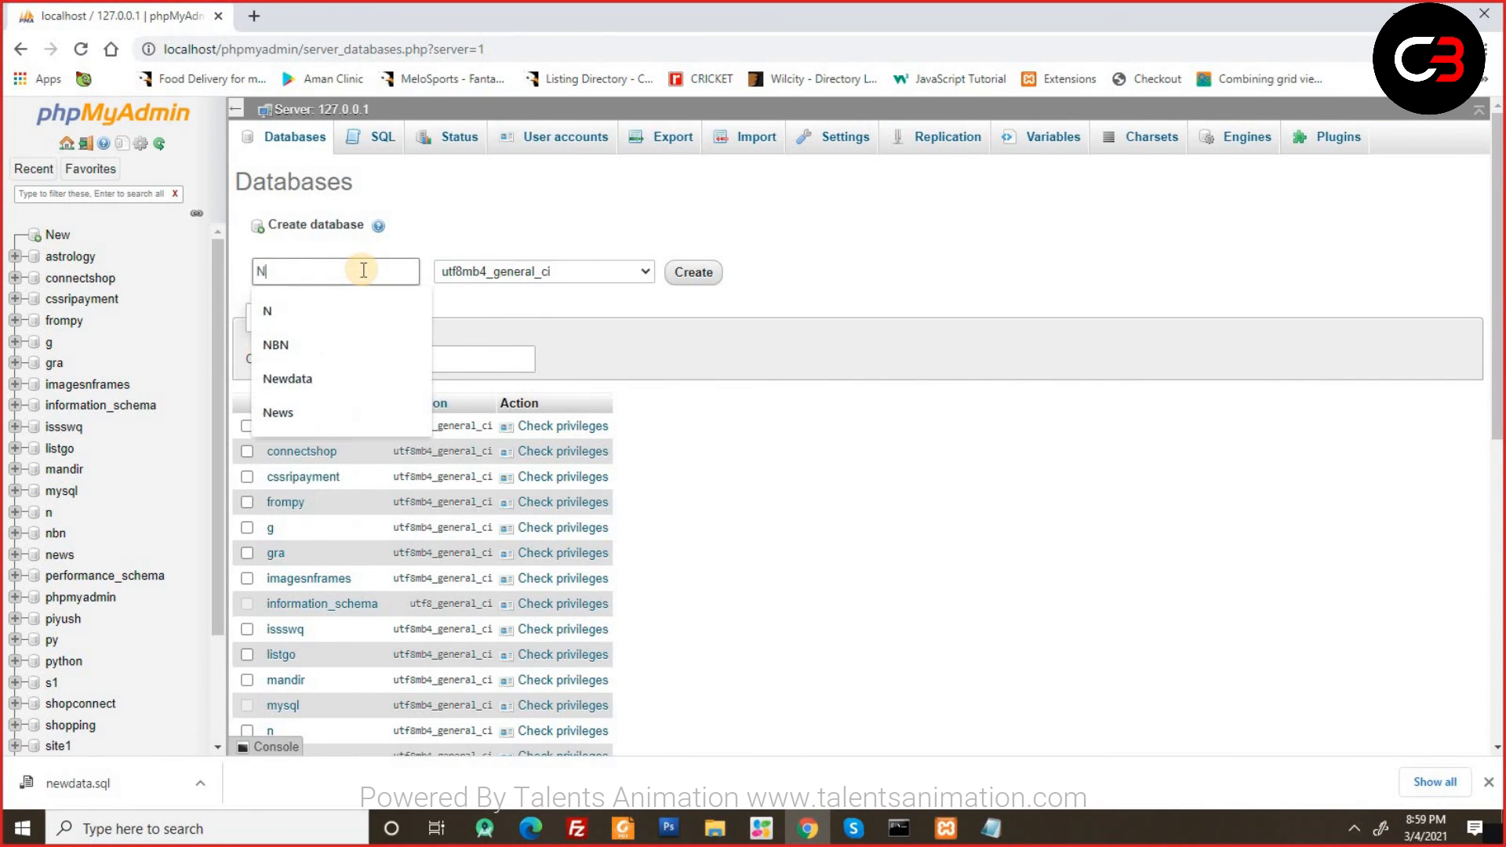
pyautogui.press('Return')
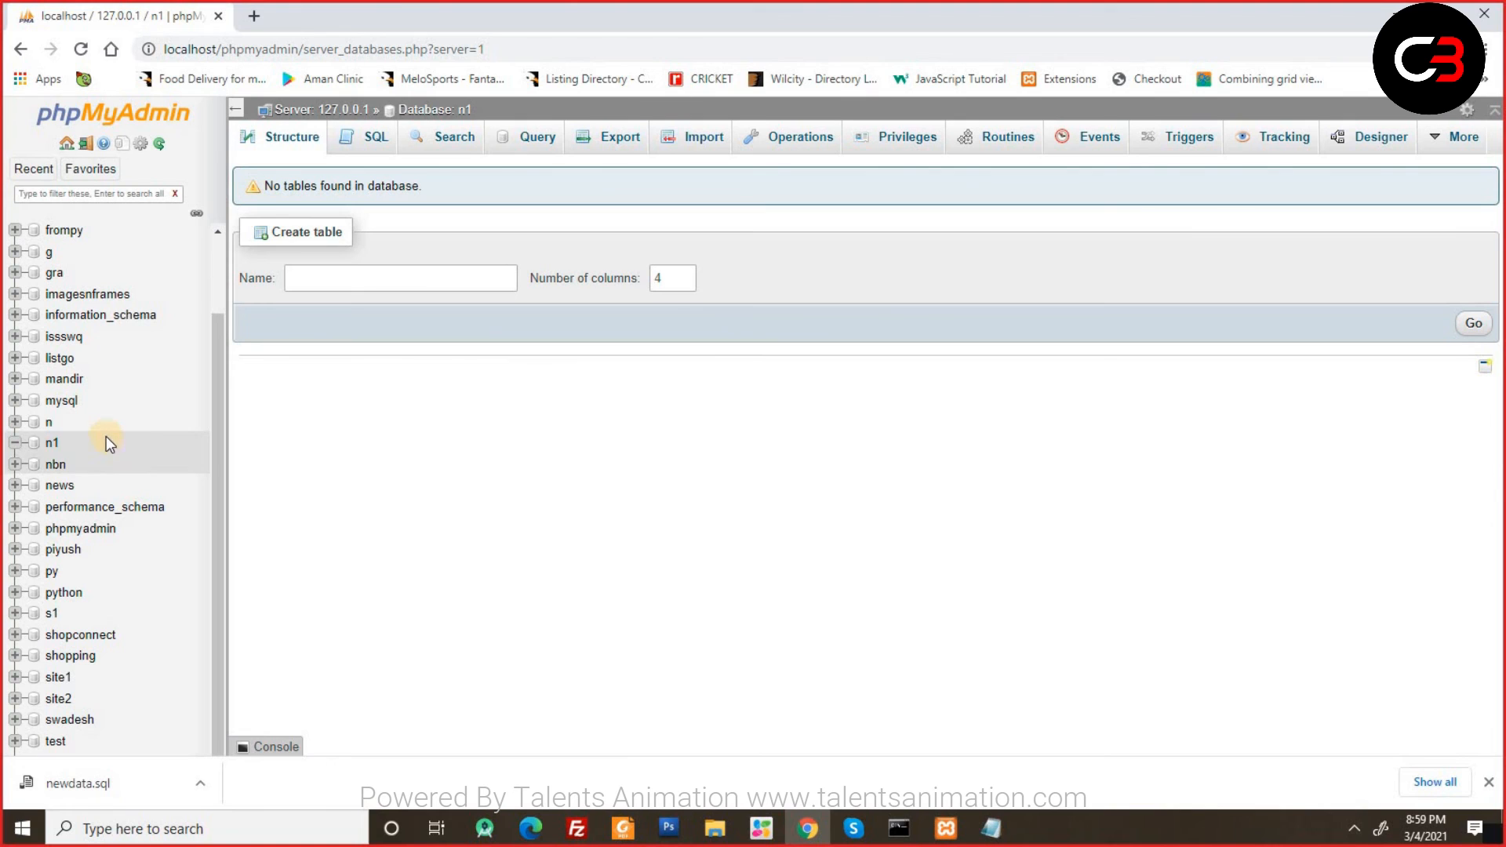
# Import the newdata.sql file from the Downloads folder into the n1 database.
pyautogui.click(48, 441)
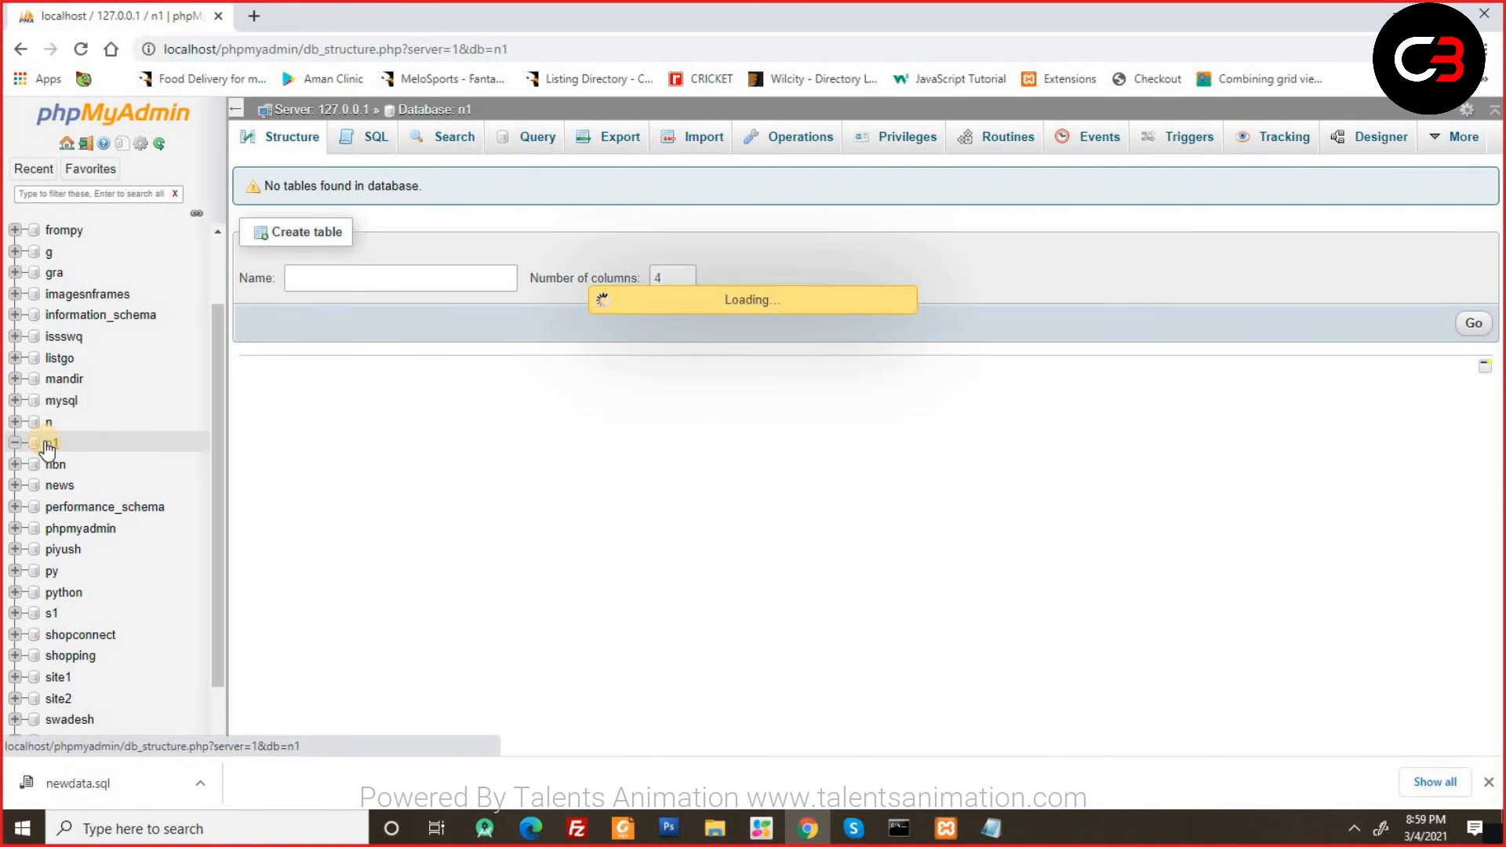
pyautogui.click(695, 149)
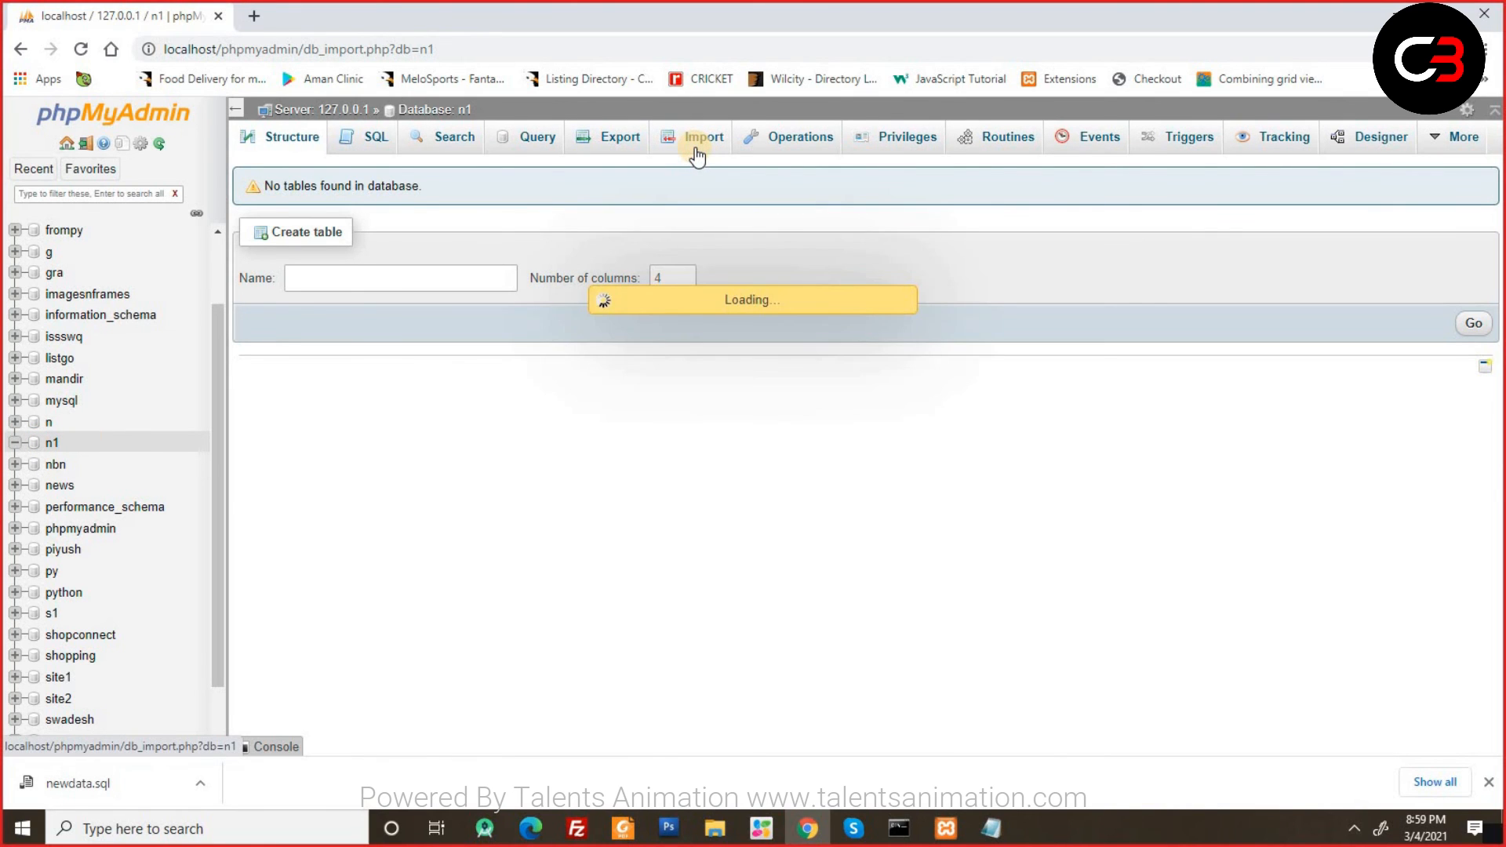
pyautogui.click(423, 340)
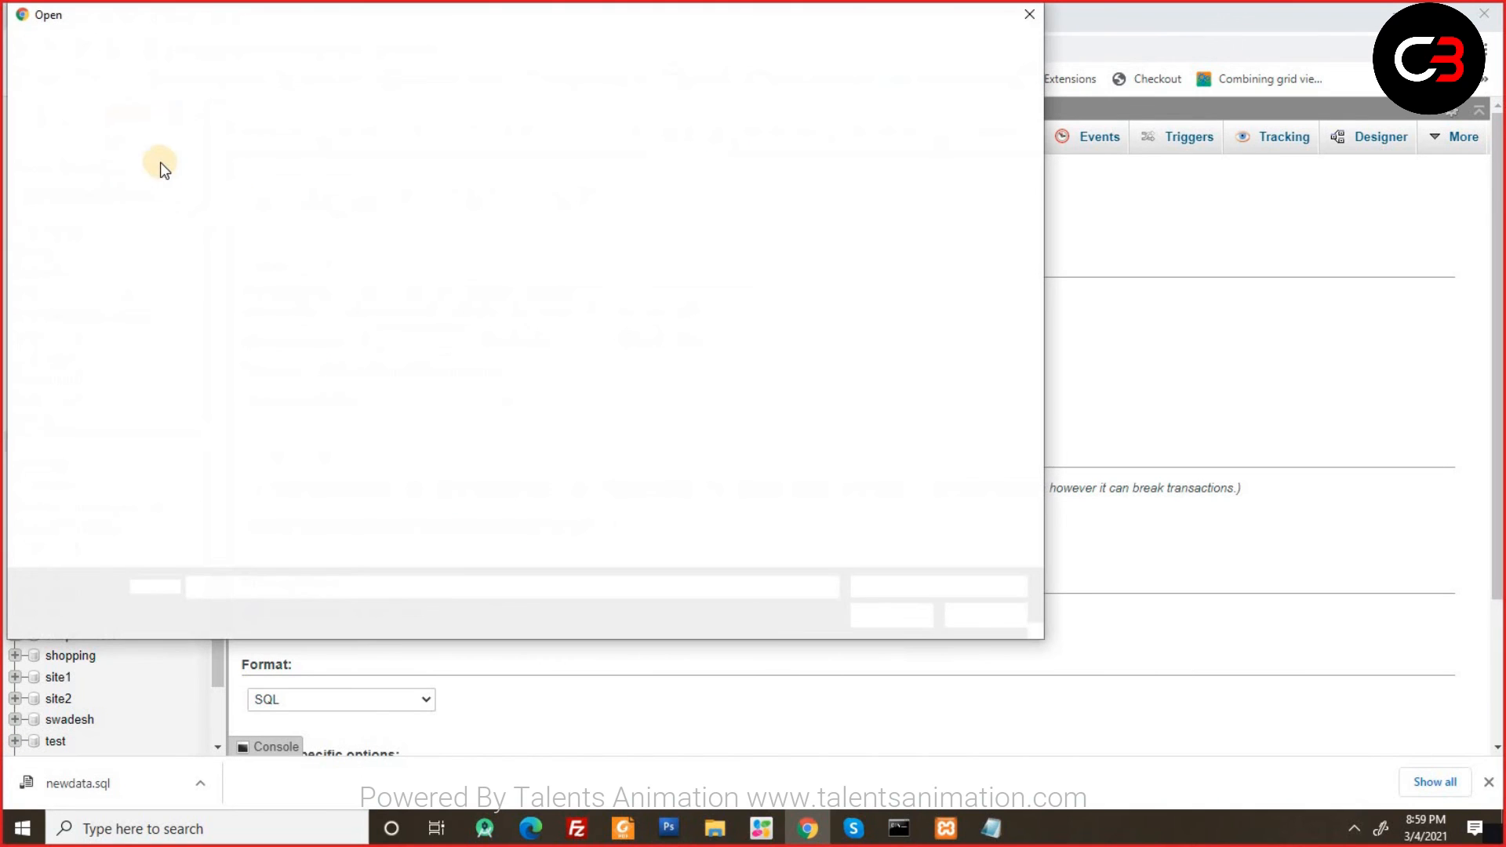
pyautogui.click(139, 120)
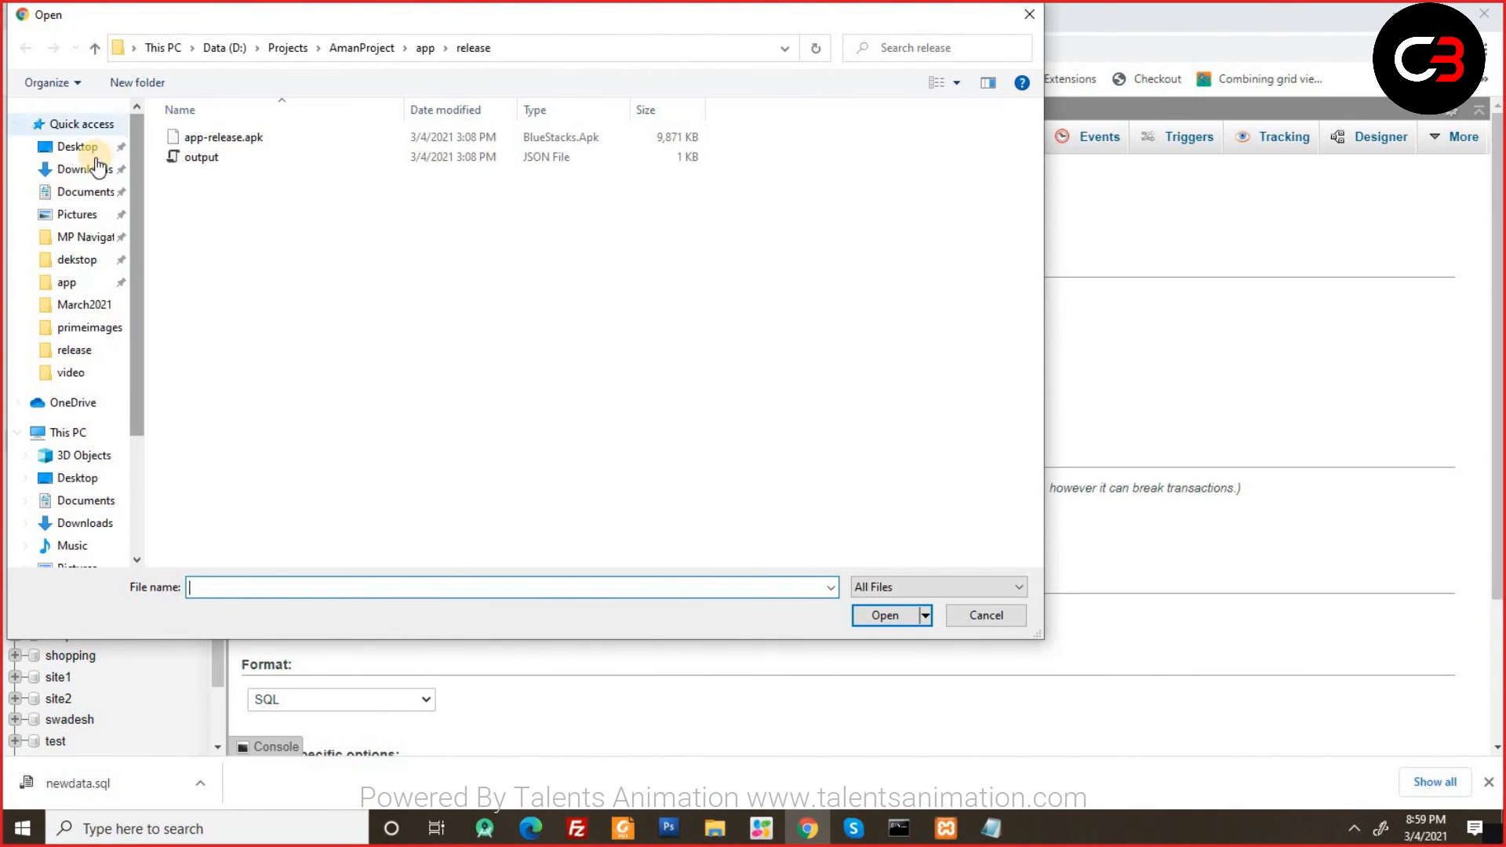
pyautogui.click(77, 147)
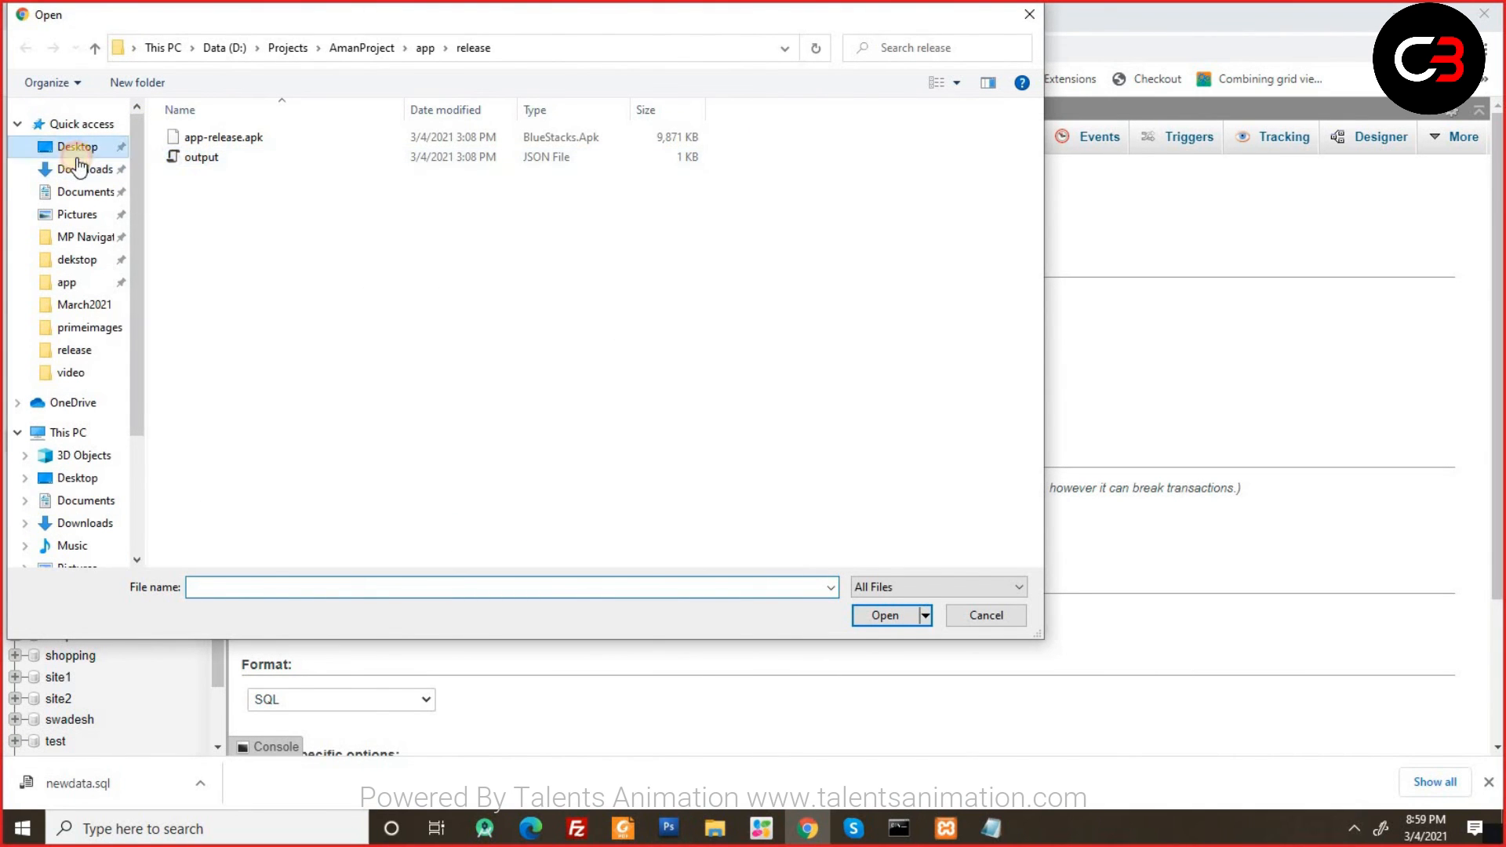
pyautogui.click(75, 171)
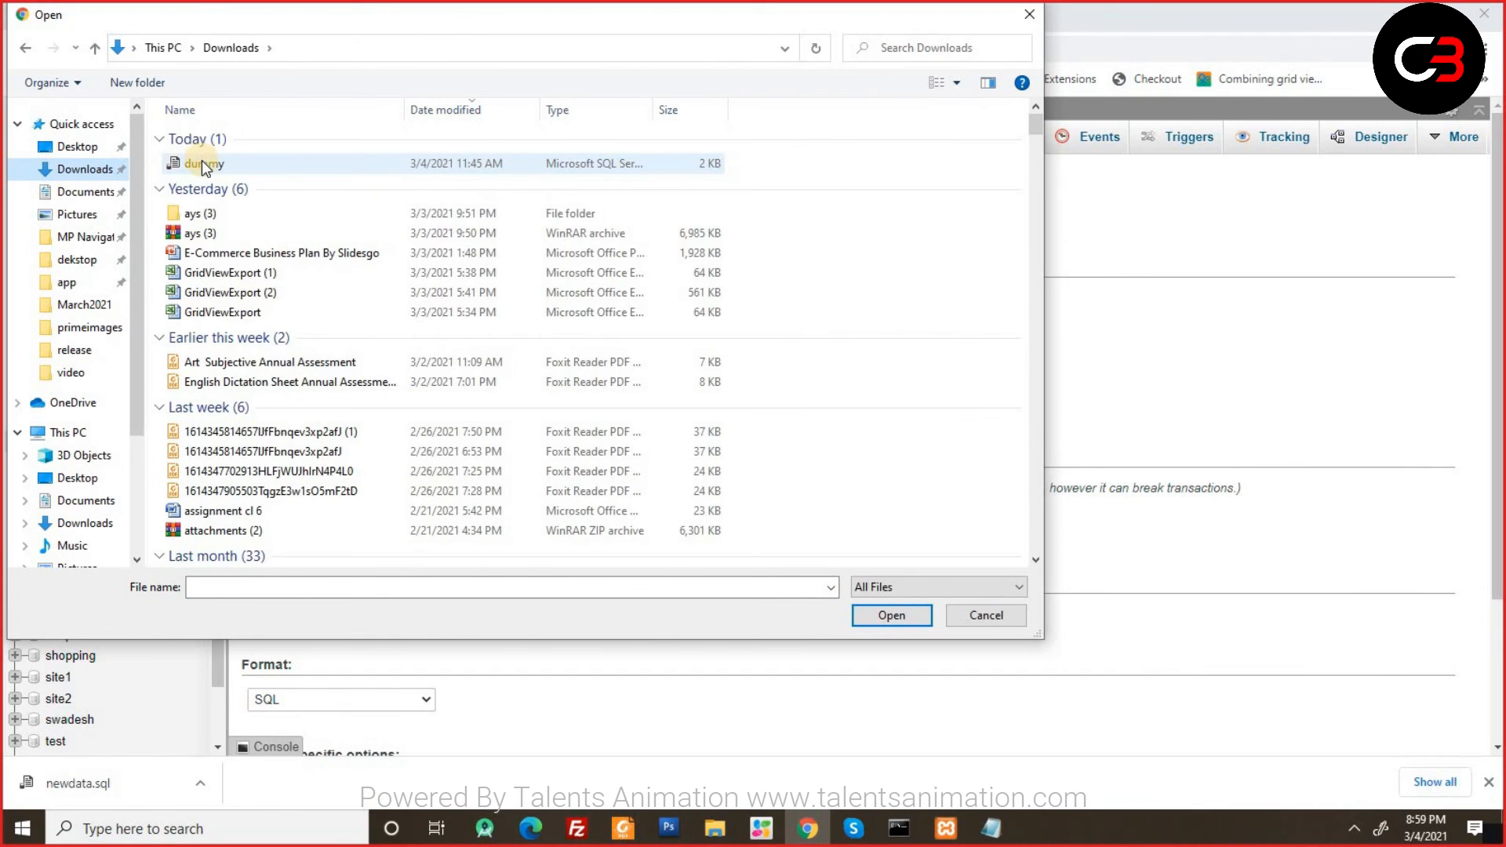
pyautogui.click(202, 163)
pyautogui.click(874, 614)
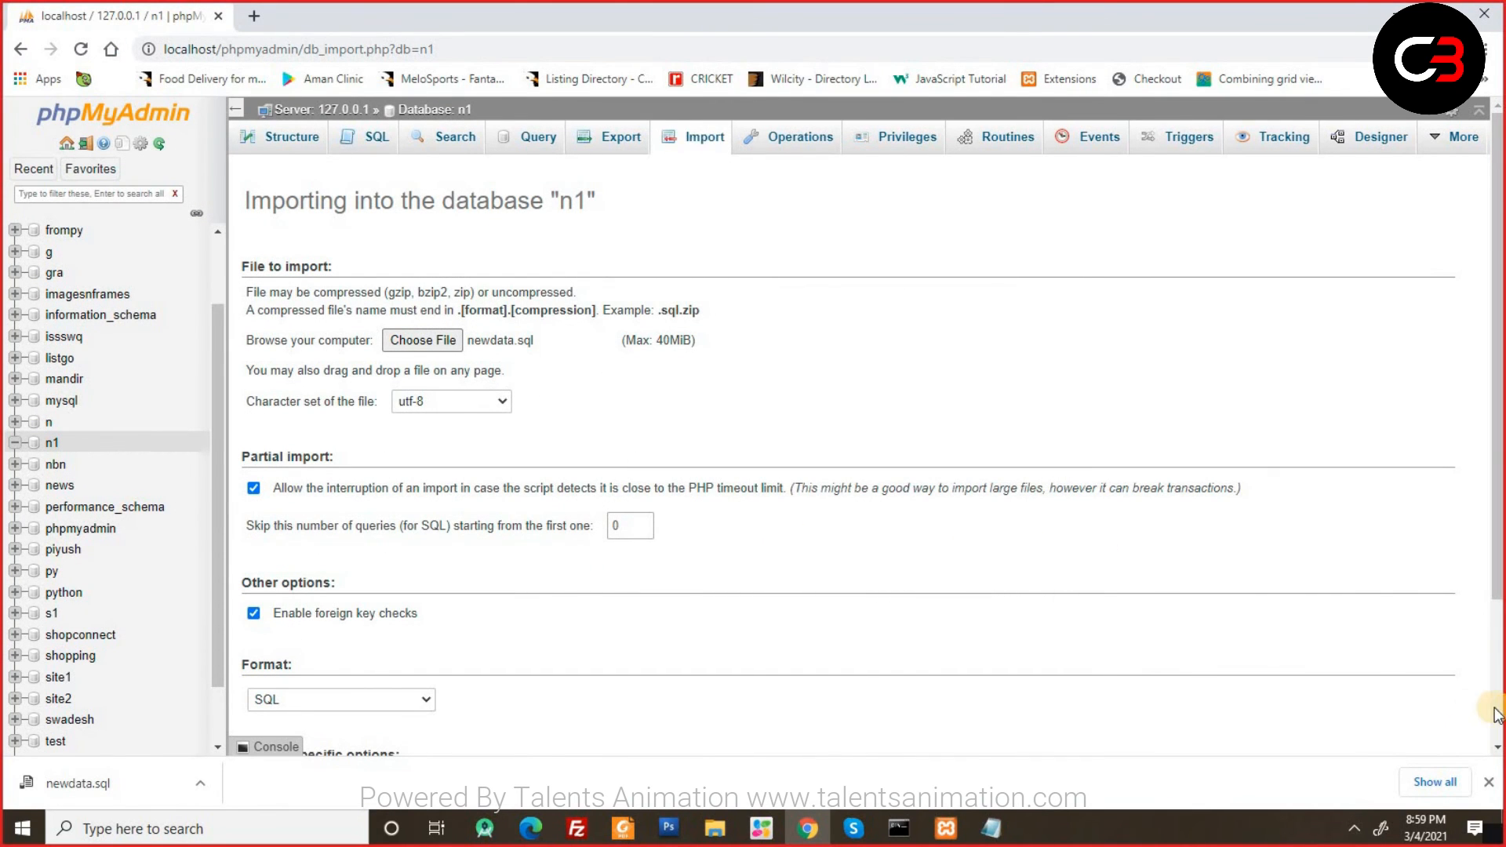
pyautogui.click(1499, 703)
pyautogui.click(1435, 704)
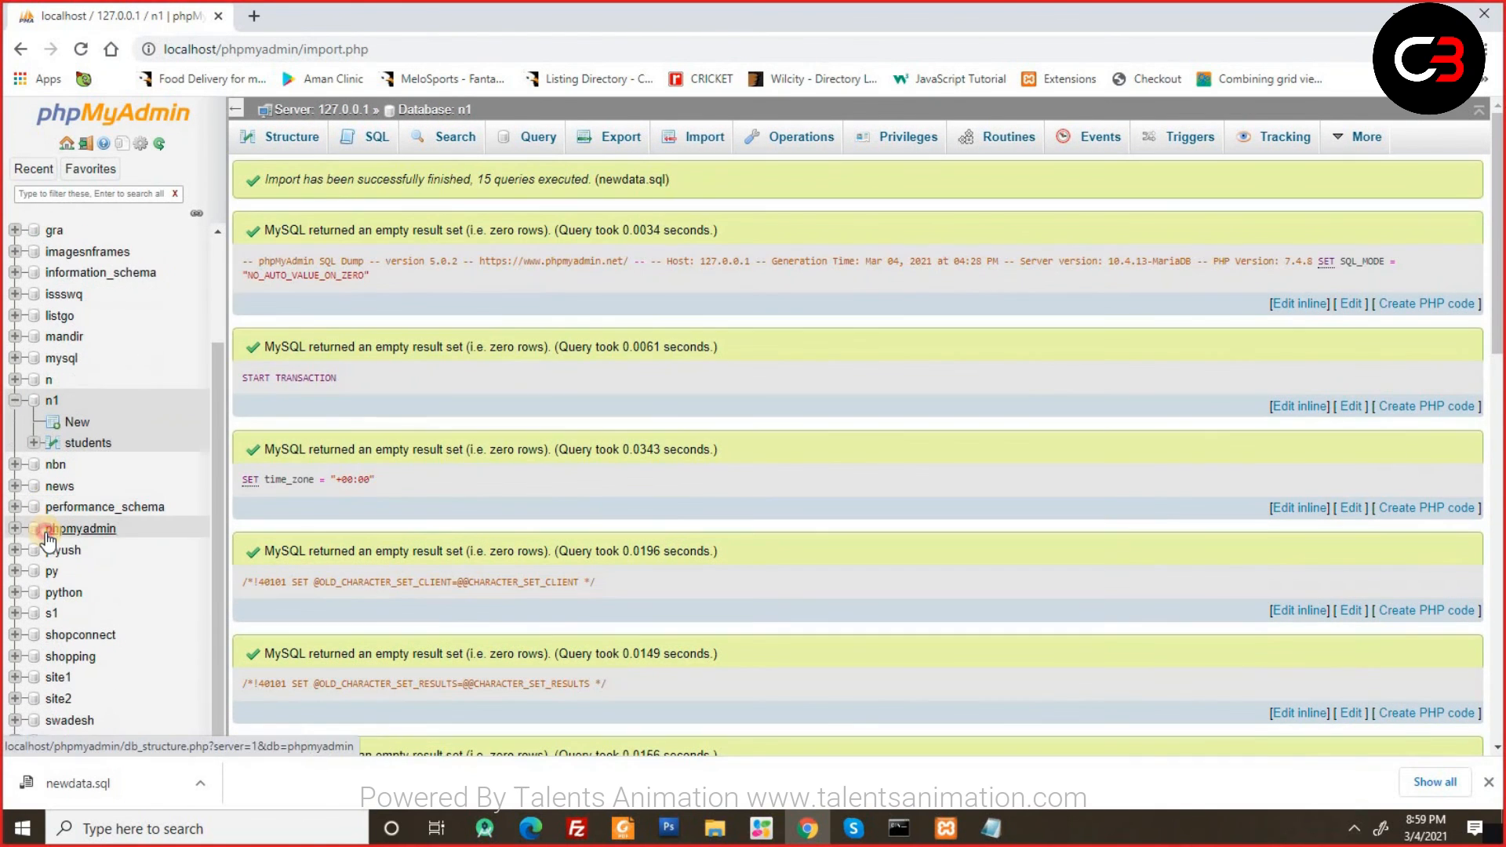
# Open the n1 database's structure to check the imported students table.
pyautogui.click(48, 533)
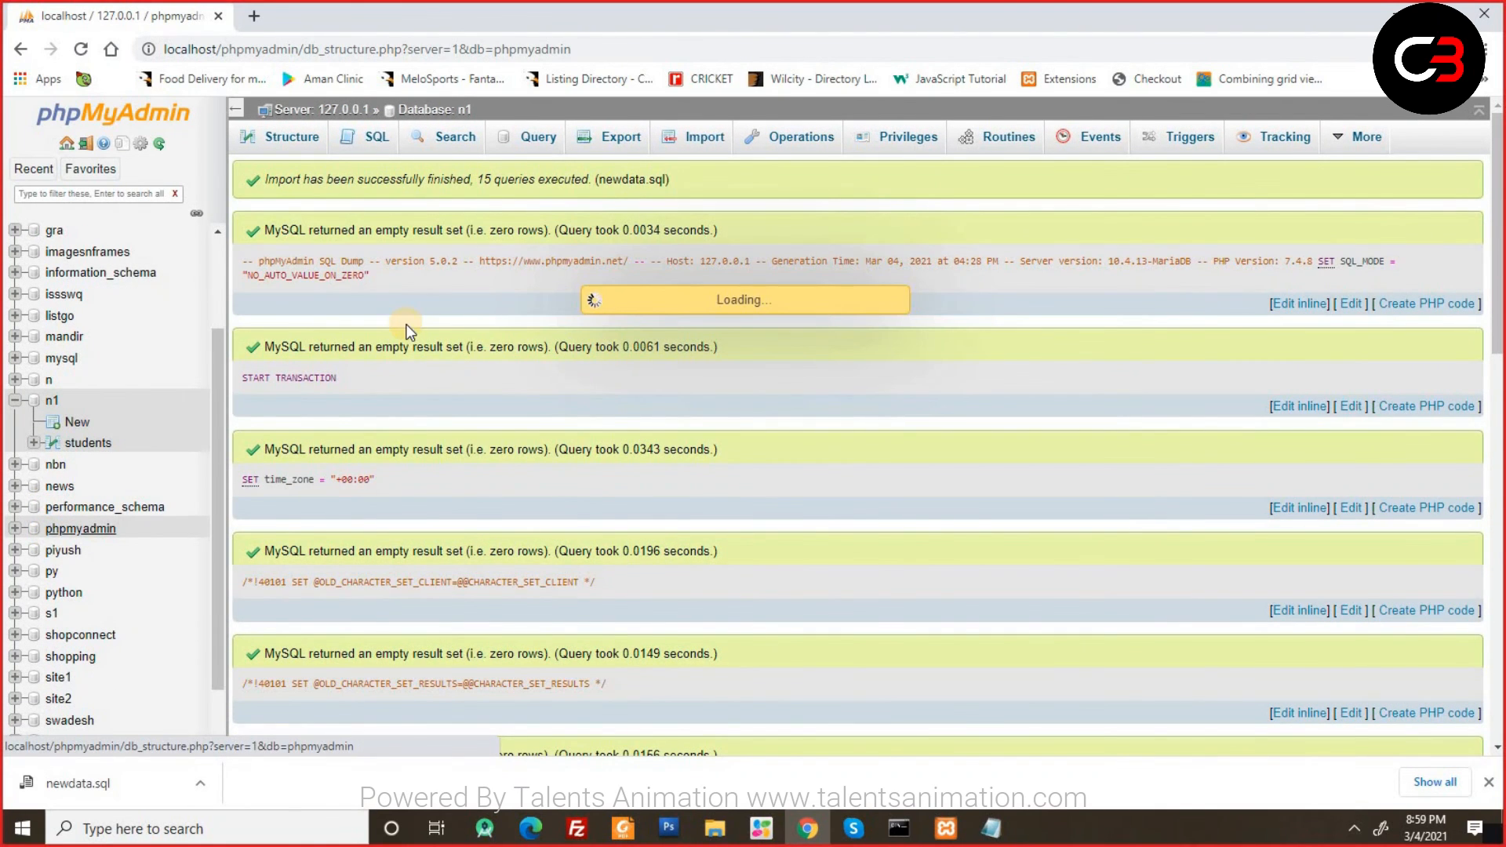
pyautogui.scroll(-1, 69, 457)
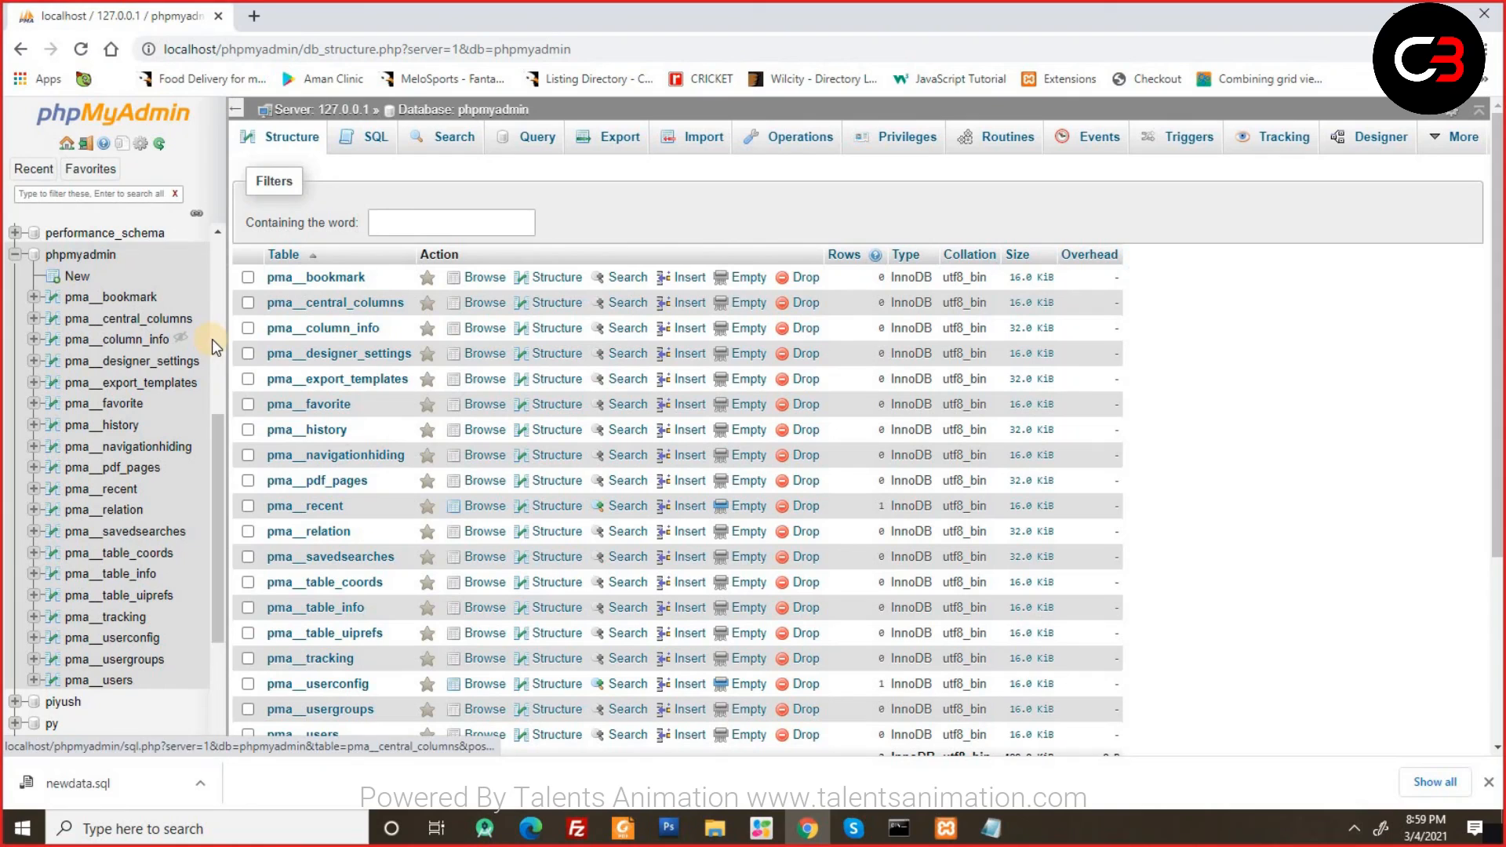
pyautogui.scroll(4, 202, 371)
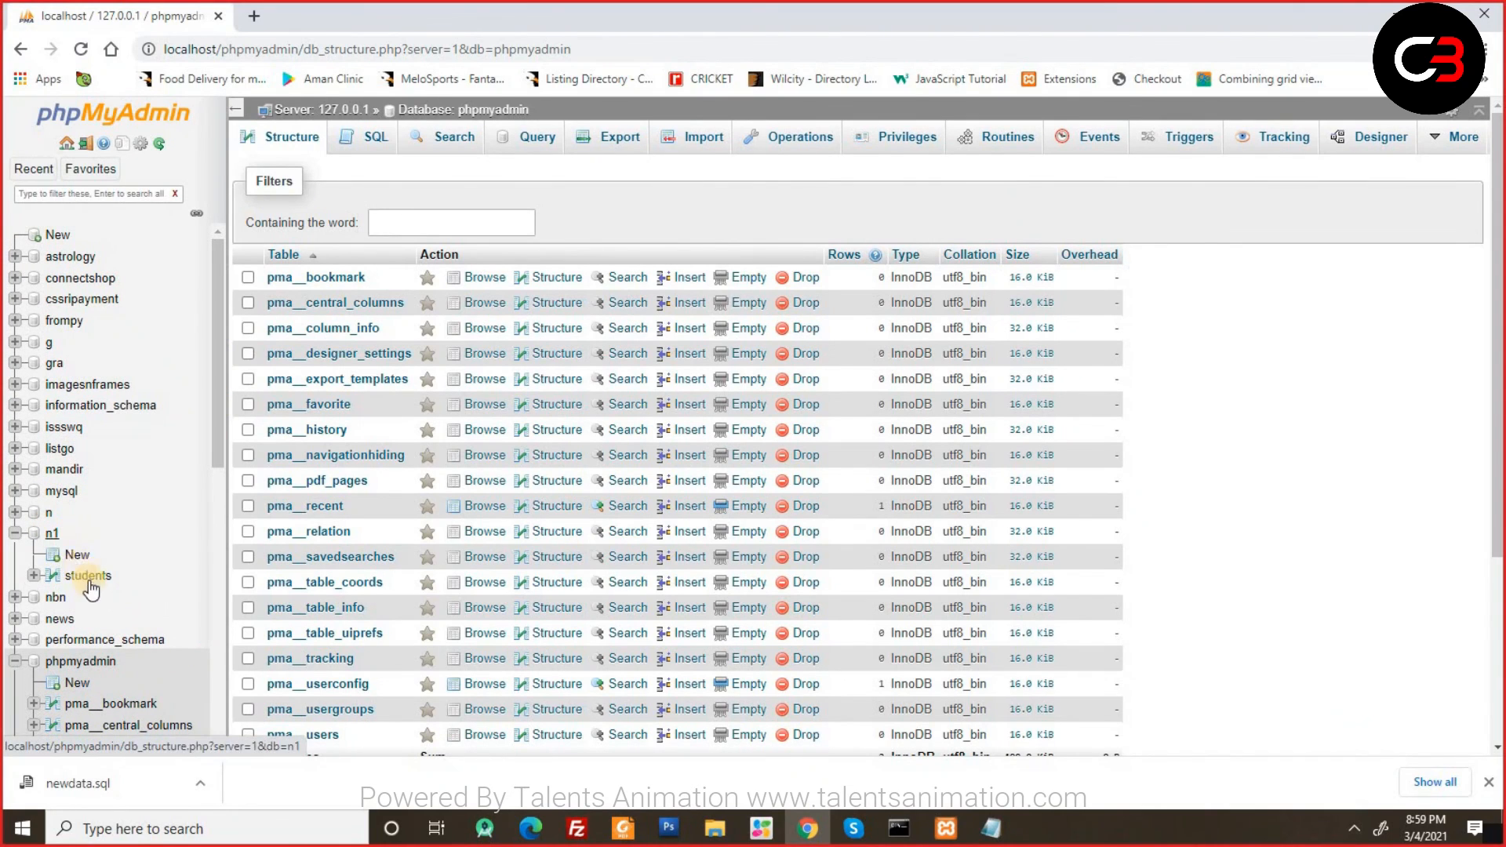
pyautogui.click(51, 536)
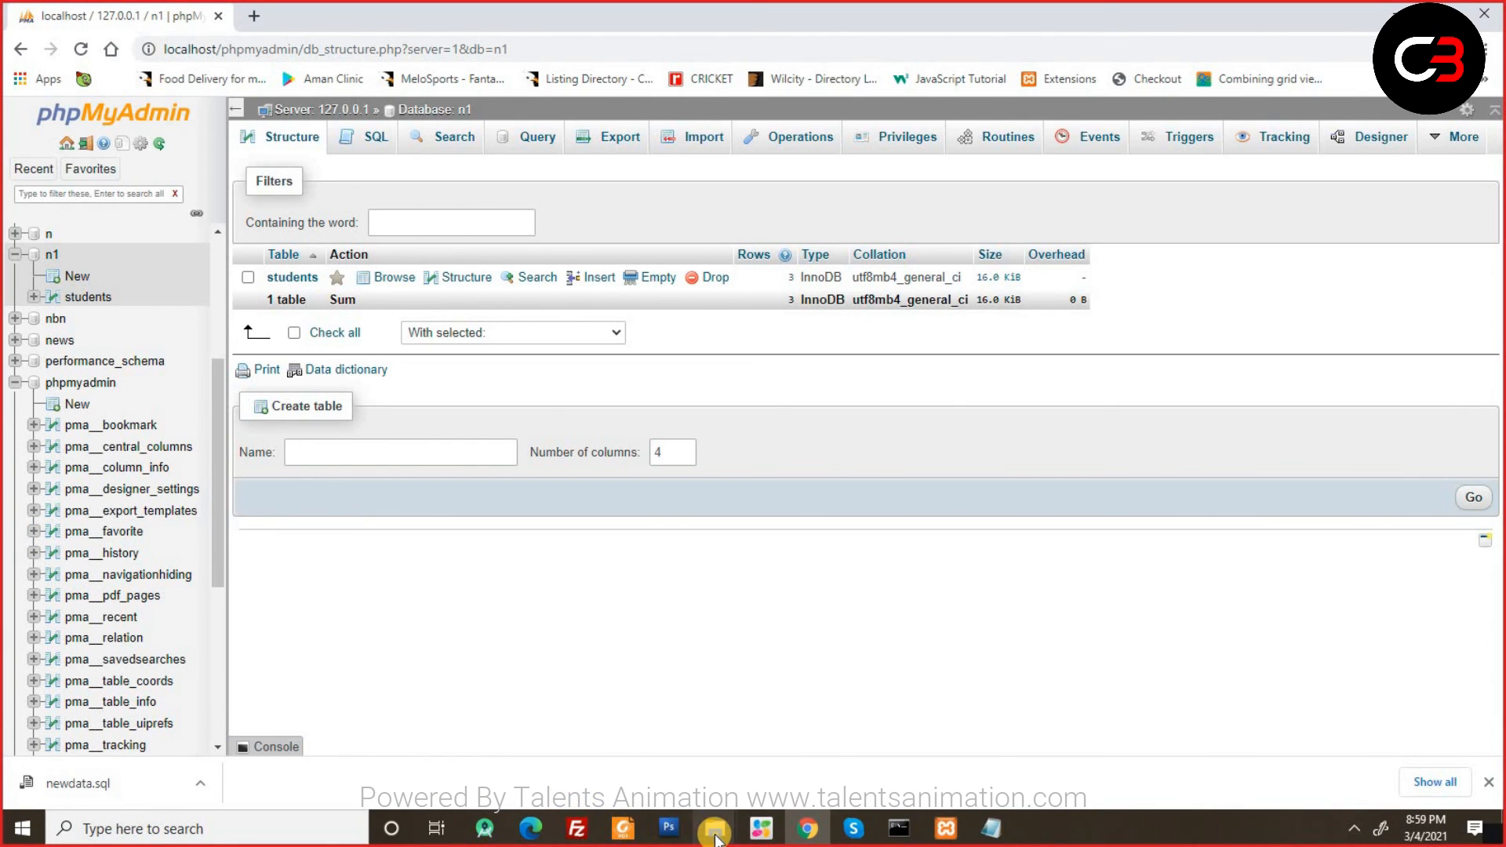
# Switch to File Explorer and locate the n1 database folder inside the data folder of xampp1\mysql.
pyautogui.moveTo(715, 835)
pyautogui.click(1074, 745)
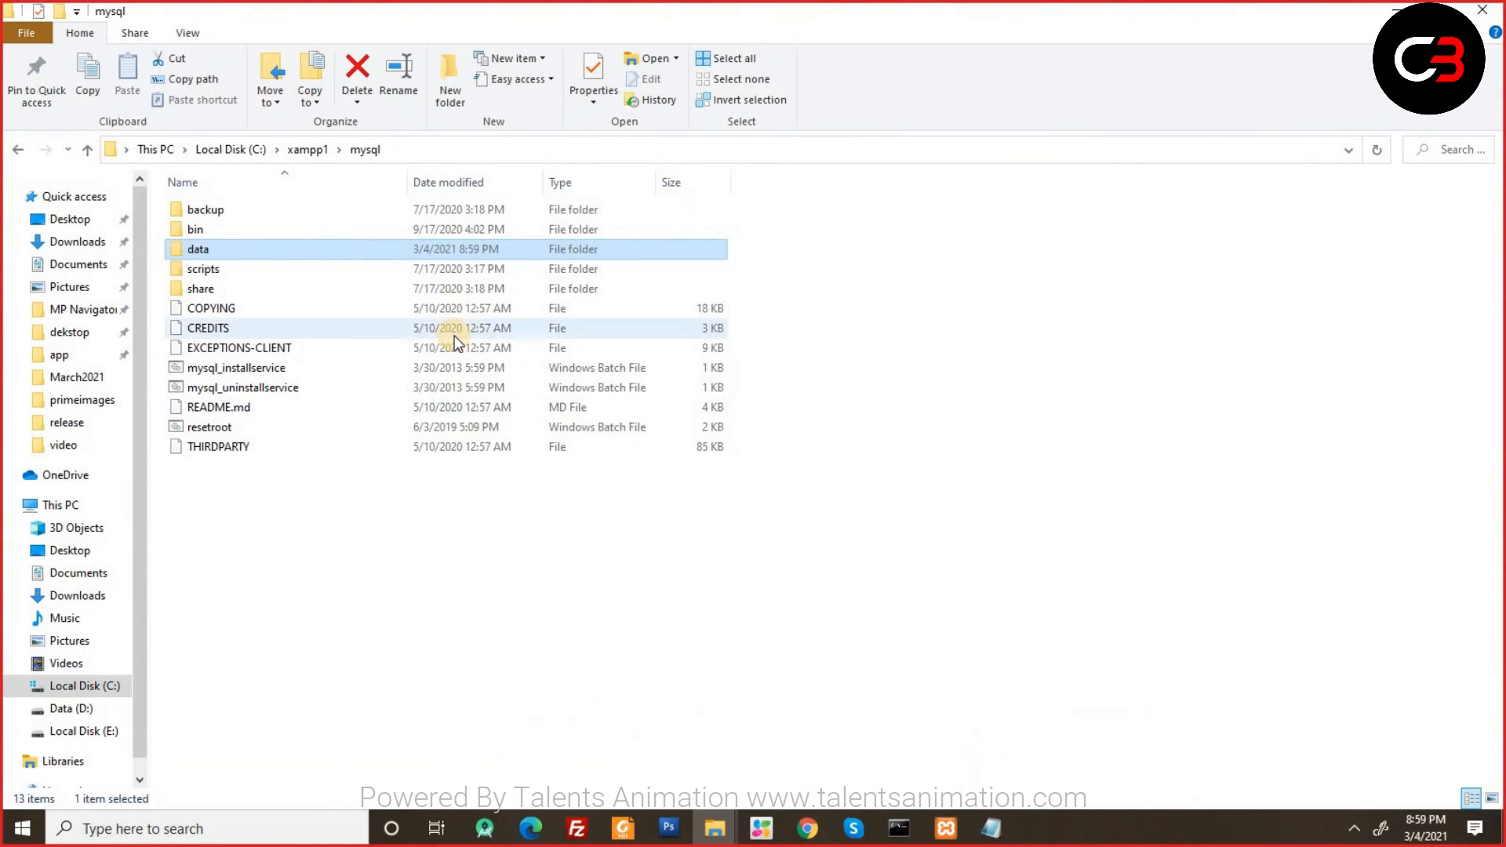
pyautogui.doubleClick(323, 254)
pyautogui.click(241, 268)
pyautogui.write('n1')
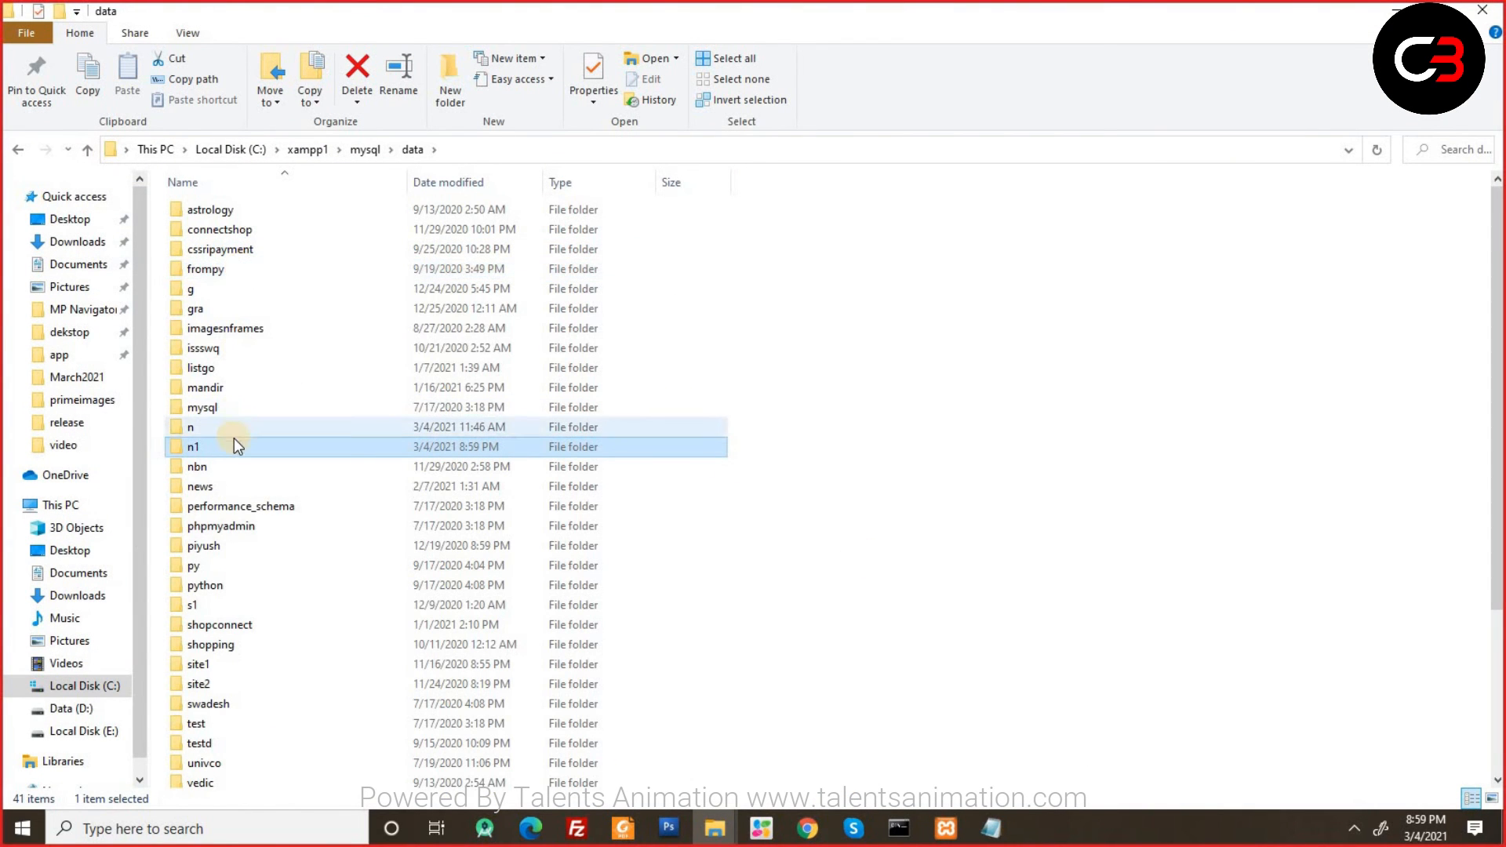
pyautogui.rightClick(234, 445)
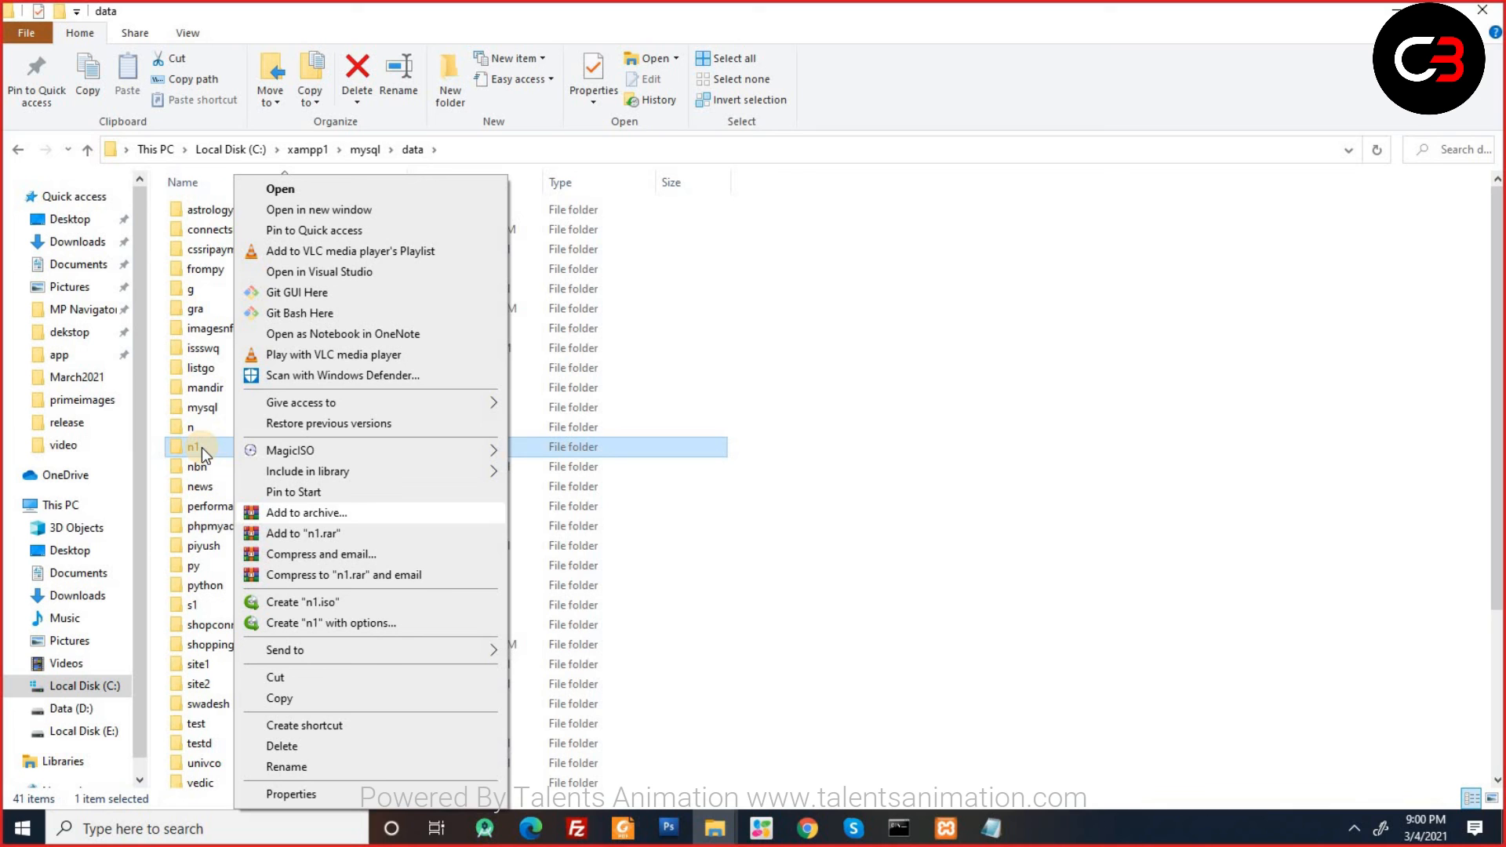
pyautogui.click(201, 447)
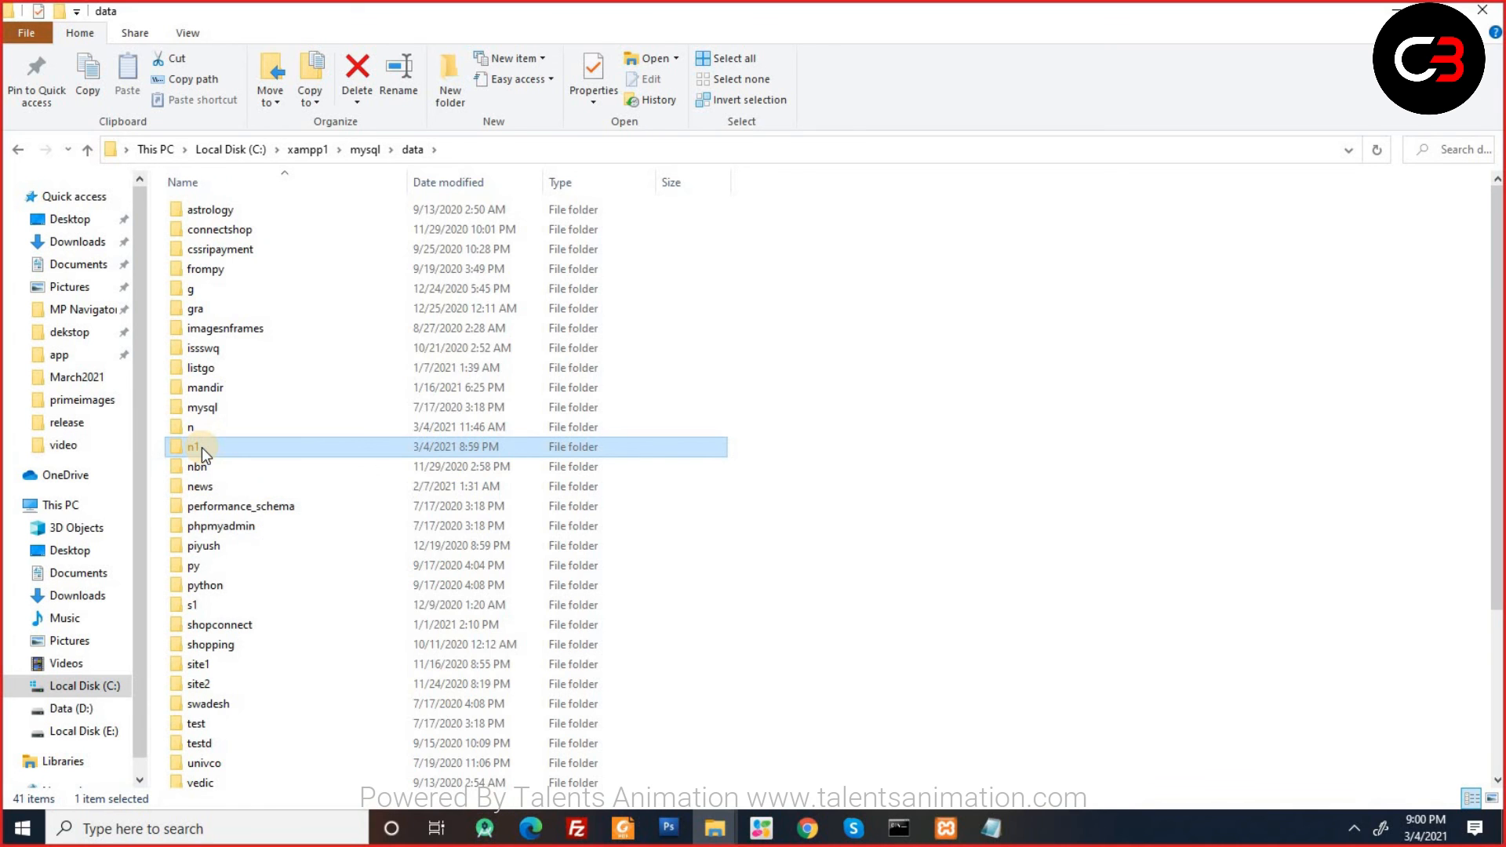
# Switch back to phpMyAdmin in Chrome and open the options for the downloaded newdata.sql file.
pyautogui.hotkey('alt', 'Tab')
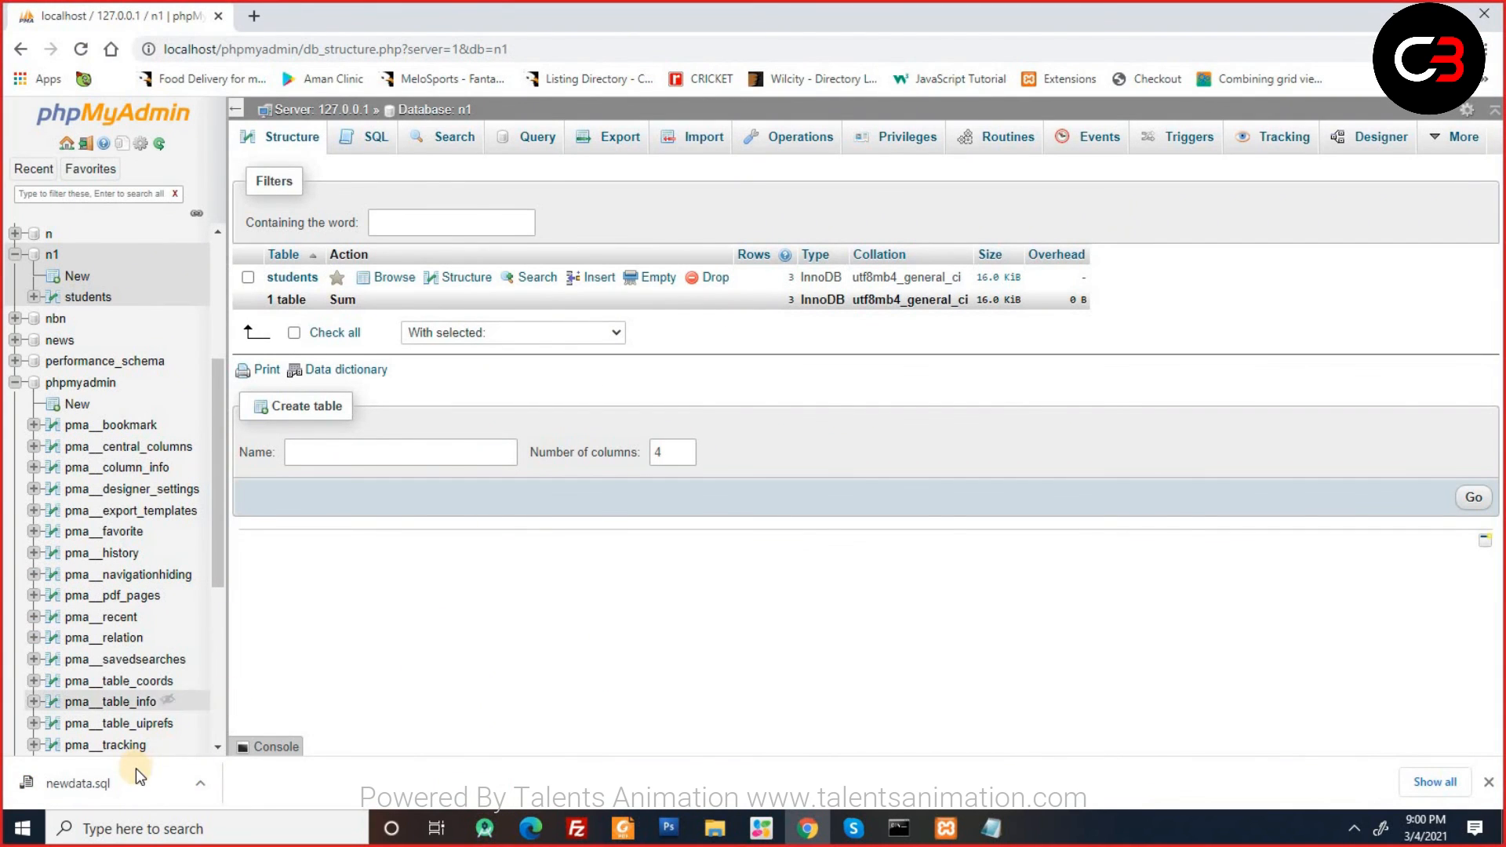
pyautogui.click(207, 782)
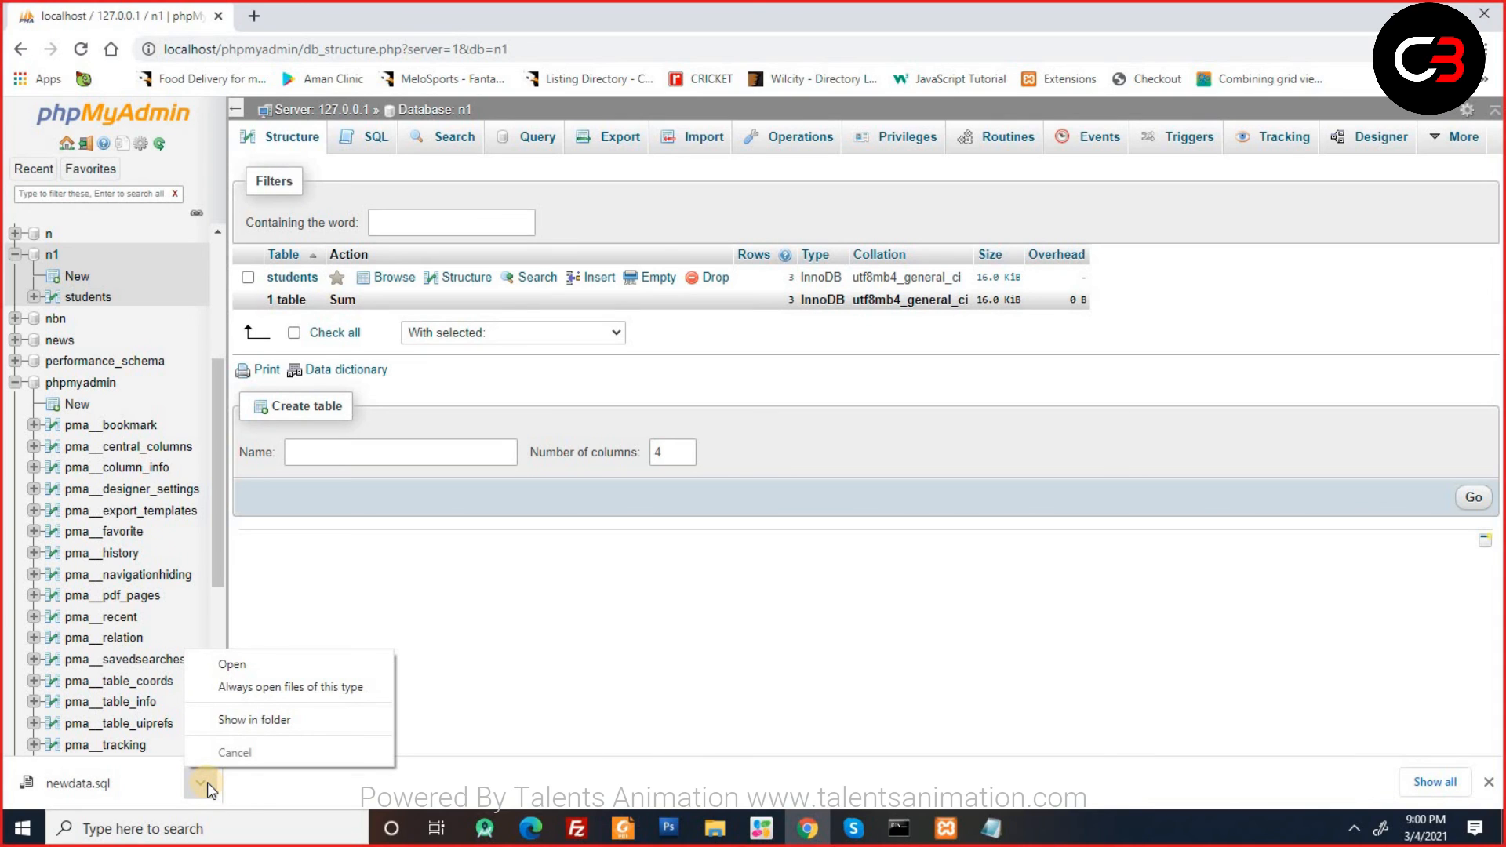